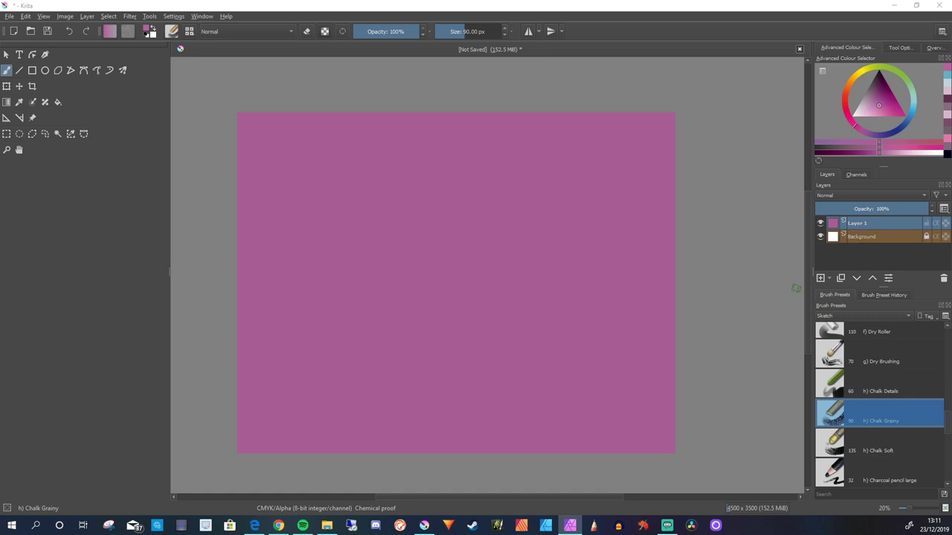
# Lock Layer 1 and add a new paint layer above it
pyautogui.click(925, 223)
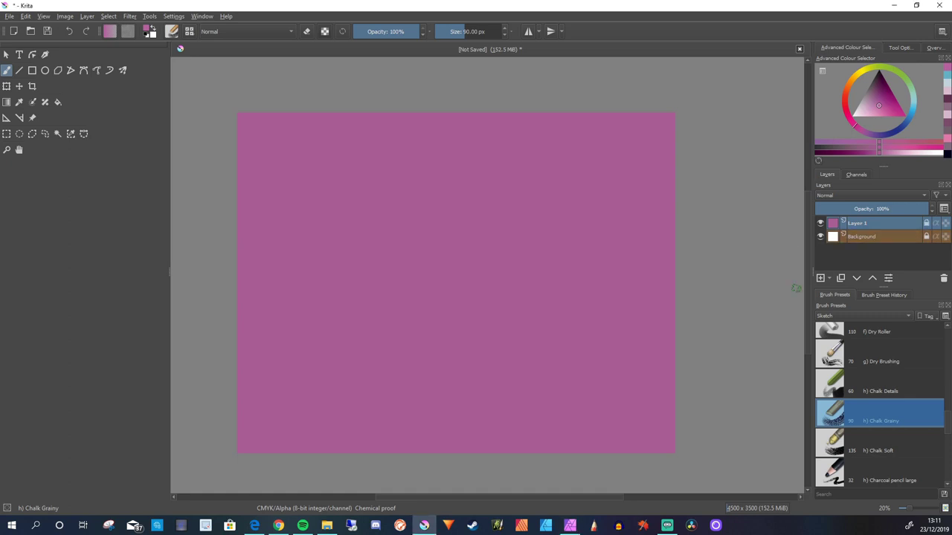
pyautogui.press('Insert')
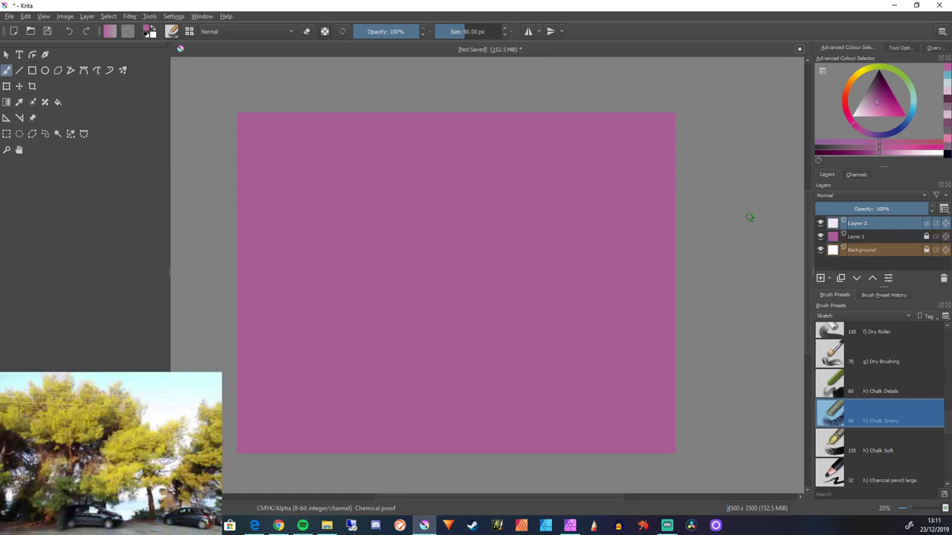
# Choose a dark magenta-purple and paint the first slanted Chalk Grainy strokes near the canvas's left edge
pyautogui.press('d')
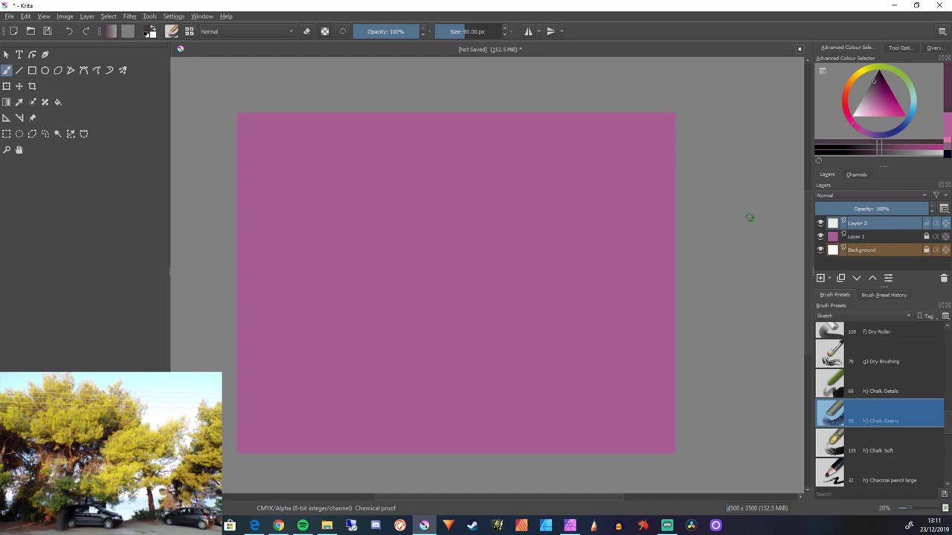
pyautogui.moveTo(873, 82); pyautogui.dragTo(880, 86)
pyautogui.moveTo(265, 210)
pyautogui.mouseDown()
pyautogui.moveTo(240, 269)
pyautogui.moveTo(255, 265)
pyautogui.mouseUp()
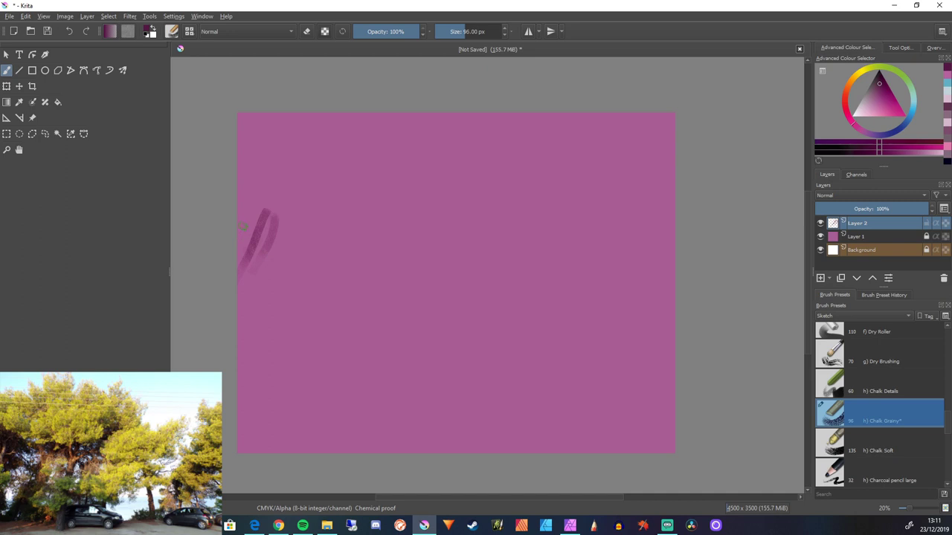
# Block in the dark magenta tree mass at the canvas's left edge with an enlarged Chalk Grainy brush, then reduce the brush to 188 px
pyautogui.press(']')
pyautogui.press(']')
pyautogui.press(']')
pyautogui.press(']')
pyautogui.press(']')
pyautogui.press(']')
pyautogui.press(']')
pyautogui.press(']')
pyautogui.press(']')
pyautogui.press(']')
pyautogui.press(']')
pyautogui.press(']')
pyautogui.press(']')
pyautogui.press(']')
pyautogui.press(']')
pyautogui.press(']')
pyautogui.press(']')
pyautogui.press(']')
pyautogui.press(']')
pyautogui.press(']')
pyautogui.moveTo(258, 229)
pyautogui.mouseDown()
pyautogui.moveTo(275, 206)
pyautogui.moveTo(259, 243)
pyautogui.moveTo(268, 251)
pyautogui.moveTo(265, 222)
pyautogui.moveTo(298, 198)
pyautogui.moveTo(309, 206)
pyautogui.moveTo(290, 247)
pyautogui.moveTo(293, 236)
pyautogui.moveTo(268, 242)
pyautogui.moveTo(259, 221)
pyautogui.moveTo(243, 237)
pyautogui.moveTo(242, 218)
pyautogui.moveTo(285, 241)
pyautogui.moveTo(266, 299)
pyautogui.moveTo(297, 264)
pyautogui.moveTo(272, 293)
pyautogui.moveTo(264, 345)
pyautogui.moveTo(286, 317)
pyautogui.moveTo(300, 239)
pyautogui.moveTo(265, 339)
pyautogui.moveTo(289, 294)
pyautogui.moveTo(266, 327)
pyautogui.moveTo(264, 227)
pyautogui.moveTo(236, 296)
pyautogui.mouseUp()
pyautogui.press('[')
pyautogui.press('[')
pyautogui.press('[')
pyautogui.press('[')
pyautogui.press('[')
pyautogui.press('[')
pyautogui.press('[')
pyautogui.press('[')
pyautogui.press('[')
pyautogui.press('[')
pyautogui.press('[')
pyautogui.press('[')
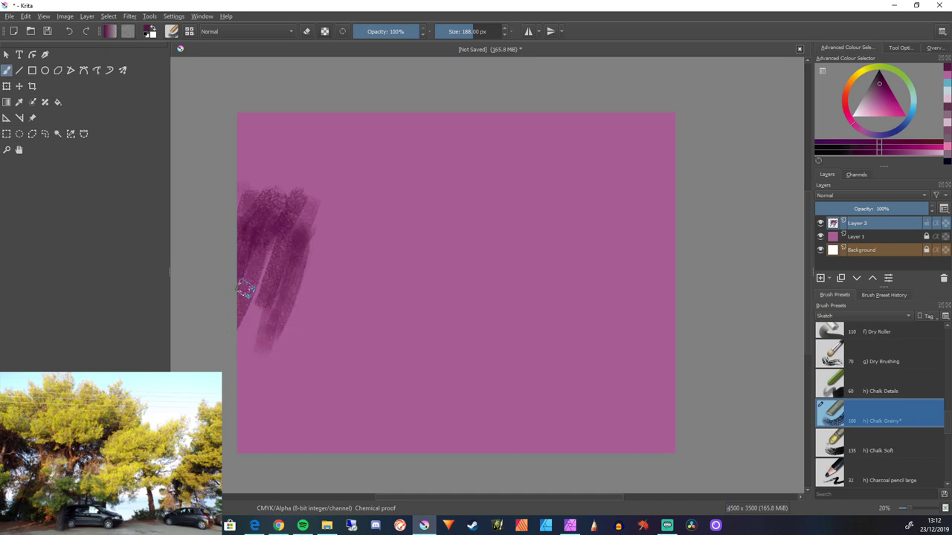
# Erase a clean slanted gap between the two tree trunks with the 50 px Eraser Circle brush
pyautogui.press('/')
pyautogui.moveTo(276, 247)
pyautogui.mouseDown()
pyautogui.moveTo(260, 303)
pyautogui.moveTo(276, 250)
pyautogui.mouseUp()
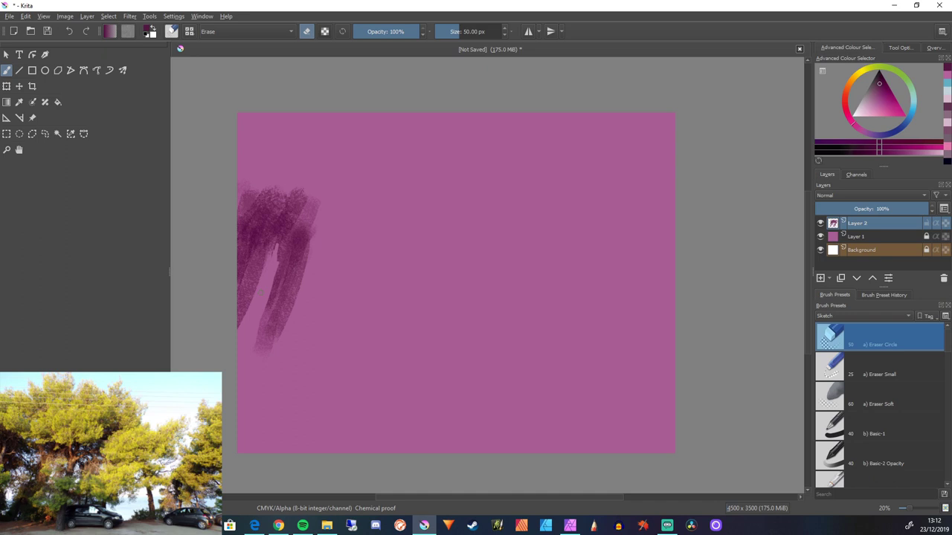
pyautogui.press('e')
# Switch to the Charcoal Rock Soft brush in blue-purple at 474 px and paint down the tree mass's right side
pyautogui.rightClick(276, 223)
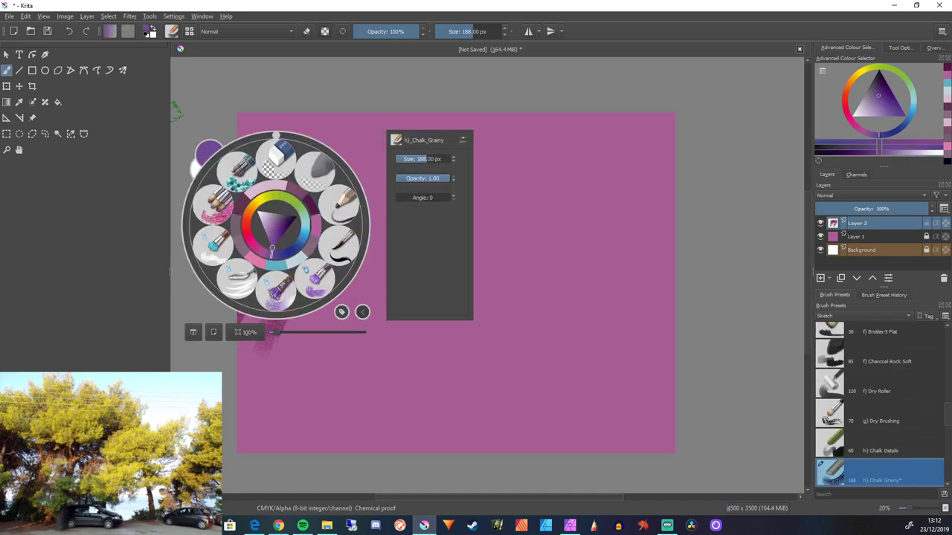
pyautogui.click(320, 169)
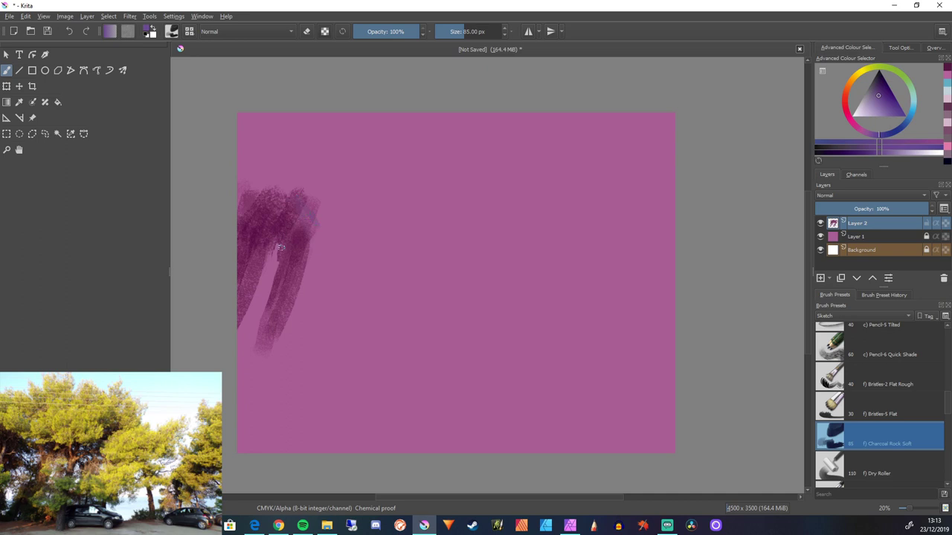
pyautogui.press(']')
pyautogui.press(']')
pyautogui.press(']')
pyautogui.press(']')
pyautogui.press(']')
pyautogui.press(']')
pyautogui.press(']')
pyautogui.press(']')
pyautogui.press(']')
pyautogui.press(']')
pyautogui.press(']')
pyautogui.press(']')
pyautogui.press(']')
pyautogui.press(']')
pyautogui.press(']')
pyautogui.press(']')
pyautogui.press(']')
pyautogui.press(']')
pyautogui.press(']')
pyautogui.press(']')
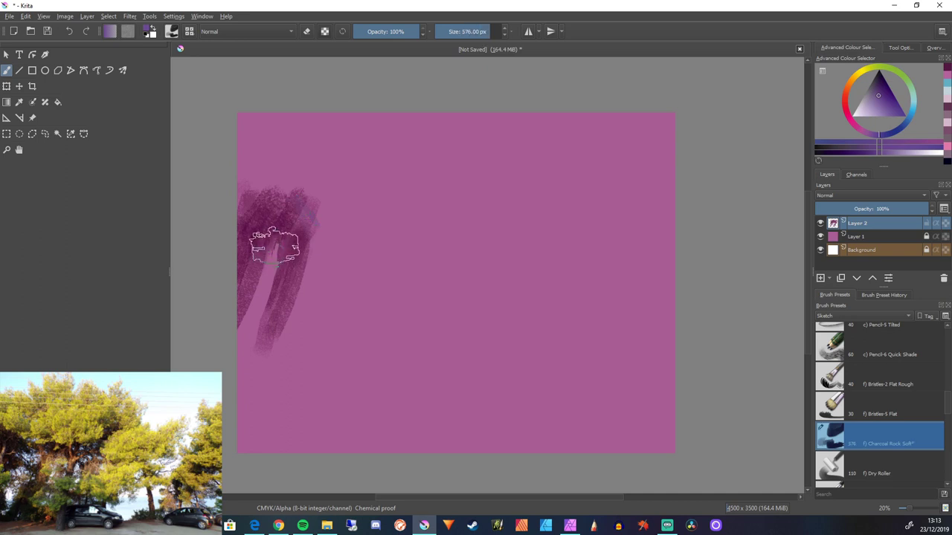
pyautogui.press('[')
pyautogui.press('[')
pyautogui.press('[')
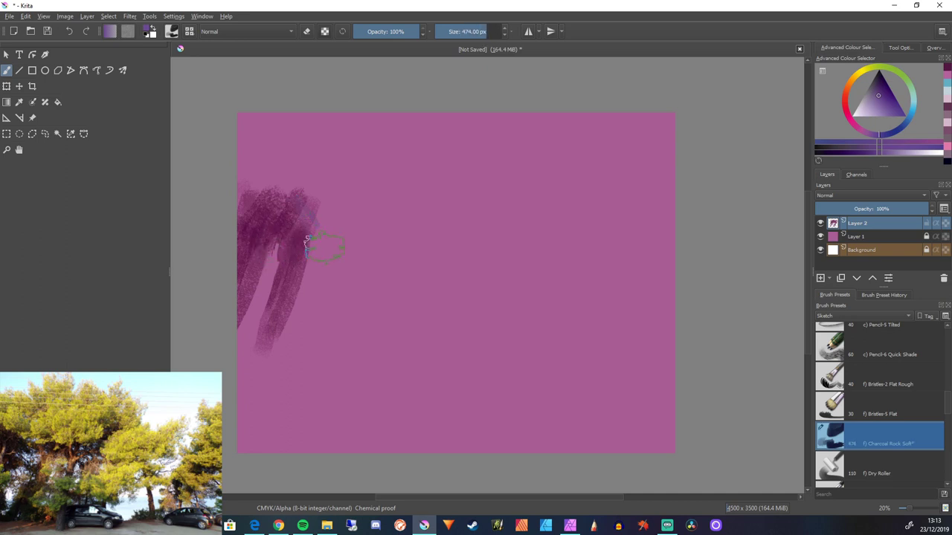
pyautogui.moveTo(280, 212)
pyautogui.mouseDown()
pyautogui.moveTo(281, 254)
pyautogui.moveTo(306, 246)
pyautogui.moveTo(291, 305)
pyautogui.mouseUp()
# Reduce the charcoal brush to 188 px and layer blue-purple strokes across the foliage and its right edge
pyautogui.press('[')
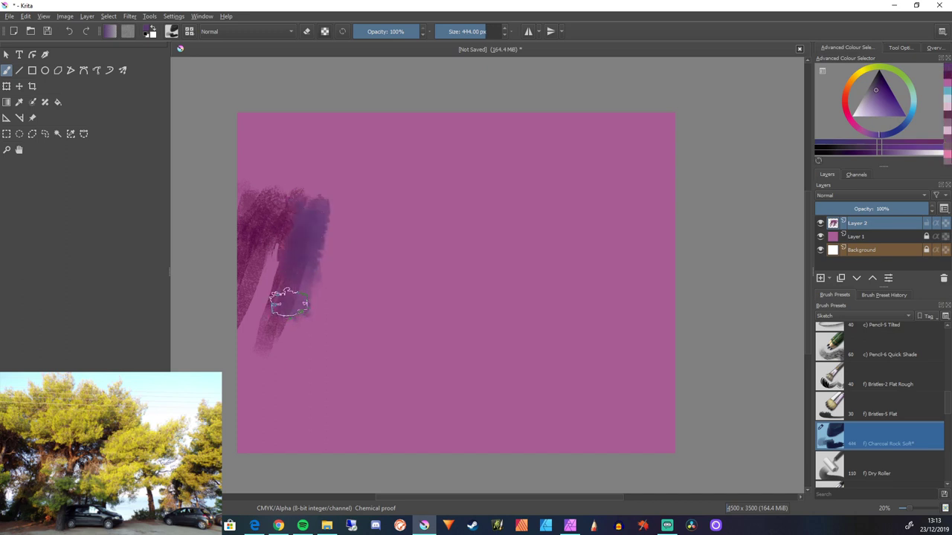
pyautogui.press('[')
pyautogui.press('[')
pyautogui.press('[')
pyautogui.press('[')
pyautogui.press('[')
pyautogui.press('[')
pyautogui.press('[')
pyautogui.press('[')
pyautogui.press('[')
pyautogui.press('[')
pyautogui.press('[')
pyautogui.press('[')
pyautogui.press('[')
pyautogui.moveTo(282, 212); pyautogui.dragTo(278, 250)
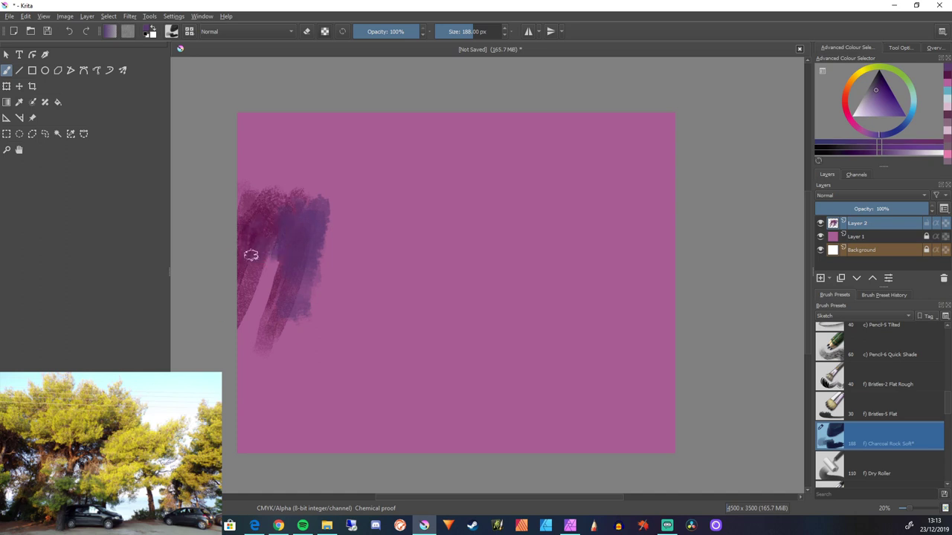
pyautogui.moveTo(252, 251)
pyautogui.mouseDown()
pyautogui.moveTo(241, 307)
pyautogui.moveTo(257, 298)
pyautogui.mouseUp()
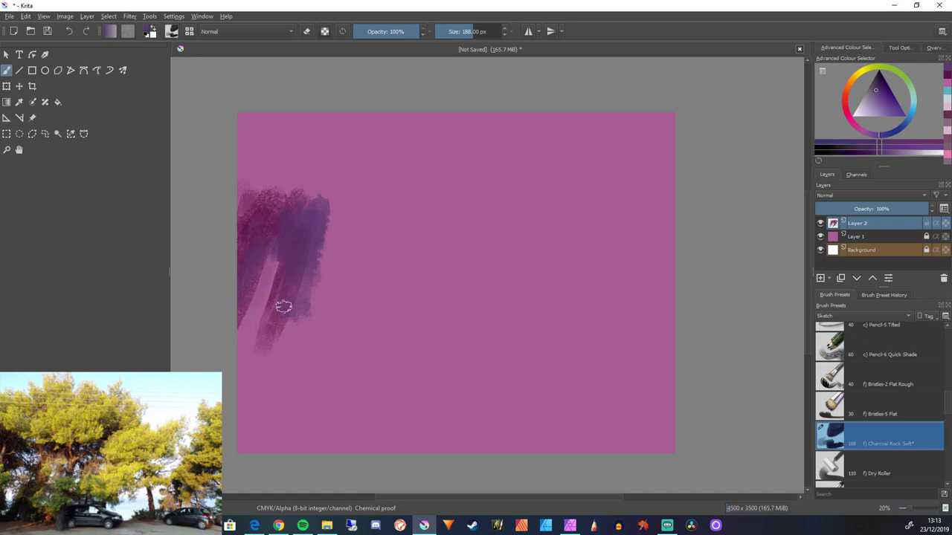
pyautogui.moveTo(325, 202)
pyautogui.mouseDown()
pyautogui.moveTo(328, 247)
pyautogui.moveTo(310, 228)
pyautogui.moveTo(317, 275)
pyautogui.moveTo(319, 263)
pyautogui.moveTo(326, 280)
pyautogui.moveTo(319, 213)
pyautogui.moveTo(336, 253)
pyautogui.moveTo(333, 221)
pyautogui.moveTo(306, 306)
pyautogui.mouseUp()
pyautogui.moveTo(325, 259); pyautogui.dragTo(321, 327)
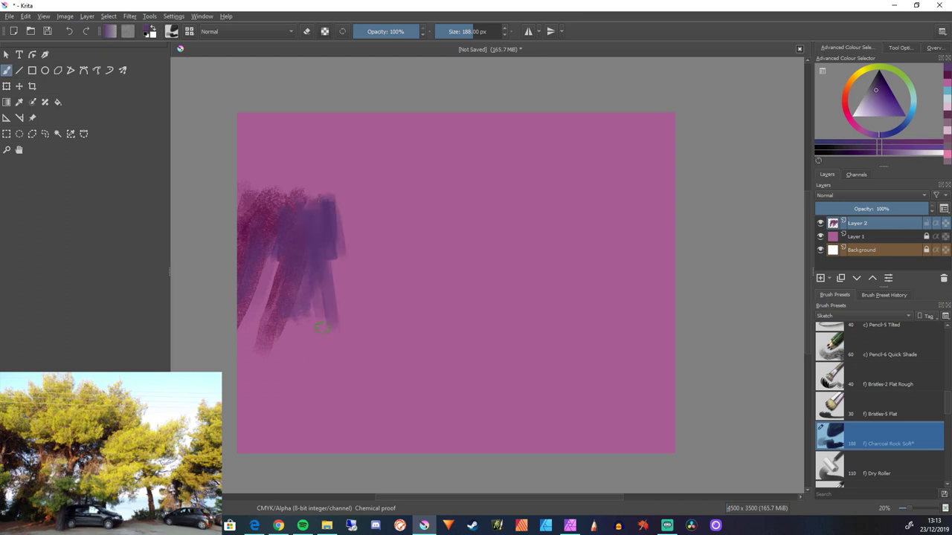
pyautogui.moveTo(305, 296); pyautogui.dragTo(307, 346)
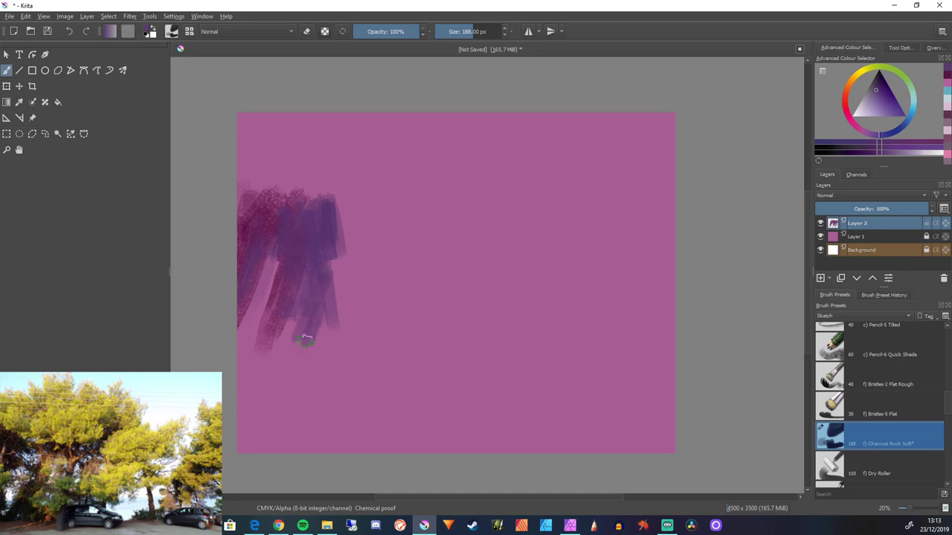
# Enlarge the charcoal brush to 342 px and fill the lower part of the tree with purple
pyautogui.press(']')
pyautogui.press(']')
pyautogui.press(']')
pyautogui.press(']')
pyautogui.press(']')
pyautogui.press(']')
pyautogui.press(']')
pyautogui.press(']')
pyautogui.moveTo(299, 291)
pyautogui.mouseDown()
pyautogui.moveTo(309, 337)
pyautogui.moveTo(310, 291)
pyautogui.moveTo(327, 355)
pyautogui.mouseUp()
# Extend the tree down to the ground and paint a long horizontal purple shadow band across the lower canvas
pyautogui.moveTo(300, 310)
pyautogui.mouseDown()
pyautogui.moveTo(289, 351)
pyautogui.moveTo(274, 349)
pyautogui.moveTo(299, 348)
pyautogui.moveTo(268, 404)
pyautogui.moveTo(292, 341)
pyautogui.moveTo(291, 374)
pyautogui.moveTo(314, 354)
pyautogui.moveTo(322, 398)
pyautogui.moveTo(360, 402)
pyautogui.moveTo(286, 405)
pyautogui.moveTo(374, 399)
pyautogui.mouseUp()
pyautogui.moveTo(580, 408); pyautogui.dragTo(346, 401)
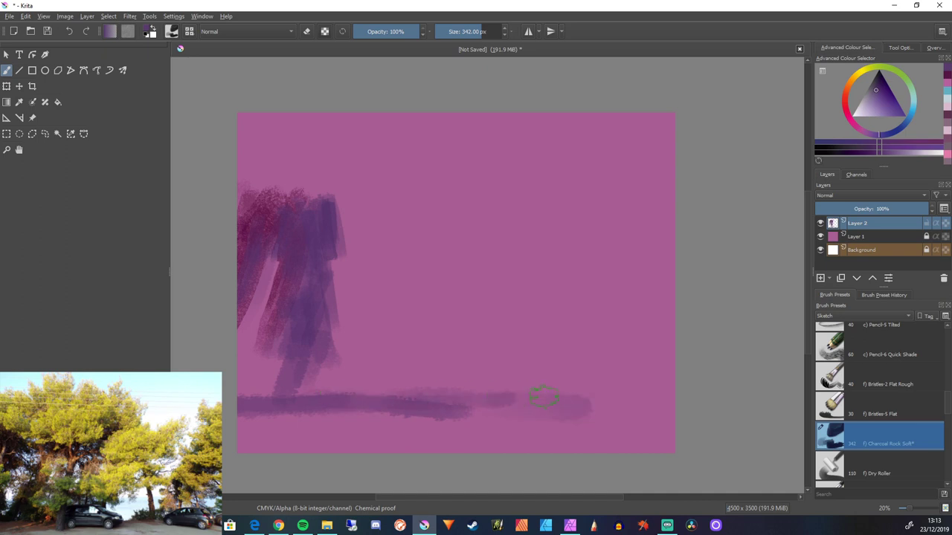
pyautogui.moveTo(476, 403)
pyautogui.mouseDown()
pyautogui.moveTo(325, 402)
pyautogui.moveTo(621, 386)
pyautogui.moveTo(628, 406)
pyautogui.mouseUp()
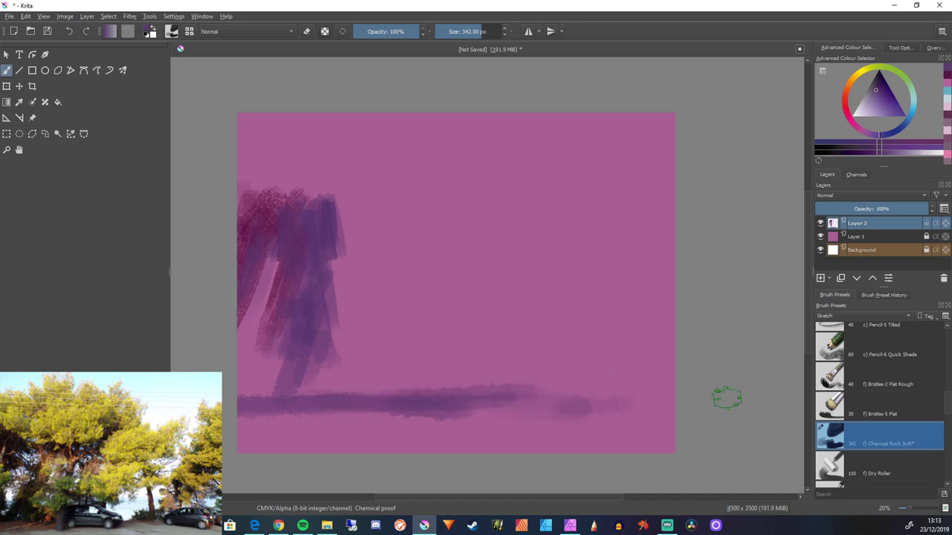
# Switch to the Chalk Grainy brush at 188 px and darken the middle and right of the ground shadow band
pyautogui.scroll(-5, 879, 405)
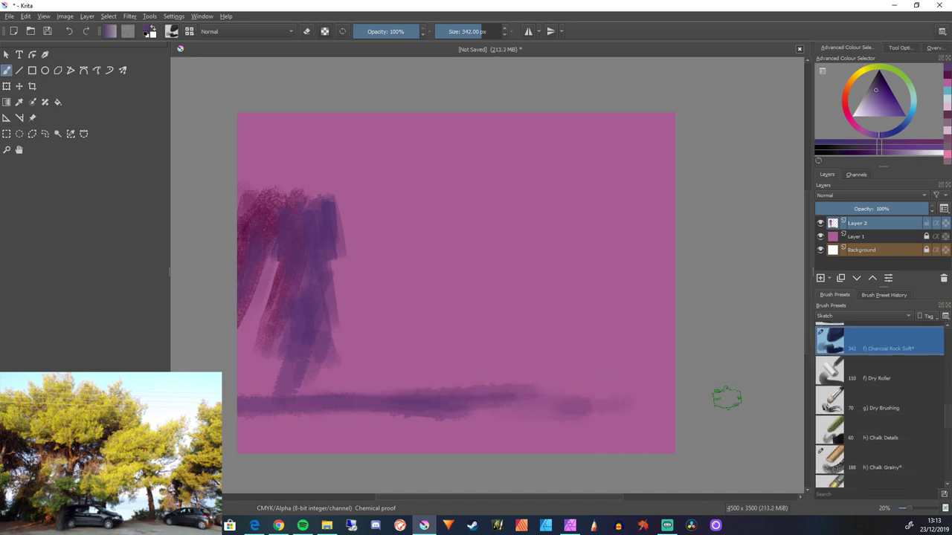
pyautogui.scroll(-1, 879, 404)
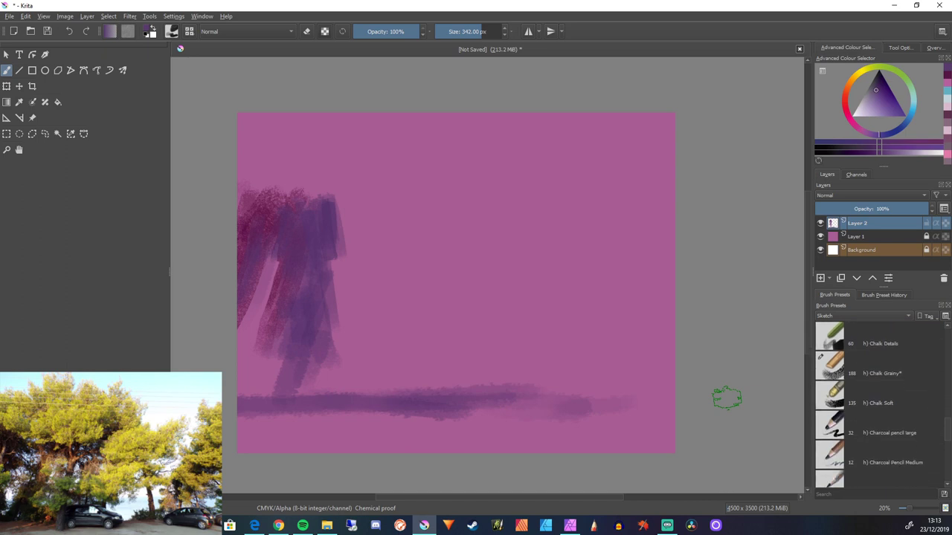
pyautogui.click(885, 365)
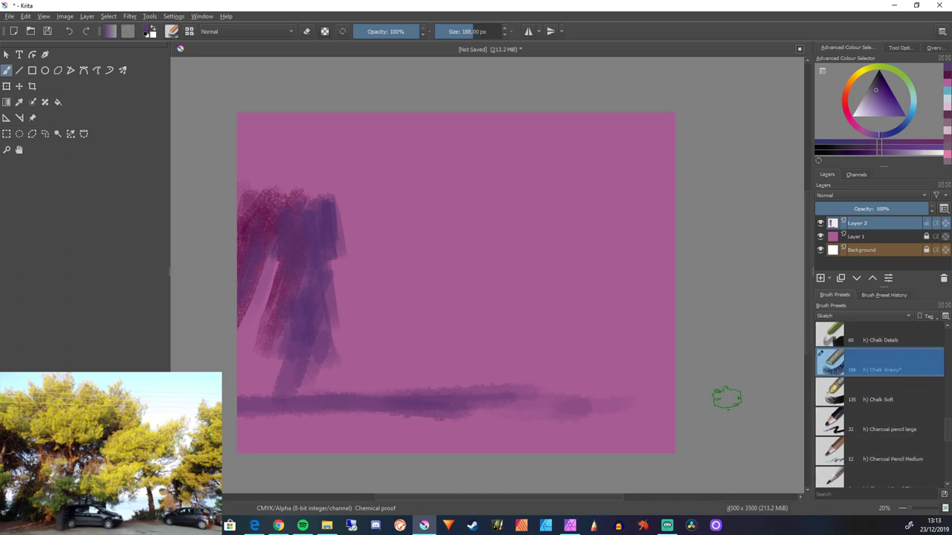
pyautogui.moveTo(478, 398)
pyautogui.mouseDown()
pyautogui.moveTo(414, 406)
pyautogui.moveTo(571, 402)
pyautogui.moveTo(438, 408)
pyautogui.mouseUp()
# Choose a pale lavender and paint broad horizontal light strokes above and below the ground shadow band
pyautogui.click(865, 105)
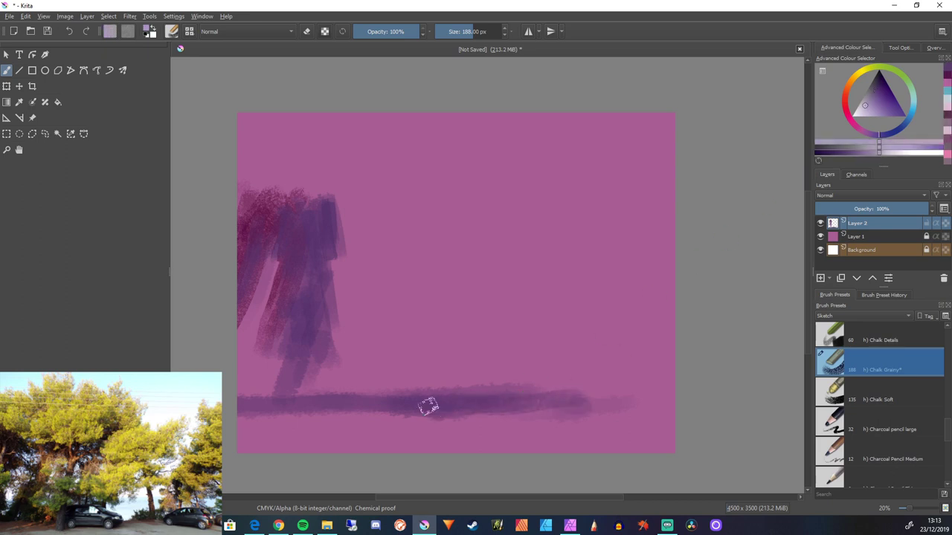
pyautogui.moveTo(383, 383)
pyautogui.mouseDown()
pyautogui.moveTo(460, 384)
pyautogui.moveTo(314, 381)
pyautogui.moveTo(417, 384)
pyautogui.mouseUp()
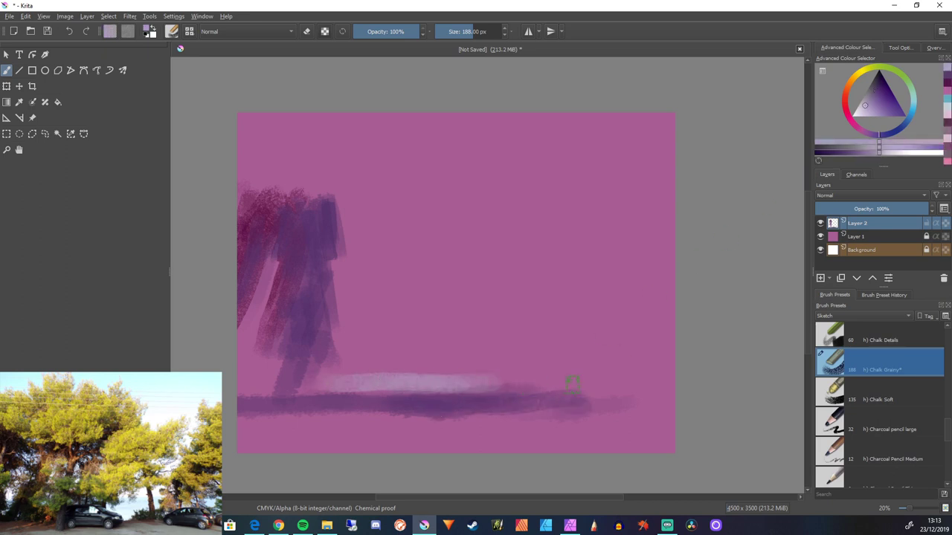
pyautogui.moveTo(572, 383)
pyautogui.mouseDown()
pyautogui.moveTo(456, 388)
pyautogui.moveTo(603, 390)
pyautogui.moveTo(485, 386)
pyautogui.moveTo(610, 381)
pyautogui.moveTo(435, 377)
pyautogui.moveTo(600, 373)
pyautogui.moveTo(503, 380)
pyautogui.moveTo(609, 383)
pyautogui.moveTo(563, 389)
pyautogui.moveTo(328, 369)
pyautogui.moveTo(313, 378)
pyautogui.moveTo(503, 385)
pyautogui.moveTo(316, 388)
pyautogui.moveTo(421, 421)
pyautogui.moveTo(268, 426)
pyautogui.moveTo(478, 440)
pyautogui.moveTo(257, 437)
pyautogui.moveTo(425, 425)
pyautogui.moveTo(297, 435)
pyautogui.moveTo(346, 446)
pyautogui.mouseUp()
pyautogui.moveTo(583, 413)
pyautogui.mouseDown()
pyautogui.moveTo(531, 415)
pyautogui.moveTo(592, 431)
pyautogui.moveTo(626, 424)
pyautogui.mouseUp()
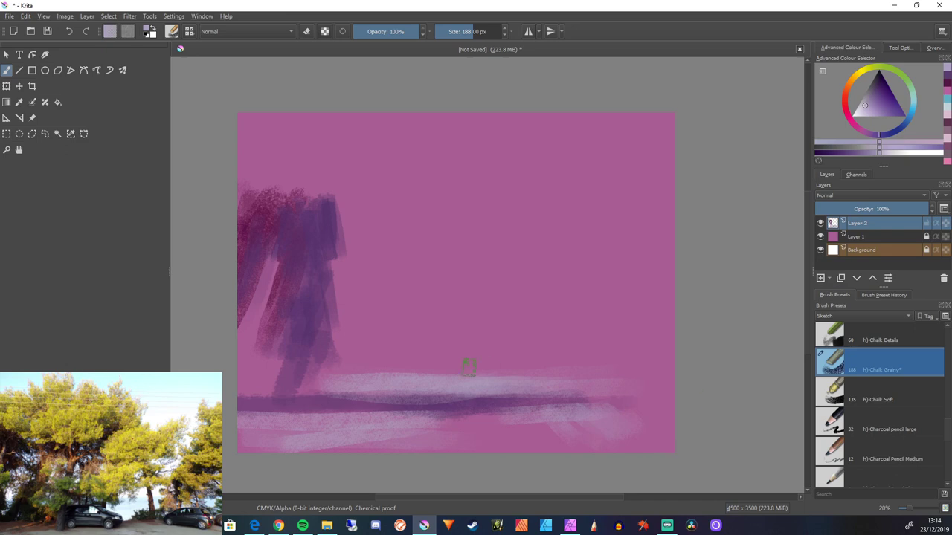
pyautogui.moveTo(468, 367)
pyautogui.mouseDown()
pyautogui.moveTo(525, 366)
pyautogui.moveTo(456, 374)
pyautogui.moveTo(544, 377)
pyautogui.moveTo(489, 380)
pyautogui.moveTo(581, 366)
pyautogui.moveTo(427, 371)
pyautogui.moveTo(565, 358)
pyautogui.moveTo(435, 359)
pyautogui.moveTo(546, 348)
pyautogui.moveTo(446, 359)
pyautogui.moveTo(512, 368)
pyautogui.moveTo(438, 367)
pyautogui.mouseUp()
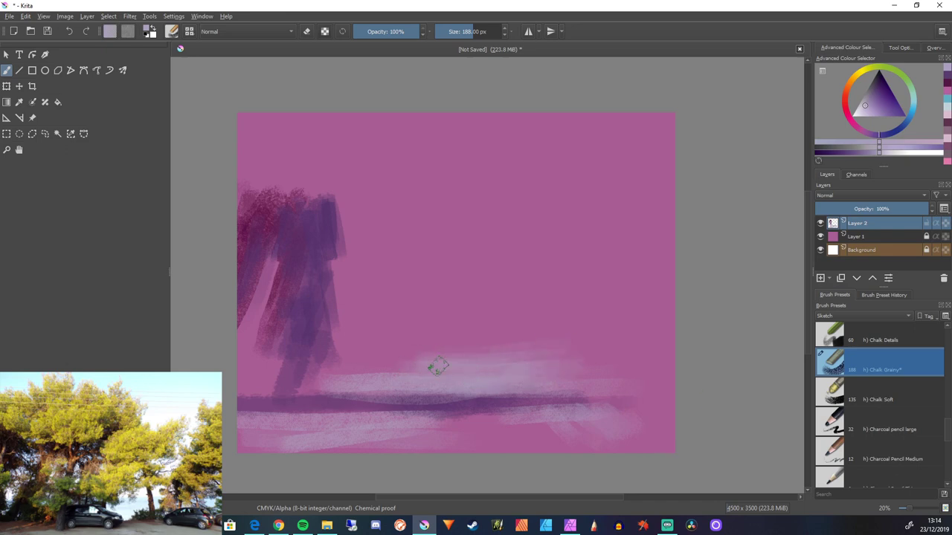
# Choose a deep saturated purple and strengthen the large tree's right edge and base down to the ground band
pyautogui.press('d')
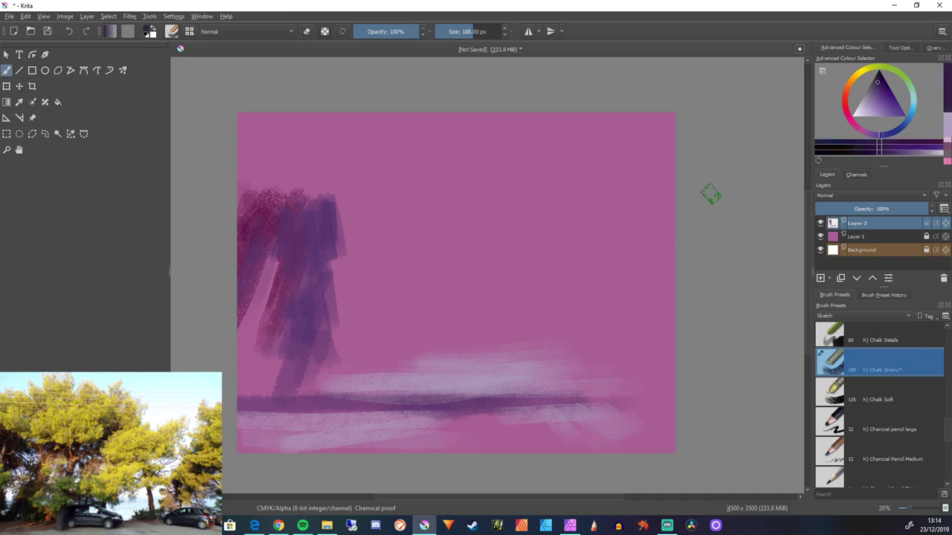
pyautogui.click(884, 90)
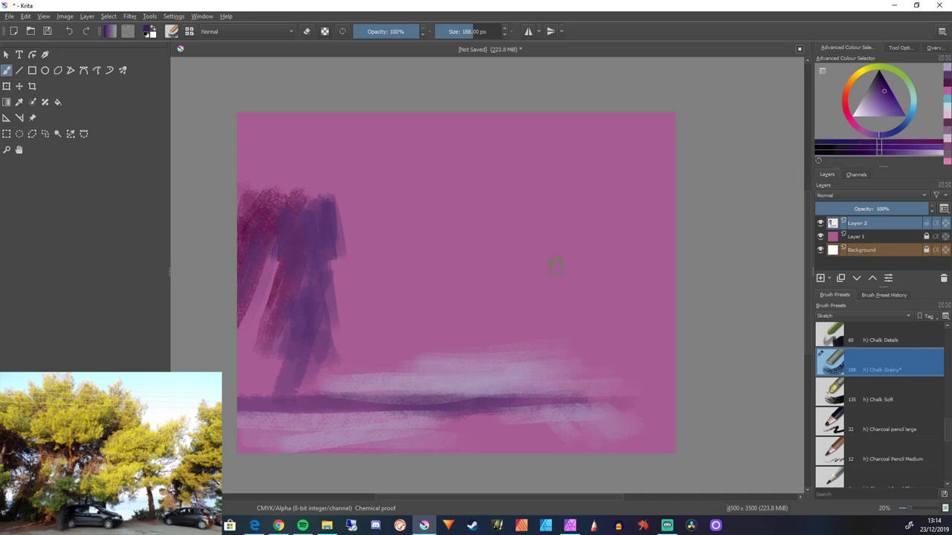
pyautogui.moveTo(329, 265)
pyautogui.mouseDown()
pyautogui.moveTo(330, 370)
pyautogui.moveTo(326, 356)
pyautogui.moveTo(316, 411)
pyautogui.moveTo(301, 408)
pyautogui.moveTo(325, 338)
pyautogui.moveTo(335, 397)
pyautogui.mouseUp()
pyautogui.moveTo(334, 336)
pyautogui.mouseDown()
pyautogui.moveTo(358, 406)
pyautogui.moveTo(322, 342)
pyautogui.moveTo(307, 391)
pyautogui.mouseUp()
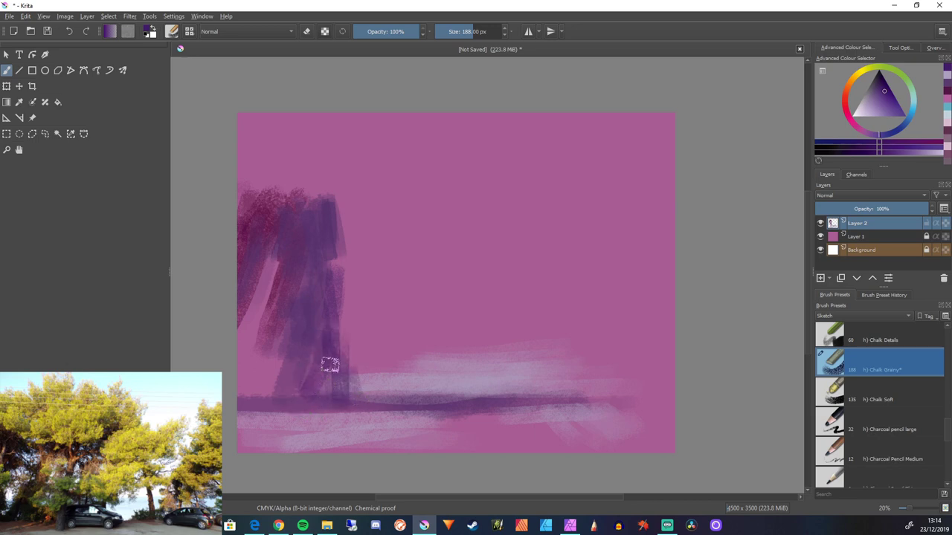
pyautogui.moveTo(352, 355); pyautogui.dragTo(347, 382)
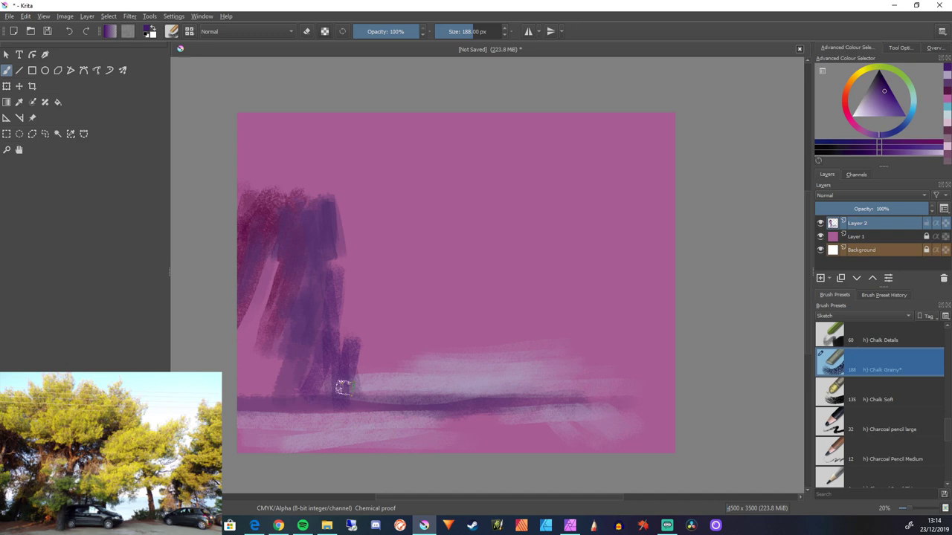
# Paint vertical and slanted deep purple trunks and a few shading strokes to the right of the large tree
pyautogui.moveTo(387, 357)
pyautogui.mouseDown()
pyautogui.moveTo(382, 402)
pyautogui.moveTo(391, 351)
pyautogui.moveTo(397, 397)
pyautogui.moveTo(397, 350)
pyautogui.moveTo(412, 350)
pyautogui.moveTo(444, 395)
pyautogui.moveTo(419, 372)
pyautogui.moveTo(395, 369)
pyautogui.moveTo(422, 398)
pyautogui.moveTo(460, 357)
pyautogui.mouseUp()
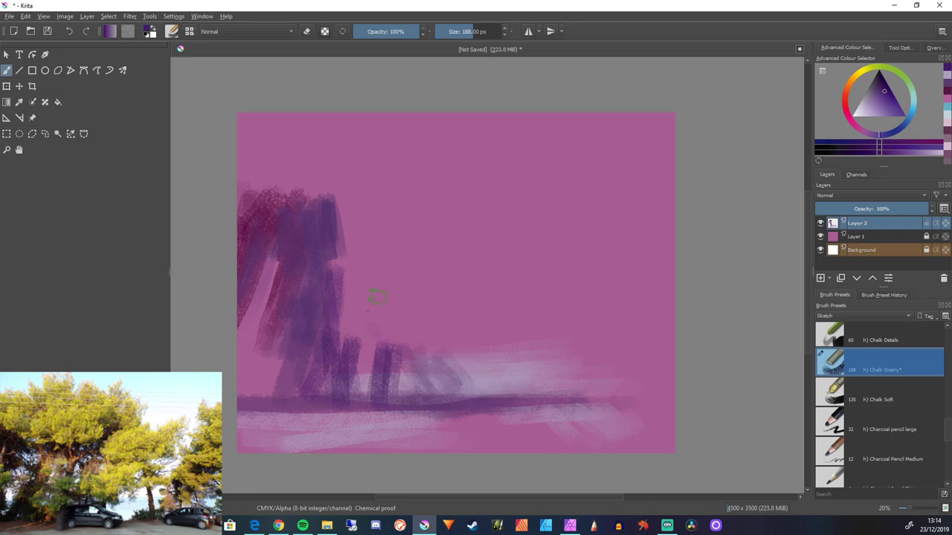
pyautogui.moveTo(377, 296); pyautogui.dragTo(373, 366)
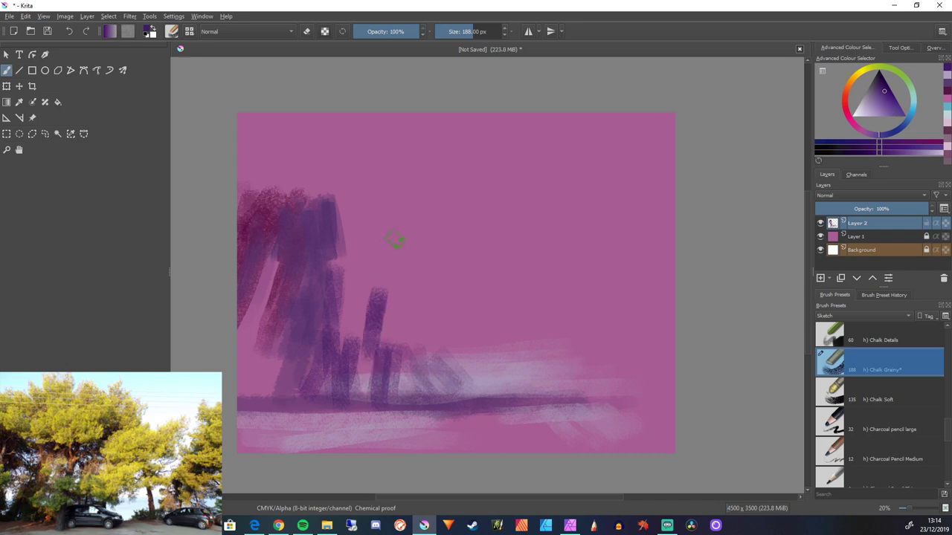
pyautogui.moveTo(395, 239)
pyautogui.mouseDown()
pyautogui.moveTo(385, 278)
pyautogui.moveTo(401, 222)
pyautogui.mouseUp()
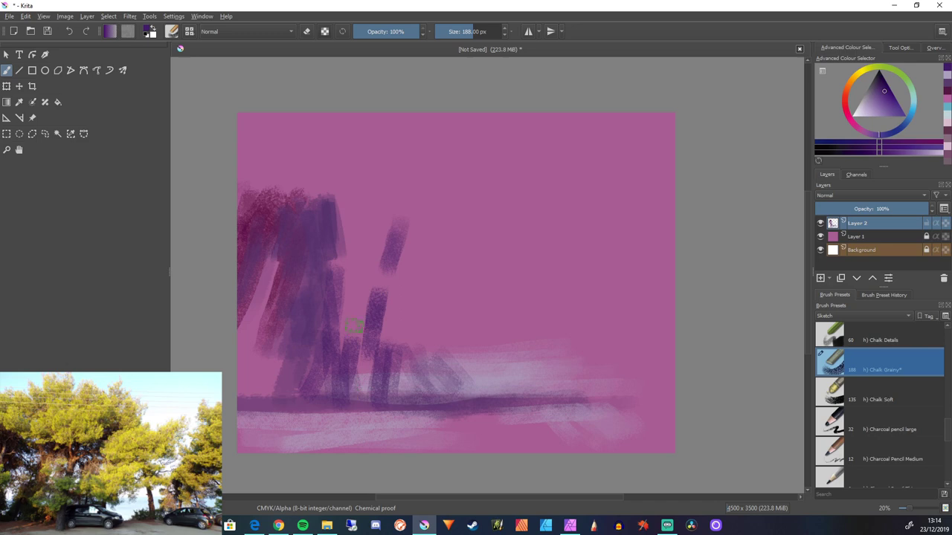
pyautogui.moveTo(366, 320)
pyautogui.mouseDown()
pyautogui.moveTo(343, 339)
pyautogui.moveTo(335, 281)
pyautogui.mouseUp()
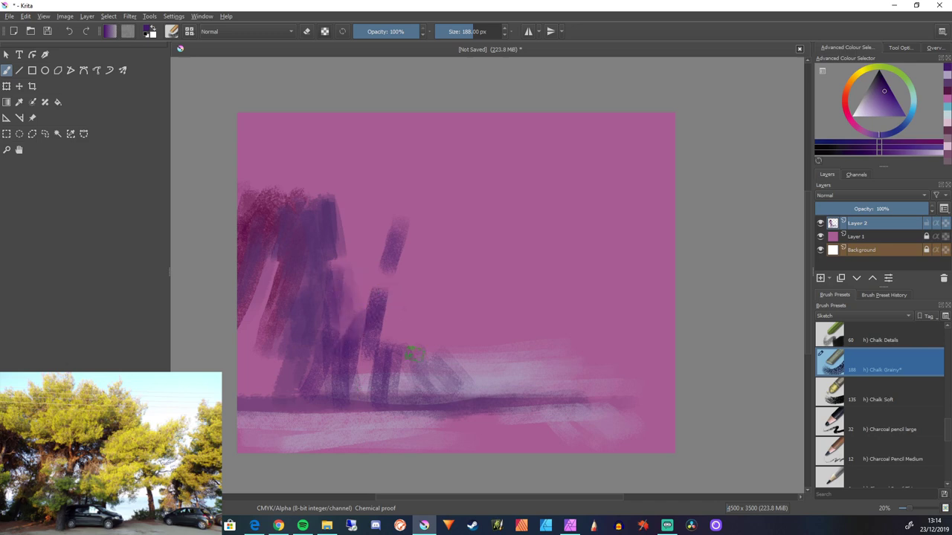
pyautogui.moveTo(430, 357)
pyautogui.mouseDown()
pyautogui.moveTo(427, 402)
pyautogui.moveTo(431, 371)
pyautogui.mouseUp()
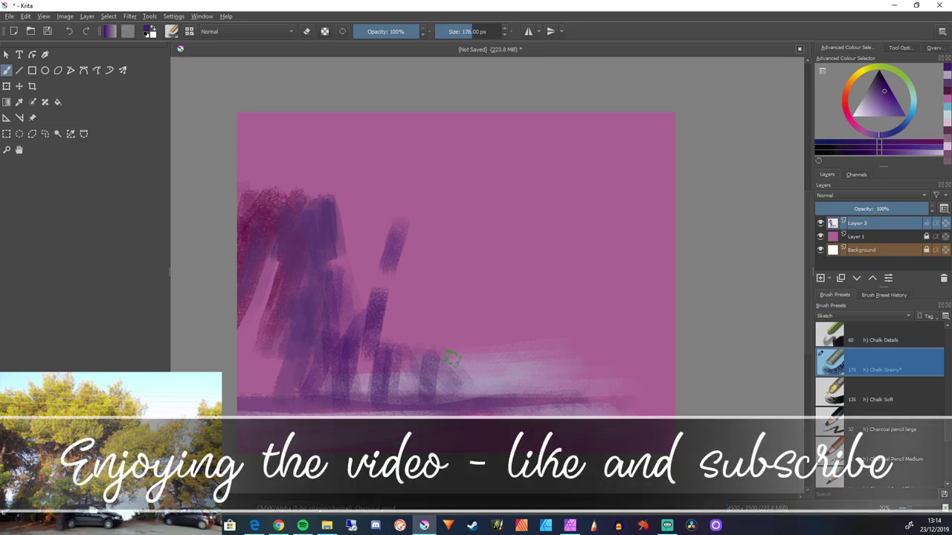
# Reduce the Chalk Grainy brush to 90 px and paint two thin vertical trunks rising from the ground band's middle
pyautogui.press('[')
pyautogui.press('[')
pyautogui.press('[')
pyautogui.press('[')
pyautogui.press('[')
pyautogui.press('[')
pyautogui.press('[')
pyautogui.press('[')
pyautogui.press('[')
pyautogui.press('[')
pyautogui.moveTo(458, 357); pyautogui.dragTo(458, 405)
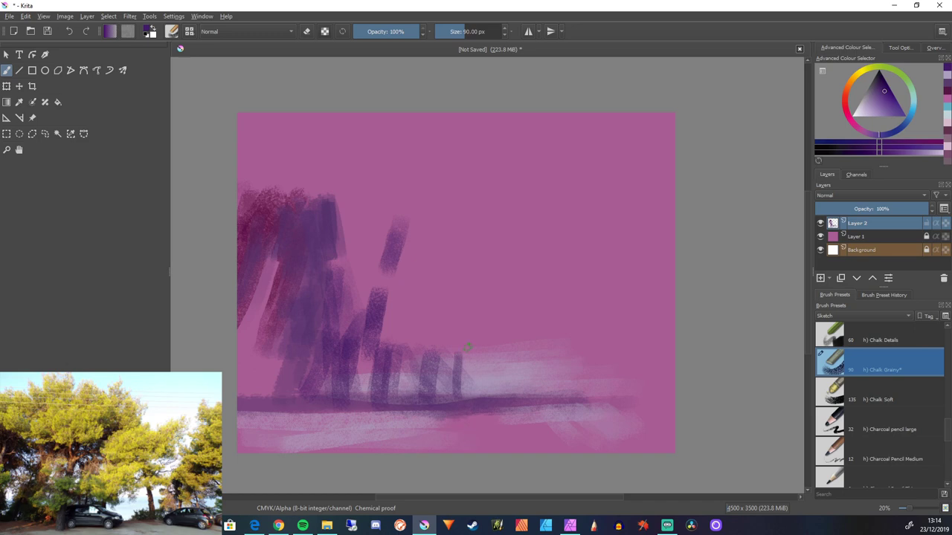
pyautogui.moveTo(472, 332)
pyautogui.mouseDown()
pyautogui.moveTo(477, 407)
pyautogui.moveTo(473, 347)
pyautogui.moveTo(480, 394)
pyautogui.mouseUp()
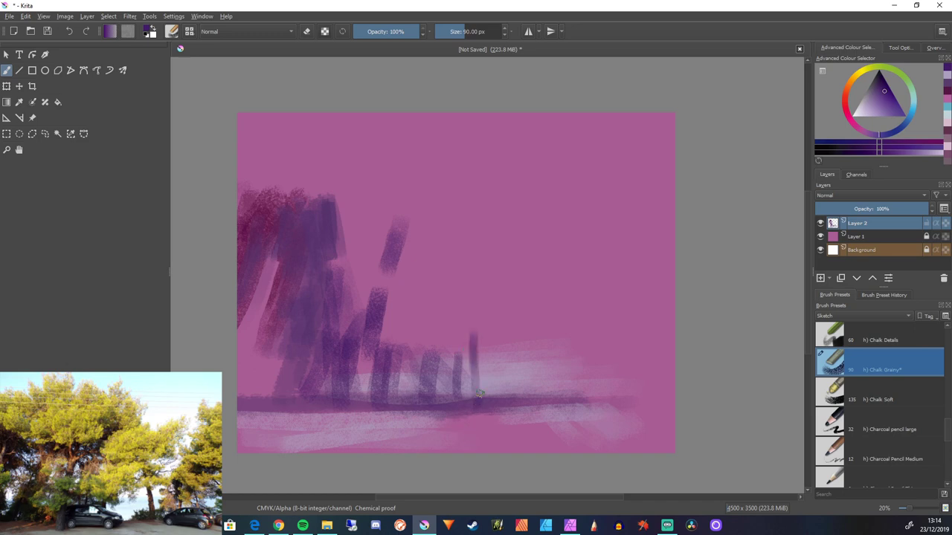
# Paint a deep purple trunk slanting up to the left from the ground band, right of the thin middle trunks
pyautogui.moveTo(557, 370); pyautogui.dragTo(564, 394)
pyautogui.moveTo(540, 334); pyautogui.dragTo(552, 386)
pyautogui.moveTo(545, 353); pyautogui.dragTo(555, 400)
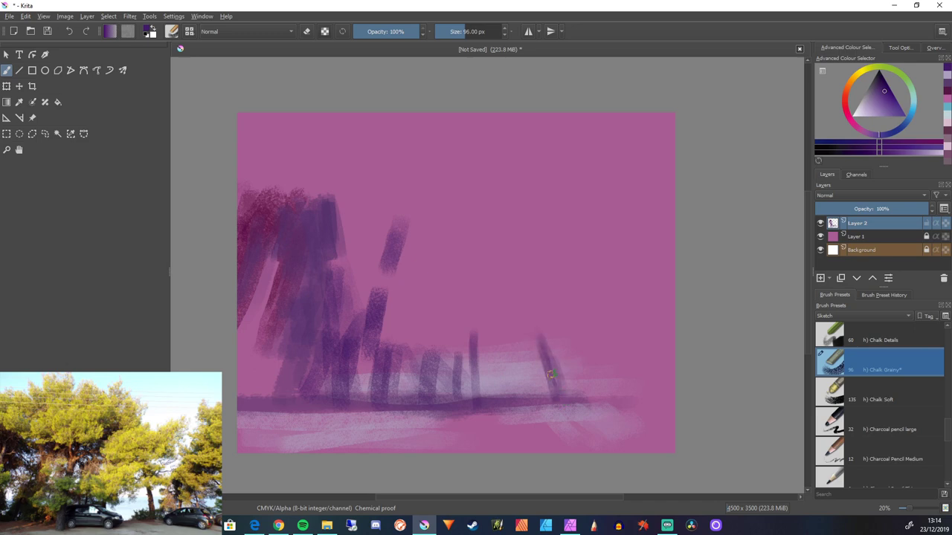
pyautogui.press(']')
pyautogui.moveTo(532, 311); pyautogui.dragTo(552, 372)
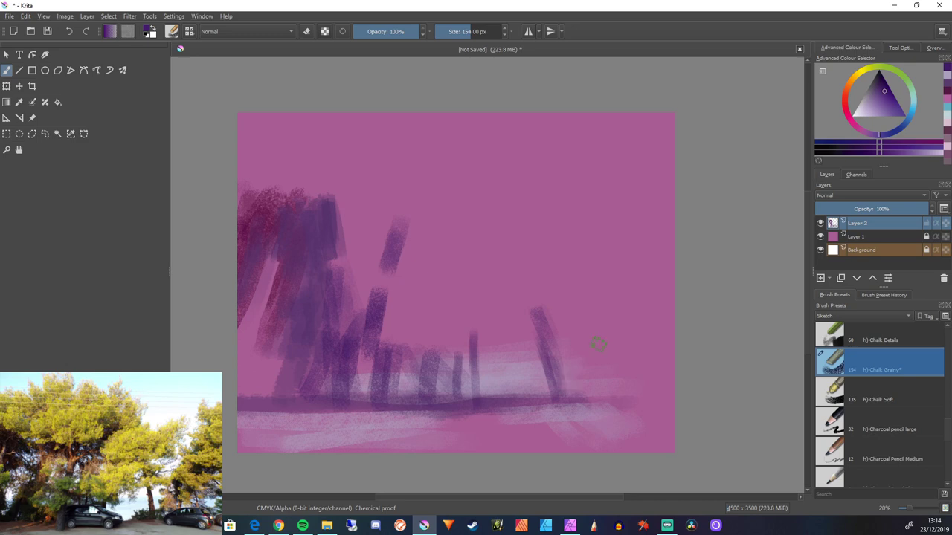
# With the brush at 154 px, paint two more slanted trunks on the far right and extend the ground band beneath them
pyautogui.moveTo(592, 338)
pyautogui.mouseDown()
pyautogui.moveTo(599, 319)
pyautogui.moveTo(605, 354)
pyautogui.moveTo(622, 339)
pyautogui.mouseUp()
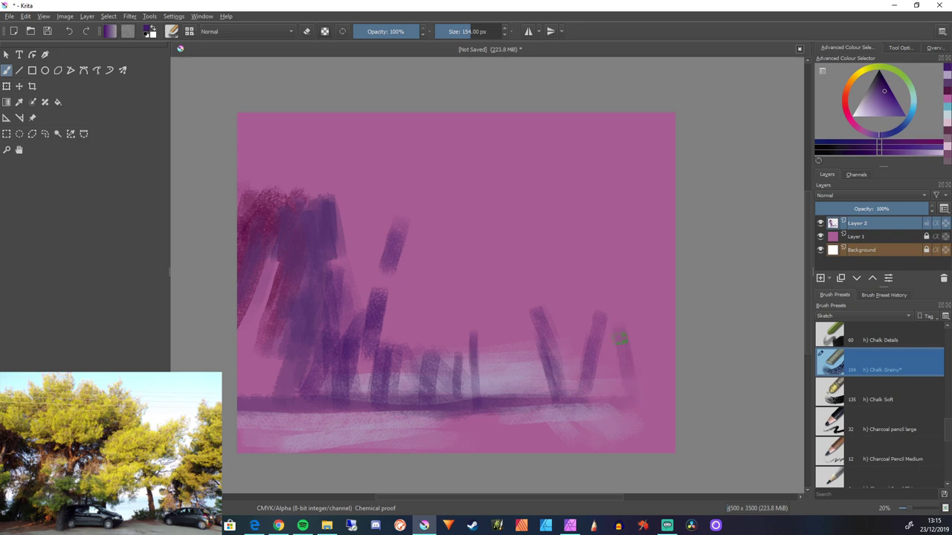
pyautogui.rightClick(627, 390)
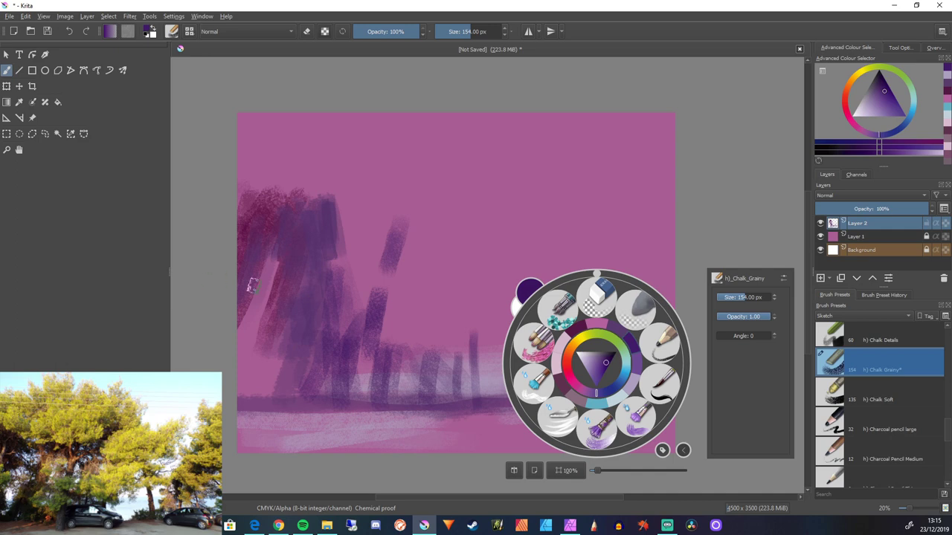
pyautogui.click(685, 248)
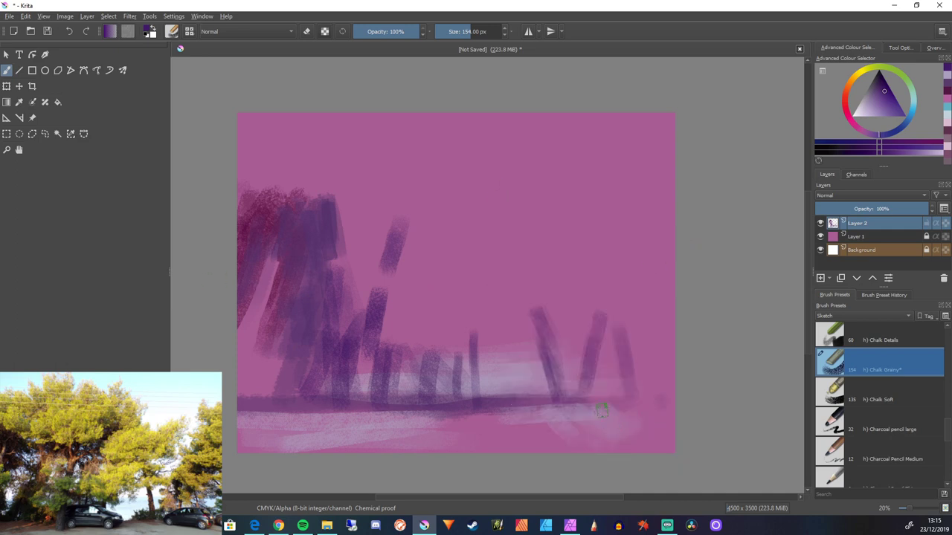
pyautogui.moveTo(602, 410)
pyautogui.mouseDown()
pyautogui.moveTo(590, 404)
pyautogui.moveTo(612, 402)
pyautogui.moveTo(594, 415)
pyautogui.mouseUp()
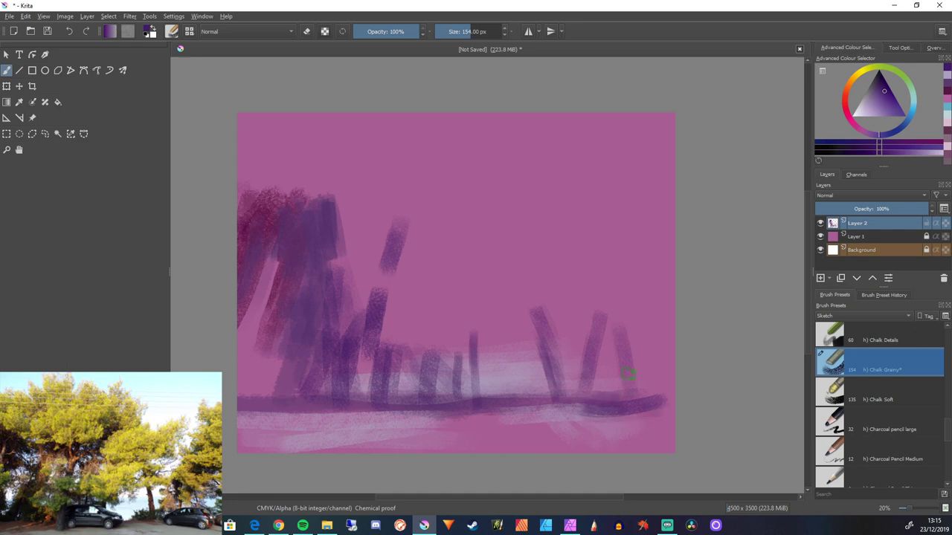
pyautogui.moveTo(628, 373); pyautogui.dragTo(635, 405)
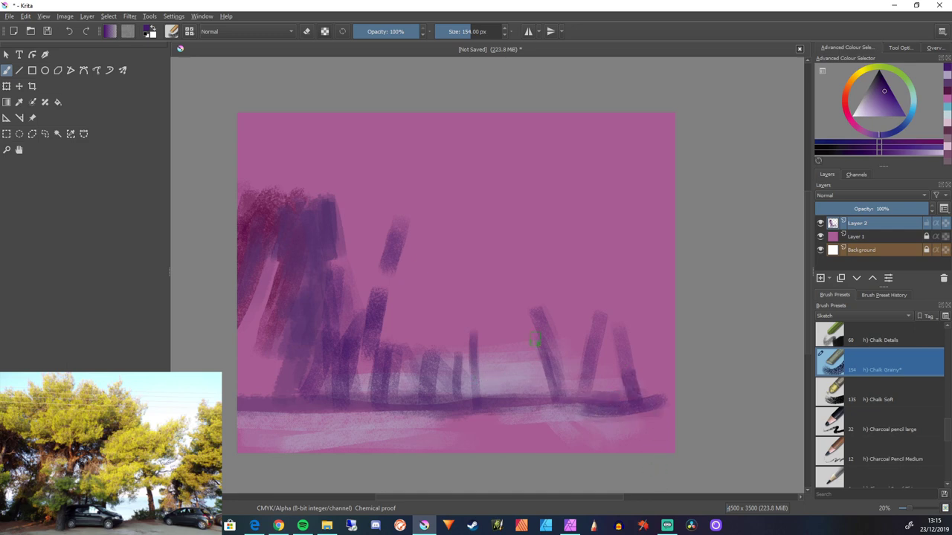
pyautogui.moveTo(543, 332); pyautogui.dragTo(555, 375)
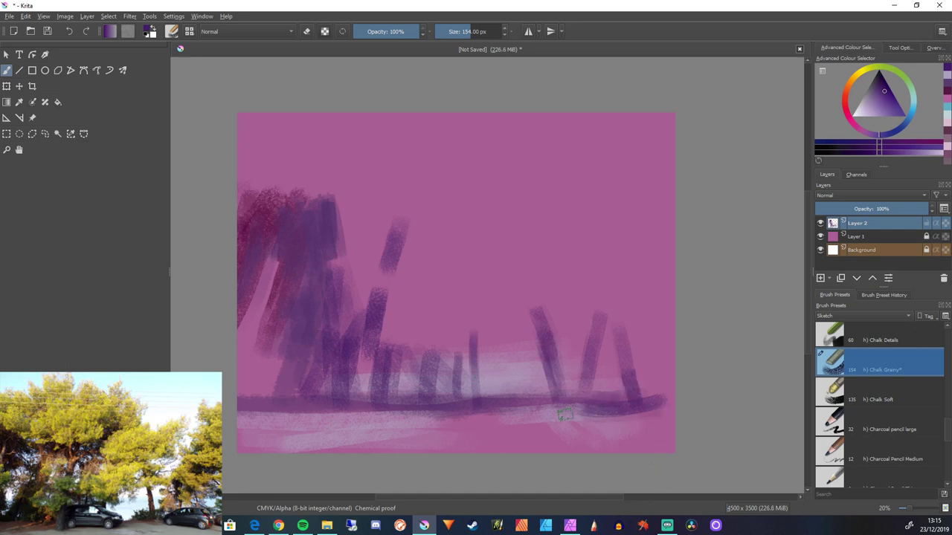
# Choose a medium blue and paint a horizontal band of water across the canvas behind the trunks, above the ground band
pyautogui.click(912, 110)
pyautogui.moveTo(883, 98); pyautogui.dragTo(889, 105)
pyautogui.keyDown('ctrl'); pyautogui.click(565, 415); pyautogui.keyUp('ctrl')
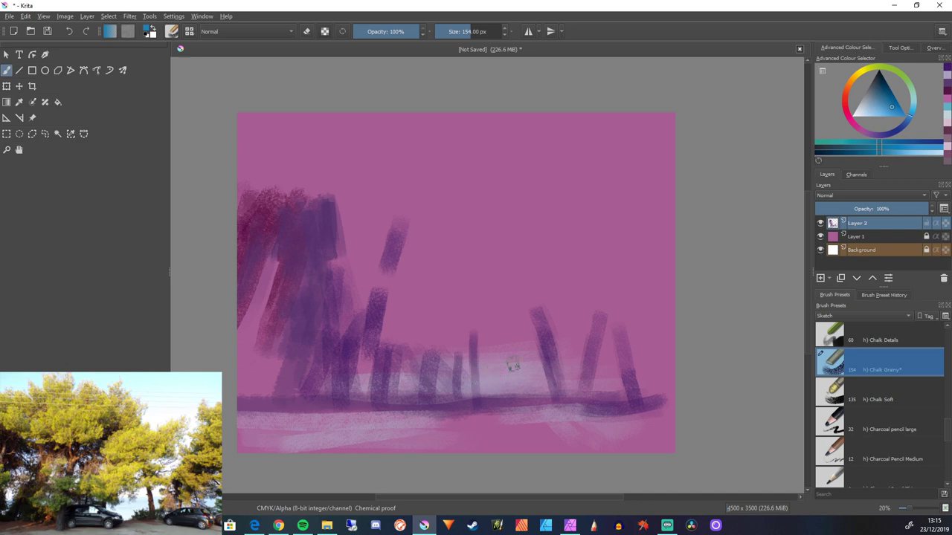
pyautogui.moveTo(530, 351)
pyautogui.mouseDown()
pyautogui.moveTo(472, 354)
pyautogui.moveTo(539, 355)
pyautogui.moveTo(473, 354)
pyautogui.moveTo(535, 362)
pyautogui.moveTo(499, 369)
pyautogui.moveTo(528, 370)
pyautogui.moveTo(505, 379)
pyautogui.moveTo(473, 361)
pyautogui.moveTo(487, 354)
pyautogui.moveTo(416, 358)
pyautogui.moveTo(501, 354)
pyautogui.moveTo(461, 368)
pyautogui.mouseUp()
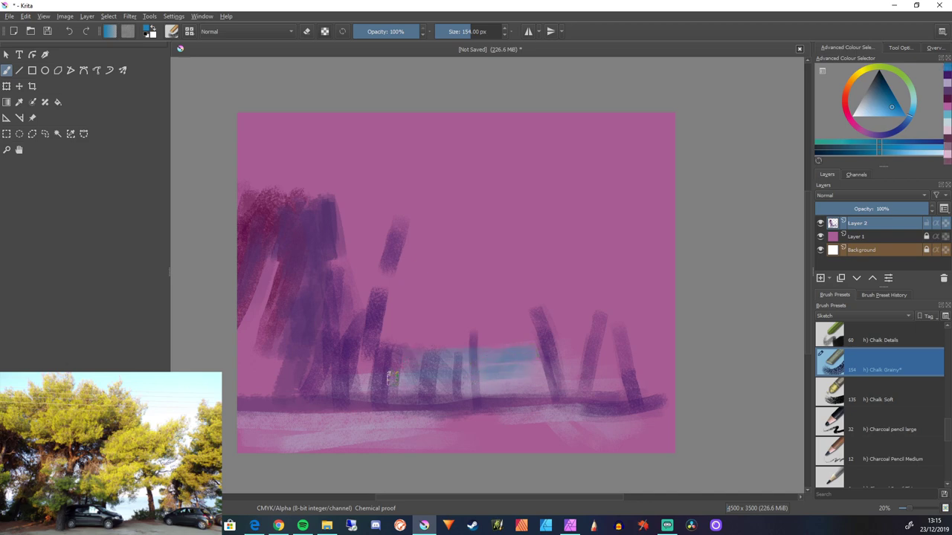
pyautogui.moveTo(406, 357)
pyautogui.mouseDown()
pyautogui.moveTo(346, 360)
pyautogui.moveTo(341, 371)
pyautogui.moveTo(388, 363)
pyautogui.moveTo(225, 350)
pyautogui.moveTo(297, 363)
pyautogui.moveTo(266, 355)
pyautogui.mouseUp()
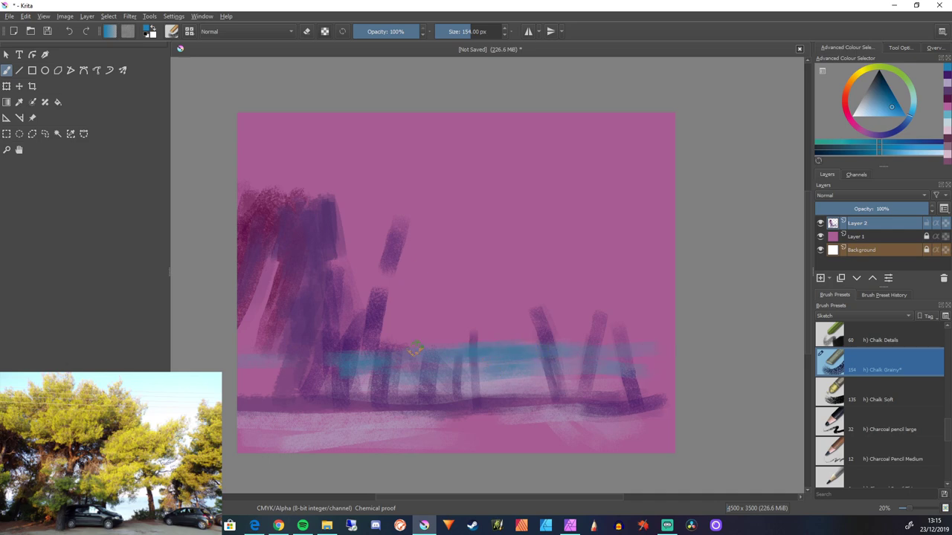
# Choose a pale grey-white and paint a light strip along the blue band's upper edge, with a mound of strokes above its middle
pyautogui.click(861, 107)
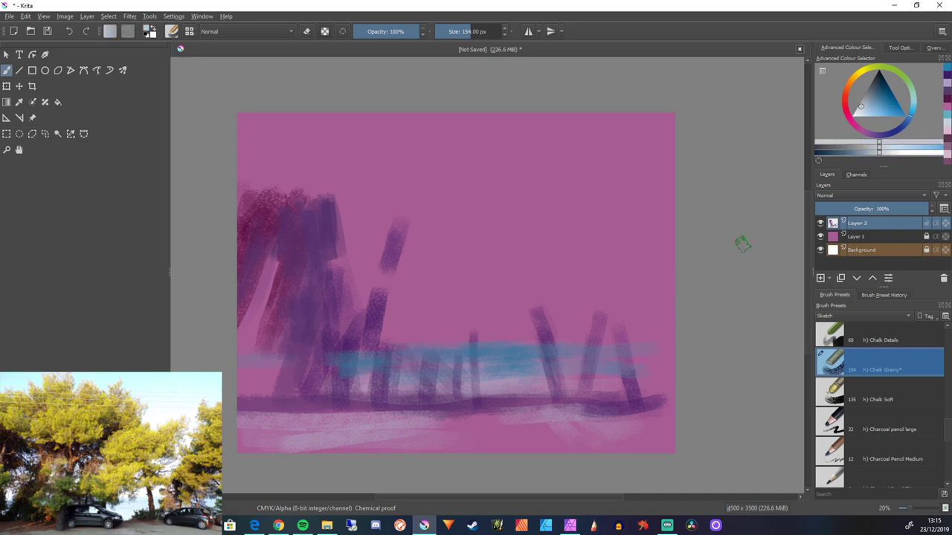
pyautogui.moveTo(469, 344); pyautogui.dragTo(509, 350)
pyautogui.moveTo(439, 343)
pyautogui.mouseDown()
pyautogui.moveTo(504, 343)
pyautogui.moveTo(379, 345)
pyautogui.moveTo(649, 341)
pyautogui.moveTo(586, 340)
pyautogui.mouseUp()
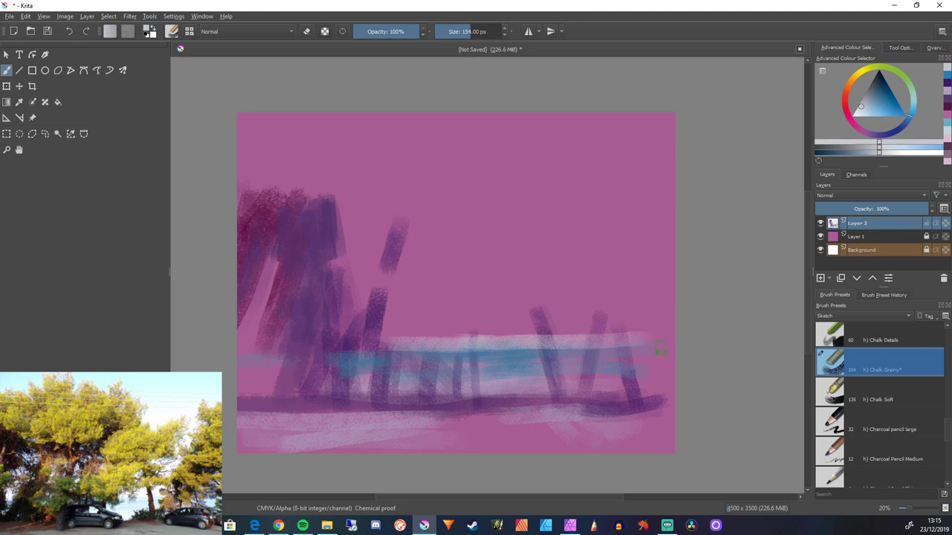
pyautogui.moveTo(523, 324)
pyautogui.mouseDown()
pyautogui.moveTo(508, 305)
pyautogui.moveTo(492, 339)
pyautogui.moveTo(514, 331)
pyautogui.moveTo(484, 323)
pyautogui.moveTo(494, 342)
pyautogui.moveTo(479, 343)
pyautogui.moveTo(434, 388)
pyautogui.moveTo(481, 307)
pyautogui.moveTo(487, 325)
pyautogui.moveTo(511, 340)
pyautogui.moveTo(472, 328)
pyautogui.moveTo(459, 339)
pyautogui.moveTo(483, 326)
pyautogui.moveTo(494, 346)
pyautogui.moveTo(506, 342)
pyautogui.moveTo(459, 344)
pyautogui.mouseUp()
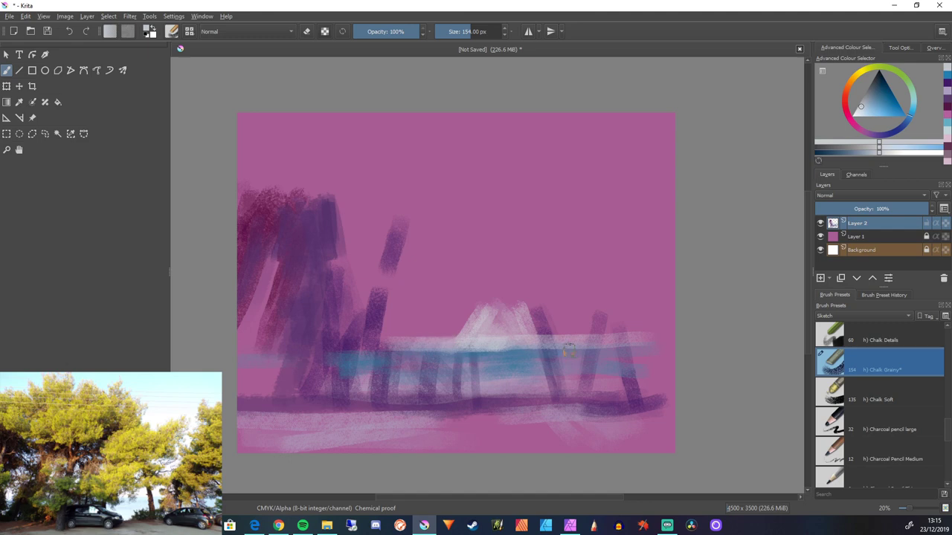
pyautogui.moveTo(591, 341); pyautogui.dragTo(650, 344)
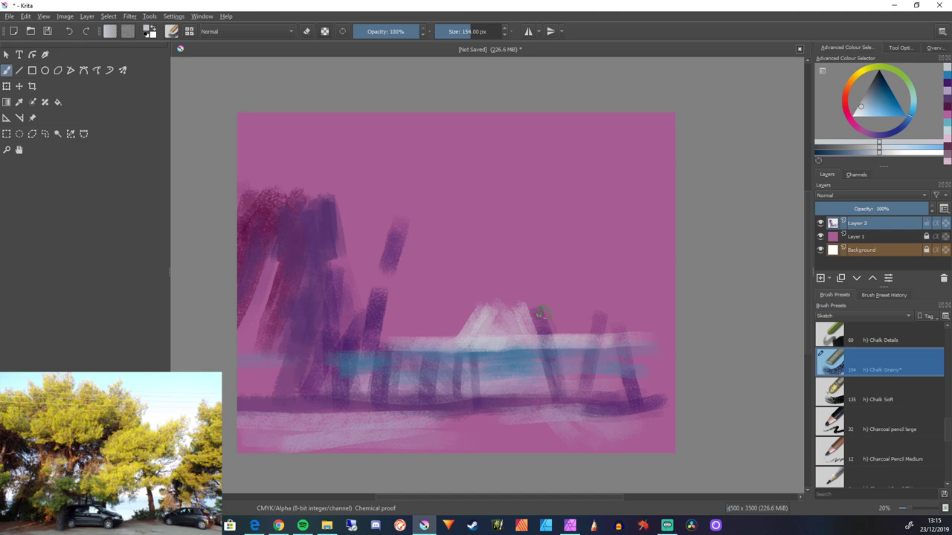
# Paint pale sky patches around the right-hand trunks and light vertical strokes in the gaps between trunks down to the ground band
pyautogui.moveTo(530, 298)
pyautogui.mouseDown()
pyautogui.moveTo(583, 324)
pyautogui.moveTo(541, 289)
pyautogui.moveTo(547, 313)
pyautogui.moveTo(560, 300)
pyautogui.moveTo(578, 325)
pyautogui.moveTo(594, 245)
pyautogui.moveTo(569, 269)
pyautogui.moveTo(559, 304)
pyautogui.mouseUp()
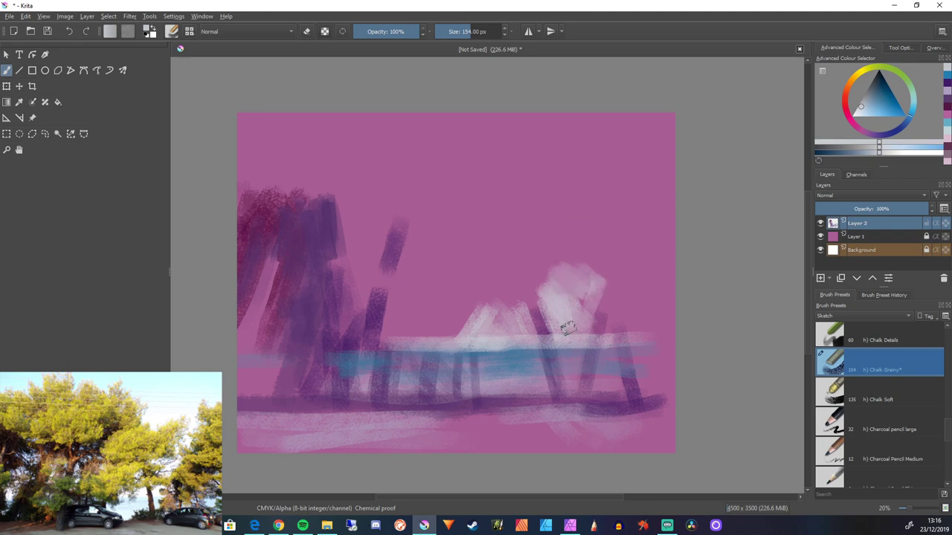
pyautogui.moveTo(603, 256); pyautogui.dragTo(584, 237)
pyautogui.moveTo(644, 294)
pyautogui.mouseDown()
pyautogui.moveTo(686, 350)
pyautogui.moveTo(619, 316)
pyautogui.moveTo(640, 358)
pyautogui.moveTo(603, 322)
pyautogui.moveTo(608, 364)
pyautogui.mouseUp()
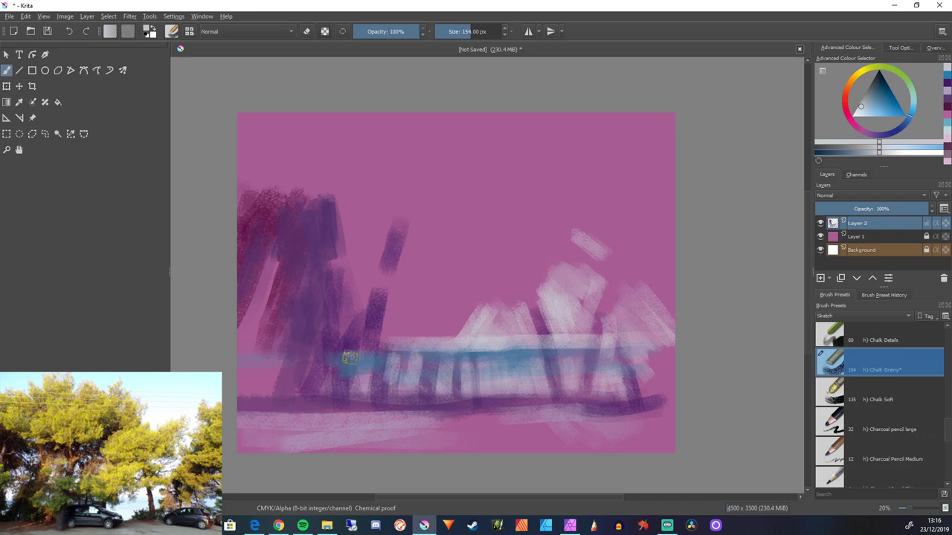
pyautogui.moveTo(349, 355)
pyautogui.mouseDown()
pyautogui.moveTo(344, 414)
pyautogui.moveTo(322, 355)
pyautogui.moveTo(326, 388)
pyautogui.mouseUp()
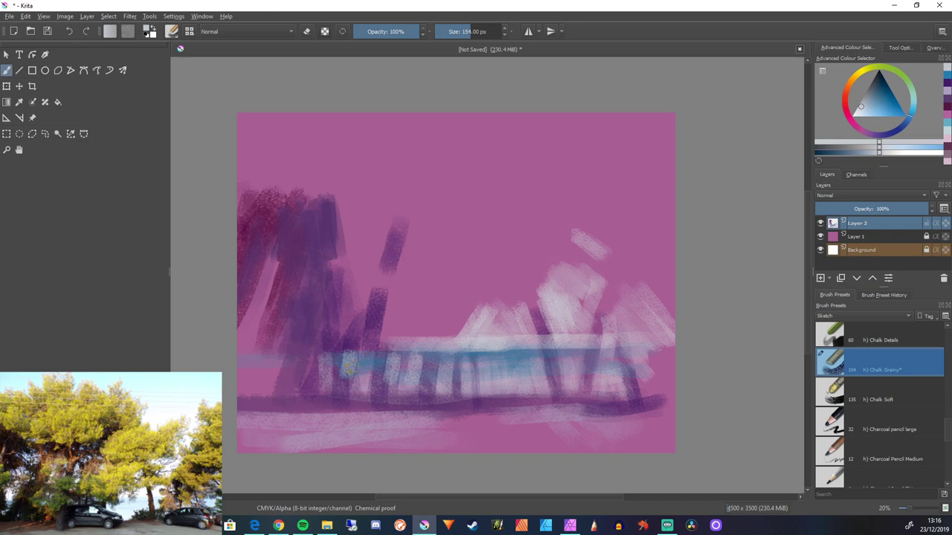
# Fill in and widen the pale central mound, and thicken the pale patches around the right-hand trunks
pyautogui.moveTo(499, 330)
pyautogui.mouseDown()
pyautogui.moveTo(488, 330)
pyautogui.moveTo(503, 314)
pyautogui.moveTo(488, 297)
pyautogui.mouseUp()
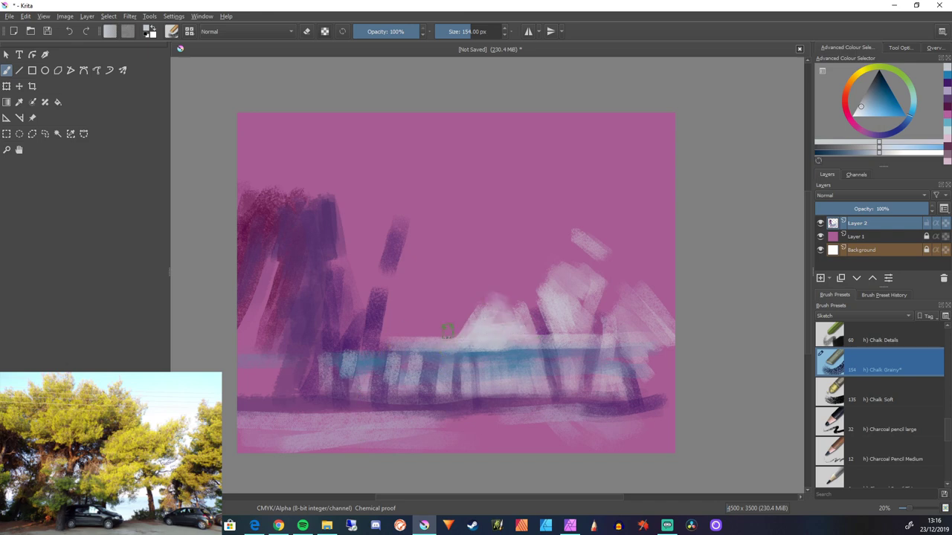
pyautogui.moveTo(428, 332); pyautogui.dragTo(462, 322)
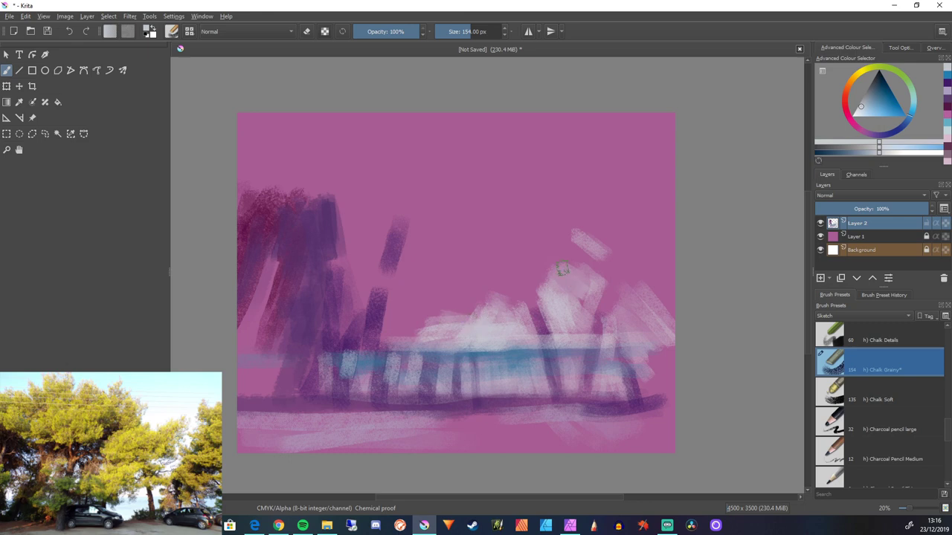
pyautogui.moveTo(563, 269)
pyautogui.mouseDown()
pyautogui.moveTo(596, 282)
pyautogui.moveTo(569, 290)
pyautogui.mouseUp()
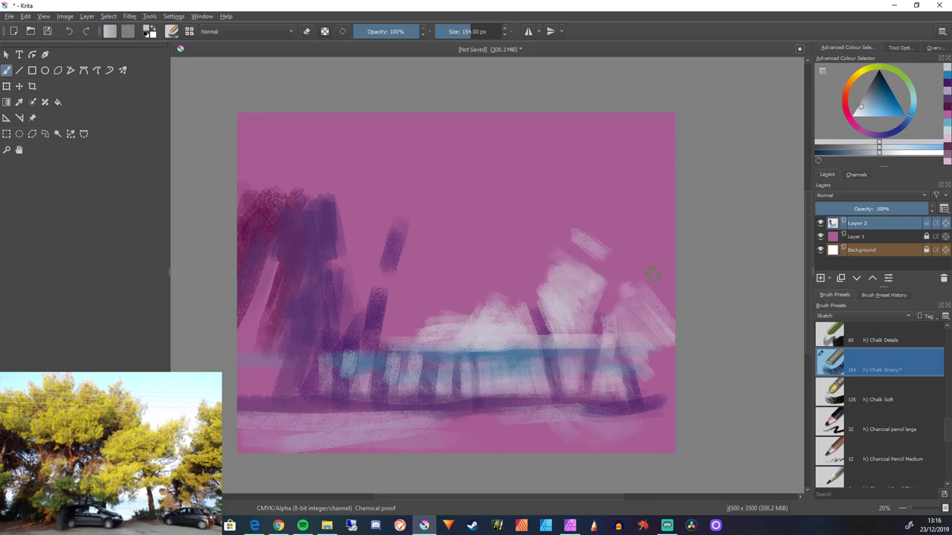
pyautogui.moveTo(652, 274)
pyautogui.mouseDown()
pyautogui.moveTo(638, 300)
pyautogui.moveTo(641, 326)
pyautogui.moveTo(621, 353)
pyautogui.mouseUp()
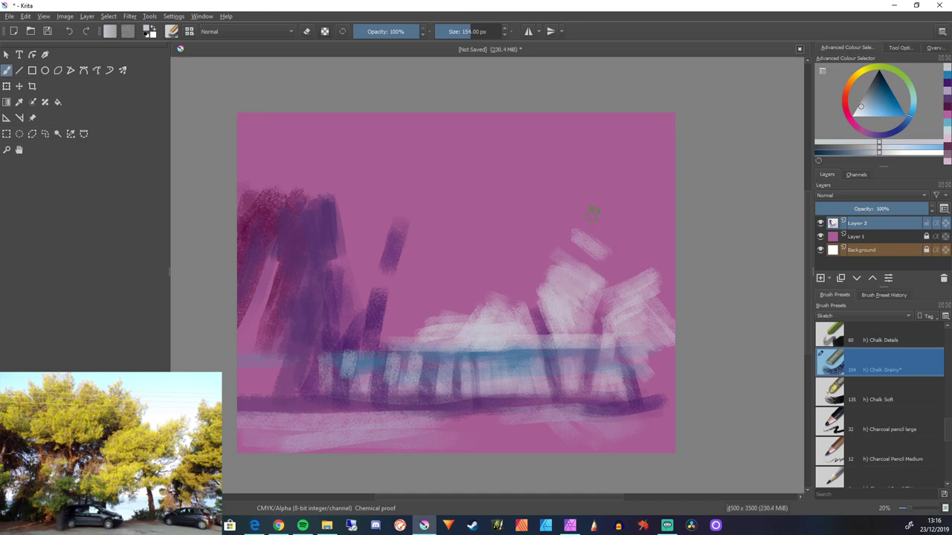
# Extend the right-hand pale patch upward into a tall peak and add pale strokes beside the large tree's leaning trunk
pyautogui.moveTo(574, 233)
pyautogui.mouseDown()
pyautogui.moveTo(588, 199)
pyautogui.moveTo(583, 223)
pyautogui.moveTo(535, 268)
pyautogui.mouseUp()
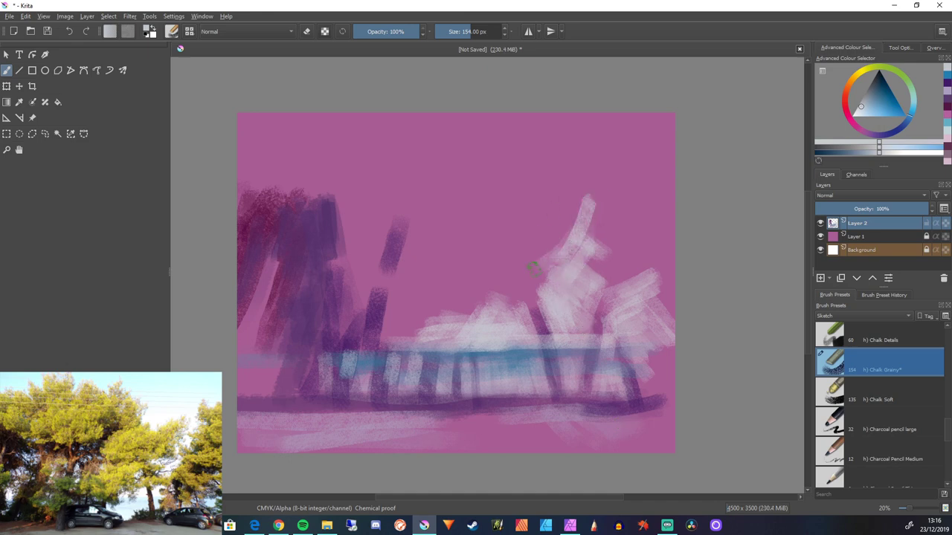
pyautogui.moveTo(586, 215); pyautogui.dragTo(546, 251)
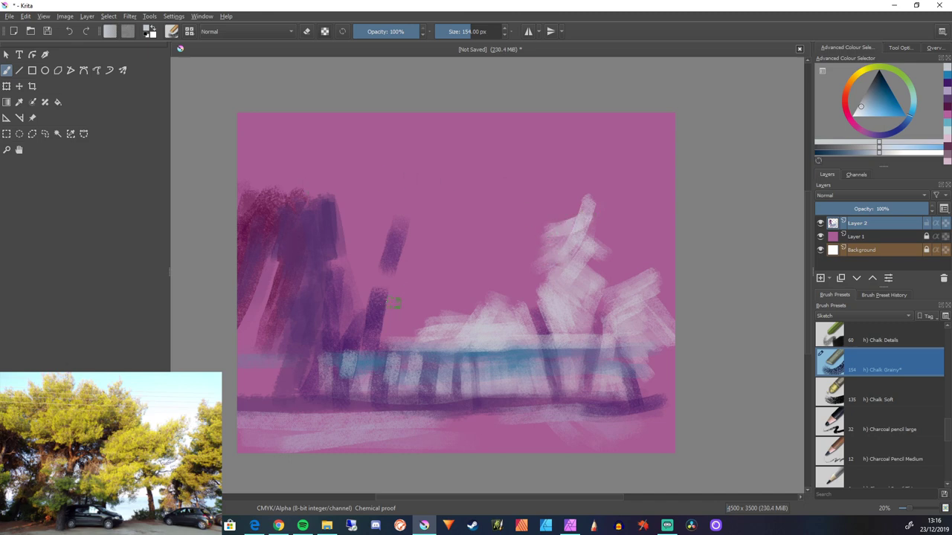
pyautogui.moveTo(394, 302)
pyautogui.mouseDown()
pyautogui.moveTo(391, 333)
pyautogui.moveTo(402, 294)
pyautogui.moveTo(418, 339)
pyautogui.moveTo(432, 327)
pyautogui.mouseUp()
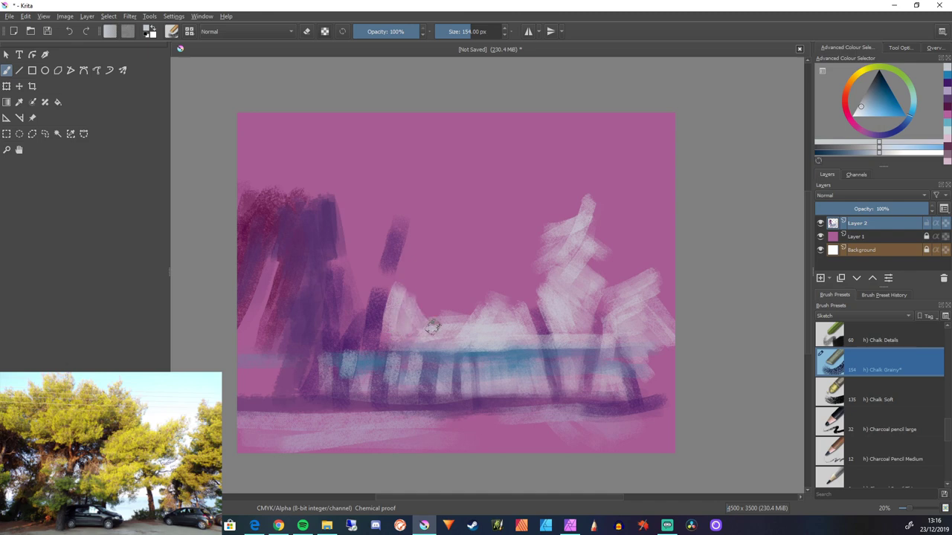
# Switch to a light sky blue and paint slanted accents over the two right-hand pale patches and the central mound
pyautogui.keyDown('ctrl'); pyautogui.click(593, 242); pyautogui.keyUp('ctrl')
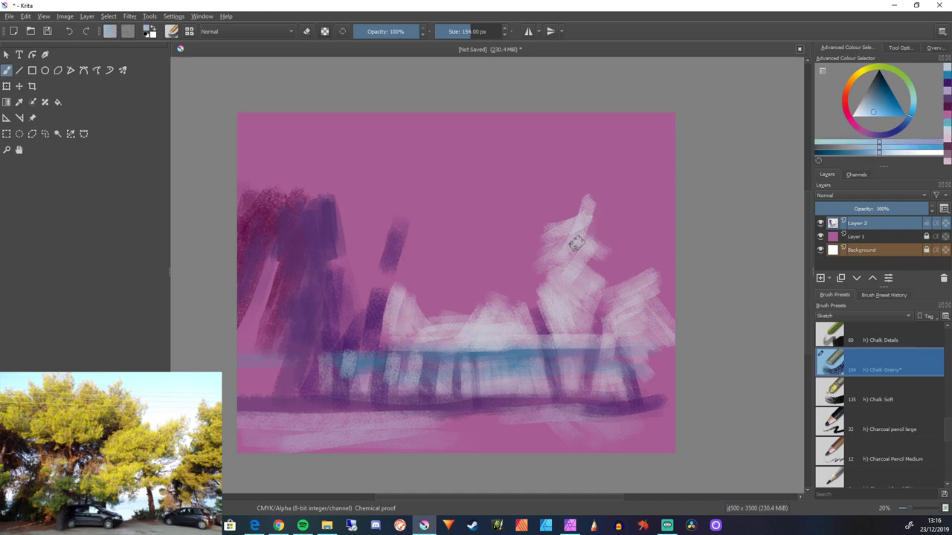
pyautogui.moveTo(567, 249)
pyautogui.mouseDown()
pyautogui.moveTo(652, 298)
pyautogui.moveTo(660, 278)
pyautogui.moveTo(626, 233)
pyautogui.moveTo(656, 290)
pyautogui.mouseUp()
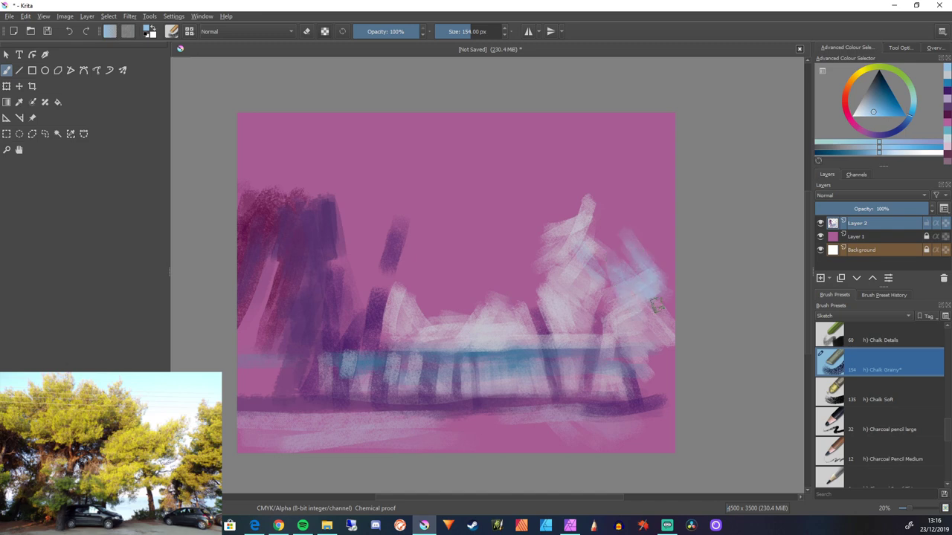
pyautogui.moveTo(584, 215)
pyautogui.mouseDown()
pyautogui.moveTo(559, 253)
pyautogui.moveTo(557, 282)
pyautogui.mouseUp()
pyautogui.moveTo(467, 279)
pyautogui.mouseDown()
pyautogui.moveTo(514, 293)
pyautogui.moveTo(479, 290)
pyautogui.moveTo(447, 314)
pyautogui.moveTo(478, 301)
pyautogui.moveTo(454, 316)
pyautogui.mouseUp()
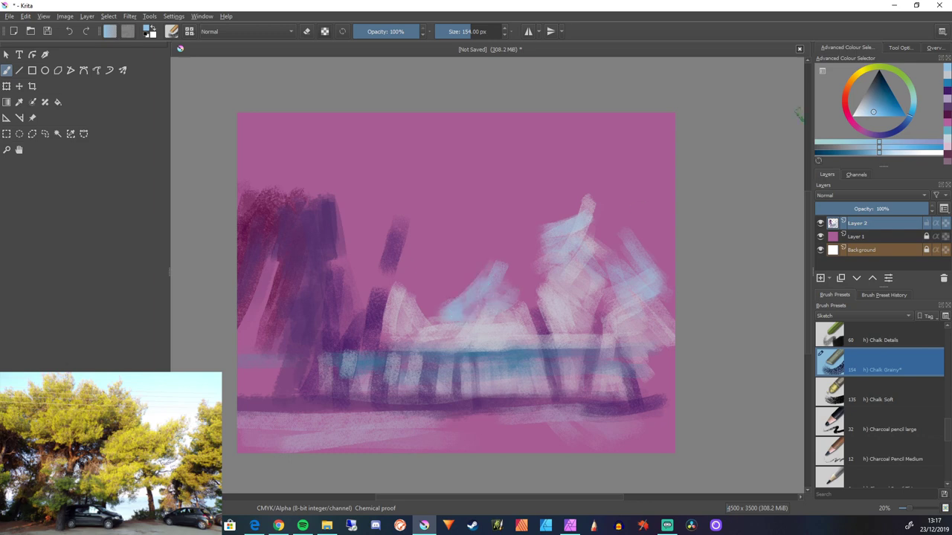
# Choose an olive yellow and paint slanted foliage strokes from the leaning trunk across the central mound to the right-hand trunks
pyautogui.click(862, 70)
pyautogui.moveTo(872, 112); pyautogui.dragTo(889, 99)
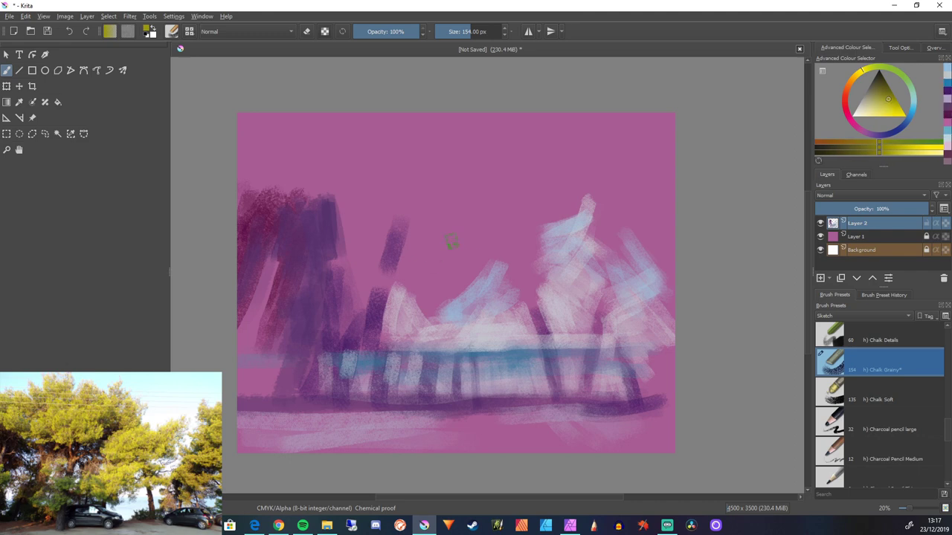
pyautogui.moveTo(478, 261); pyautogui.dragTo(482, 290)
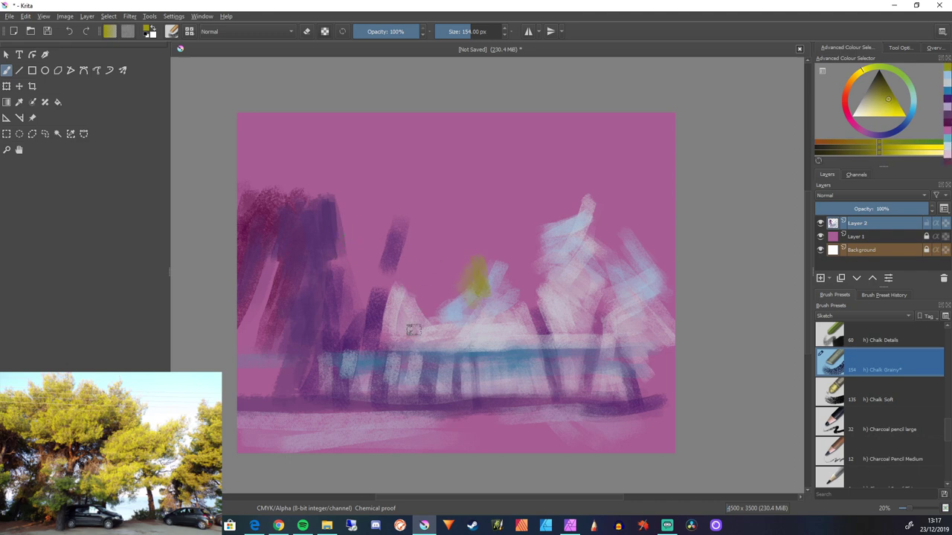
pyautogui.moveTo(422, 318)
pyautogui.mouseDown()
pyautogui.moveTo(456, 294)
pyautogui.moveTo(449, 364)
pyautogui.moveTo(462, 370)
pyautogui.mouseUp()
pyautogui.moveTo(421, 330)
pyautogui.mouseDown()
pyautogui.moveTo(389, 336)
pyautogui.moveTo(432, 287)
pyautogui.moveTo(466, 338)
pyautogui.moveTo(486, 306)
pyautogui.mouseUp()
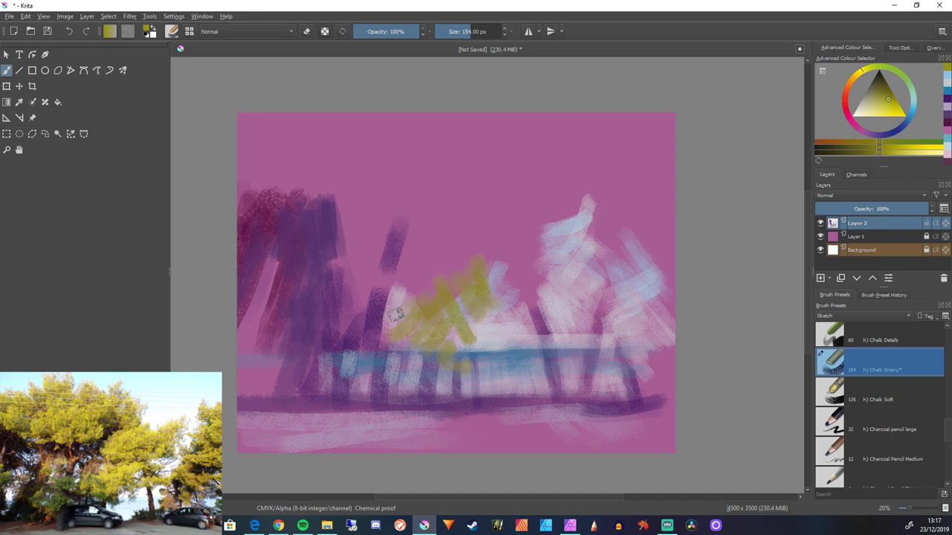
pyautogui.moveTo(416, 284)
pyautogui.mouseDown()
pyautogui.moveTo(421, 313)
pyautogui.moveTo(402, 293)
pyautogui.moveTo(390, 310)
pyautogui.moveTo(396, 336)
pyautogui.mouseUp()
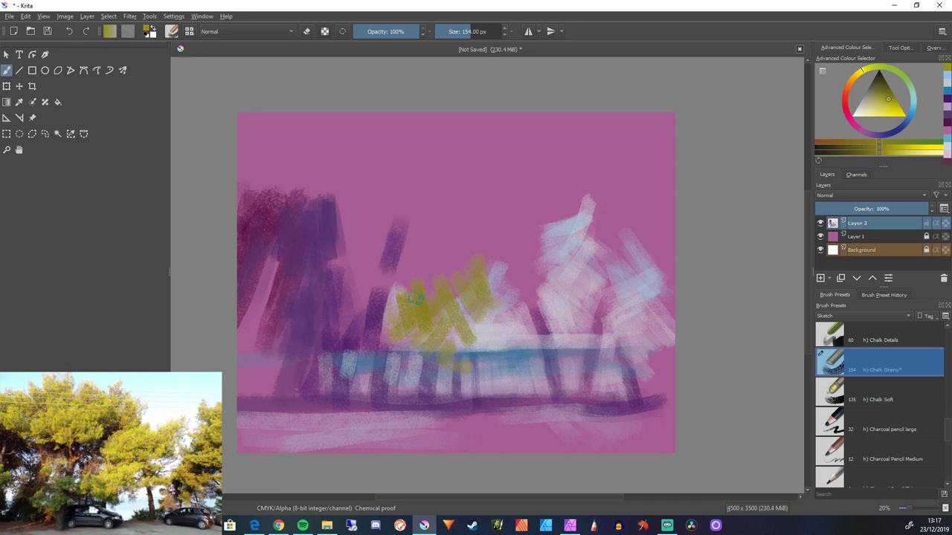
pyautogui.moveTo(467, 283); pyautogui.dragTo(498, 276)
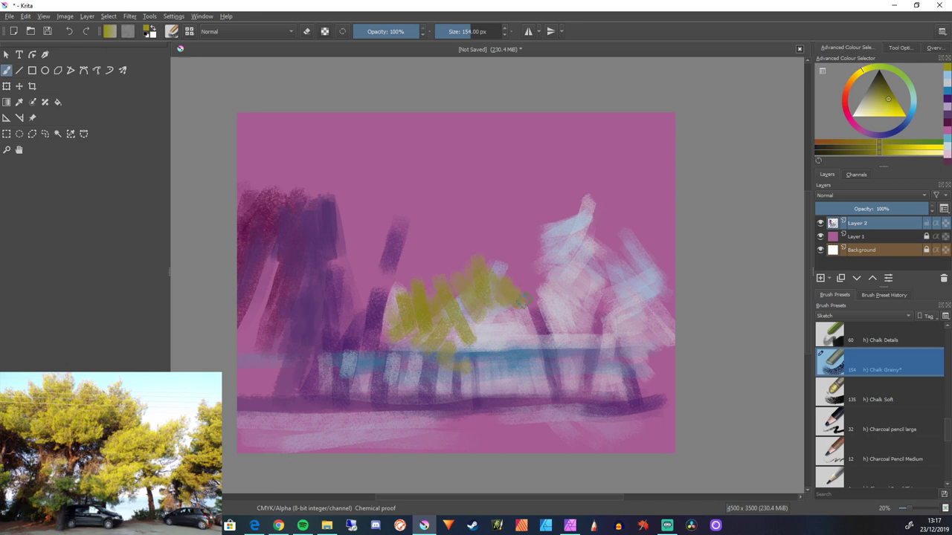
pyautogui.moveTo(553, 299)
pyautogui.mouseDown()
pyautogui.moveTo(512, 294)
pyautogui.moveTo(514, 323)
pyautogui.moveTo(477, 308)
pyautogui.mouseUp()
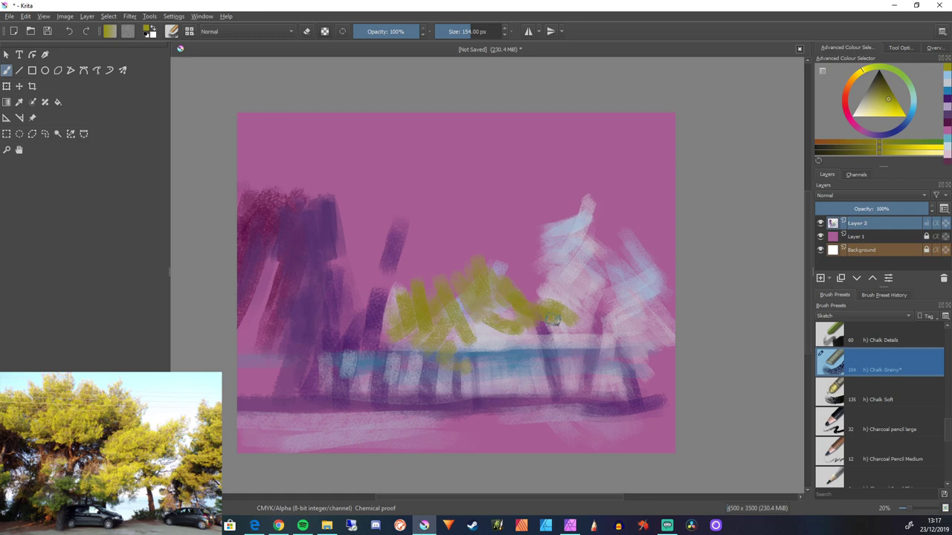
pyautogui.moveTo(562, 305); pyautogui.dragTo(579, 311)
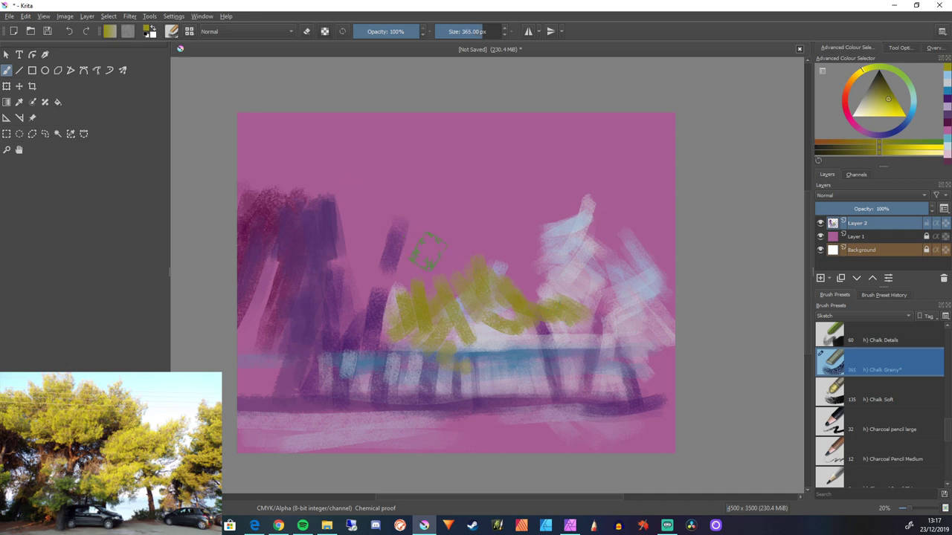
# Paint olive-yellow foliage over the central mound and along the low band towards the large tree's trunks
pyautogui.moveTo(425, 251)
pyautogui.mouseDown()
pyautogui.moveTo(499, 284)
pyautogui.moveTo(548, 354)
pyautogui.moveTo(492, 320)
pyautogui.moveTo(422, 233)
pyautogui.moveTo(490, 296)
pyautogui.mouseUp()
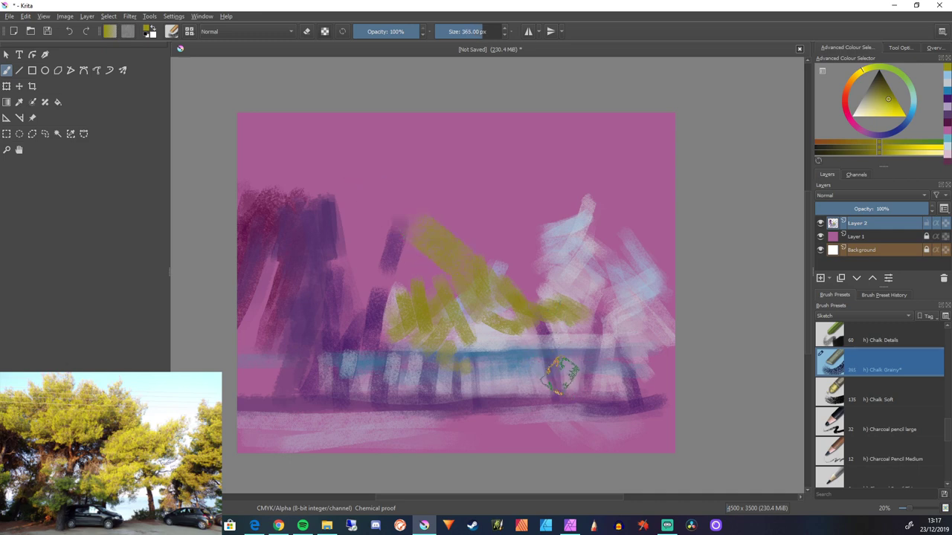
pyautogui.moveTo(396, 252); pyautogui.dragTo(455, 247)
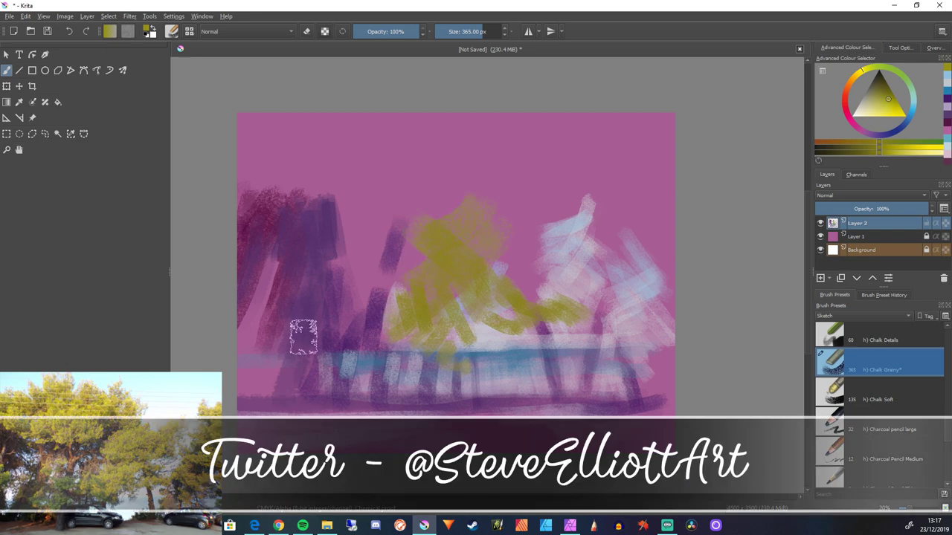
pyautogui.moveTo(339, 318); pyautogui.dragTo(414, 319)
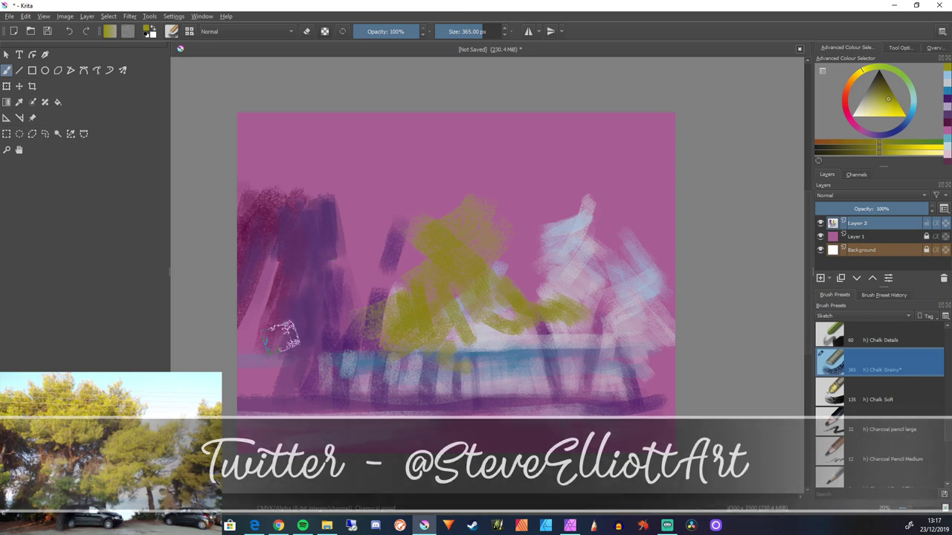
pyautogui.moveTo(364, 312)
pyautogui.mouseDown()
pyautogui.moveTo(332, 343)
pyautogui.moveTo(339, 317)
pyautogui.moveTo(309, 346)
pyautogui.moveTo(302, 334)
pyautogui.moveTo(292, 375)
pyautogui.mouseUp()
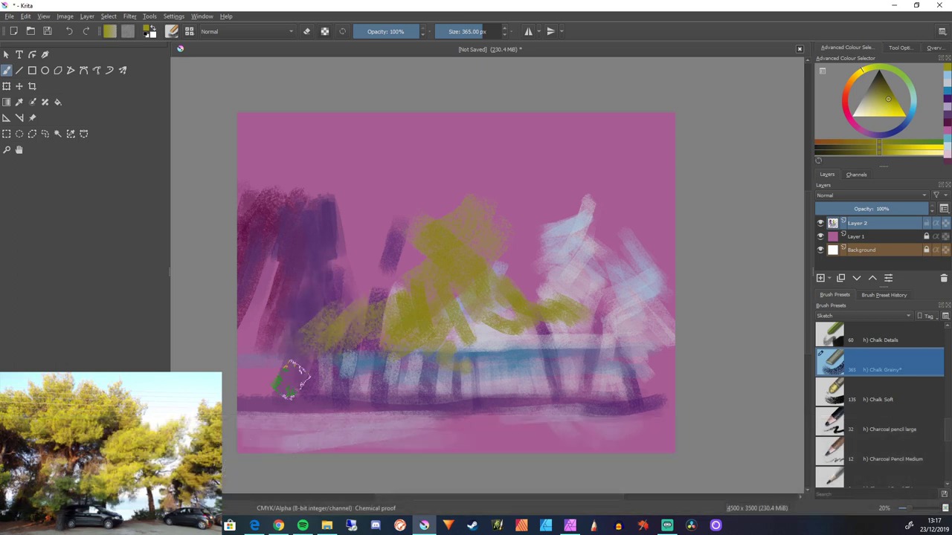
# Block in the large tree's upper canopy in olive yellow, from its crown across to the canvas's left edge
pyautogui.moveTo(404, 174); pyautogui.dragTo(402, 223)
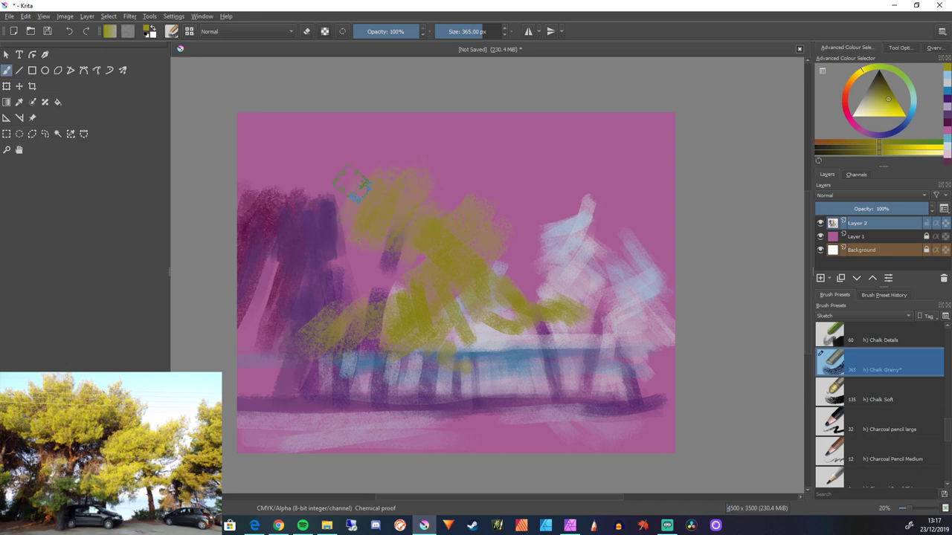
pyautogui.moveTo(335, 223)
pyautogui.mouseDown()
pyautogui.moveTo(327, 175)
pyautogui.moveTo(305, 222)
pyautogui.mouseUp()
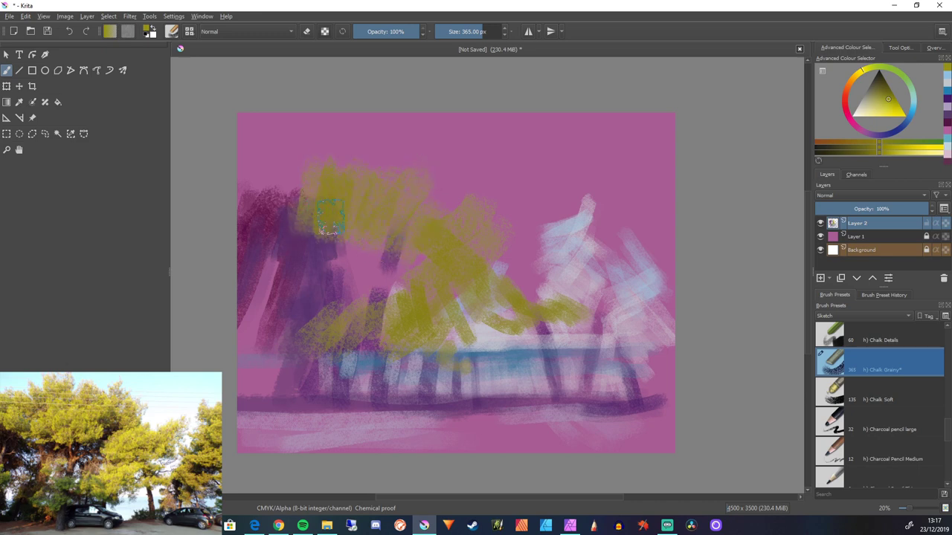
pyautogui.moveTo(418, 173); pyautogui.dragTo(450, 153)
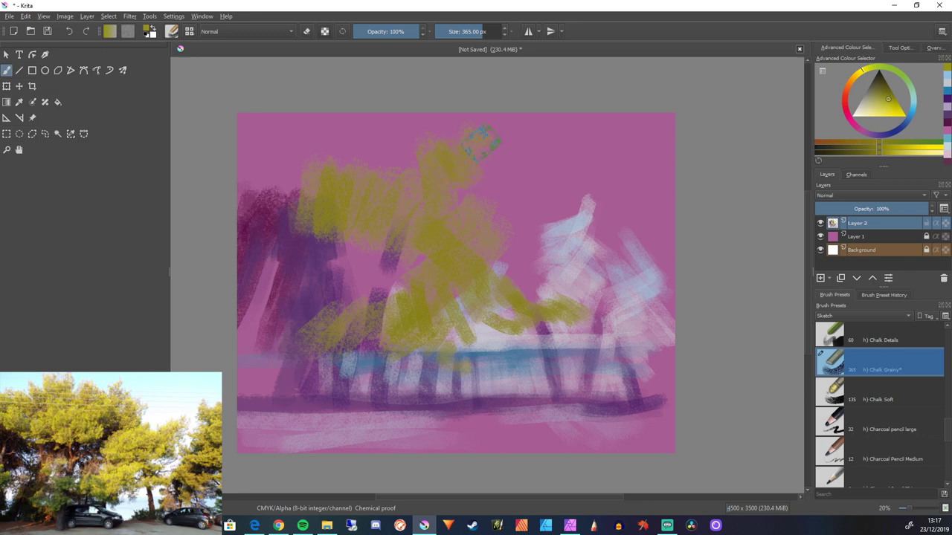
pyautogui.click(394, 149)
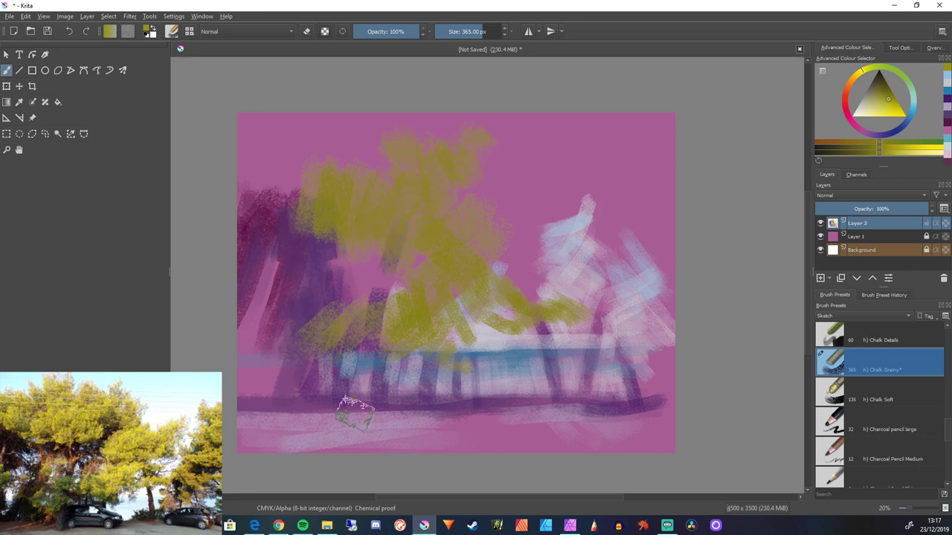
pyautogui.moveTo(267, 186)
pyautogui.mouseDown()
pyautogui.moveTo(250, 149)
pyautogui.moveTo(254, 229)
pyautogui.moveTo(248, 223)
pyautogui.moveTo(300, 195)
pyautogui.mouseUp()
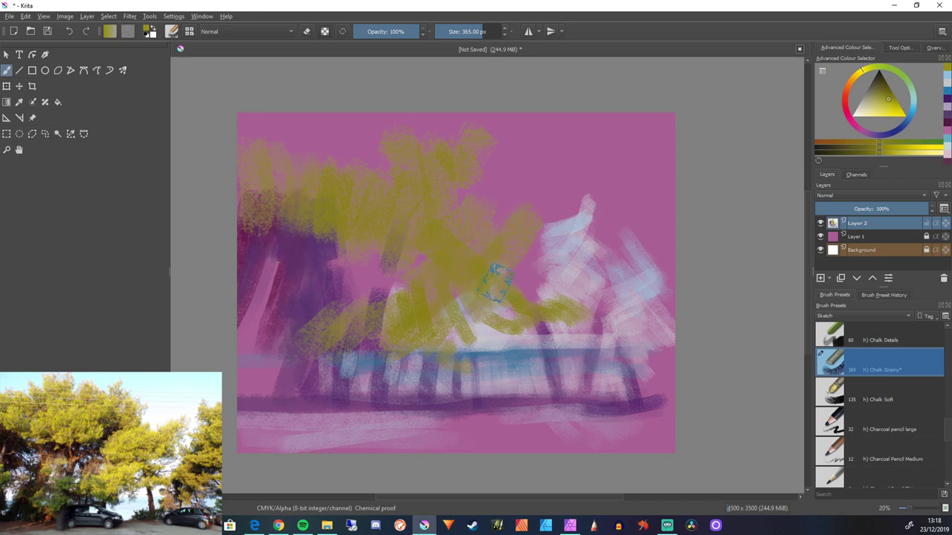
# Extend the olive-yellow foliage over the central tree's right side and down through the right-hand tree to its trunks
pyautogui.moveTo(556, 234); pyautogui.dragTo(591, 195)
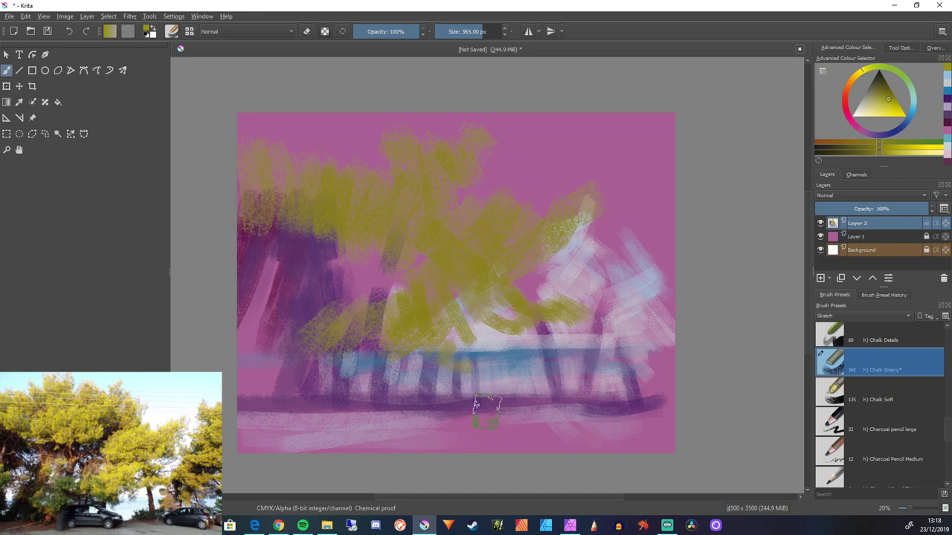
pyautogui.moveTo(631, 156)
pyautogui.mouseDown()
pyautogui.moveTo(667, 208)
pyautogui.moveTo(655, 211)
pyautogui.moveTo(663, 231)
pyautogui.moveTo(626, 279)
pyautogui.moveTo(640, 301)
pyautogui.mouseUp()
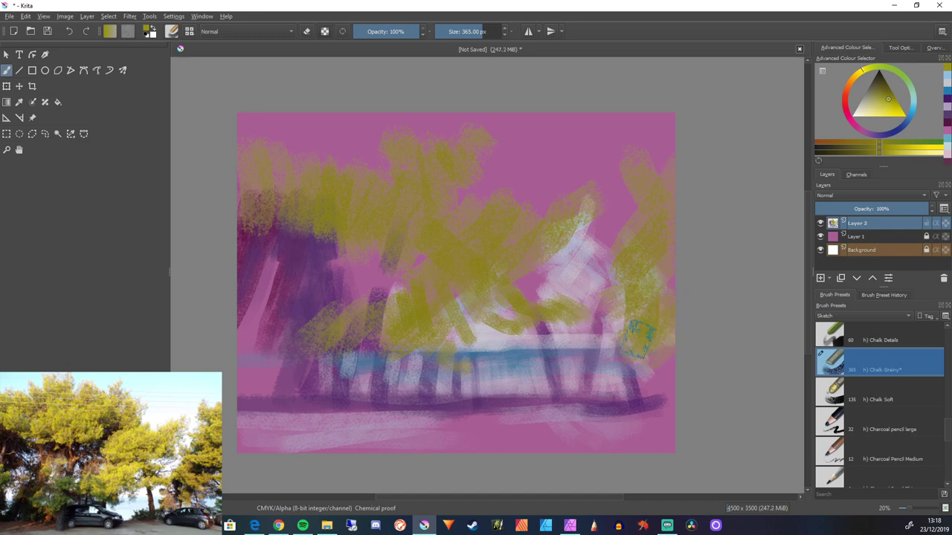
pyautogui.moveTo(596, 328); pyautogui.dragTo(598, 348)
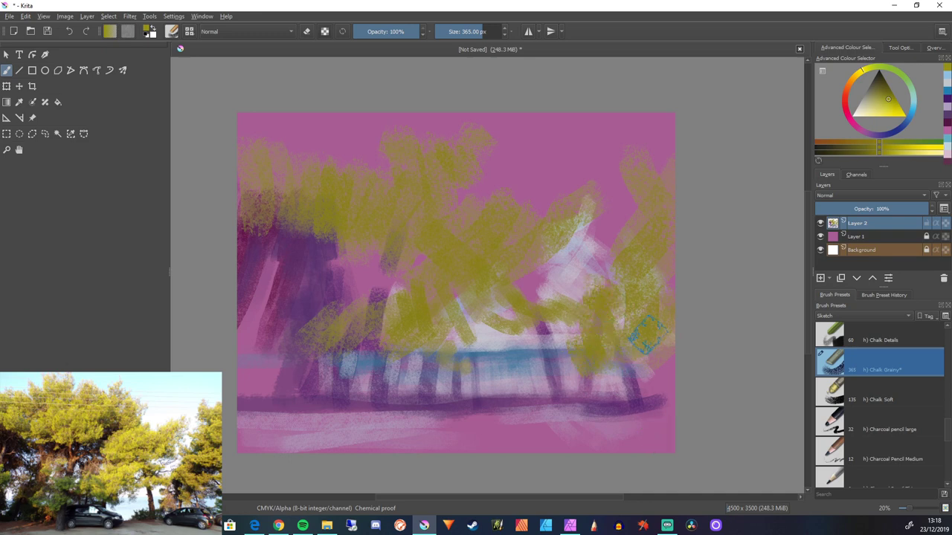
# Choose a dark green and paint shadowed shrubs around the lower left trunks and at the canvas's left edge
pyautogui.click(884, 90)
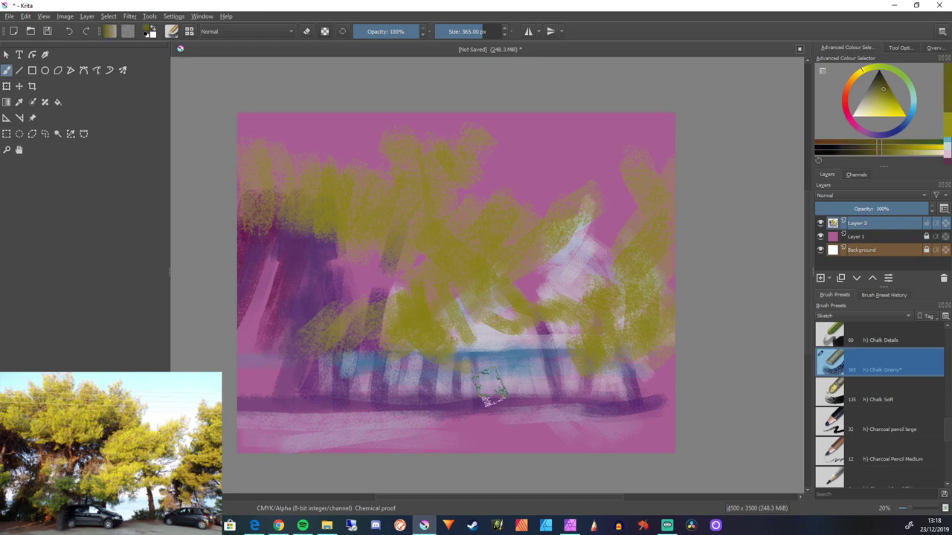
pyautogui.moveTo(863, 69); pyautogui.dragTo(883, 67)
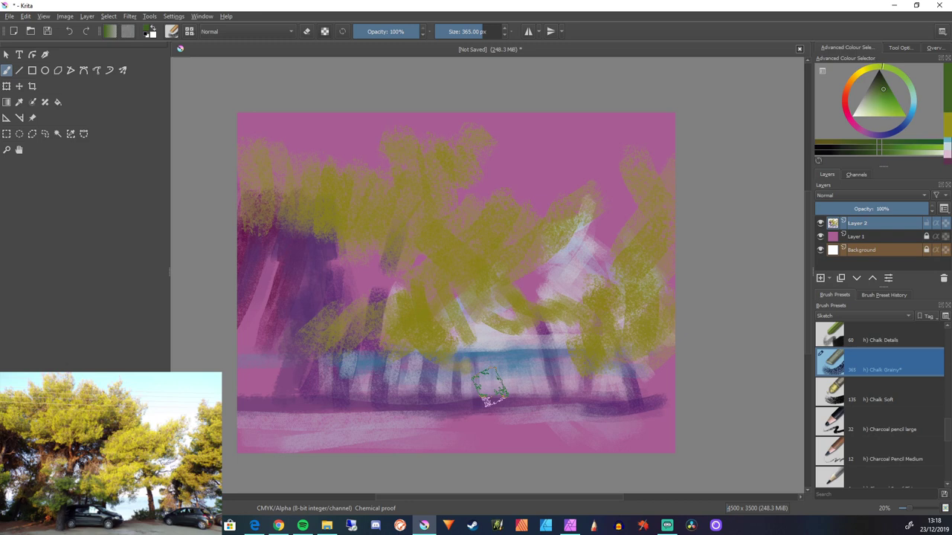
pyautogui.moveTo(375, 311)
pyautogui.mouseDown()
pyautogui.moveTo(358, 335)
pyautogui.moveTo(392, 341)
pyautogui.moveTo(369, 370)
pyautogui.moveTo(335, 370)
pyautogui.moveTo(328, 352)
pyautogui.moveTo(341, 332)
pyautogui.moveTo(322, 339)
pyautogui.moveTo(340, 315)
pyautogui.moveTo(324, 342)
pyautogui.moveTo(356, 356)
pyautogui.moveTo(289, 353)
pyautogui.mouseUp()
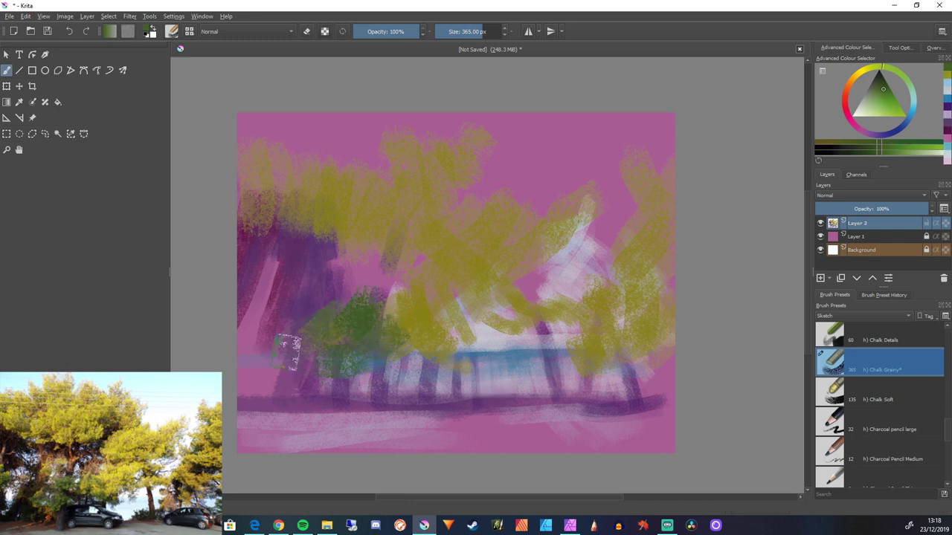
pyautogui.moveTo(233, 312); pyautogui.dragTo(238, 323)
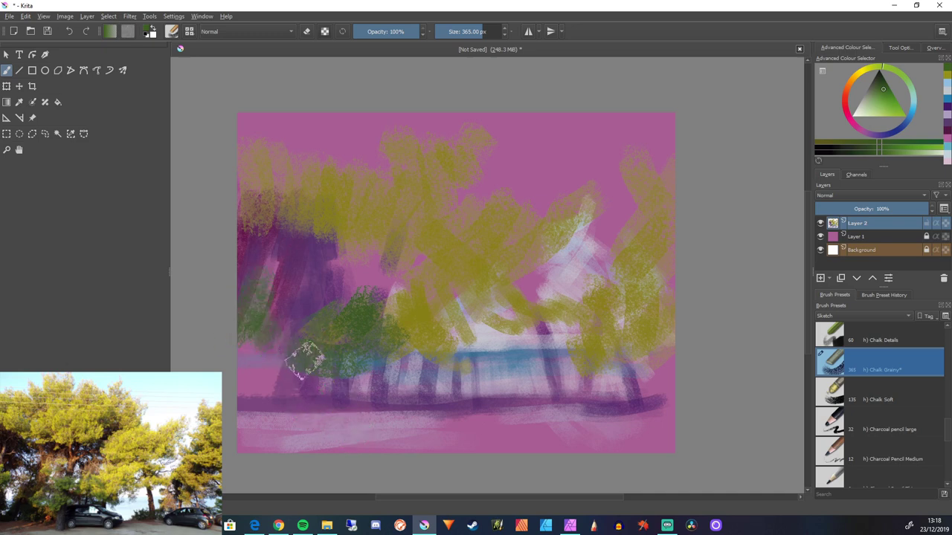
pyautogui.click(322, 283)
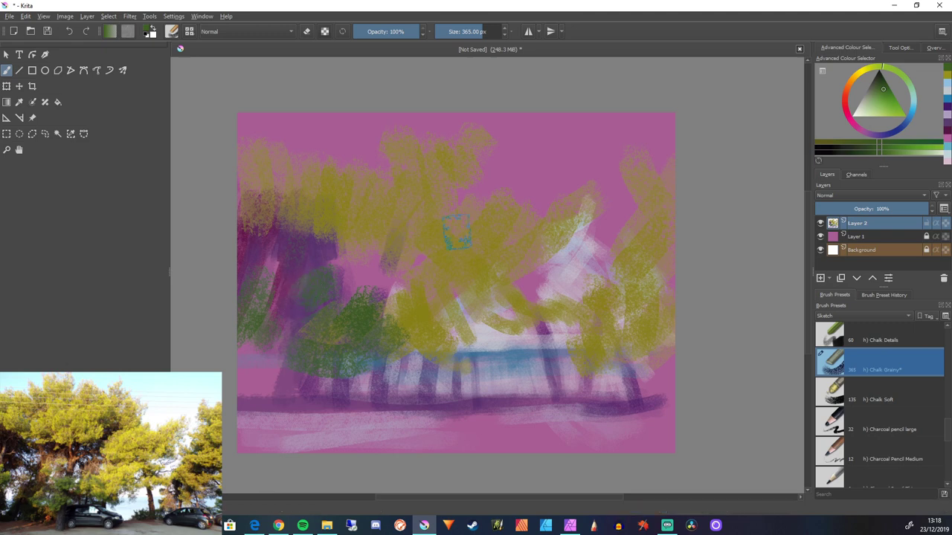
# Switch to a dark blue-violet and paint shadows beneath the left canopy, the large leaning trunk and its base
pyautogui.click(885, 135)
pyautogui.click(884, 92)
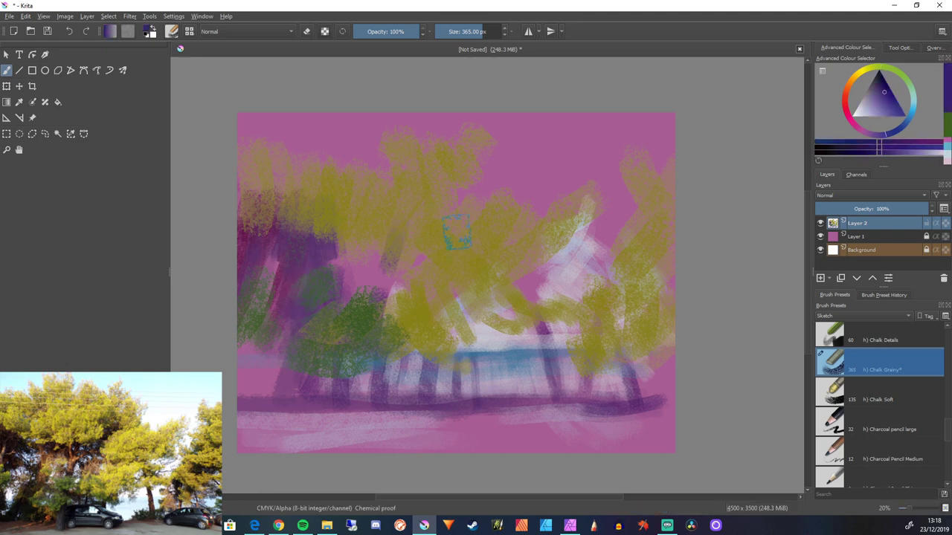
pyautogui.moveTo(306, 274)
pyautogui.mouseDown()
pyautogui.moveTo(365, 254)
pyautogui.moveTo(343, 277)
pyautogui.mouseUp()
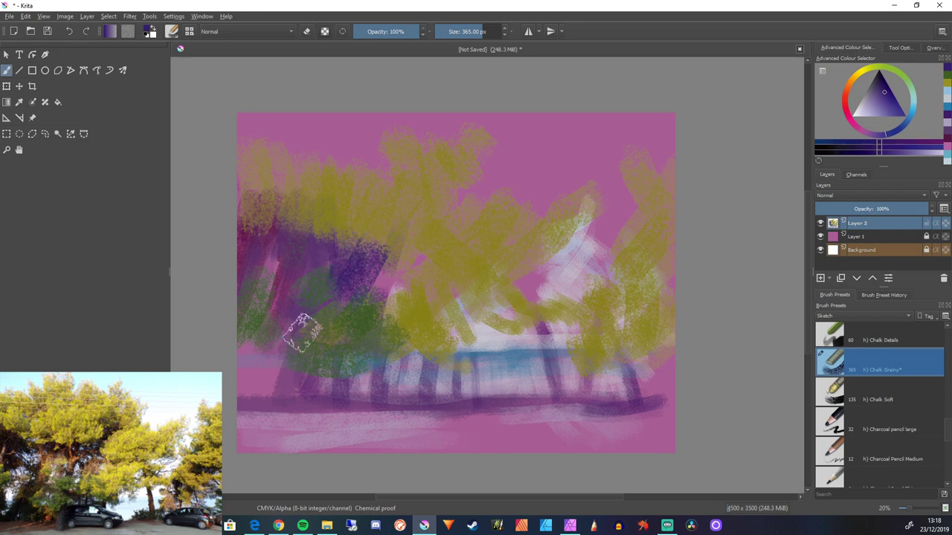
pyautogui.moveTo(297, 245); pyautogui.dragTo(297, 290)
pyautogui.moveTo(276, 253)
pyautogui.mouseDown()
pyautogui.moveTo(255, 275)
pyautogui.moveTo(238, 263)
pyautogui.moveTo(251, 238)
pyautogui.moveTo(217, 325)
pyautogui.mouseUp()
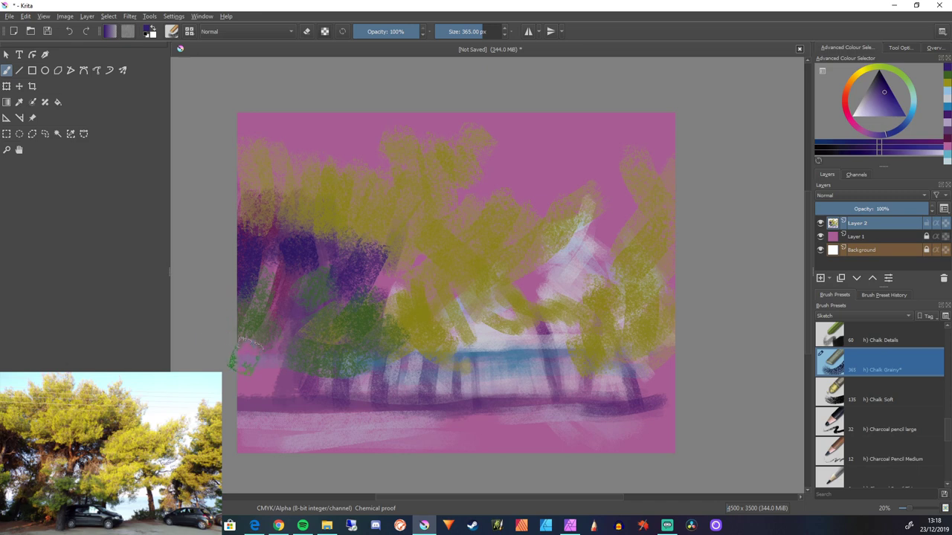
pyautogui.moveTo(282, 296); pyautogui.dragTo(268, 337)
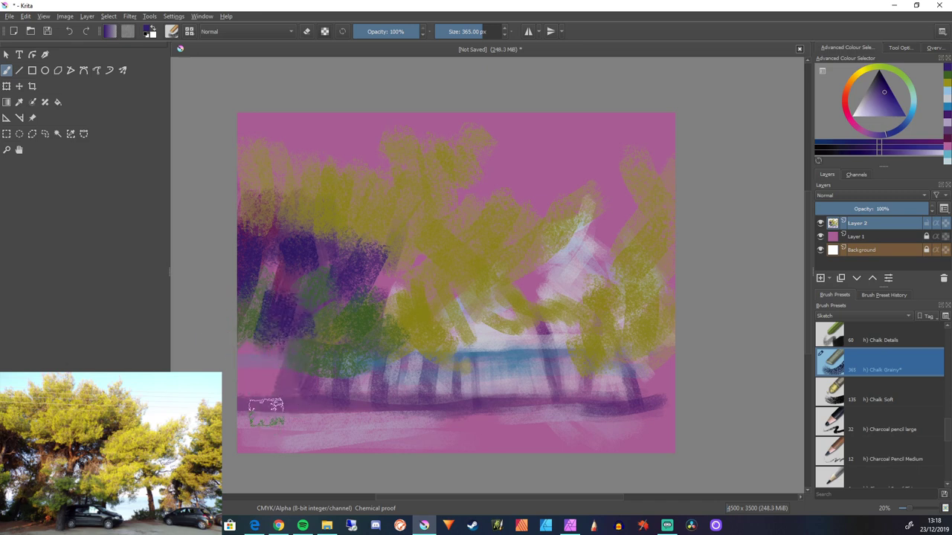
pyautogui.moveTo(295, 351)
pyautogui.mouseDown()
pyautogui.moveTo(248, 397)
pyautogui.moveTo(265, 400)
pyautogui.moveTo(307, 362)
pyautogui.moveTo(304, 396)
pyautogui.moveTo(332, 388)
pyautogui.moveTo(230, 395)
pyautogui.moveTo(275, 424)
pyautogui.mouseUp()
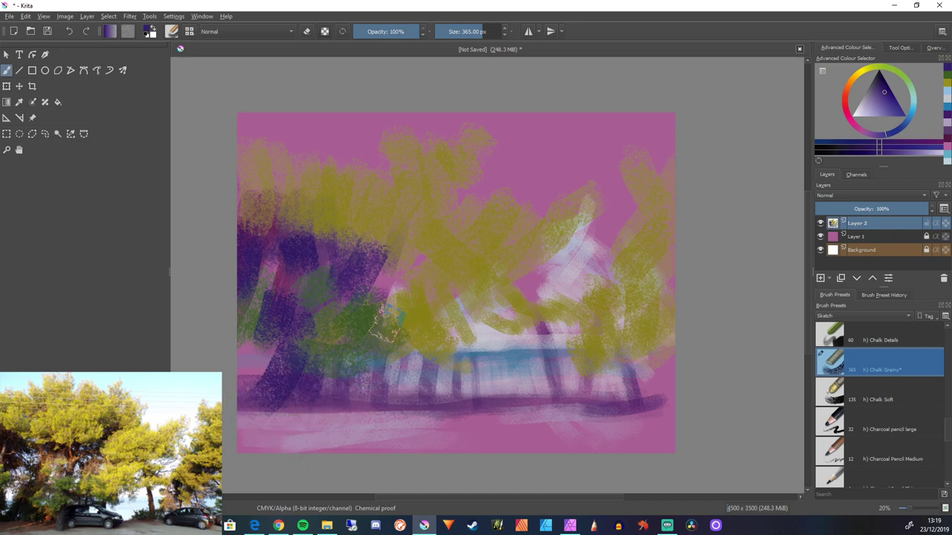
pyautogui.moveTo(383, 253)
pyautogui.mouseDown()
pyautogui.moveTo(402, 265)
pyautogui.moveTo(429, 269)
pyautogui.mouseUp()
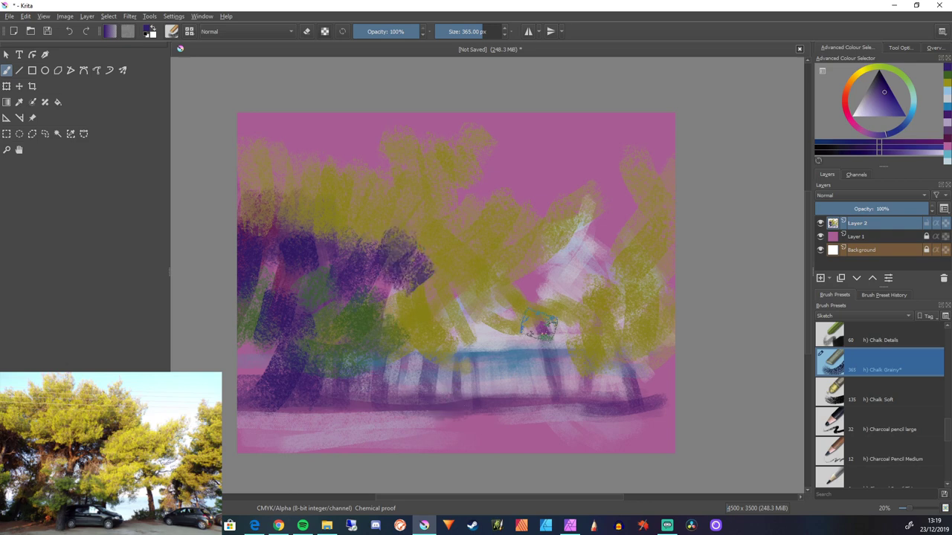
# Reduce the brush size to 176 px and redraw the three right-hand trunks in dark blue-violet
pyautogui.press('[')
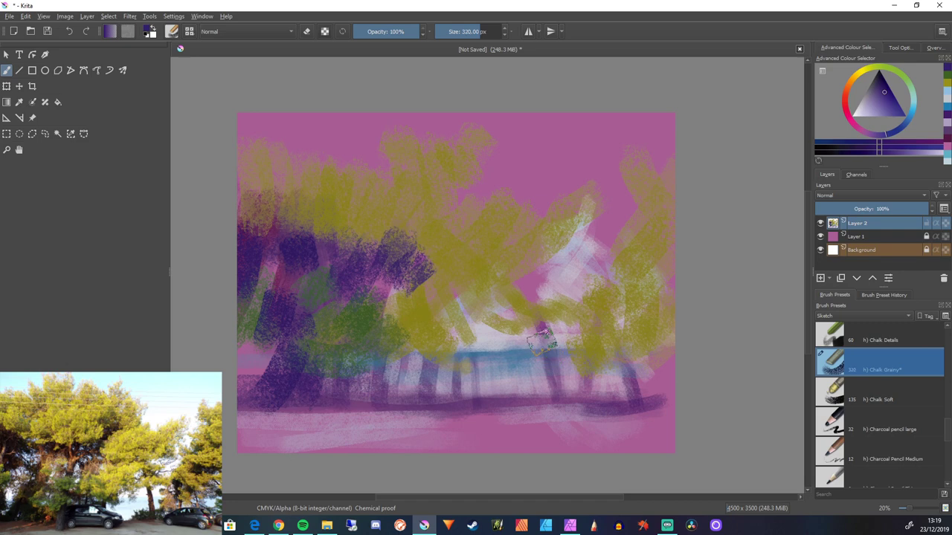
pyautogui.press('[')
pyautogui.press('[')
pyautogui.press('[')
pyautogui.moveTo(542, 327)
pyautogui.mouseDown()
pyautogui.moveTo(546, 410)
pyautogui.moveTo(548, 357)
pyautogui.moveTo(548, 396)
pyautogui.mouseUp()
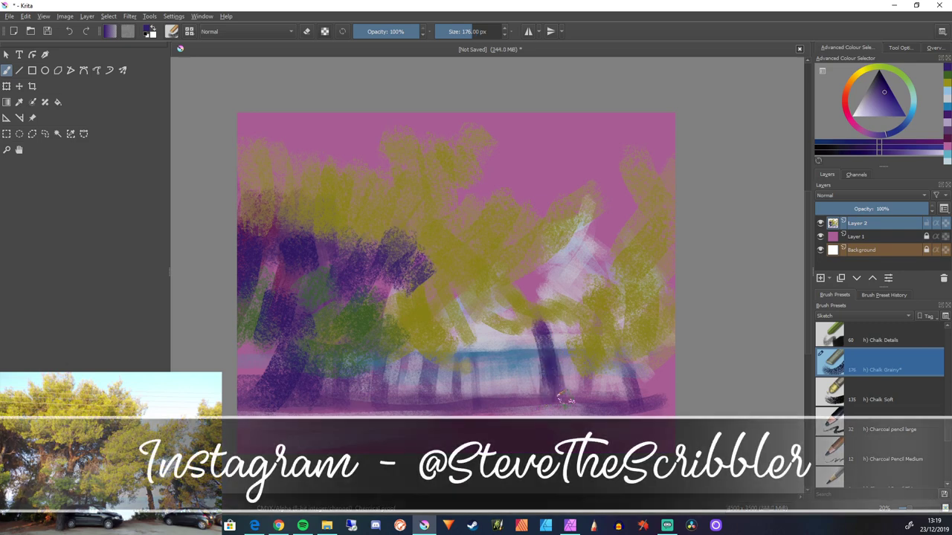
pyautogui.moveTo(587, 362); pyautogui.dragTo(588, 407)
pyautogui.moveTo(626, 354); pyautogui.dragTo(628, 397)
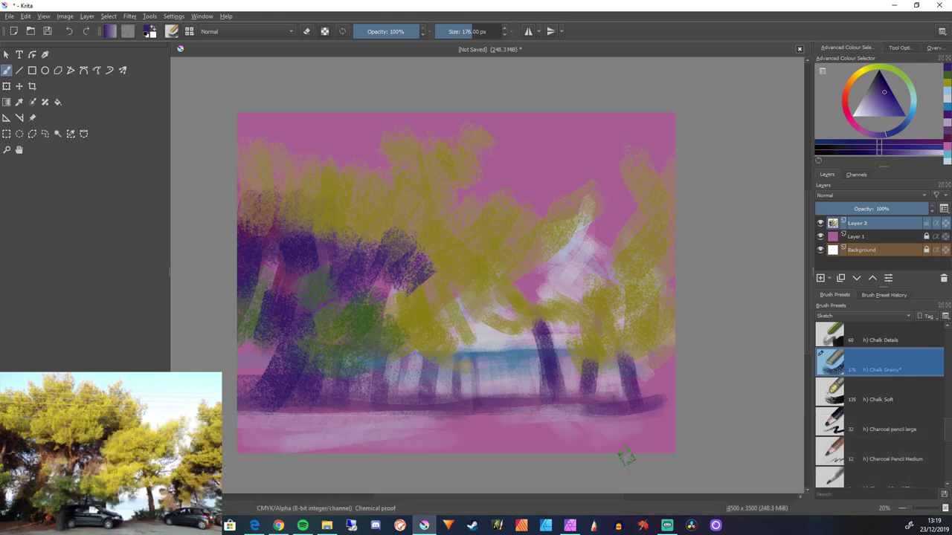
# Add dark blue-violet branches above the central tree's trunk and through the middle of the olive foliage
pyautogui.moveTo(525, 284); pyautogui.dragTo(537, 302)
pyautogui.moveTo(447, 253); pyautogui.dragTo(460, 271)
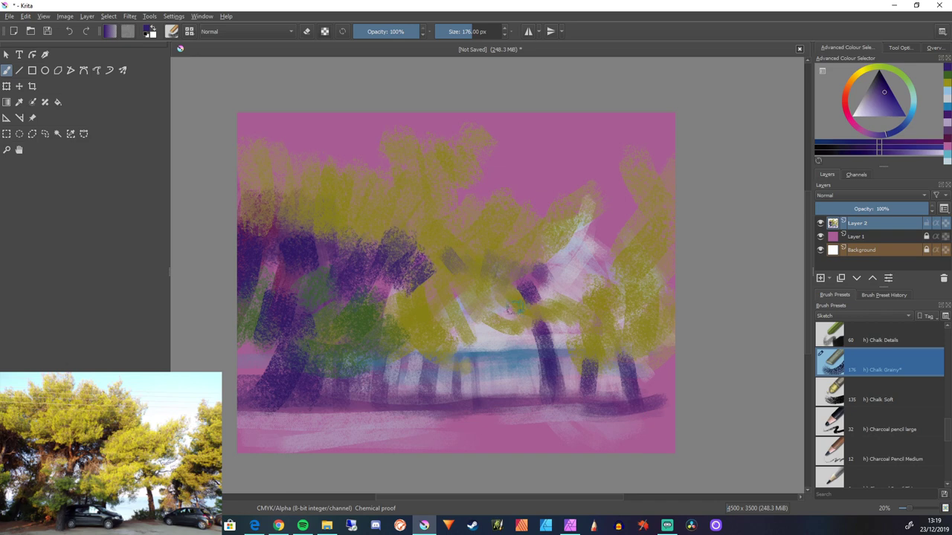
pyautogui.moveTo(529, 295)
pyautogui.mouseDown()
pyautogui.moveTo(511, 251)
pyautogui.moveTo(533, 292)
pyautogui.moveTo(498, 269)
pyautogui.moveTo(496, 284)
pyautogui.moveTo(472, 267)
pyautogui.moveTo(478, 284)
pyautogui.moveTo(529, 286)
pyautogui.moveTo(563, 243)
pyautogui.moveTo(569, 262)
pyautogui.moveTo(578, 260)
pyautogui.moveTo(548, 249)
pyautogui.moveTo(533, 268)
pyautogui.mouseUp()
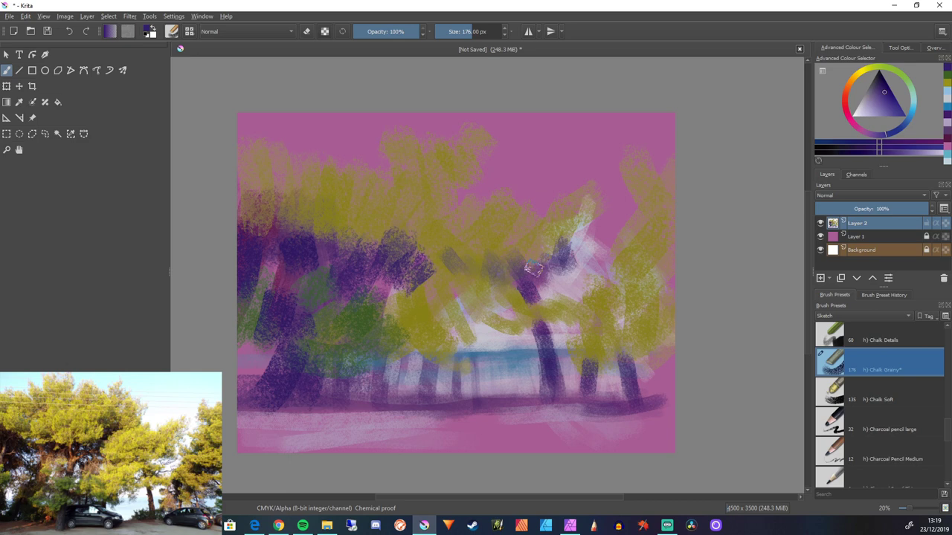
pyautogui.moveTo(466, 206)
pyautogui.mouseDown()
pyautogui.moveTo(441, 234)
pyautogui.moveTo(444, 256)
pyautogui.moveTo(408, 285)
pyautogui.moveTo(443, 281)
pyautogui.moveTo(444, 232)
pyautogui.moveTo(457, 261)
pyautogui.moveTo(426, 243)
pyautogui.moveTo(453, 272)
pyautogui.mouseUp()
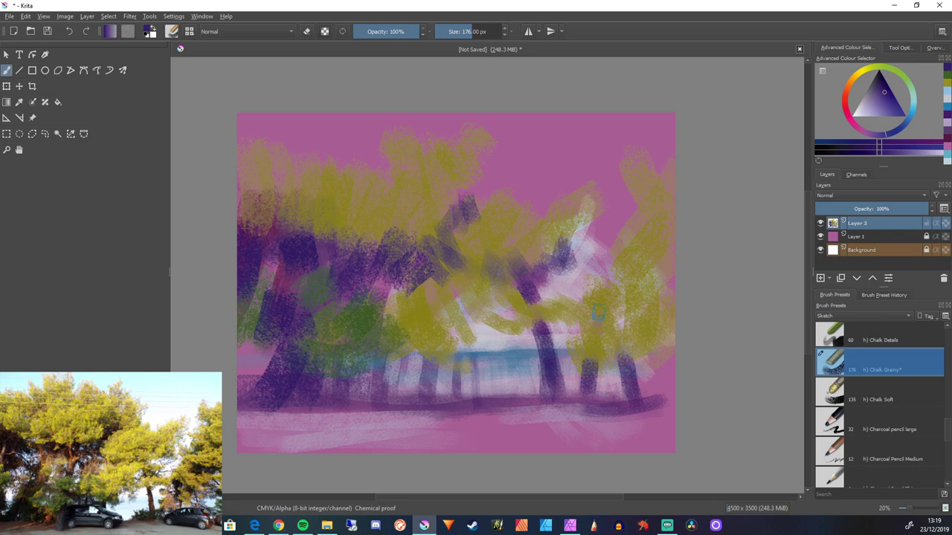
# Choose a pale blue and paint sky between the right-hand trees, across the upper right corner and above the central tree
pyautogui.click(863, 108)
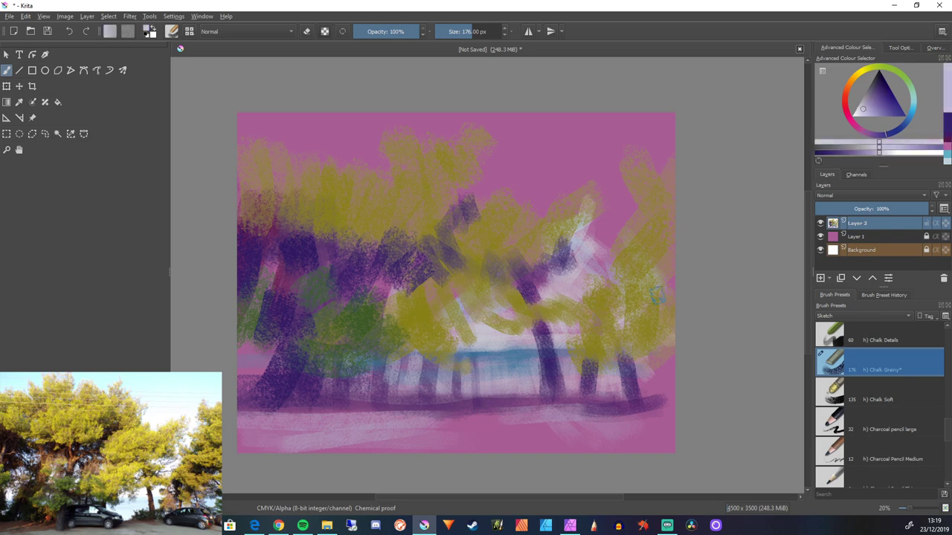
pyautogui.click(913, 109)
pyautogui.click(867, 104)
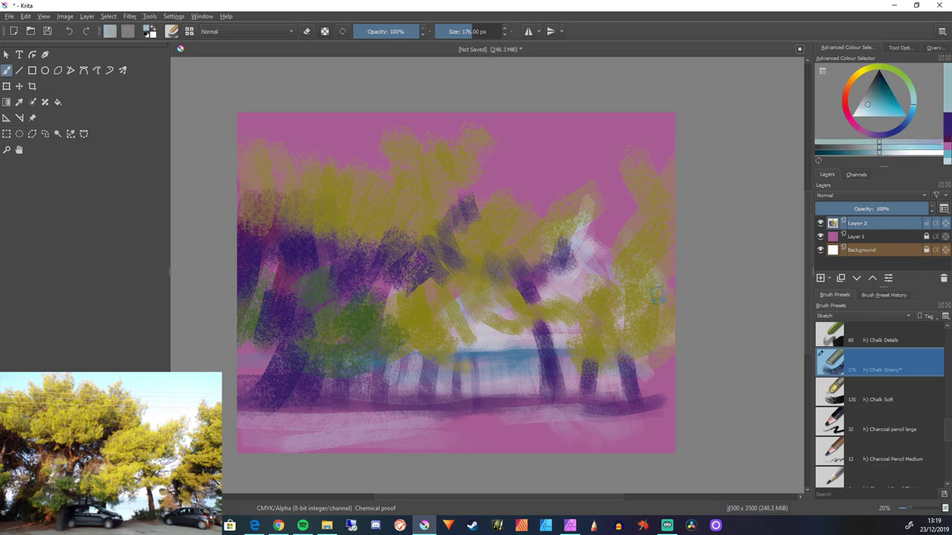
pyautogui.moveTo(606, 208)
pyautogui.mouseDown()
pyautogui.moveTo(586, 260)
pyautogui.moveTo(604, 218)
pyautogui.moveTo(594, 248)
pyautogui.moveTo(577, 238)
pyautogui.moveTo(616, 176)
pyautogui.mouseUp()
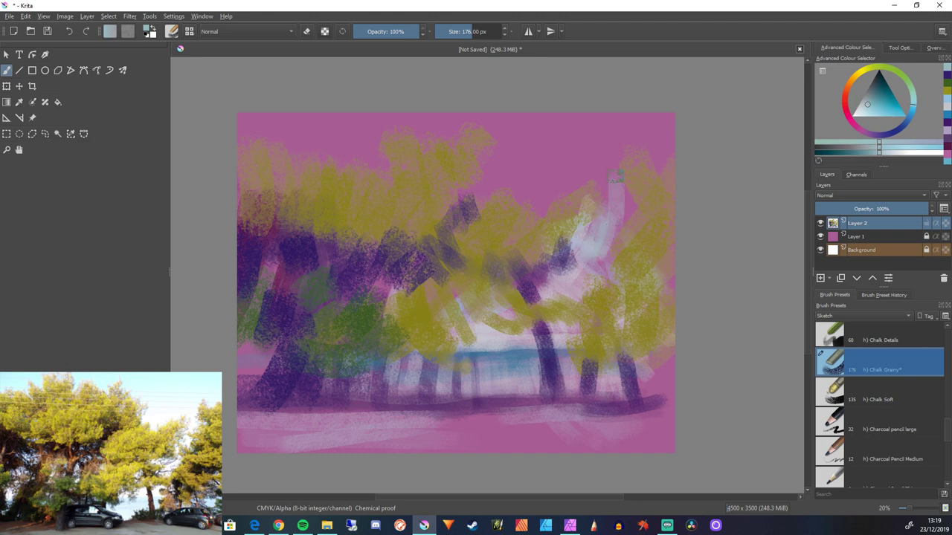
pyautogui.moveTo(601, 134)
pyautogui.mouseDown()
pyautogui.moveTo(608, 158)
pyautogui.moveTo(617, 110)
pyautogui.moveTo(637, 137)
pyautogui.mouseUp()
pyautogui.moveTo(593, 92); pyautogui.dragTo(632, 137)
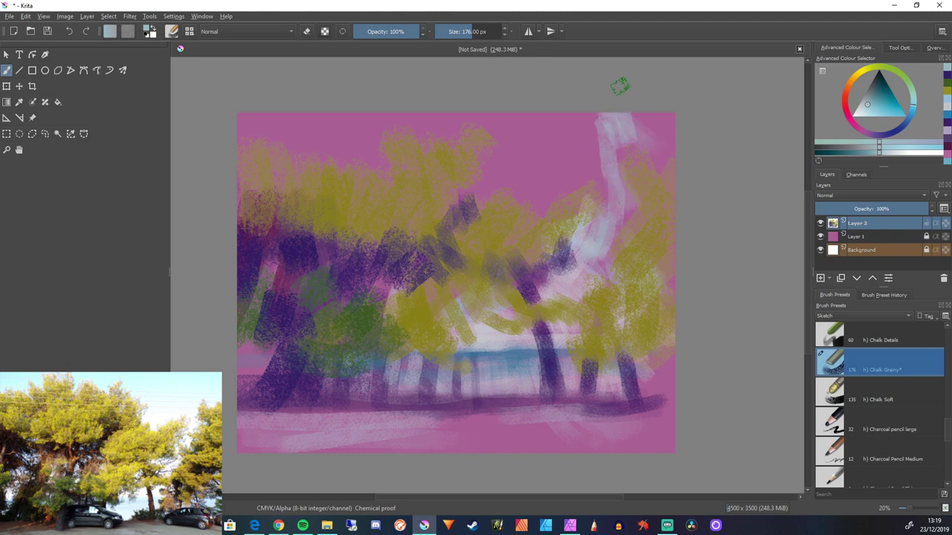
pyautogui.moveTo(625, 91)
pyautogui.mouseDown()
pyautogui.moveTo(611, 64)
pyautogui.moveTo(591, 61)
pyautogui.moveTo(592, 82)
pyautogui.moveTo(658, 160)
pyautogui.moveTo(642, 146)
pyautogui.moveTo(606, 151)
pyautogui.moveTo(642, 128)
pyautogui.moveTo(642, 149)
pyautogui.moveTo(609, 158)
pyautogui.moveTo(603, 117)
pyautogui.moveTo(587, 153)
pyautogui.moveTo(597, 141)
pyautogui.moveTo(554, 117)
pyautogui.mouseUp()
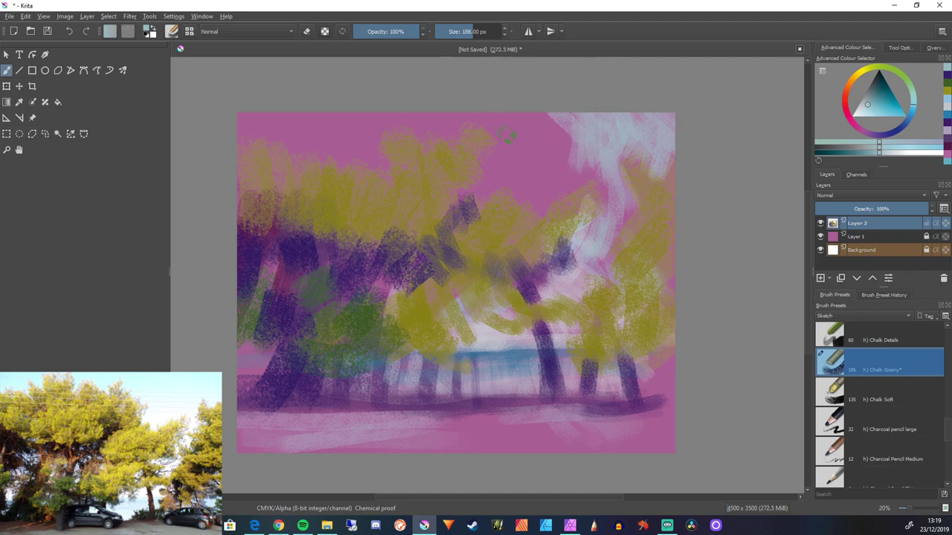
pyautogui.moveTo(525, 154)
pyautogui.mouseDown()
pyautogui.moveTo(591, 177)
pyautogui.moveTo(532, 153)
pyautogui.moveTo(584, 152)
pyautogui.moveTo(542, 171)
pyautogui.moveTo(605, 170)
pyautogui.moveTo(560, 170)
pyautogui.moveTo(614, 193)
pyautogui.moveTo(513, 184)
pyautogui.moveTo(543, 180)
pyautogui.moveTo(532, 201)
pyautogui.moveTo(542, 178)
pyautogui.moveTo(474, 178)
pyautogui.moveTo(454, 232)
pyautogui.moveTo(534, 186)
pyautogui.moveTo(465, 197)
pyautogui.mouseUp()
# Set the brush size to 281 px
pyautogui.press('[')
pyautogui.press('[')
pyautogui.press('[')
pyautogui.press('[')
pyautogui.press('[')
pyautogui.press('[')
pyautogui.press('[')
pyautogui.press('[')
pyautogui.press('[')
pyautogui.press('[')
pyautogui.press('[')
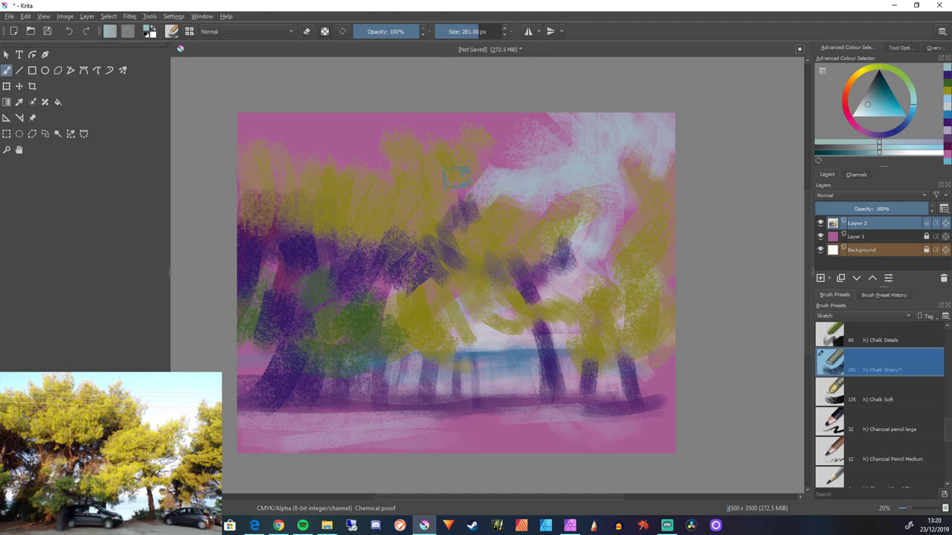
# Paint pale blue sky above the central tree and along the canvas's upper edge to the upper left corner
pyautogui.moveTo(501, 137)
pyautogui.mouseDown()
pyautogui.moveTo(489, 149)
pyautogui.moveTo(529, 128)
pyautogui.moveTo(546, 142)
pyautogui.mouseUp()
pyautogui.moveTo(490, 112)
pyautogui.mouseDown()
pyautogui.moveTo(390, 105)
pyautogui.moveTo(370, 136)
pyautogui.moveTo(387, 112)
pyautogui.moveTo(414, 130)
pyautogui.moveTo(418, 116)
pyautogui.moveTo(456, 106)
pyautogui.moveTo(392, 146)
pyautogui.mouseUp()
pyautogui.moveTo(411, 110)
pyautogui.mouseDown()
pyautogui.moveTo(303, 130)
pyautogui.moveTo(258, 154)
pyautogui.moveTo(290, 132)
pyautogui.moveTo(353, 145)
pyautogui.moveTo(371, 116)
pyautogui.moveTo(379, 124)
pyautogui.moveTo(355, 130)
pyautogui.moveTo(352, 110)
pyautogui.moveTo(327, 107)
pyautogui.moveTo(341, 139)
pyautogui.moveTo(323, 132)
pyautogui.moveTo(347, 102)
pyautogui.mouseUp()
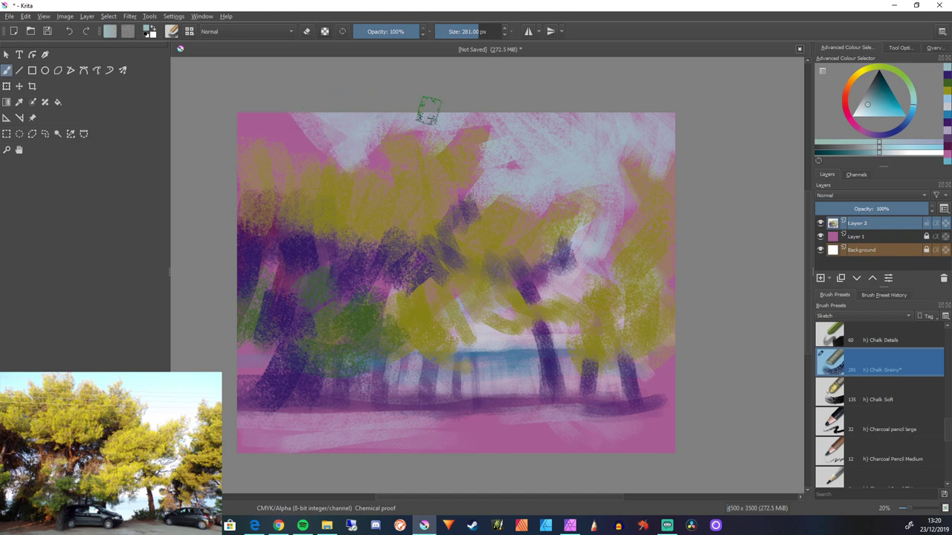
pyautogui.moveTo(285, 102)
pyautogui.mouseDown()
pyautogui.moveTo(280, 160)
pyautogui.moveTo(271, 105)
pyautogui.moveTo(193, 144)
pyautogui.mouseUp()
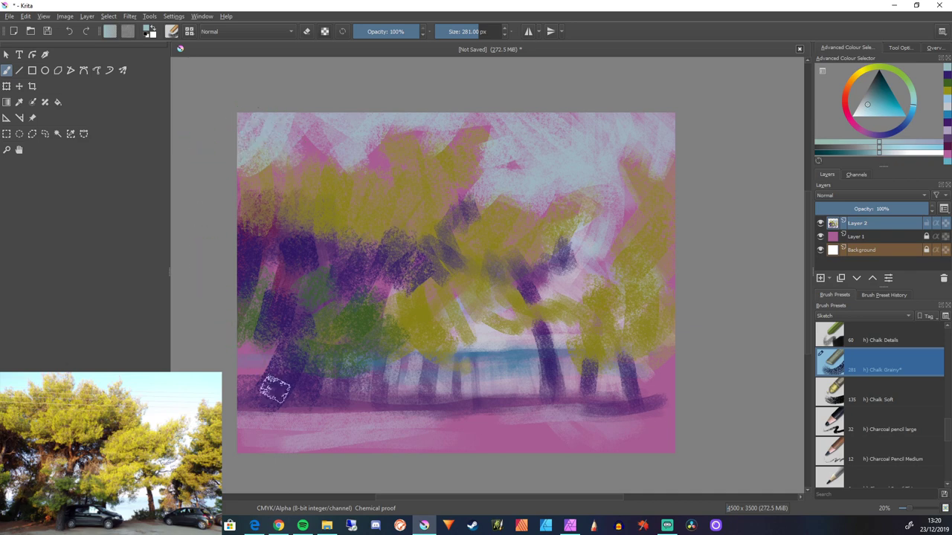
# Add broad pale blue sky gaps between the left-hand trunks and beside the green foliage left of the central tree
pyautogui.moveTo(226, 308)
pyautogui.mouseDown()
pyautogui.moveTo(272, 312)
pyautogui.moveTo(249, 382)
pyautogui.moveTo(278, 308)
pyautogui.moveTo(272, 378)
pyautogui.moveTo(275, 260)
pyautogui.moveTo(309, 269)
pyautogui.mouseUp()
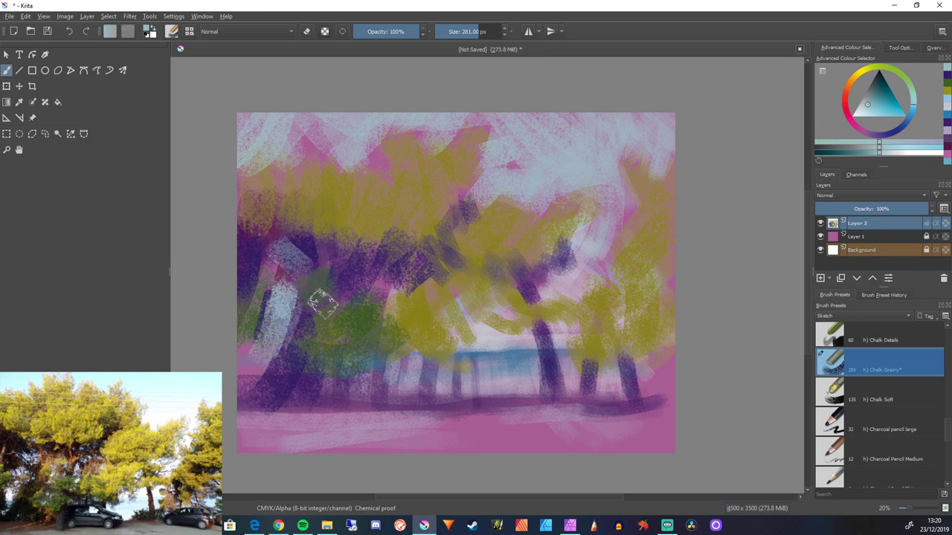
pyautogui.moveTo(386, 337)
pyautogui.mouseDown()
pyautogui.moveTo(389, 356)
pyautogui.moveTo(353, 309)
pyautogui.moveTo(393, 282)
pyautogui.moveTo(394, 312)
pyautogui.mouseUp()
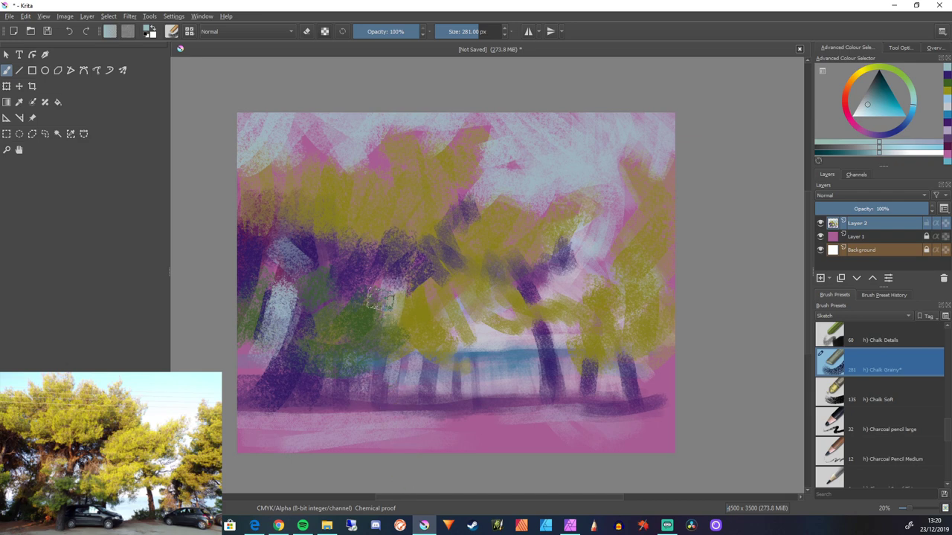
pyautogui.moveTo(384, 301); pyautogui.dragTo(379, 318)
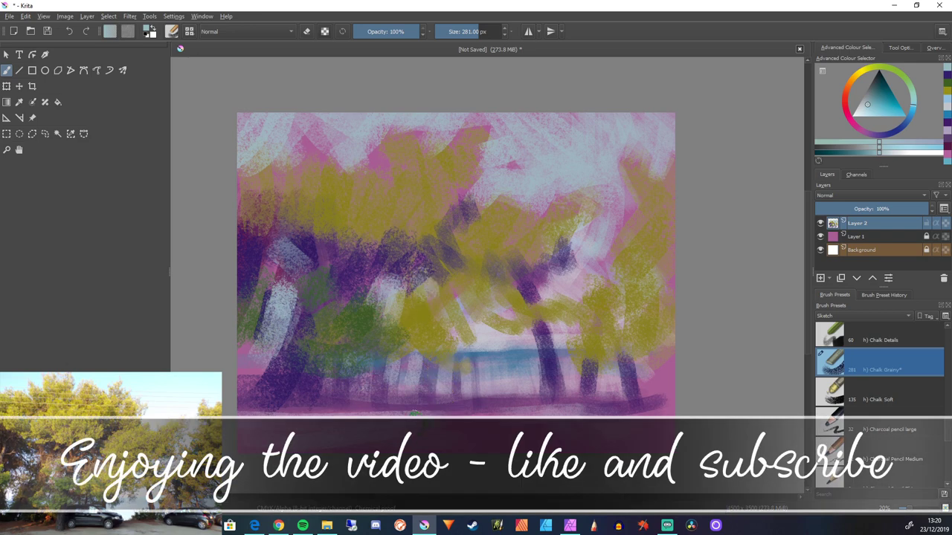
# Reduce the brush size to 188 px and paint smaller pale blue sky gaps through the violet shadows of the left-hand trees
pyautogui.press('[')
pyautogui.press('[')
pyautogui.press('[')
pyautogui.press('[')
pyautogui.press('[')
pyautogui.press('[')
pyautogui.moveTo(416, 272)
pyautogui.mouseDown()
pyautogui.moveTo(420, 379)
pyautogui.moveTo(406, 403)
pyautogui.moveTo(363, 241)
pyautogui.moveTo(351, 228)
pyautogui.moveTo(315, 251)
pyautogui.moveTo(332, 232)
pyautogui.moveTo(364, 261)
pyautogui.moveTo(426, 271)
pyautogui.mouseUp()
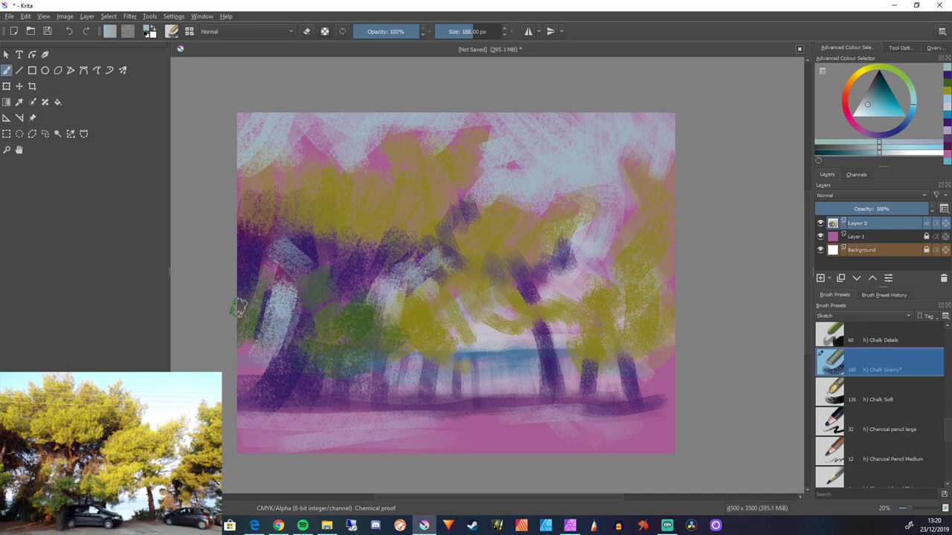
pyautogui.moveTo(293, 229)
pyautogui.mouseDown()
pyautogui.moveTo(300, 269)
pyautogui.moveTo(302, 243)
pyautogui.moveTo(329, 240)
pyautogui.mouseUp()
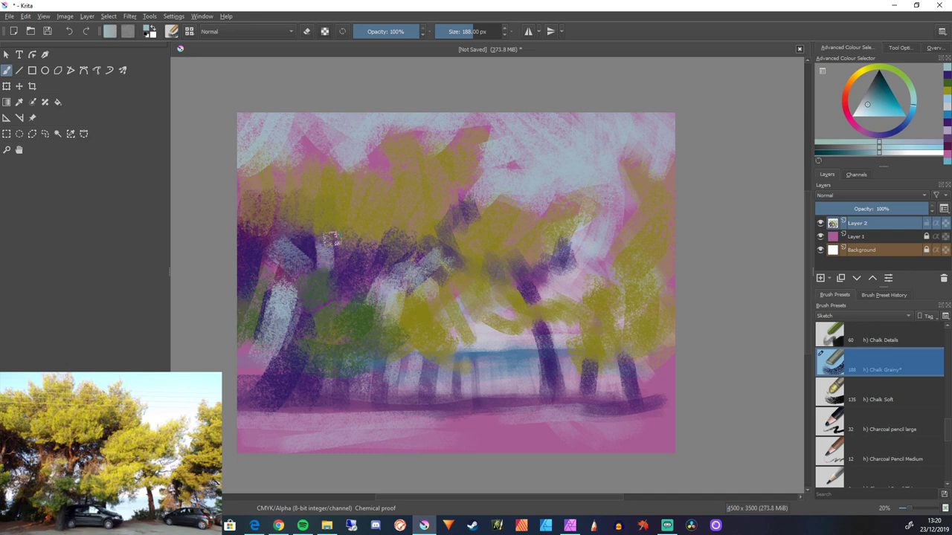
pyautogui.moveTo(392, 236); pyautogui.dragTo(397, 247)
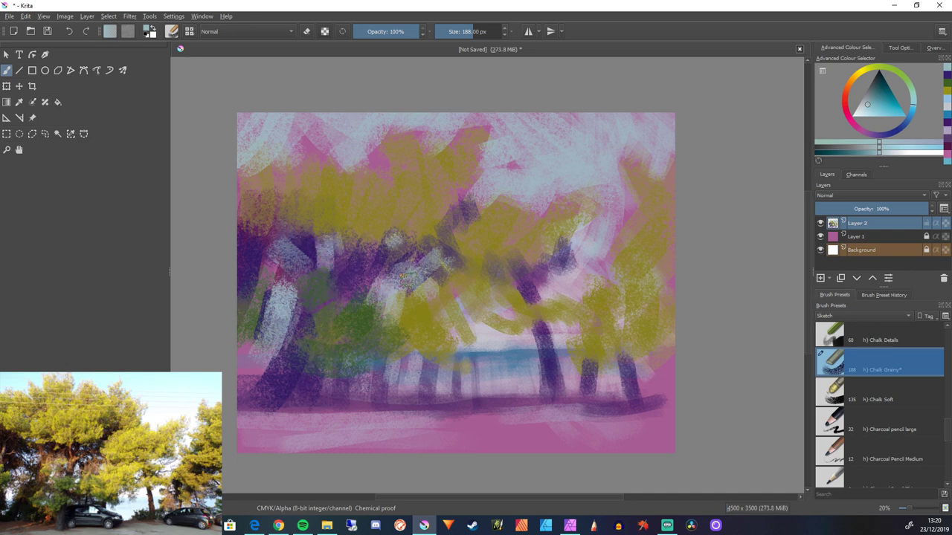
pyautogui.moveTo(304, 318)
pyautogui.mouseDown()
pyautogui.moveTo(312, 287)
pyautogui.moveTo(299, 318)
pyautogui.moveTo(299, 296)
pyautogui.moveTo(280, 309)
pyautogui.moveTo(283, 328)
pyautogui.moveTo(317, 321)
pyautogui.moveTo(305, 327)
pyautogui.moveTo(314, 339)
pyautogui.moveTo(287, 339)
pyautogui.mouseUp()
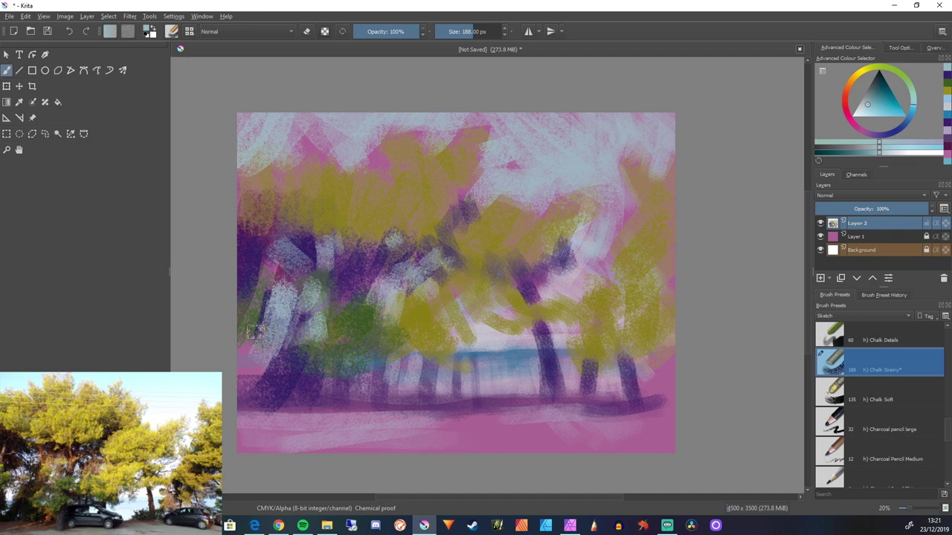
pyautogui.moveTo(255, 292)
pyautogui.mouseDown()
pyautogui.moveTo(257, 267)
pyautogui.moveTo(267, 264)
pyautogui.moveTo(277, 287)
pyautogui.moveTo(283, 251)
pyautogui.moveTo(273, 302)
pyautogui.moveTo(282, 264)
pyautogui.moveTo(291, 262)
pyautogui.moveTo(280, 234)
pyautogui.mouseUp()
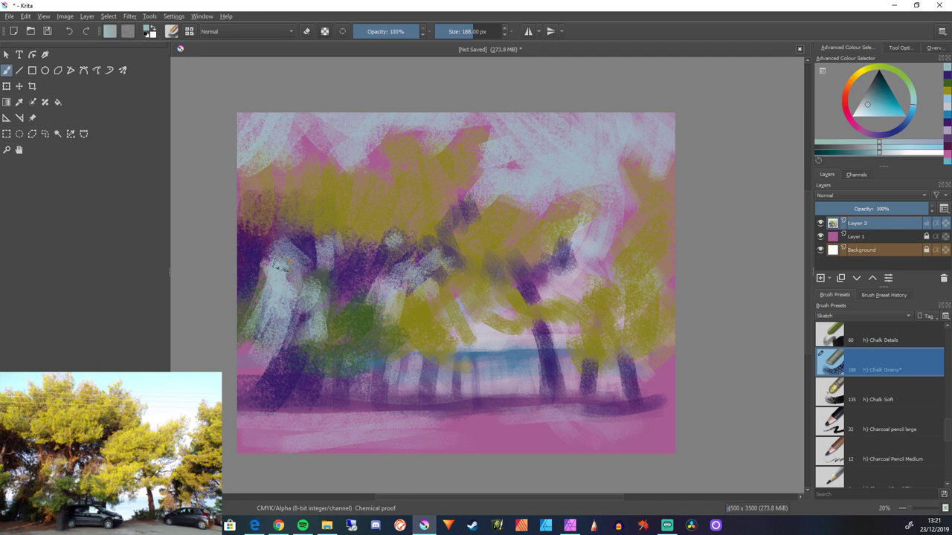
# Touch up the upper left sky in pale blue and trim the central tree's trunk and its neighbour with the same colour
pyautogui.moveTo(300, 178); pyautogui.dragTo(305, 161)
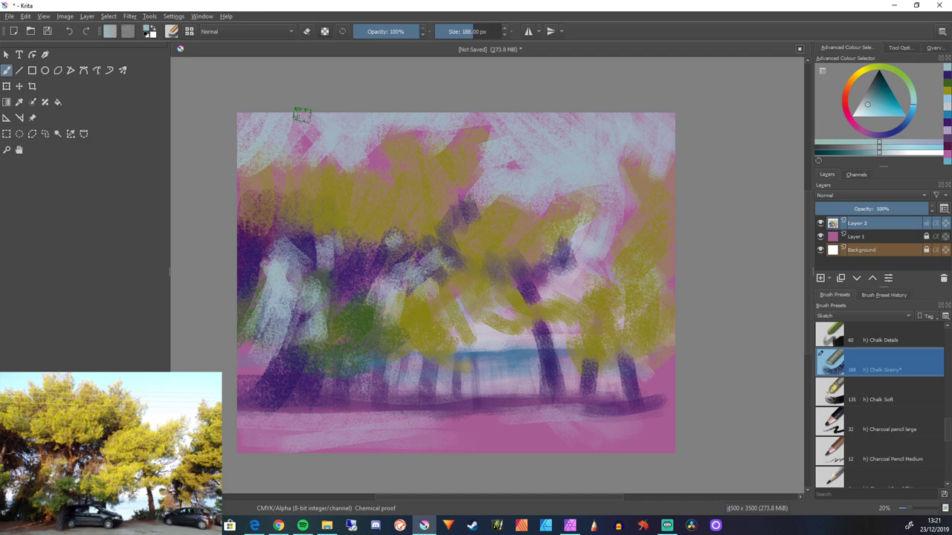
pyautogui.moveTo(547, 328); pyautogui.dragTo(563, 390)
pyautogui.moveTo(545, 327); pyautogui.dragTo(554, 358)
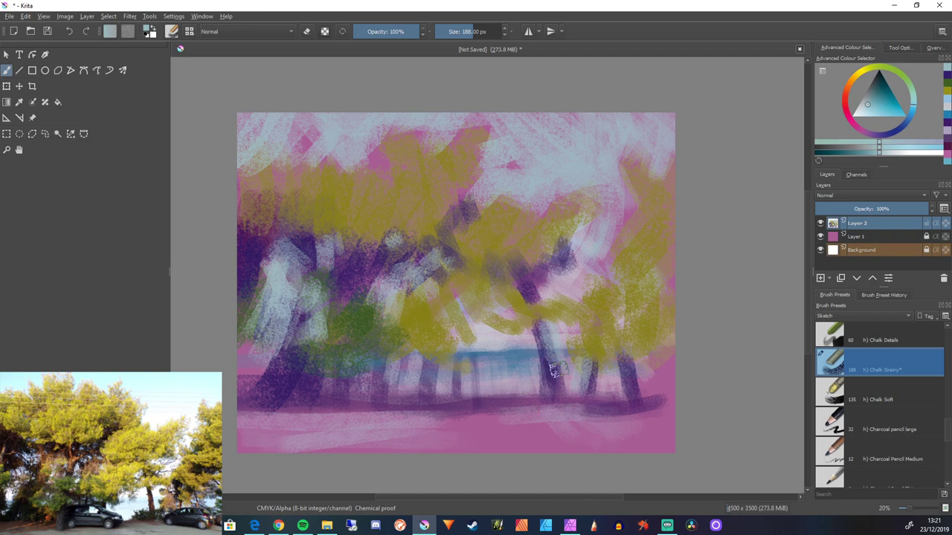
# Choose a salmon colour and paint light trunks and branches on the left-hand trees, reducing the brush size to 126 px
pyautogui.keyDown('ctrl'); pyautogui.click(673, 309); pyautogui.keyUp('ctrl')
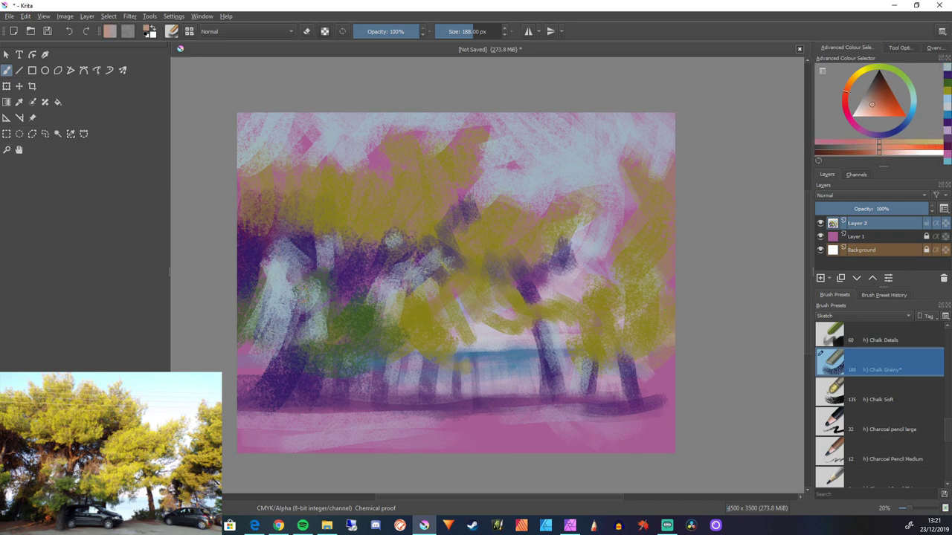
pyautogui.moveTo(360, 272); pyautogui.dragTo(350, 299)
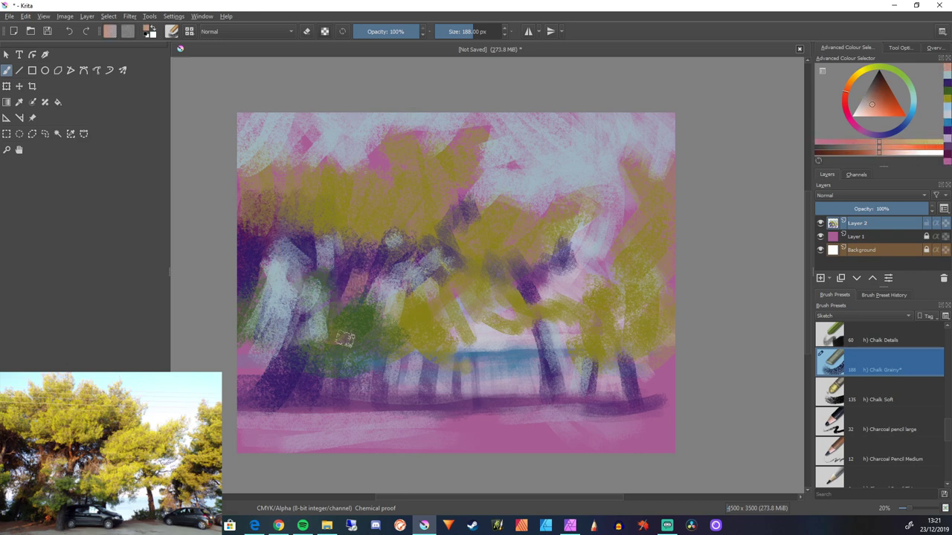
pyautogui.moveTo(371, 259); pyautogui.dragTo(347, 315)
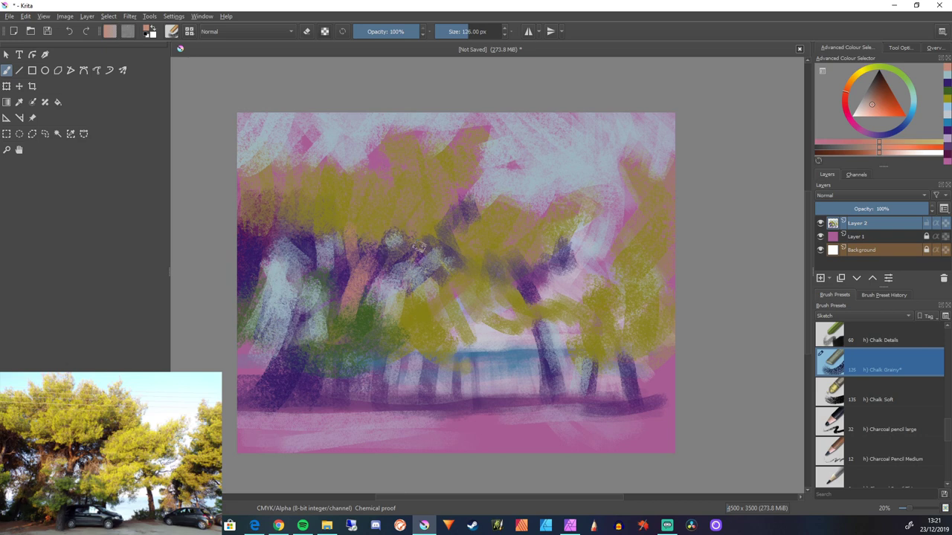
pyautogui.moveTo(420, 247); pyautogui.dragTo(367, 287)
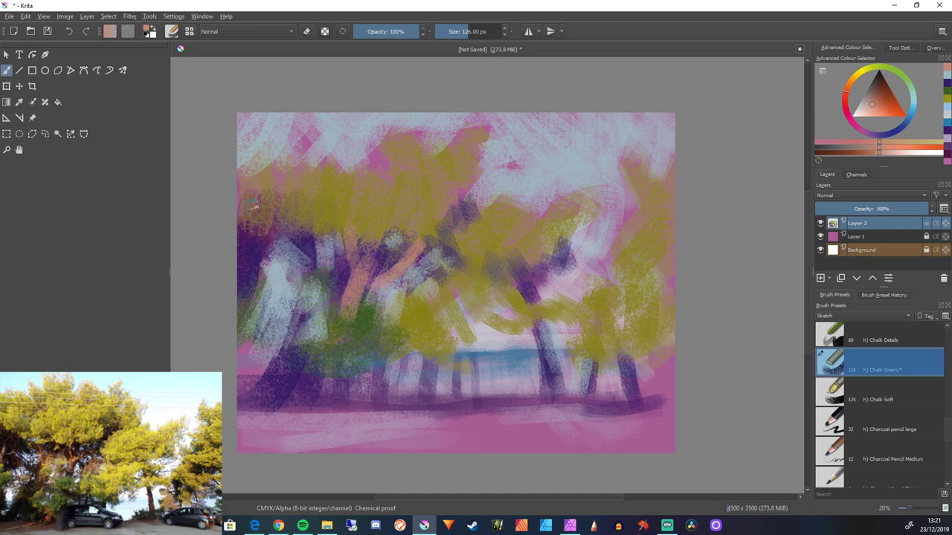
pyautogui.moveTo(279, 243); pyautogui.dragTo(259, 304)
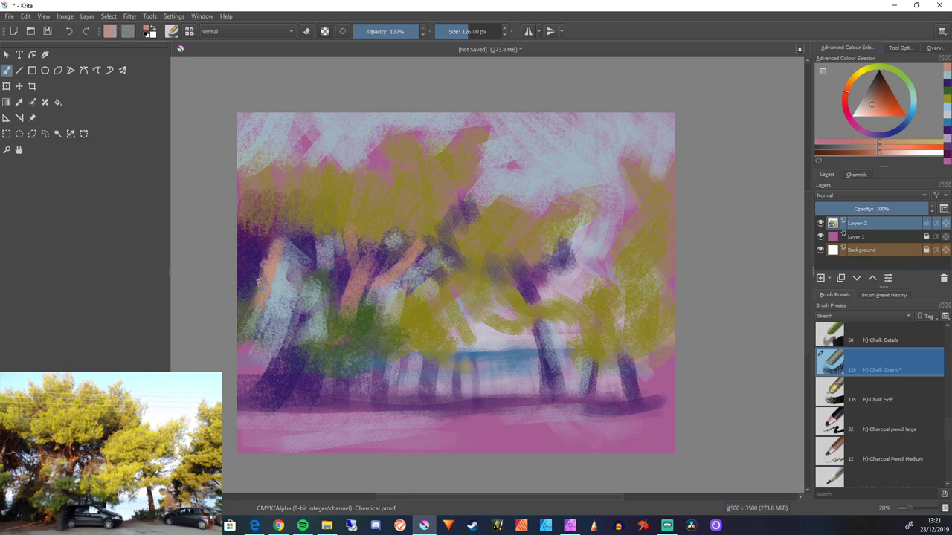
pyautogui.moveTo(266, 290); pyautogui.dragTo(241, 339)
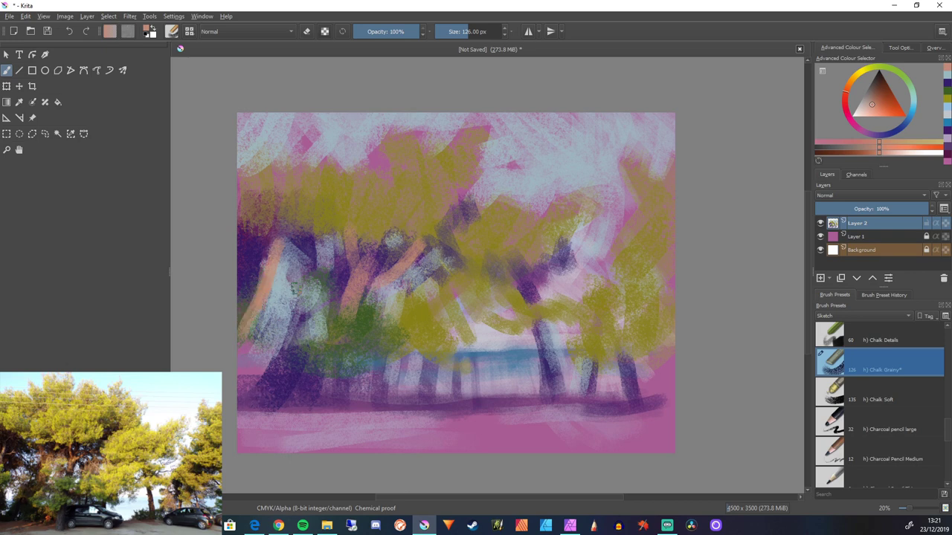
pyautogui.moveTo(340, 363); pyautogui.dragTo(336, 398)
# Choose a dark reddish brown and paint shadows around the salmon branches beneath the left-hand canopy
pyautogui.click(882, 82)
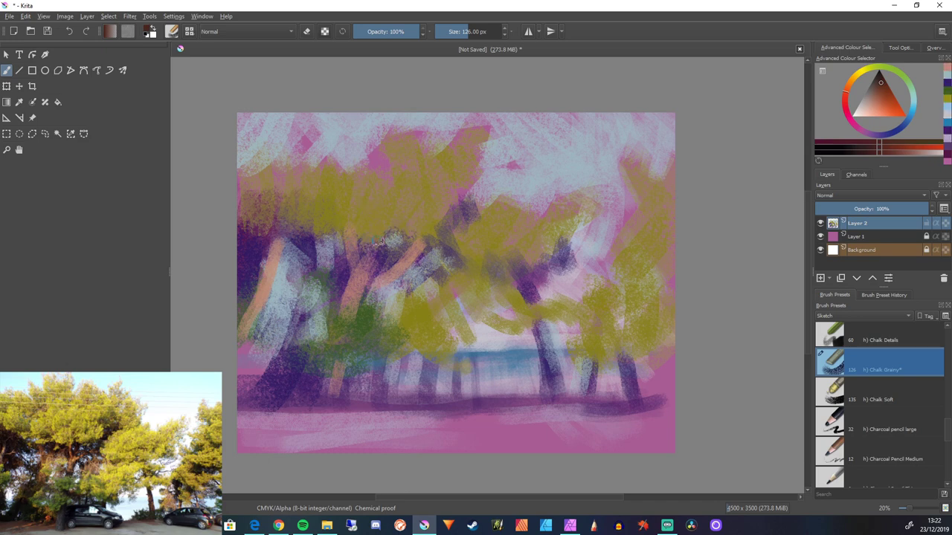
pyautogui.moveTo(369, 244)
pyautogui.mouseDown()
pyautogui.moveTo(368, 260)
pyautogui.moveTo(368, 245)
pyautogui.moveTo(368, 260)
pyautogui.moveTo(342, 260)
pyautogui.moveTo(345, 296)
pyautogui.mouseUp()
pyautogui.moveTo(374, 245)
pyautogui.mouseDown()
pyautogui.moveTo(386, 254)
pyautogui.moveTo(380, 262)
pyautogui.moveTo(361, 240)
pyautogui.moveTo(364, 257)
pyautogui.moveTo(402, 237)
pyautogui.moveTo(393, 264)
pyautogui.mouseUp()
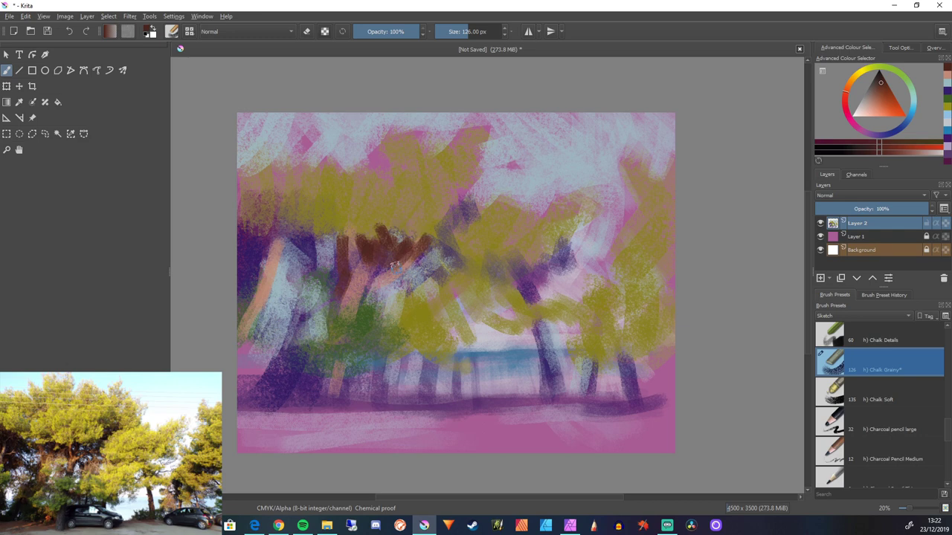
pyautogui.moveTo(342, 237)
pyautogui.mouseDown()
pyautogui.moveTo(319, 263)
pyautogui.moveTo(309, 252)
pyautogui.moveTo(289, 282)
pyautogui.moveTo(314, 272)
pyautogui.moveTo(310, 251)
pyautogui.moveTo(327, 274)
pyautogui.mouseUp()
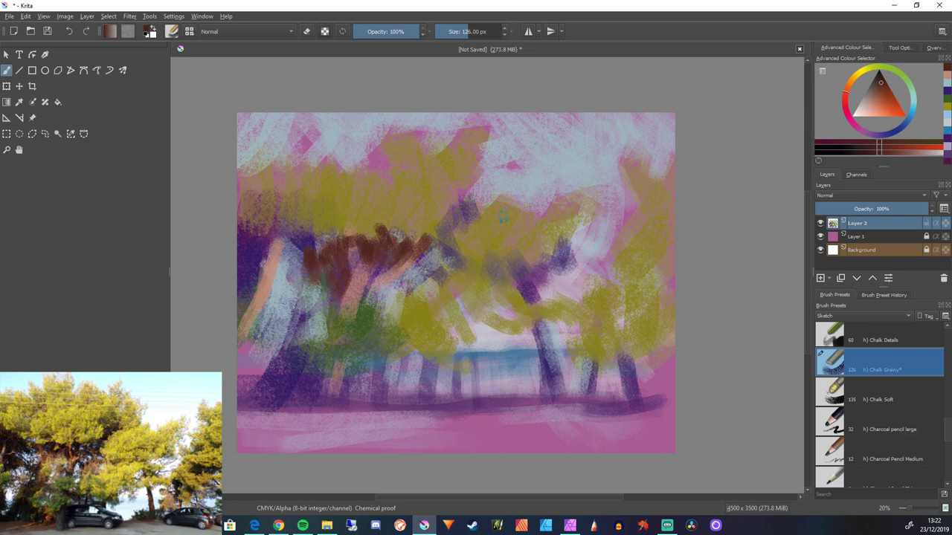
# Choose a dark blue-violet and deepen the shadows over the brown area beneath the left-hand canopy
pyautogui.click(887, 134)
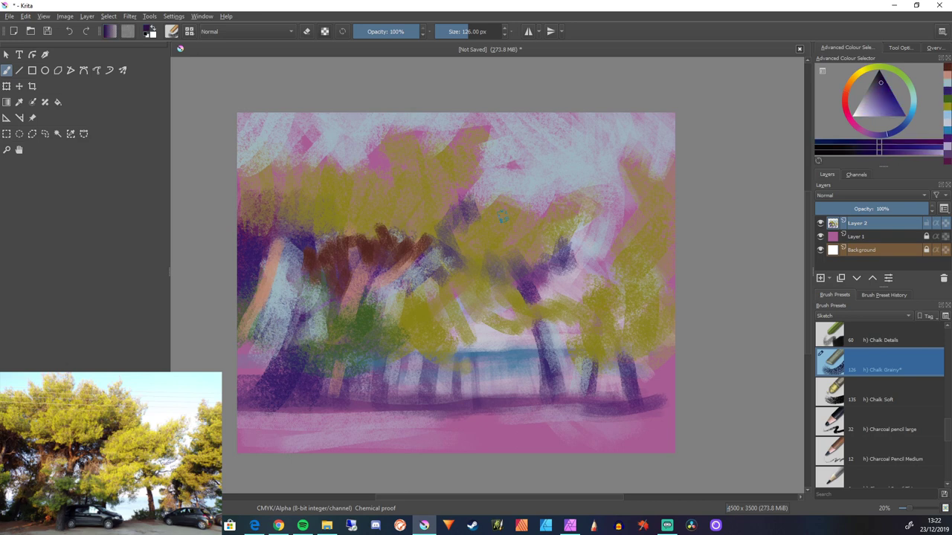
pyautogui.moveTo(358, 243)
pyautogui.mouseDown()
pyautogui.moveTo(366, 269)
pyautogui.moveTo(379, 225)
pyautogui.moveTo(385, 246)
pyautogui.moveTo(402, 236)
pyautogui.moveTo(399, 257)
pyautogui.moveTo(426, 243)
pyautogui.moveTo(363, 281)
pyautogui.mouseUp()
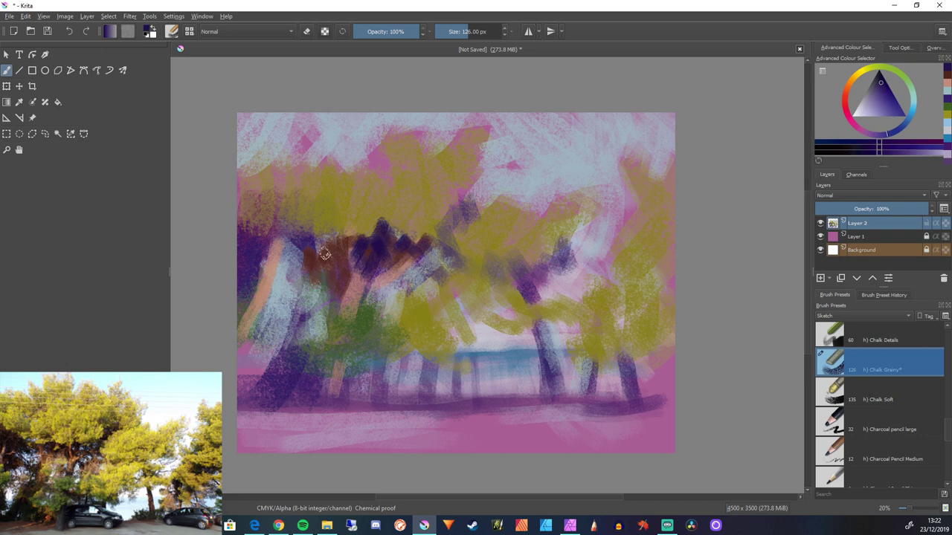
pyautogui.moveTo(339, 237); pyautogui.dragTo(340, 272)
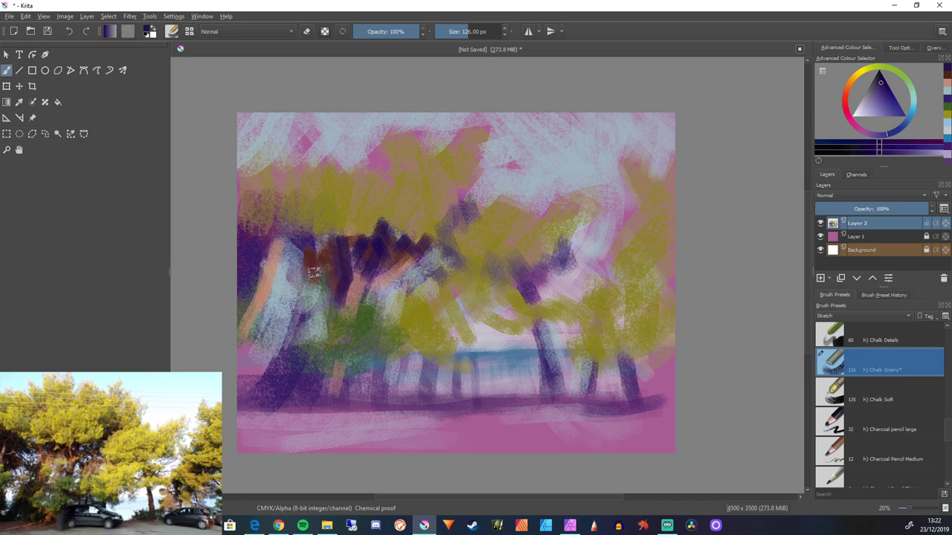
pyautogui.moveTo(339, 279)
pyautogui.mouseDown()
pyautogui.moveTo(319, 266)
pyautogui.moveTo(329, 245)
pyautogui.moveTo(289, 252)
pyautogui.moveTo(286, 271)
pyautogui.mouseUp()
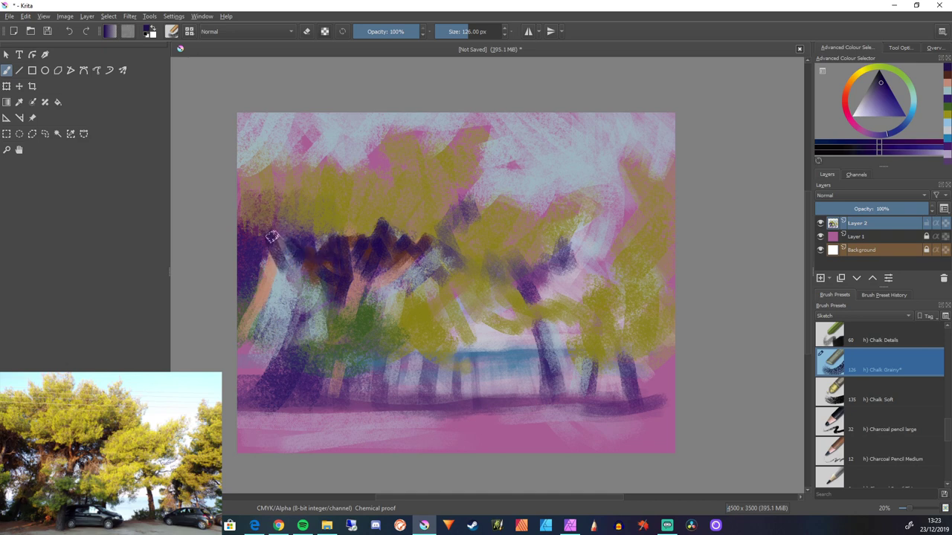
# Paint dark blue-violet branches and foliage shadows around the far-left salmon trunk and over the pale sky gaps
pyautogui.moveTo(273, 236)
pyautogui.mouseDown()
pyautogui.moveTo(288, 253)
pyautogui.moveTo(283, 296)
pyautogui.moveTo(290, 289)
pyautogui.moveTo(280, 259)
pyautogui.moveTo(275, 301)
pyautogui.moveTo(294, 275)
pyautogui.moveTo(286, 261)
pyautogui.moveTo(275, 284)
pyautogui.moveTo(281, 299)
pyautogui.moveTo(260, 283)
pyautogui.moveTo(268, 308)
pyautogui.moveTo(301, 318)
pyautogui.moveTo(286, 312)
pyautogui.moveTo(305, 331)
pyautogui.moveTo(269, 290)
pyautogui.mouseUp()
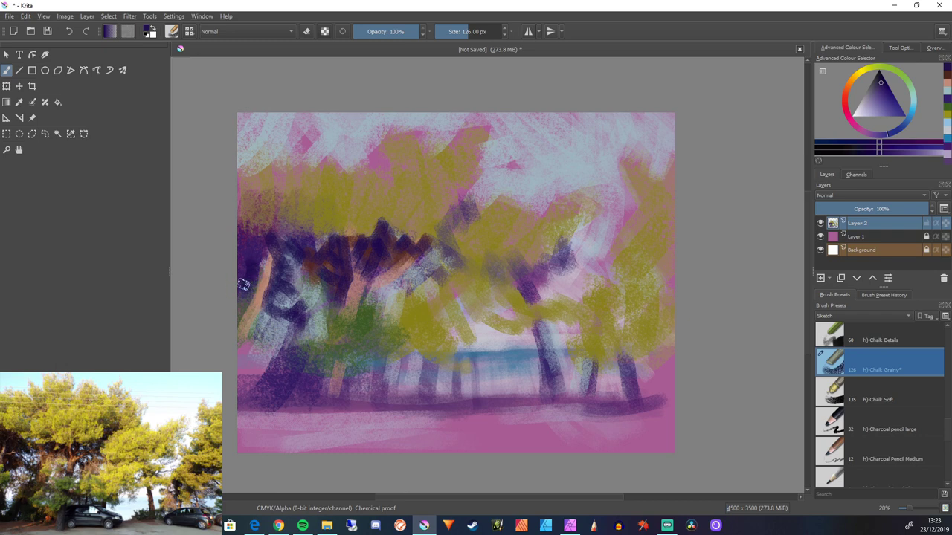
pyautogui.moveTo(243, 285)
pyautogui.mouseDown()
pyautogui.moveTo(257, 248)
pyautogui.moveTo(266, 269)
pyautogui.mouseUp()
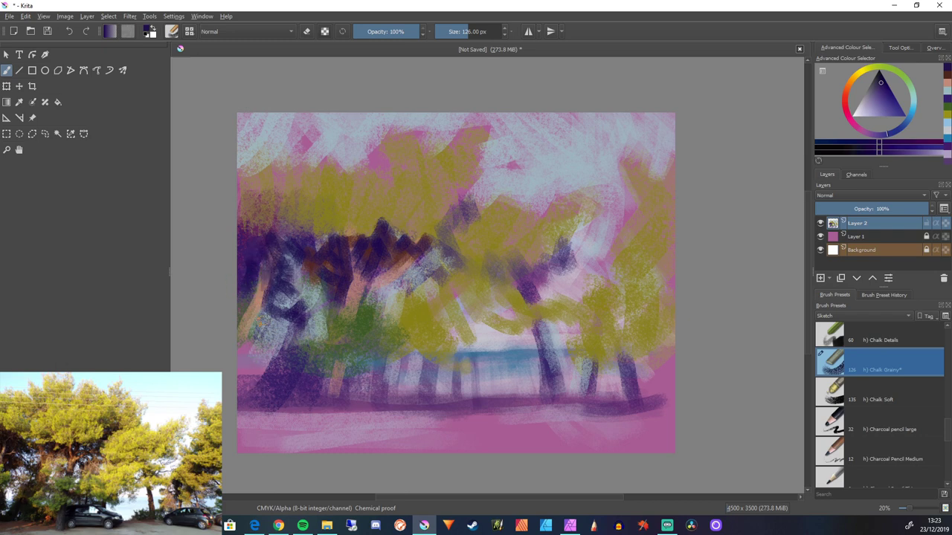
pyautogui.moveTo(264, 318); pyautogui.dragTo(257, 334)
# Paint a thick dark blue-violet trunk below the green foliage down into the foreground, with dark accents in the foliage
pyautogui.moveTo(356, 302); pyautogui.dragTo(336, 408)
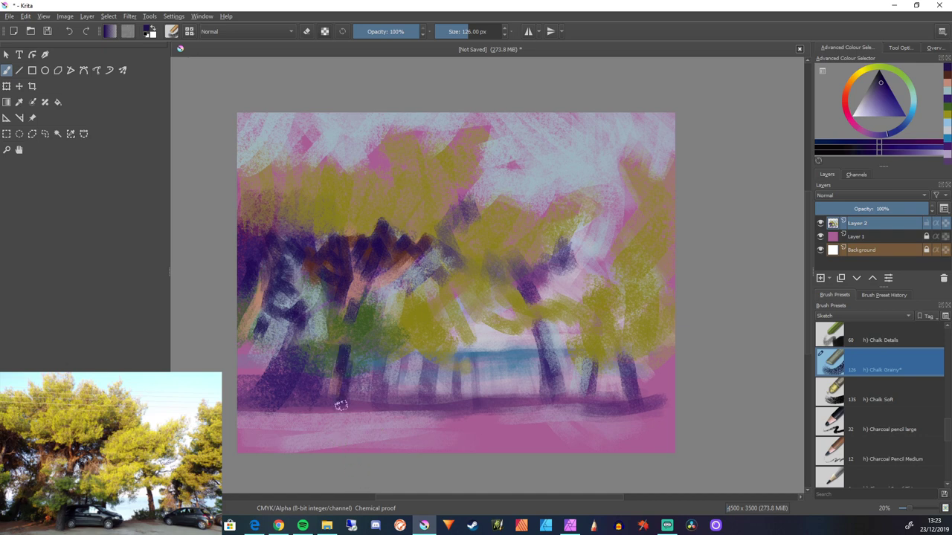
pyautogui.moveTo(342, 362); pyautogui.dragTo(339, 398)
pyautogui.moveTo(348, 346); pyautogui.dragTo(348, 395)
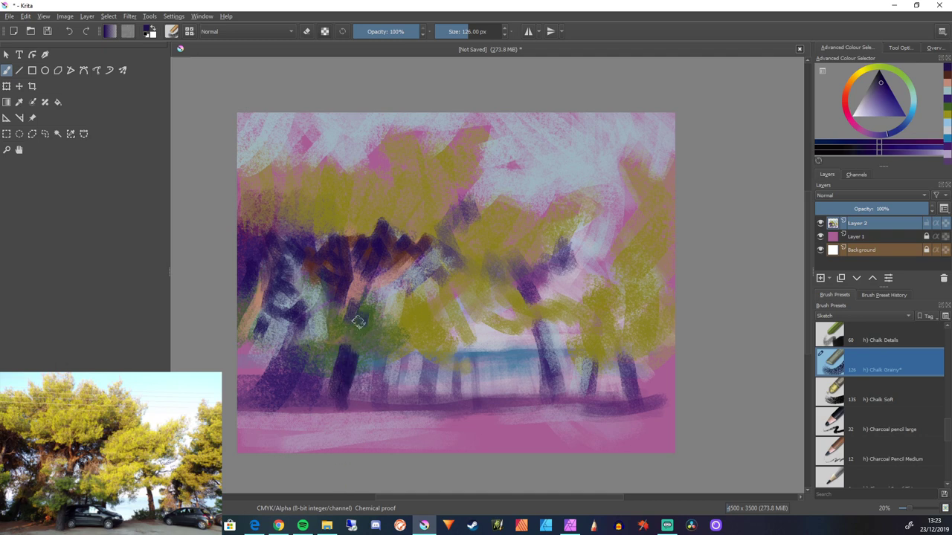
pyautogui.moveTo(362, 318); pyautogui.dragTo(364, 325)
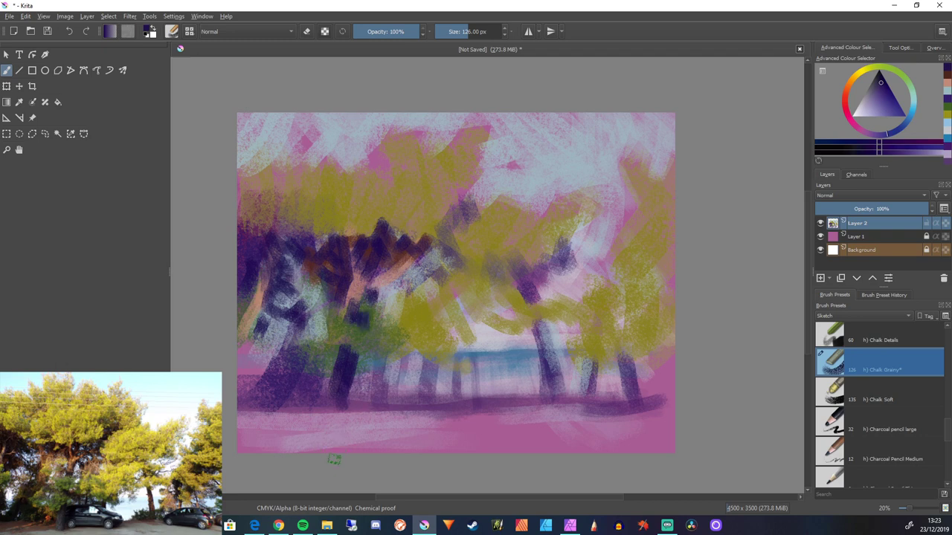
pyautogui.moveTo(342, 397); pyautogui.dragTo(331, 416)
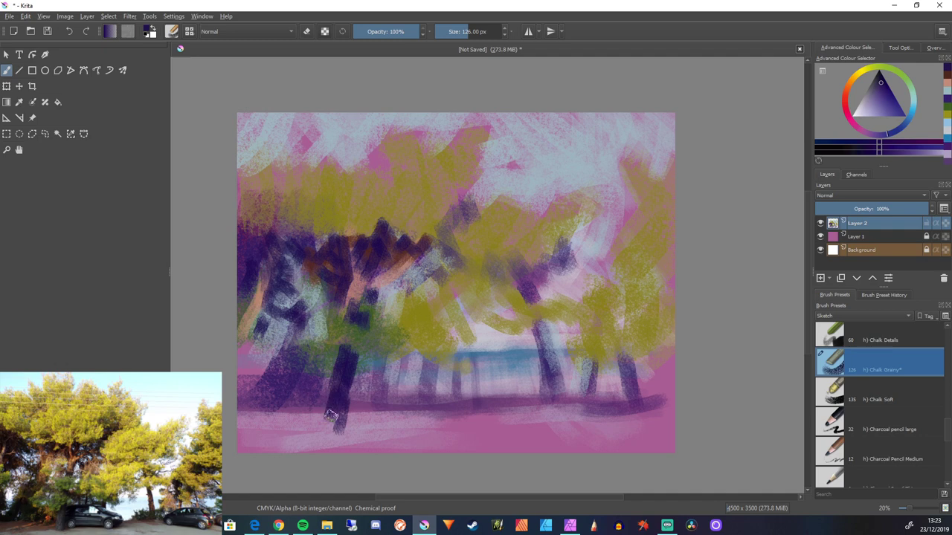
pyautogui.moveTo(348, 382); pyautogui.dragTo(346, 402)
# Choose a light orange-tan and paint a highlight down the left side of the dark foreground trunk
pyautogui.click(850, 82)
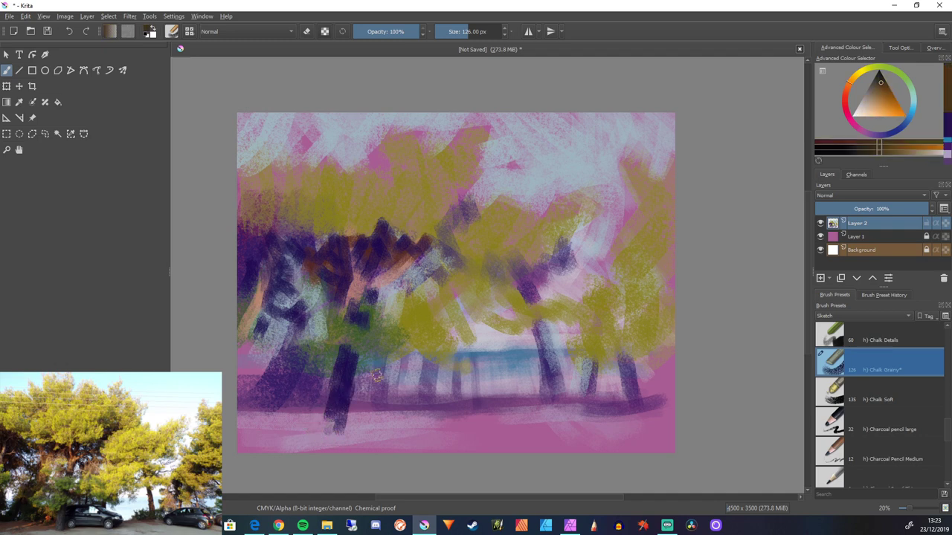
pyautogui.moveTo(879, 93); pyautogui.dragTo(875, 104)
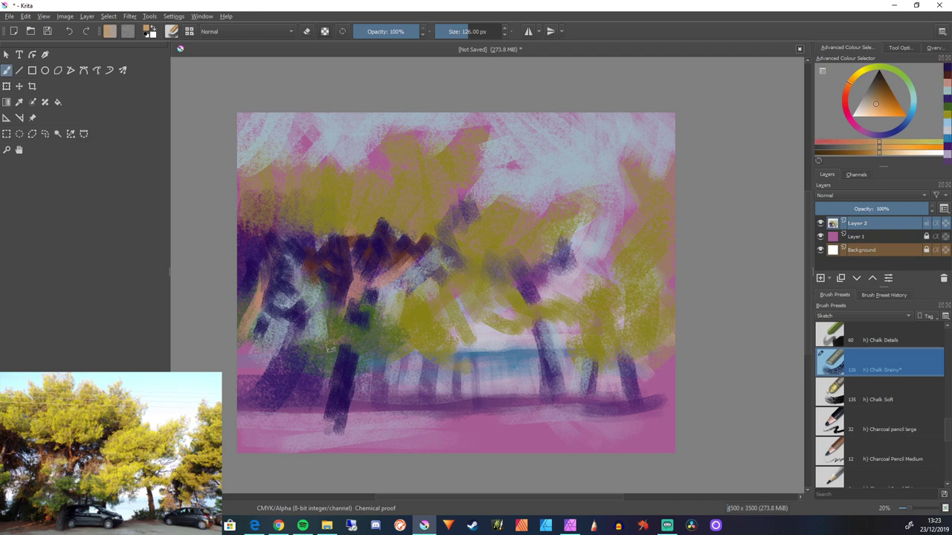
pyautogui.moveTo(342, 358)
pyautogui.mouseDown()
pyautogui.moveTo(333, 395)
pyautogui.moveTo(346, 371)
pyautogui.moveTo(331, 409)
pyautogui.moveTo(333, 383)
pyautogui.moveTo(335, 420)
pyautogui.mouseUp()
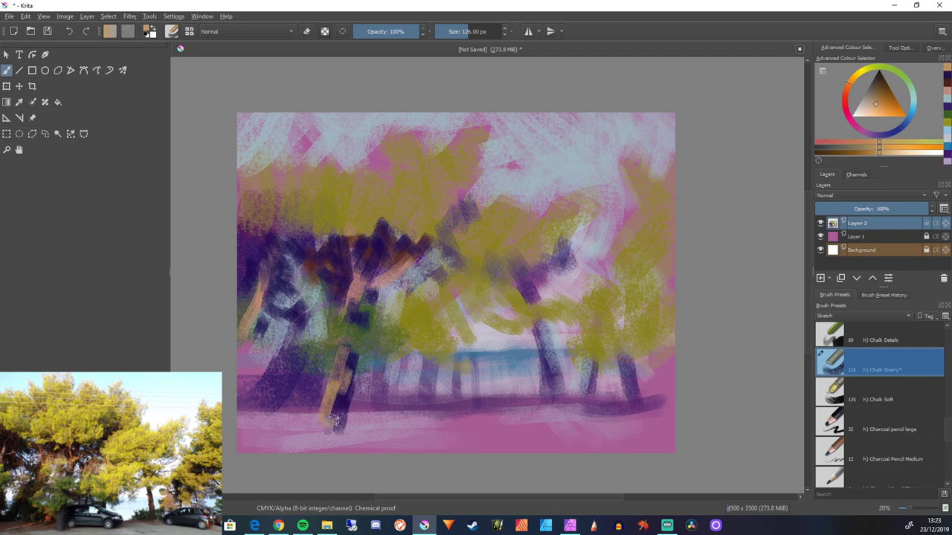
pyautogui.moveTo(336, 372); pyautogui.dragTo(338, 428)
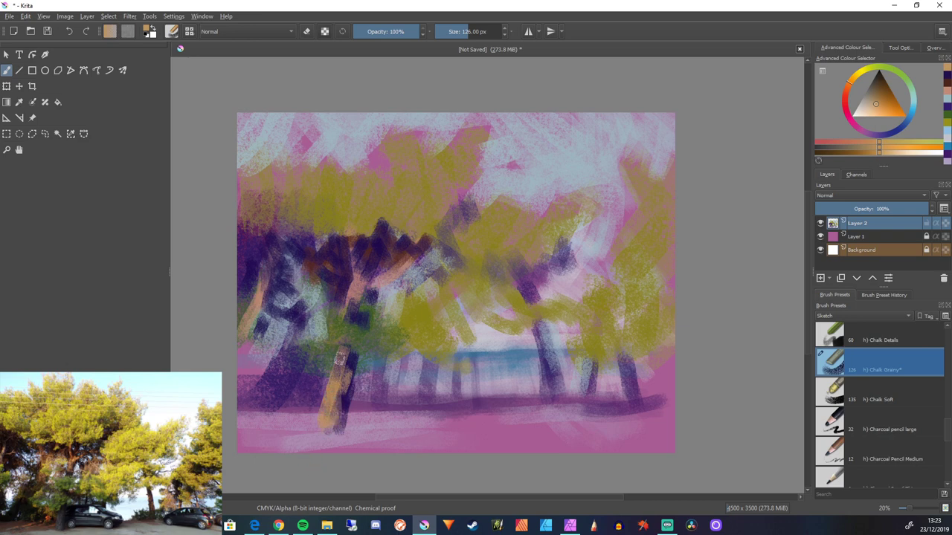
# Extend the light orange-tan highlight down the foreground trunk's left side and up into its main fork
pyautogui.moveTo(339, 362); pyautogui.dragTo(330, 437)
pyautogui.moveTo(342, 347); pyautogui.dragTo(343, 353)
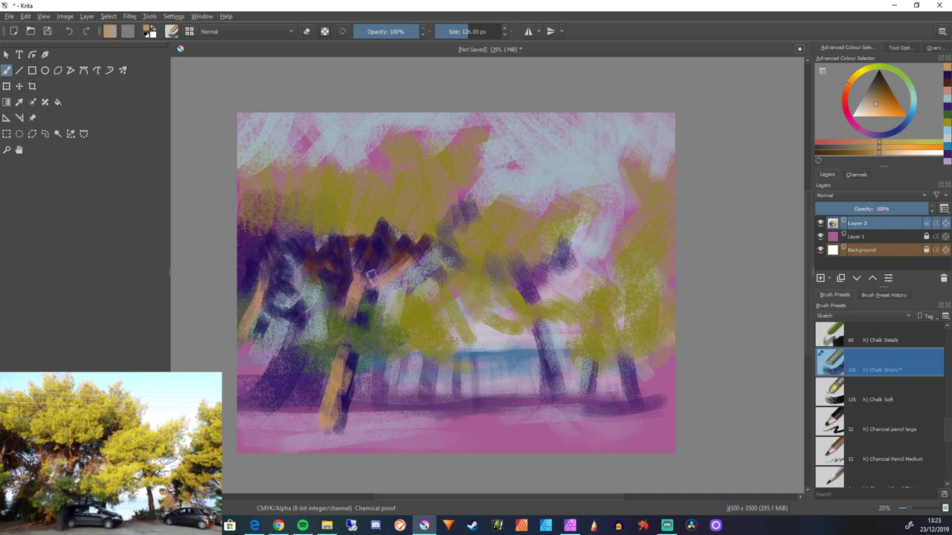
pyautogui.moveTo(379, 281)
pyautogui.mouseDown()
pyautogui.moveTo(360, 311)
pyautogui.moveTo(357, 351)
pyautogui.moveTo(356, 312)
pyautogui.mouseUp()
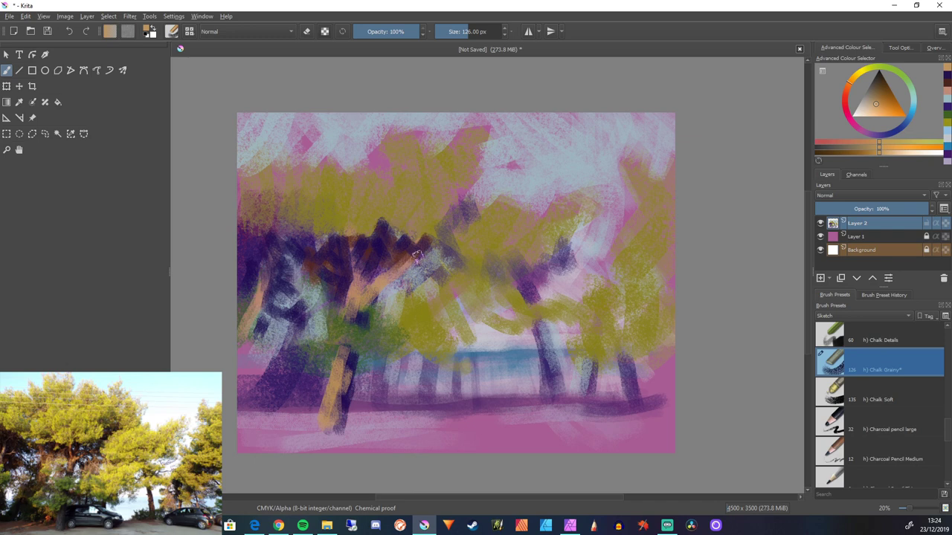
# Reduce the brush to 110 px and paint light orange-tan upper branches, one rising from the fork and one arching toward the middle canopy
pyautogui.press('[')
pyautogui.press('[')
pyautogui.moveTo(445, 243); pyautogui.dragTo(417, 252)
pyautogui.moveTo(350, 239); pyautogui.dragTo(356, 281)
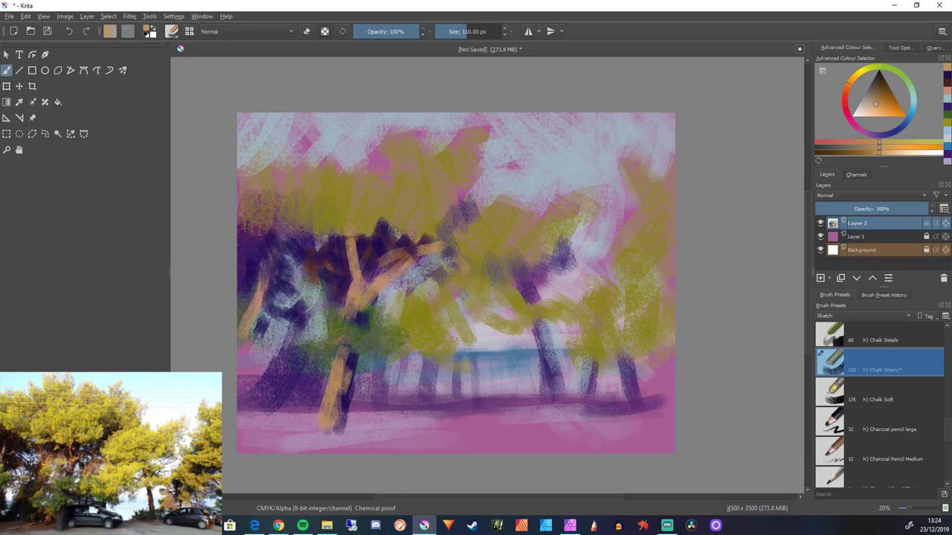
pyautogui.moveTo(444, 250); pyautogui.dragTo(464, 269)
# Sample the muted blue-violet from the middle tree's foliage and add shadow strokes around the arching branch
pyautogui.keyDown('ctrl'); pyautogui.click(558, 258); pyautogui.keyUp('ctrl')
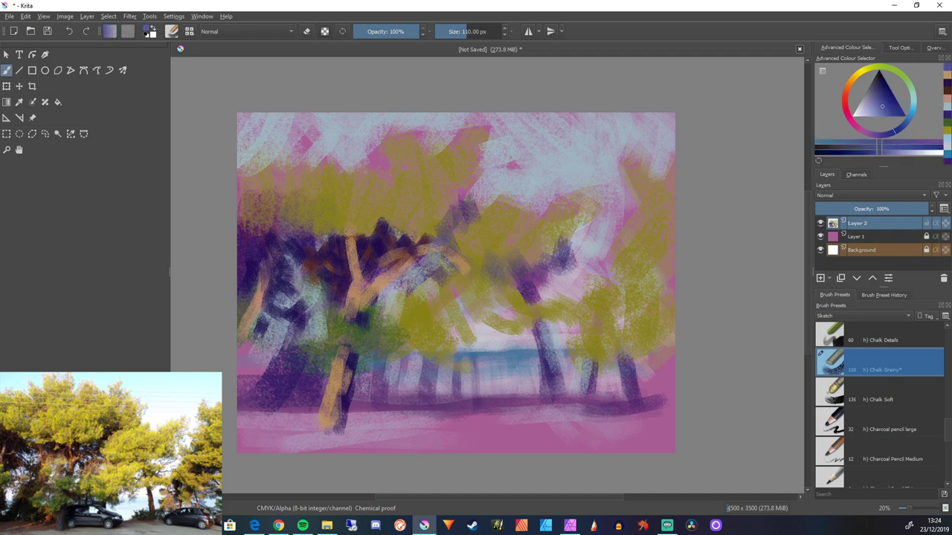
pyautogui.moveTo(451, 244); pyautogui.dragTo(430, 242)
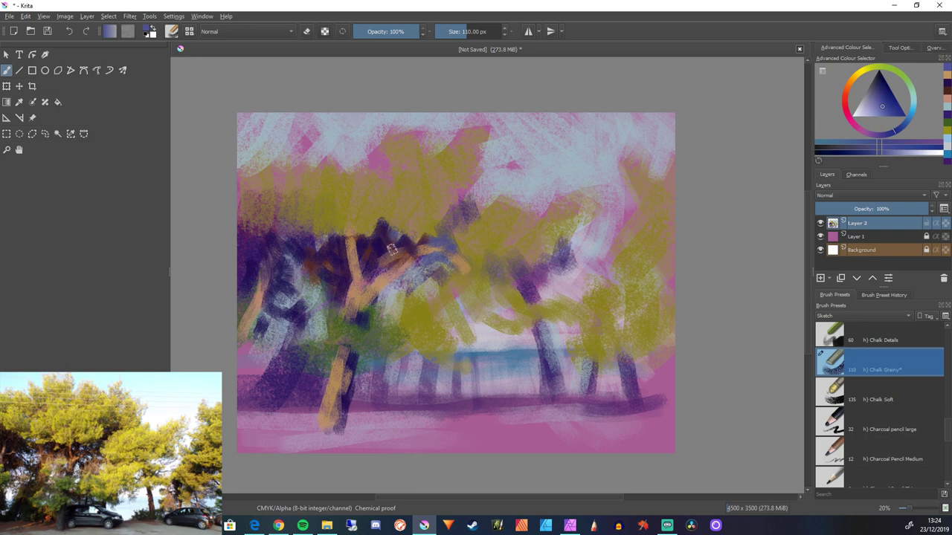
pyautogui.moveTo(393, 248); pyautogui.dragTo(384, 253)
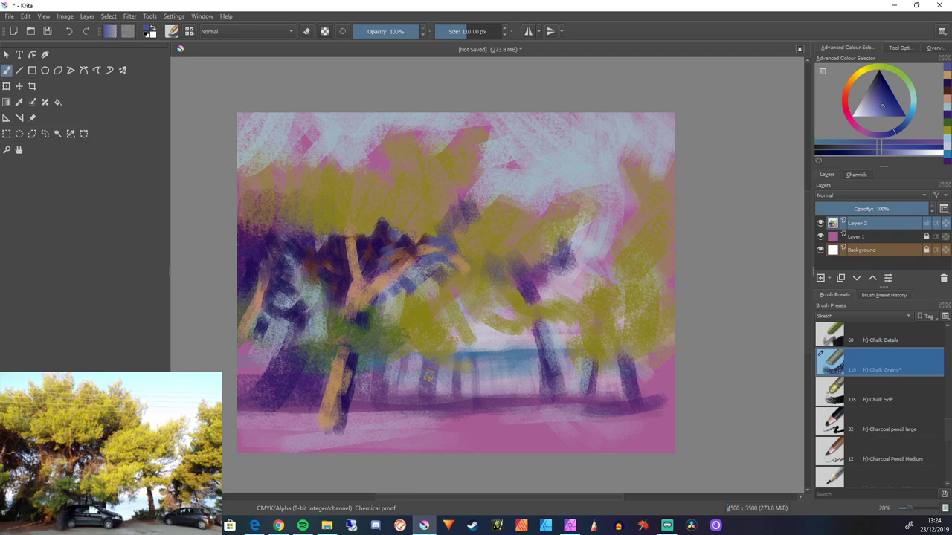
# Sample a light tan and paint thin twigs off the far-left and foreground trunks with a brush of 55 px and smaller
pyautogui.press('p')
pyautogui.click(300, 241)
pyautogui.press('b')
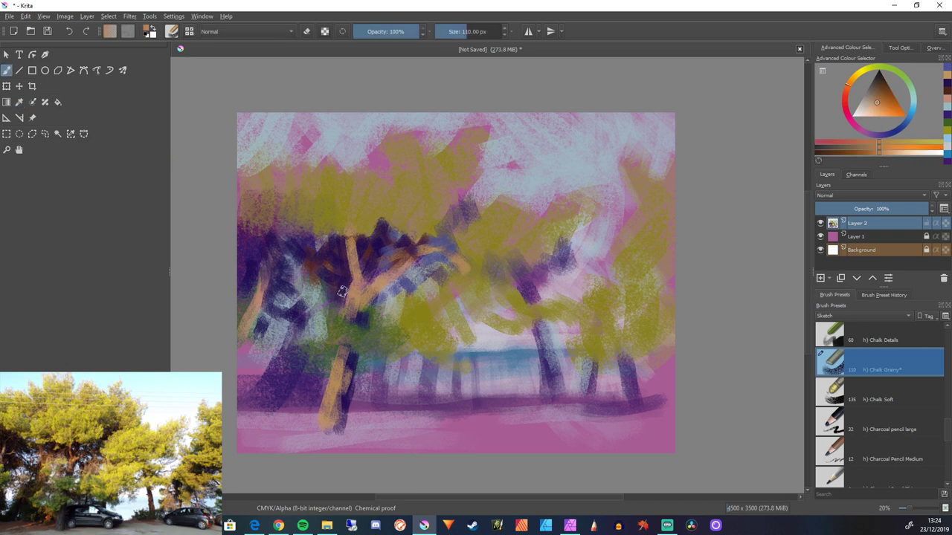
pyautogui.press('[')
pyautogui.moveTo(304, 304); pyautogui.dragTo(301, 310)
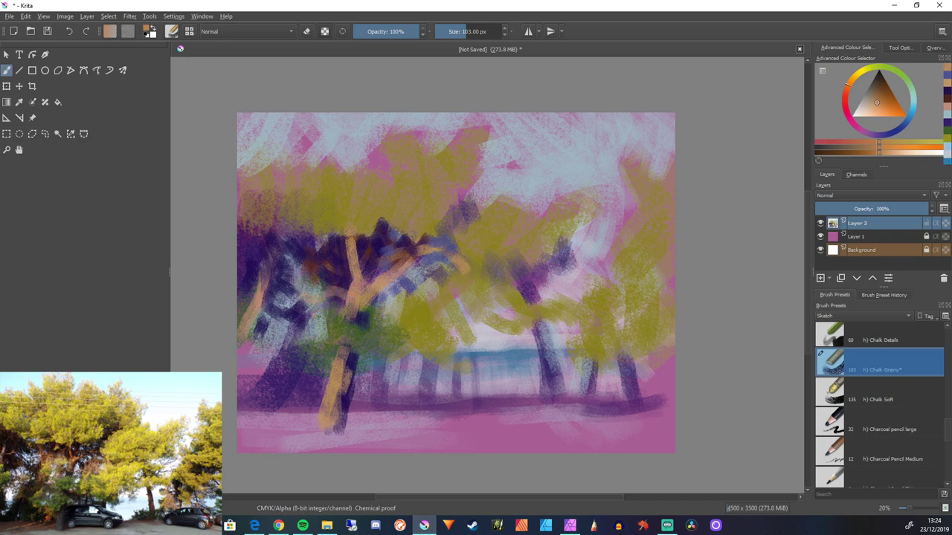
pyautogui.hotkey('ctrl', 'z')
pyautogui.press('[')
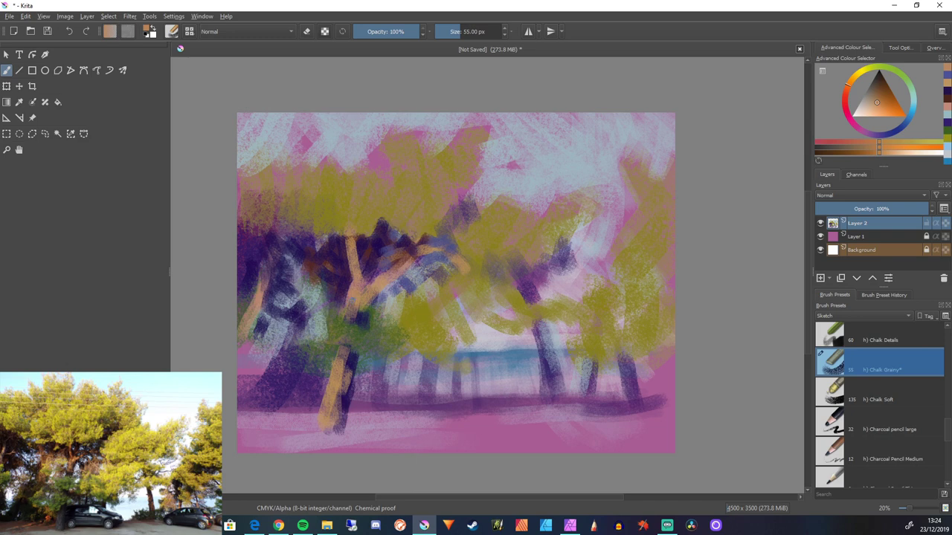
pyautogui.moveTo(324, 301)
pyautogui.mouseDown()
pyautogui.moveTo(292, 313)
pyautogui.moveTo(299, 322)
pyautogui.moveTo(321, 271)
pyautogui.moveTo(337, 292)
pyautogui.mouseUp()
pyautogui.press('[')
pyautogui.press('[')
pyautogui.moveTo(358, 322); pyautogui.dragTo(382, 328)
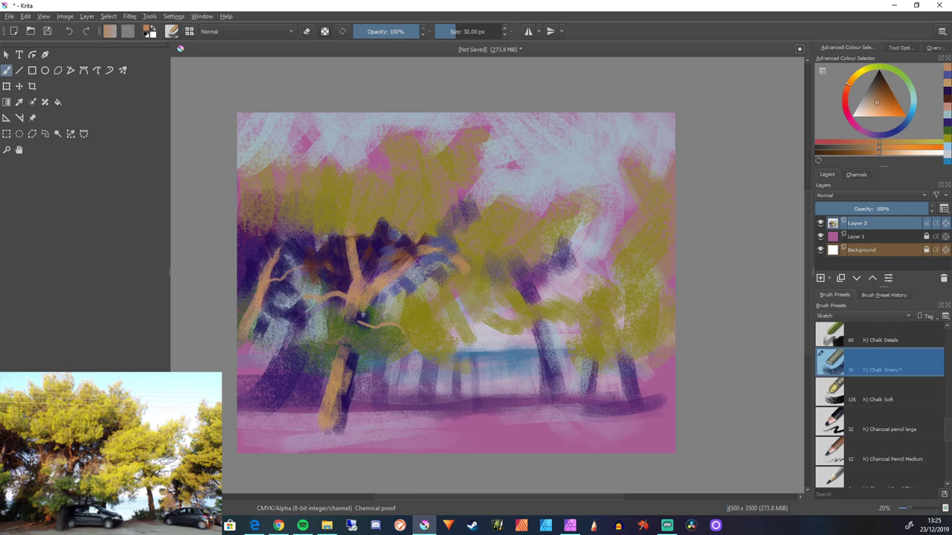
pyautogui.moveTo(369, 326); pyautogui.dragTo(350, 256)
# Choose a saturated burnt orange, set the brush to 118 px, and warm the foreground tree's fork and arching branch
pyautogui.moveTo(879, 103); pyautogui.dragTo(886, 106)
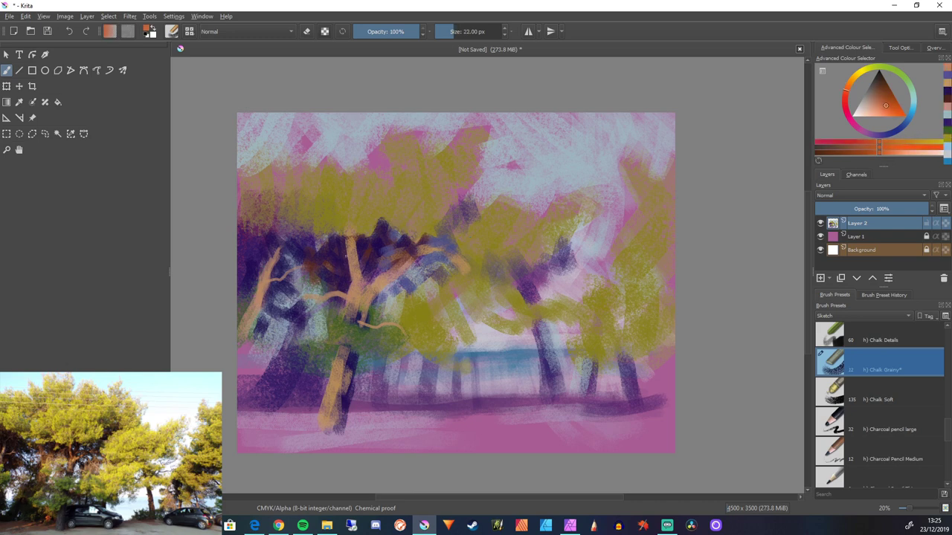
pyautogui.press(']')
pyautogui.press(']')
pyautogui.press(']')
pyautogui.press(']')
pyautogui.press(']')
pyautogui.press(']')
pyautogui.press(']')
pyautogui.press(']')
pyautogui.press(']')
pyautogui.press(']')
pyautogui.press(']')
pyautogui.press(']')
pyautogui.press(']')
pyautogui.press(']')
pyautogui.press(']')
pyautogui.press(']')
pyautogui.press(']')
pyautogui.press(']')
pyautogui.press(']')
pyautogui.press(']')
pyautogui.press('[')
pyautogui.press('[')
pyautogui.press('[')
pyautogui.press('[')
pyautogui.moveTo(355, 240); pyautogui.dragTo(358, 260)
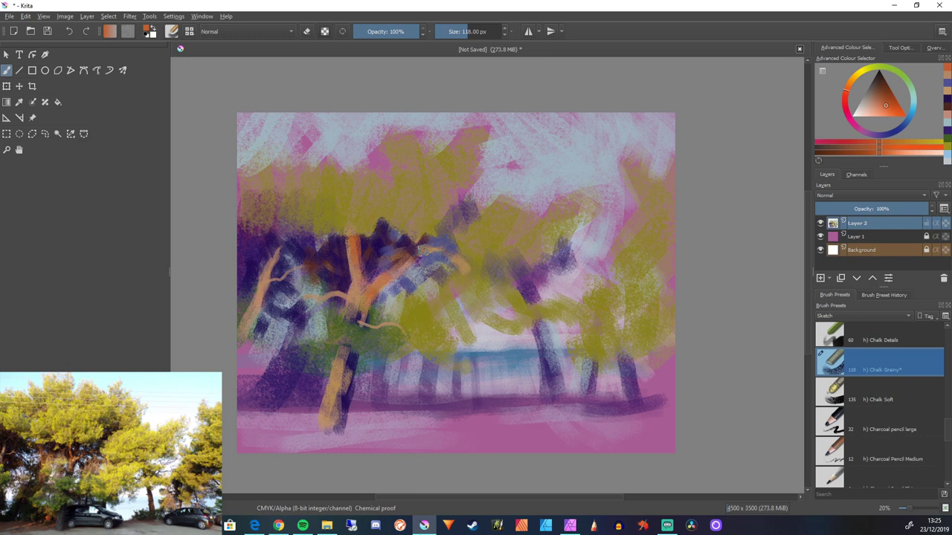
pyautogui.moveTo(411, 256); pyautogui.dragTo(448, 252)
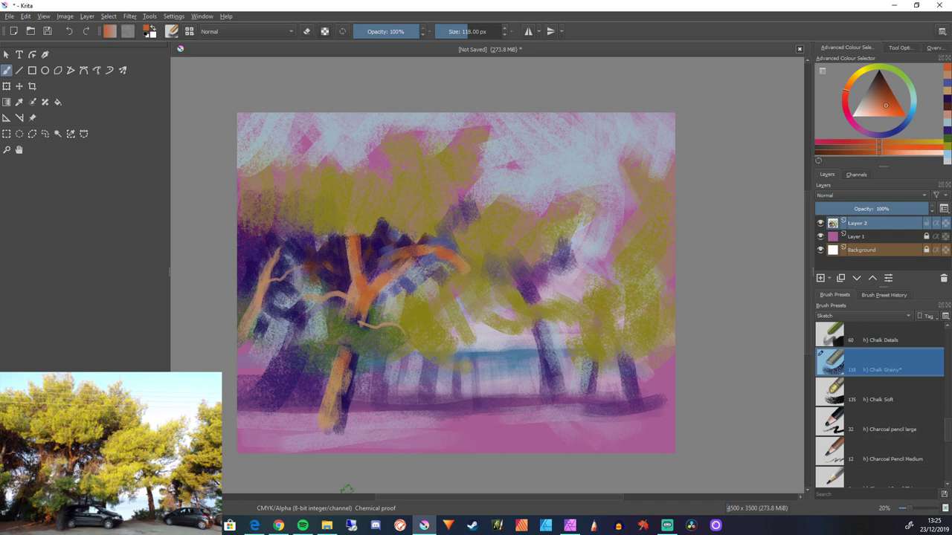
# Paint burnt-orange strokes beneath the left-hand canopy, down the right-hand trunks and on the upper part of the foreground trunk
pyautogui.moveTo(309, 250); pyautogui.dragTo(322, 287)
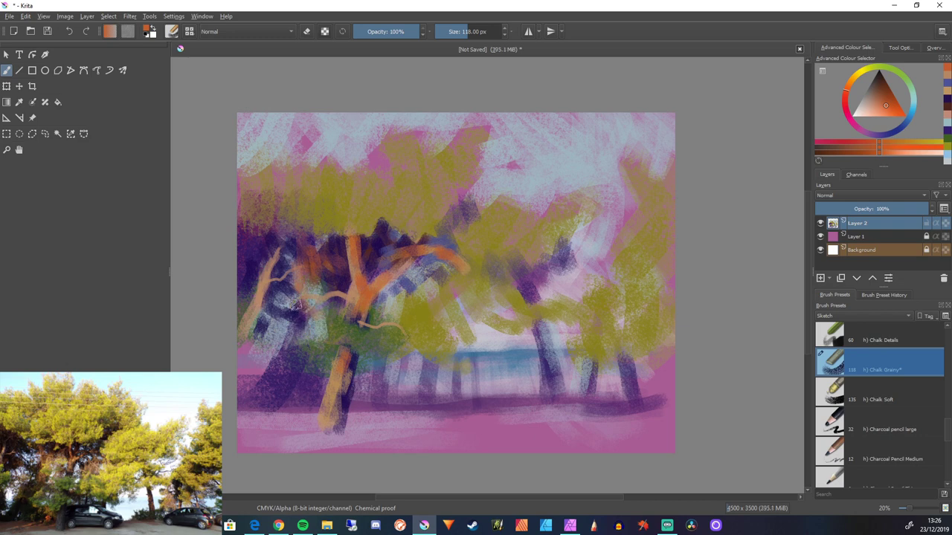
pyautogui.moveTo(300, 304); pyautogui.dragTo(312, 340)
pyautogui.moveTo(535, 326); pyautogui.dragTo(552, 379)
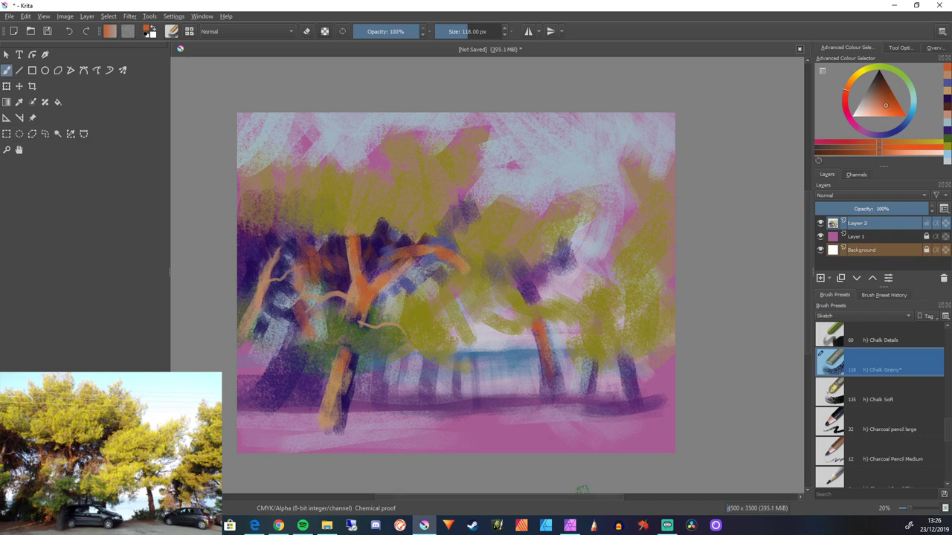
pyautogui.moveTo(354, 353); pyautogui.dragTo(350, 371)
pyautogui.moveTo(592, 389)
pyautogui.mouseDown()
pyautogui.moveTo(578, 340)
pyautogui.moveTo(621, 405)
pyautogui.moveTo(626, 363)
pyautogui.moveTo(637, 406)
pyautogui.mouseUp()
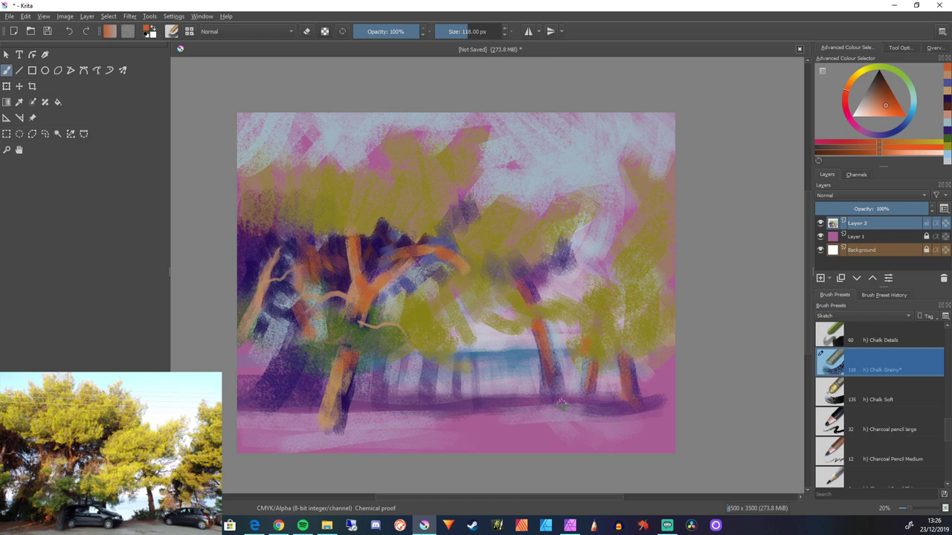
# Paint a burnt-orange band along the ground line, and reinforce the foreground trunk's shaded right side with sampled dark blue-violet
pyautogui.moveTo(482, 415); pyautogui.dragTo(659, 405)
pyautogui.moveTo(455, 409); pyautogui.dragTo(335, 417)
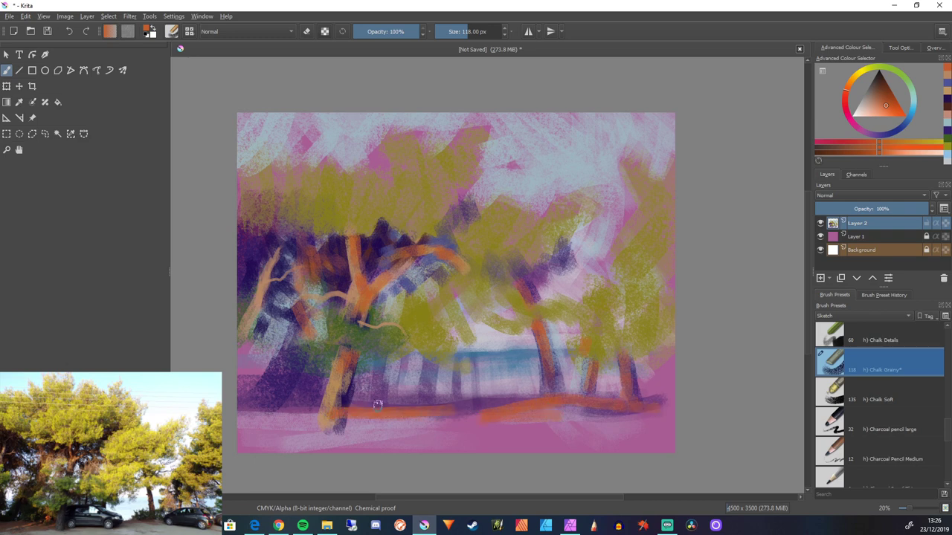
pyautogui.moveTo(518, 405); pyautogui.dragTo(424, 403)
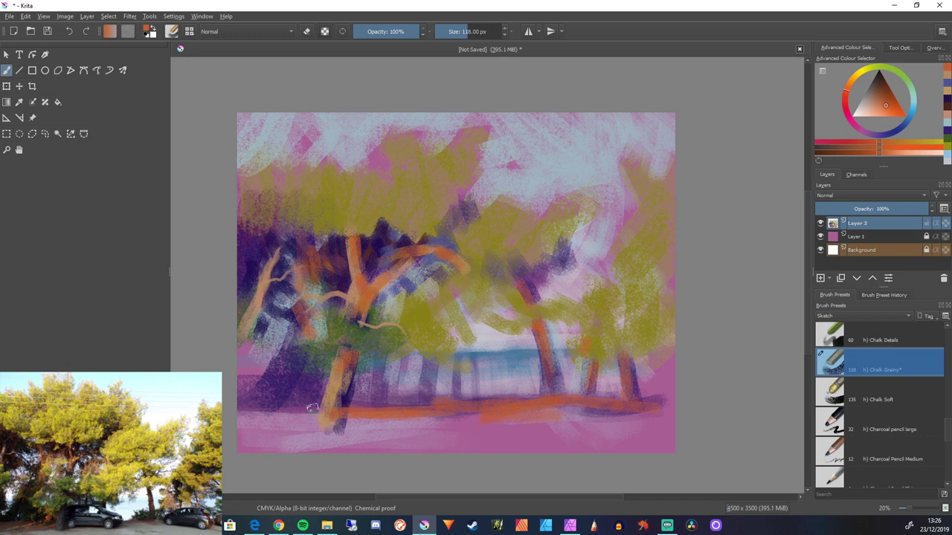
pyautogui.keyDown('ctrl'); pyautogui.click(332, 351); pyautogui.keyUp('ctrl')
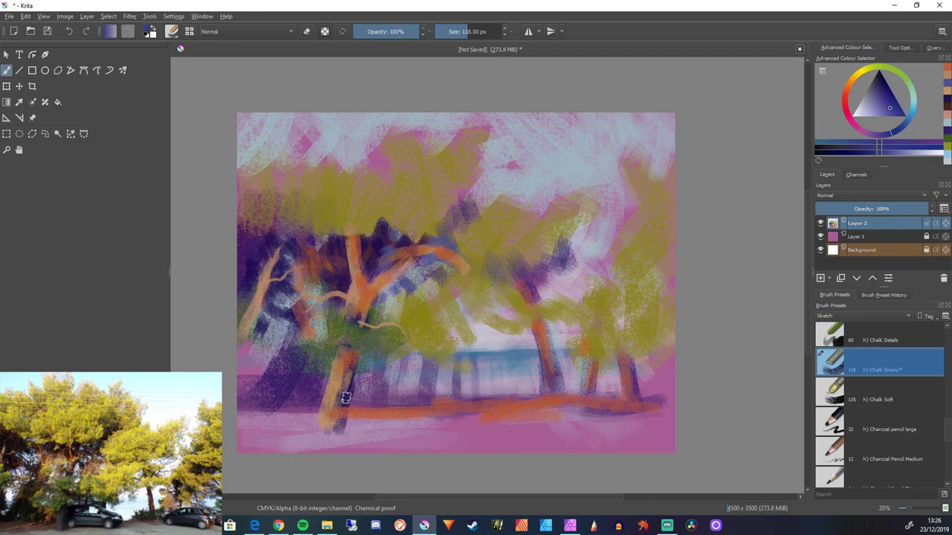
pyautogui.moveTo(344, 393); pyautogui.dragTo(336, 457)
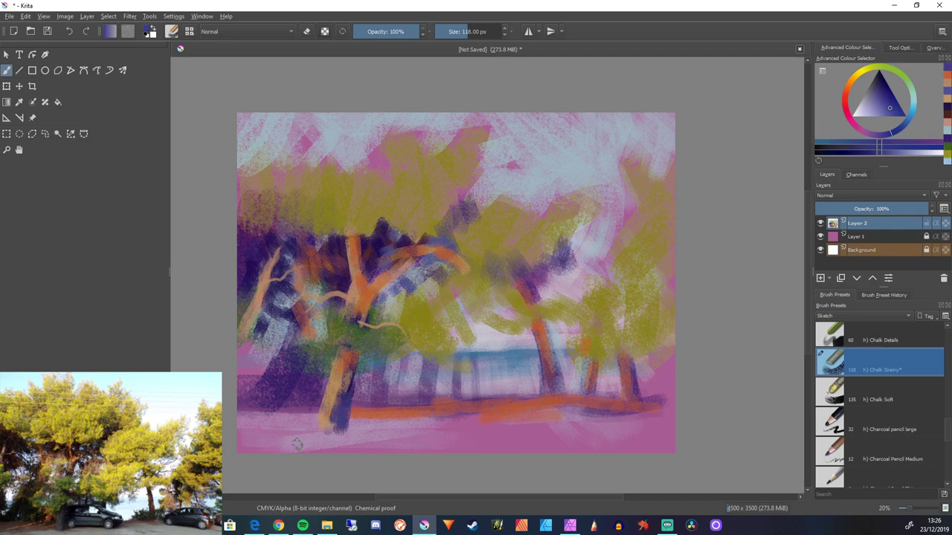
# Choose a bright orange and extend the ground strokes across the lower-left foreground and out to the right-hand edge
pyautogui.click(851, 81)
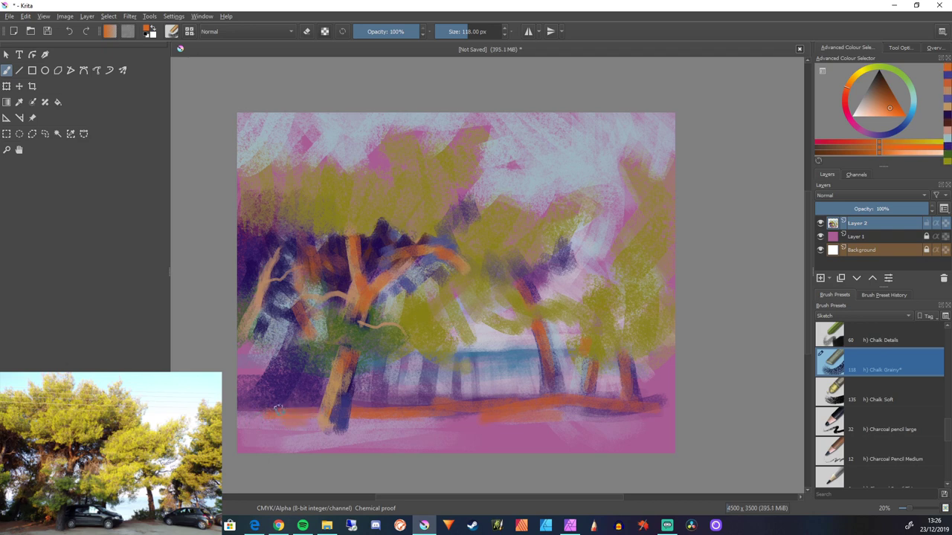
pyautogui.moveTo(277, 407)
pyautogui.mouseDown()
pyautogui.moveTo(235, 406)
pyautogui.moveTo(309, 429)
pyautogui.mouseUp()
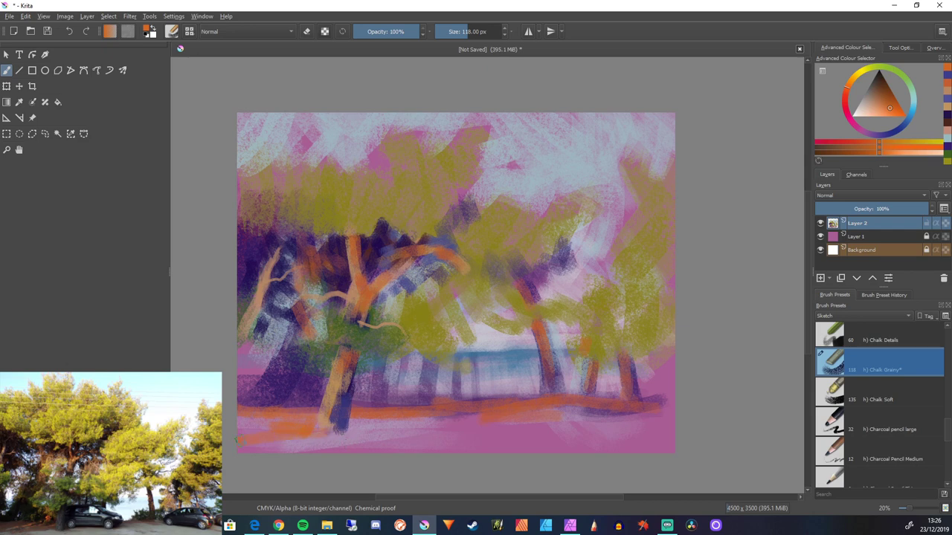
pyautogui.moveTo(269, 422); pyautogui.dragTo(229, 426)
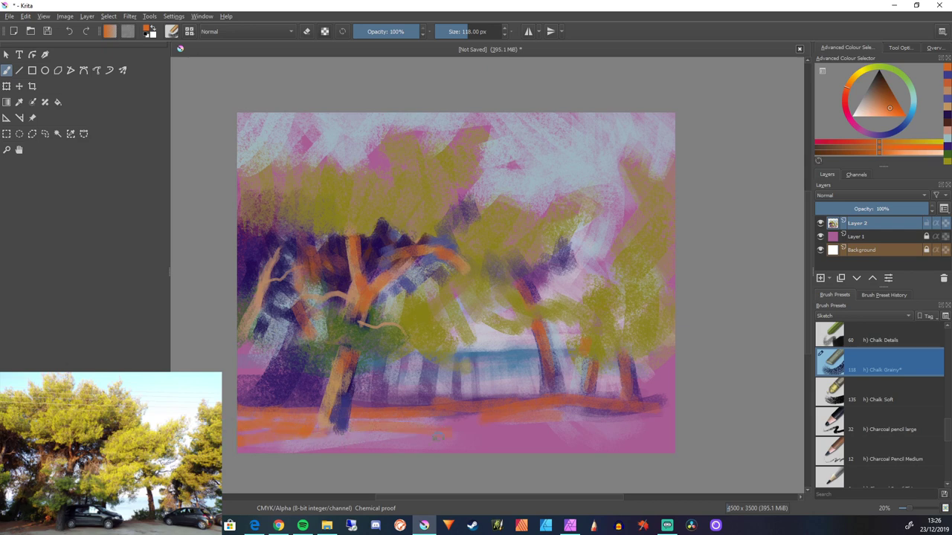
pyautogui.moveTo(648, 402); pyautogui.dragTo(667, 400)
# Choose a yellow-green and paint horizontal grass strokes across the foreground below the orange band
pyautogui.click(869, 67)
pyautogui.click(887, 104)
pyautogui.moveTo(888, 104); pyautogui.dragTo(884, 99)
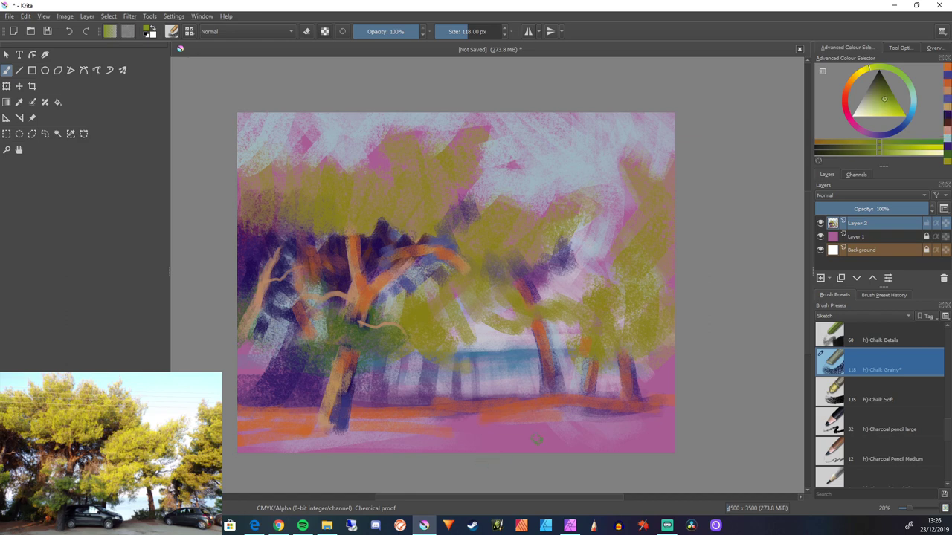
pyautogui.moveTo(569, 425); pyautogui.dragTo(511, 434)
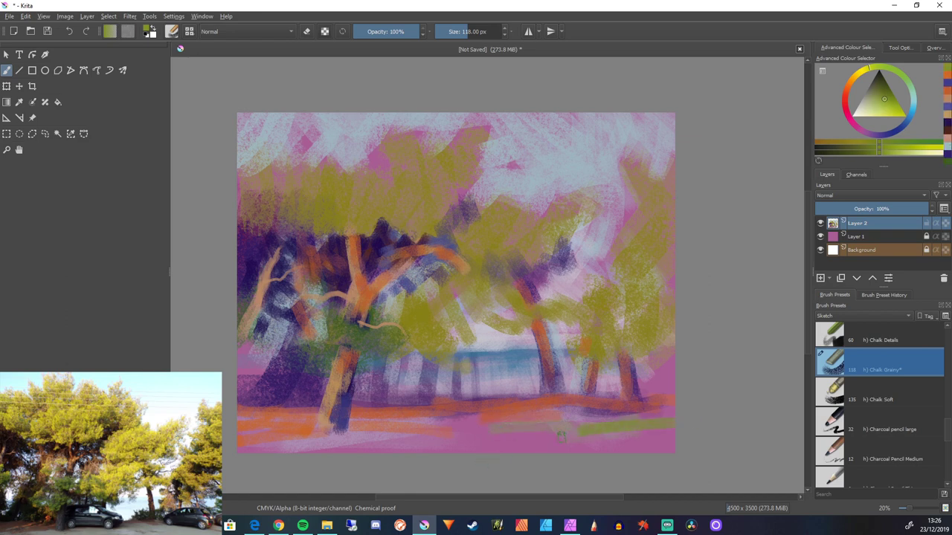
pyautogui.moveTo(630, 414); pyautogui.dragTo(570, 420)
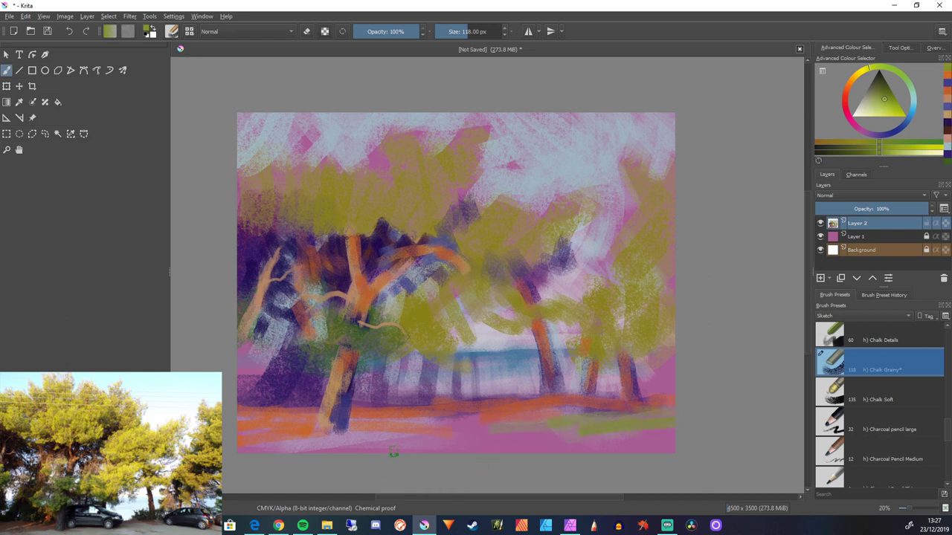
pyautogui.moveTo(471, 434); pyautogui.dragTo(417, 420)
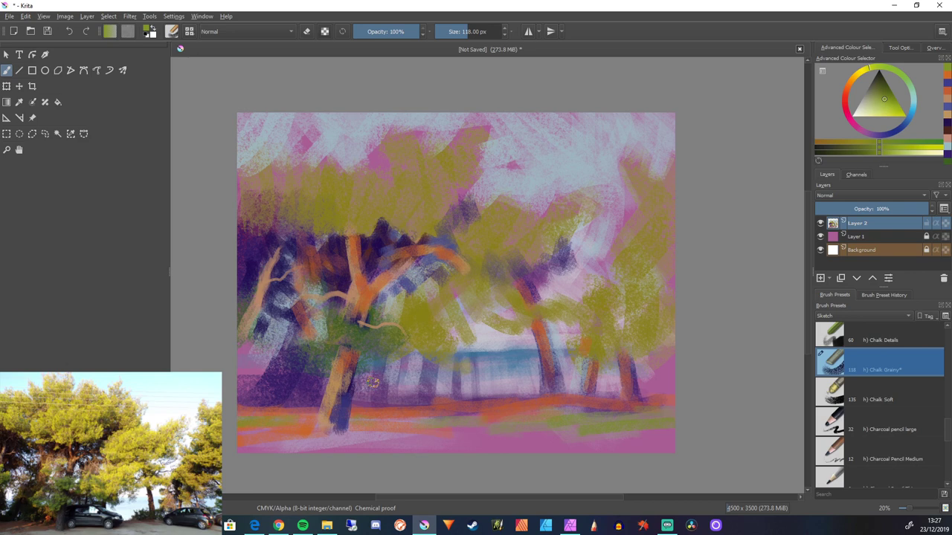
# Choose a pale cyan-blue, enlarge the brush to 300 px, and paint grainy strokes over the lower-right foreground
pyautogui.click(913, 101)
pyautogui.click(867, 107)
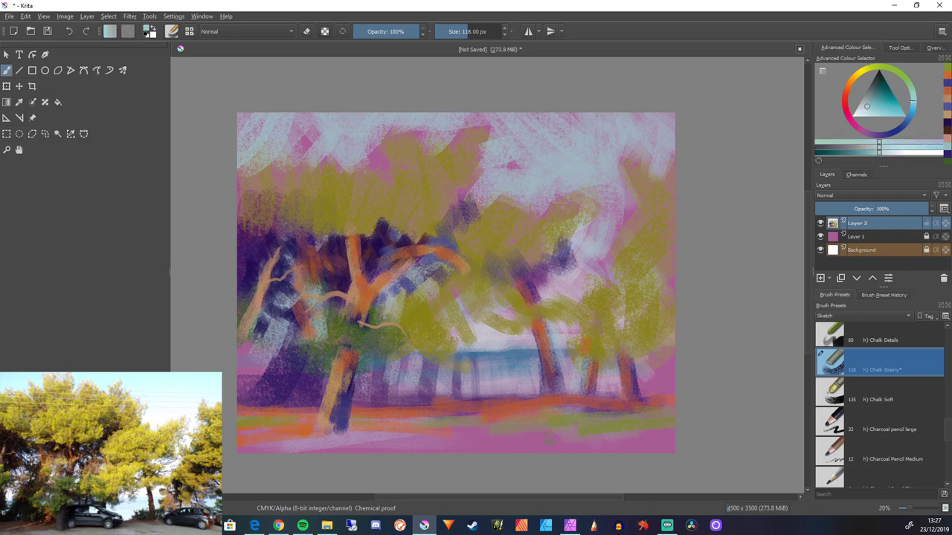
pyautogui.moveTo(588, 432)
pyautogui.mouseDown()
pyautogui.moveTo(542, 434)
pyautogui.moveTo(672, 428)
pyautogui.moveTo(516, 446)
pyautogui.moveTo(644, 444)
pyautogui.moveTo(667, 437)
pyautogui.mouseUp()
pyautogui.press(']')
pyautogui.press(']')
pyautogui.press(']')
pyautogui.press(']')
pyautogui.press(']')
pyautogui.press(']')
pyautogui.press(']')
pyautogui.press(']')
pyautogui.press(']')
pyautogui.press(']')
pyautogui.press(']')
pyautogui.press(']')
pyautogui.press(']')
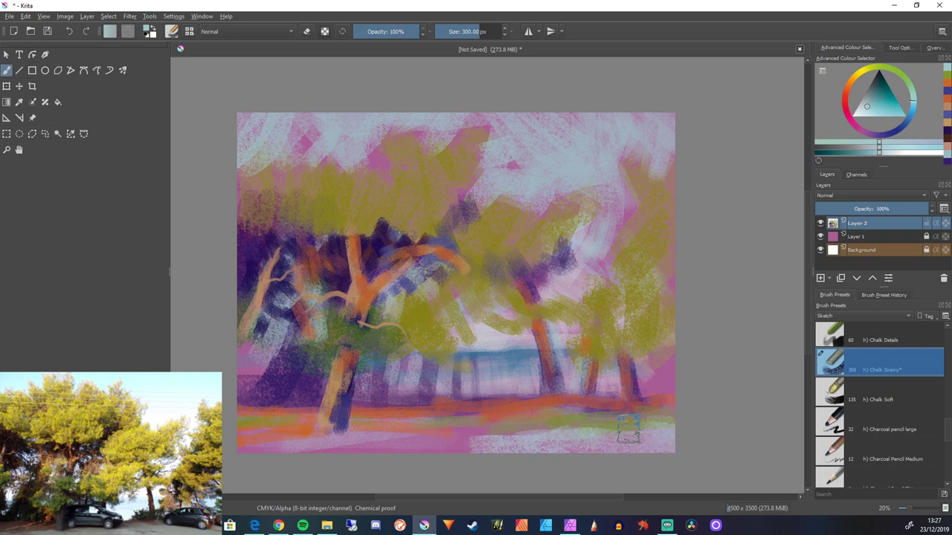
pyautogui.moveTo(401, 440); pyautogui.dragTo(542, 434)
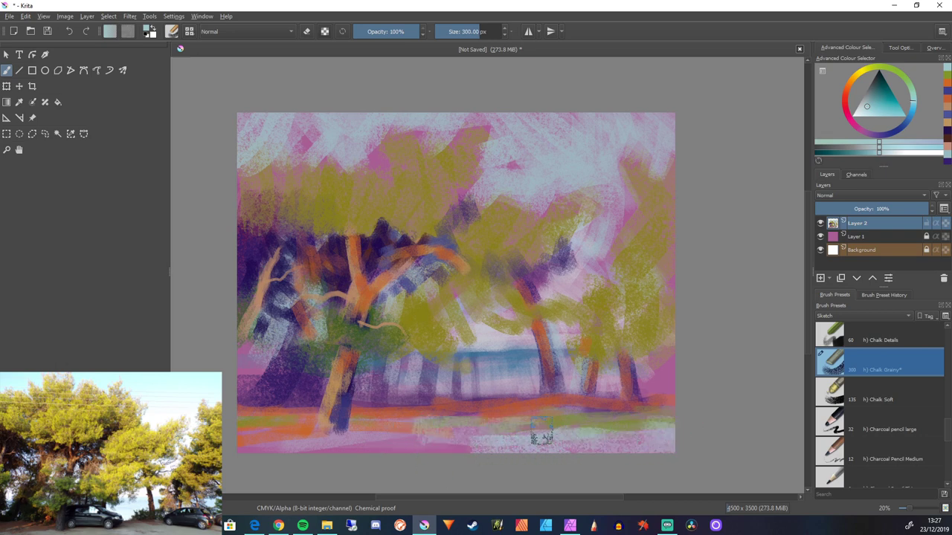
# Continue the pale cyan-blue strokes along the bottom of the foreground past the trunk base to the left-hand edge
pyautogui.rightClick(349, 423)
pyautogui.rightClick(348, 439)
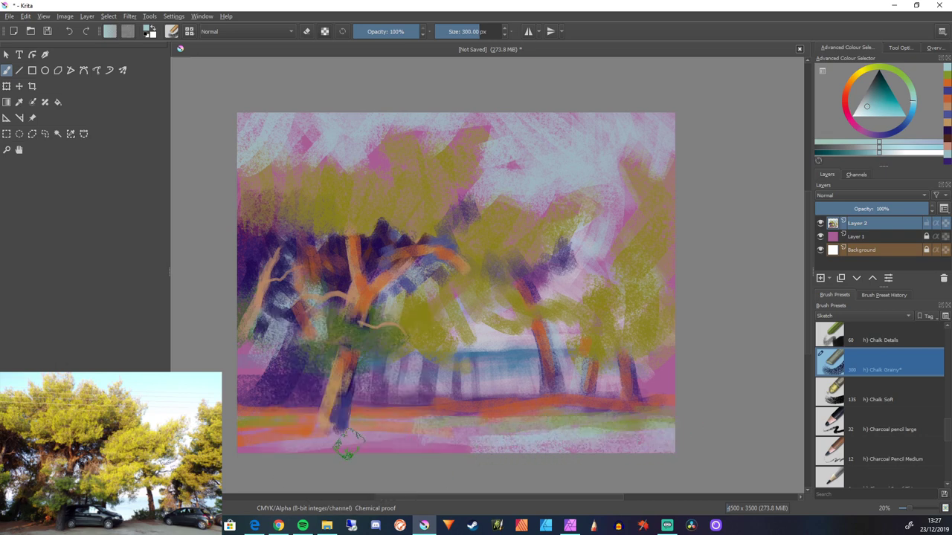
pyautogui.moveTo(346, 444); pyautogui.dragTo(484, 450)
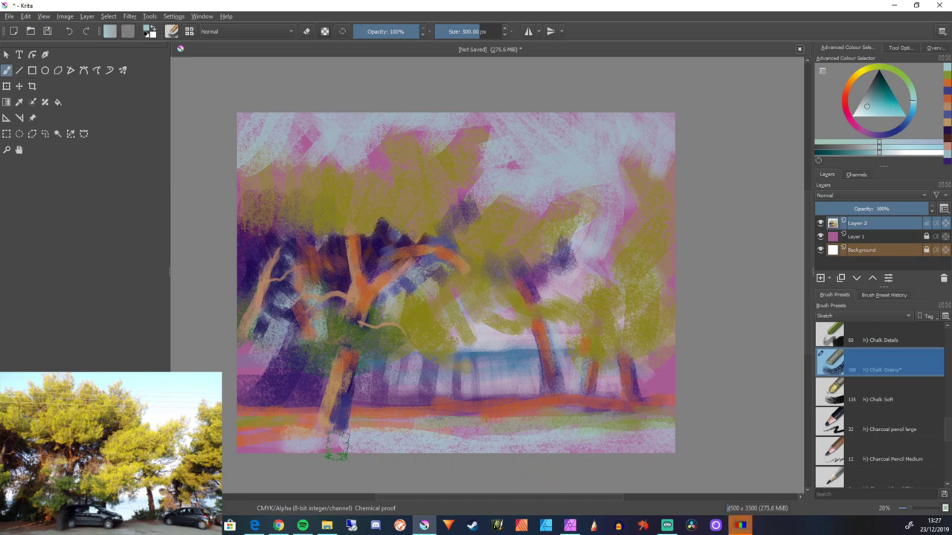
pyautogui.moveTo(293, 436); pyautogui.dragTo(245, 441)
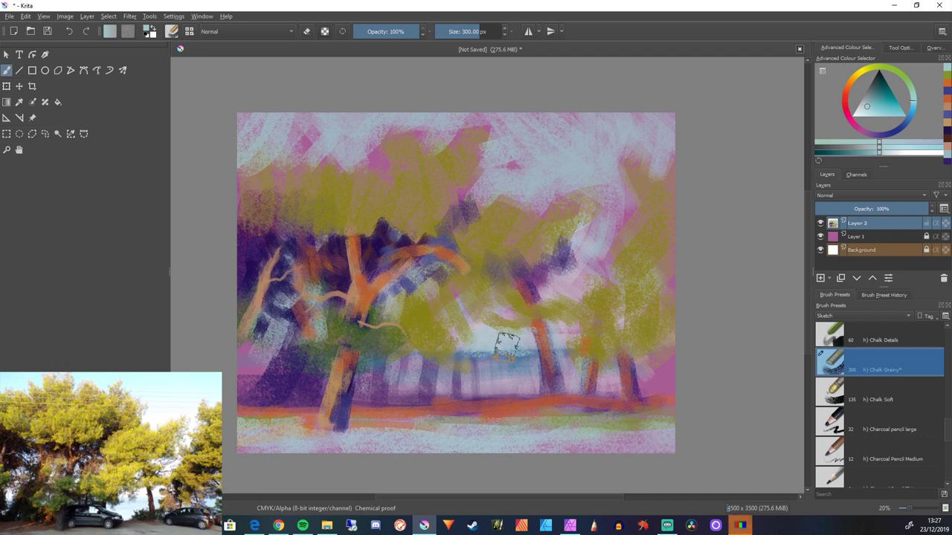
# Reduce the brush to 188 px and paint pale cyan-blue across the distant horizon between the trunks, extending toward the foreground tree
pyautogui.press('[')
pyautogui.press('[')
pyautogui.press('[')
pyautogui.press('[')
pyautogui.press('[')
pyautogui.press('[')
pyautogui.press('[')
pyautogui.moveTo(531, 345); pyautogui.dragTo(459, 347)
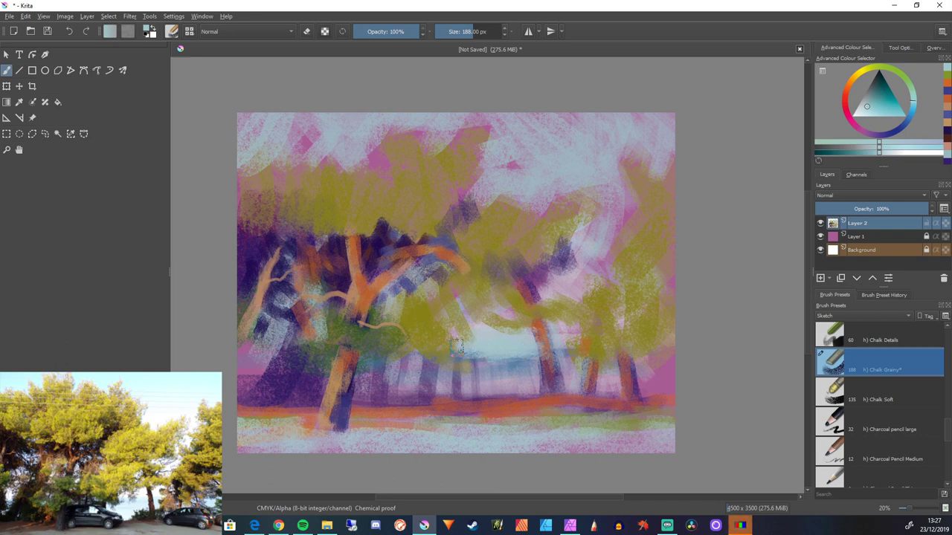
pyautogui.moveTo(494, 352)
pyautogui.mouseDown()
pyautogui.moveTo(387, 351)
pyautogui.moveTo(433, 350)
pyautogui.moveTo(382, 357)
pyautogui.mouseUp()
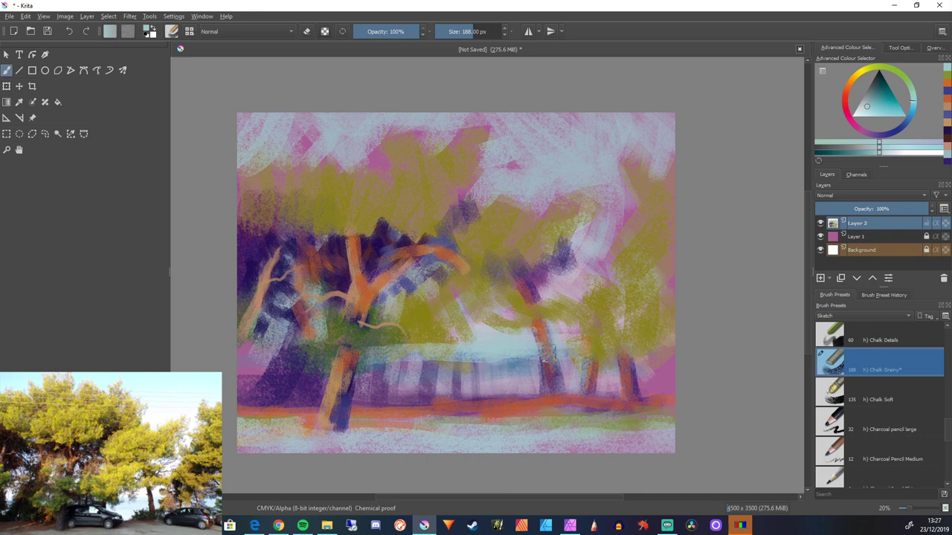
# Paint pale cyan and a darker teal band across the distant water between the trunks, softening below it with the sampled pale cyan
pyautogui.moveTo(555, 354); pyautogui.dragTo(415, 348)
pyautogui.moveTo(501, 364)
pyautogui.mouseDown()
pyautogui.moveTo(450, 351)
pyautogui.moveTo(379, 356)
pyautogui.mouseUp()
pyautogui.moveTo(886, 98); pyautogui.dragTo(887, 95)
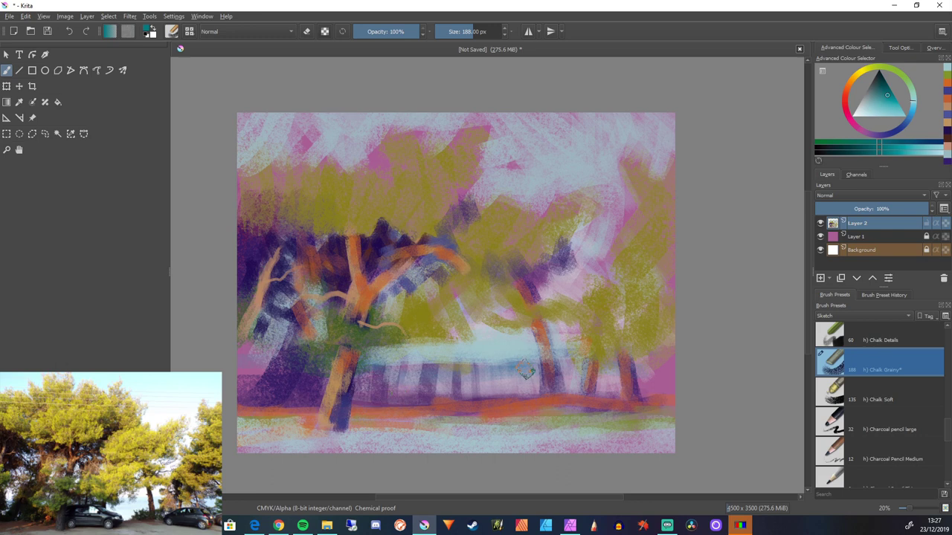
pyautogui.moveTo(533, 367); pyautogui.dragTo(414, 365)
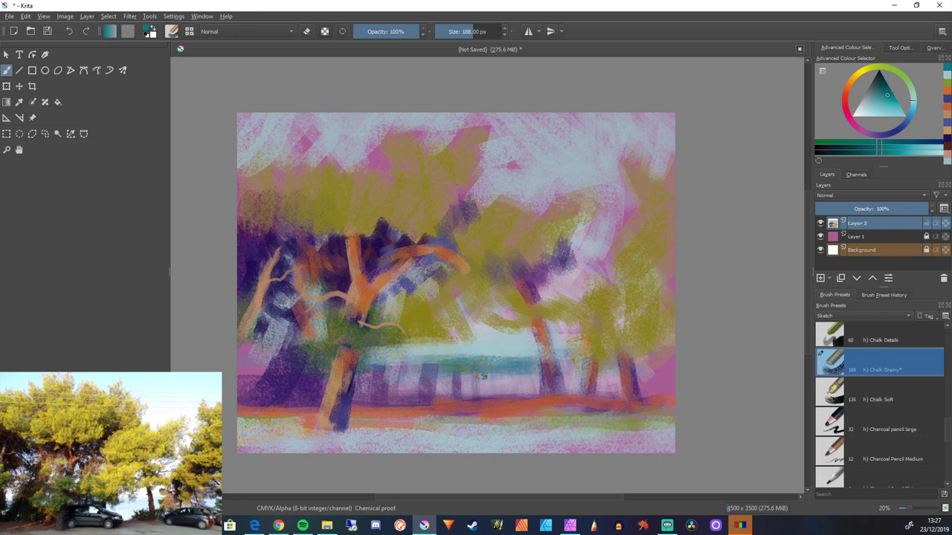
pyautogui.keyDown('ctrl'); pyautogui.click(554, 335); pyautogui.keyUp('ctrl')
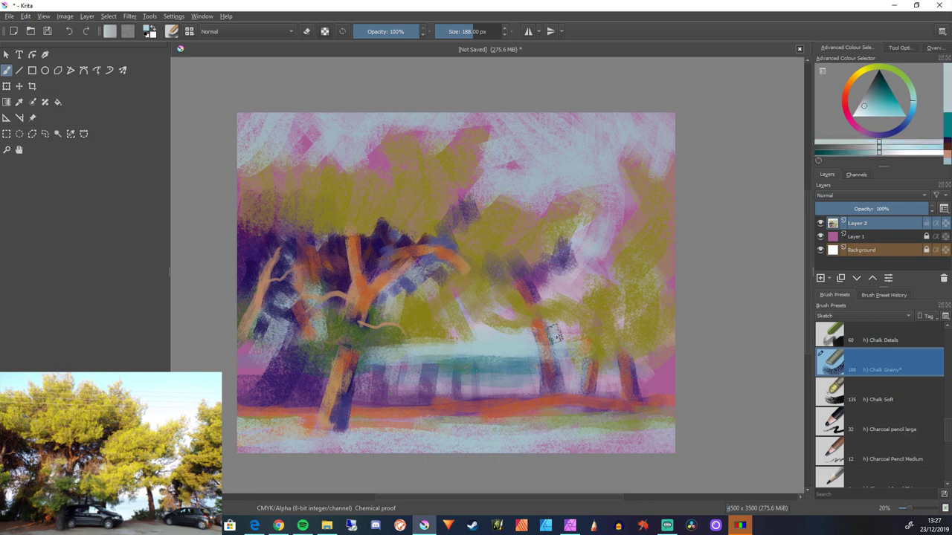
pyautogui.moveTo(515, 379)
pyautogui.mouseDown()
pyautogui.moveTo(423, 389)
pyautogui.moveTo(475, 383)
pyautogui.moveTo(386, 378)
pyautogui.moveTo(503, 359)
pyautogui.moveTo(383, 357)
pyautogui.moveTo(447, 376)
pyautogui.moveTo(390, 369)
pyautogui.mouseUp()
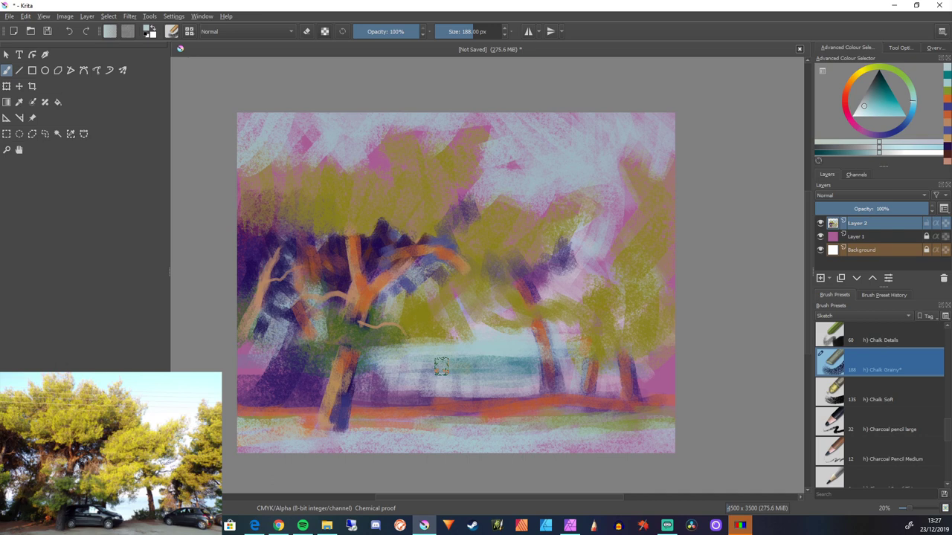
# Choose a deep blue and paint two background trunks standing against the water right of the main trunk
pyautogui.click(900, 128)
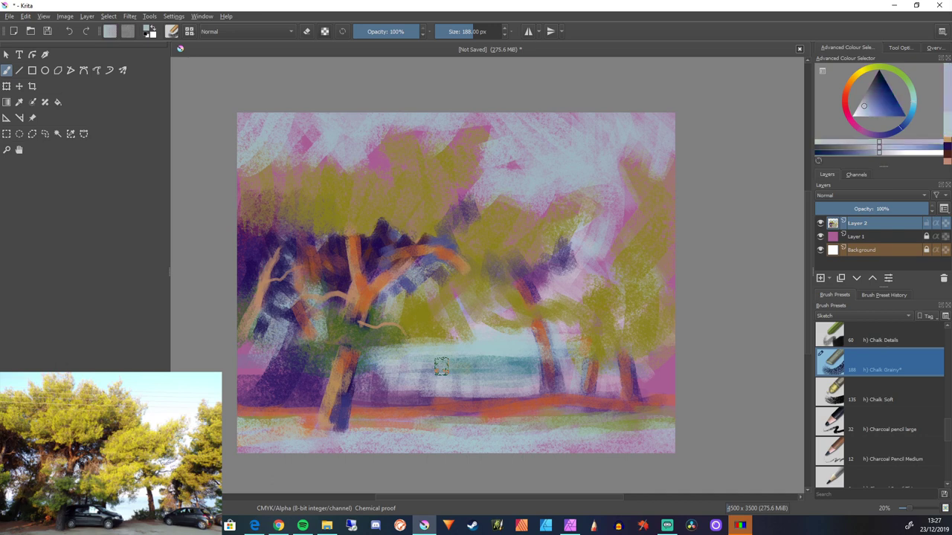
pyautogui.click(887, 106)
pyautogui.click(887, 101)
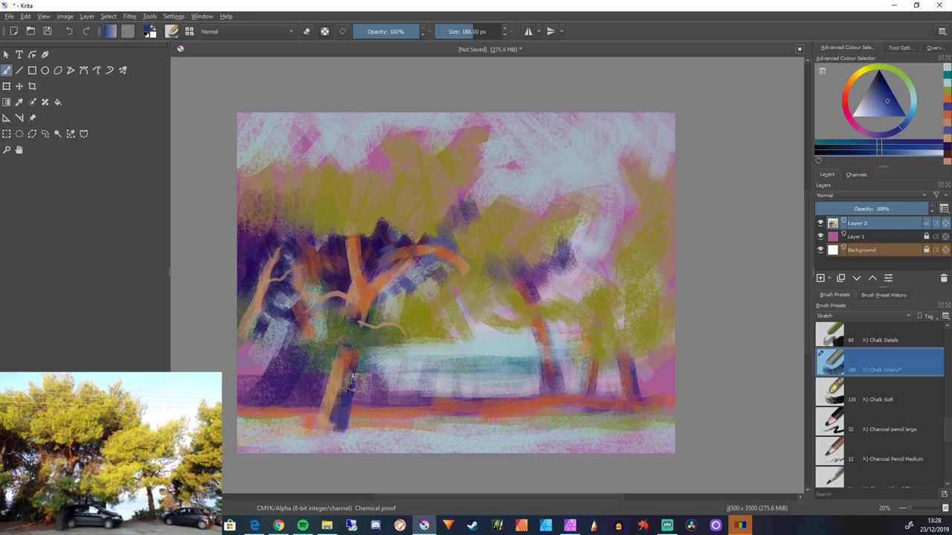
pyautogui.moveTo(402, 350); pyautogui.dragTo(400, 389)
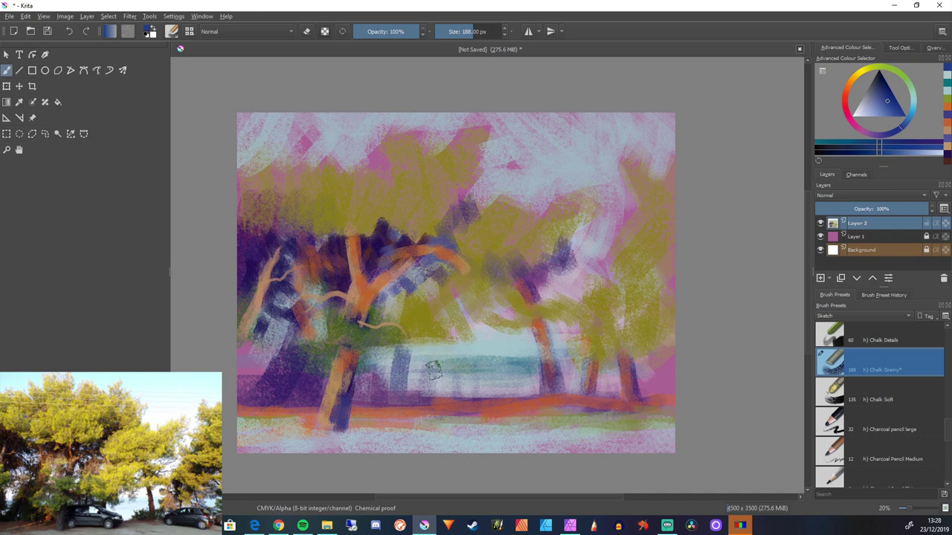
pyautogui.moveTo(446, 339)
pyautogui.mouseDown()
pyautogui.moveTo(449, 399)
pyautogui.moveTo(407, 404)
pyautogui.mouseUp()
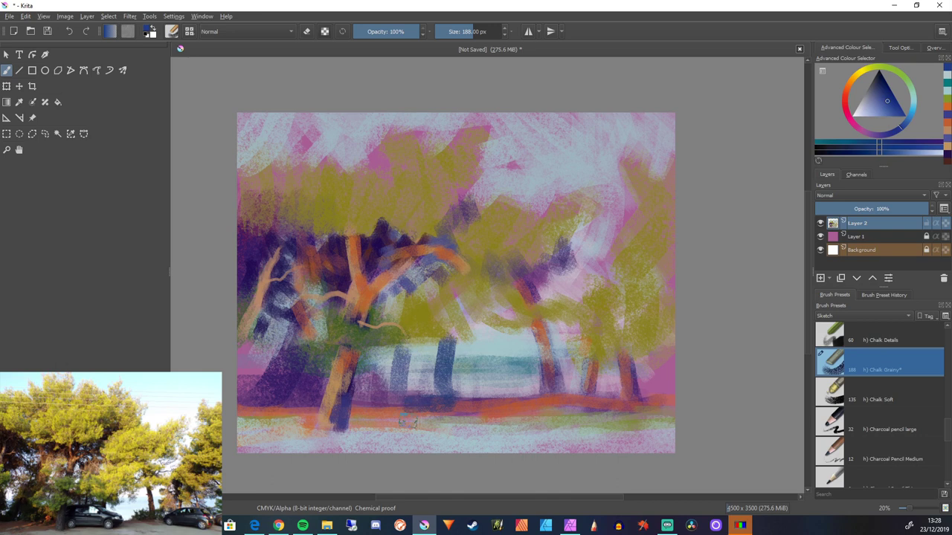
# Sample a dark violet-blue, reduce the brush to 126 px, and darken the nearer background trunk and the ground at its base
pyautogui.keyDown('ctrl'); pyautogui.click(392, 402); pyautogui.keyUp('ctrl')
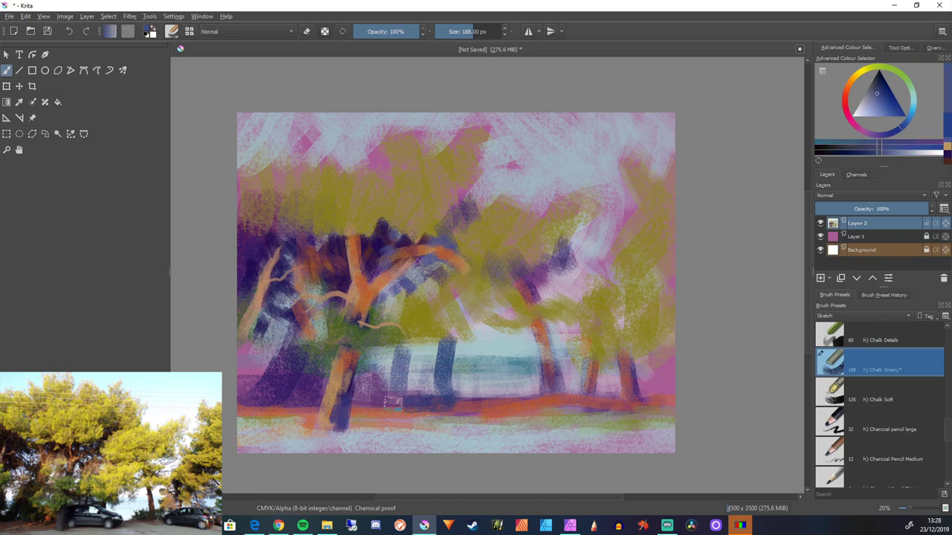
pyautogui.keyDown('ctrl'); pyautogui.click(393, 403); pyautogui.keyUp('ctrl')
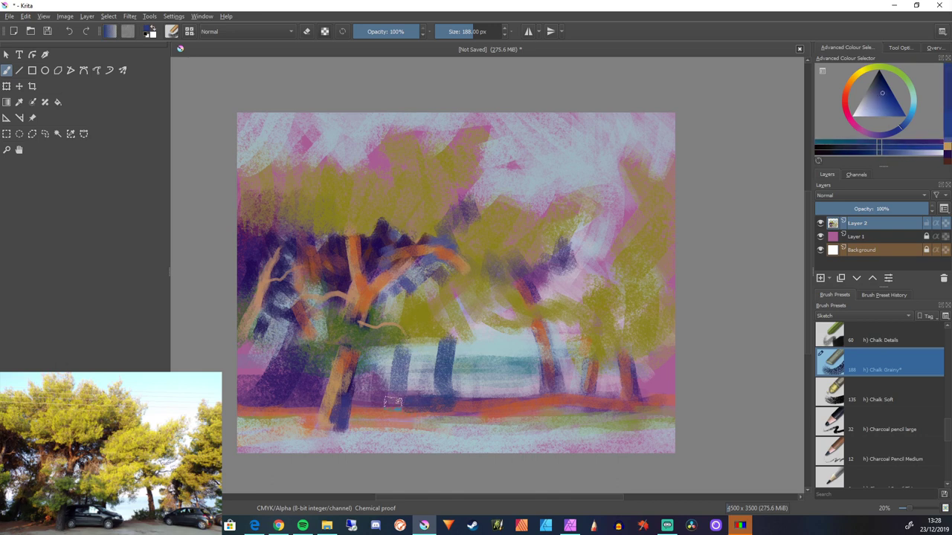
pyautogui.keyDown('ctrl'); pyautogui.click(393, 402); pyautogui.keyUp('ctrl')
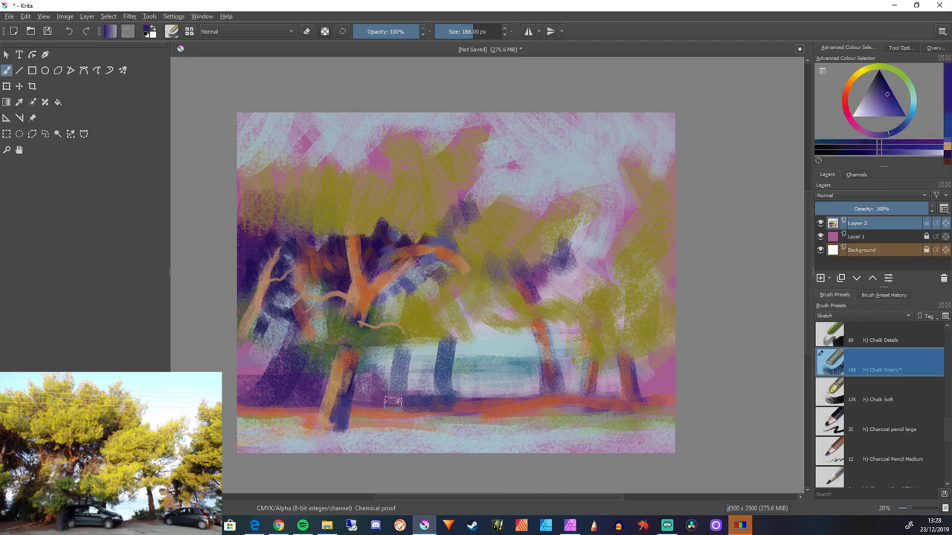
pyautogui.press('[')
pyautogui.press('[')
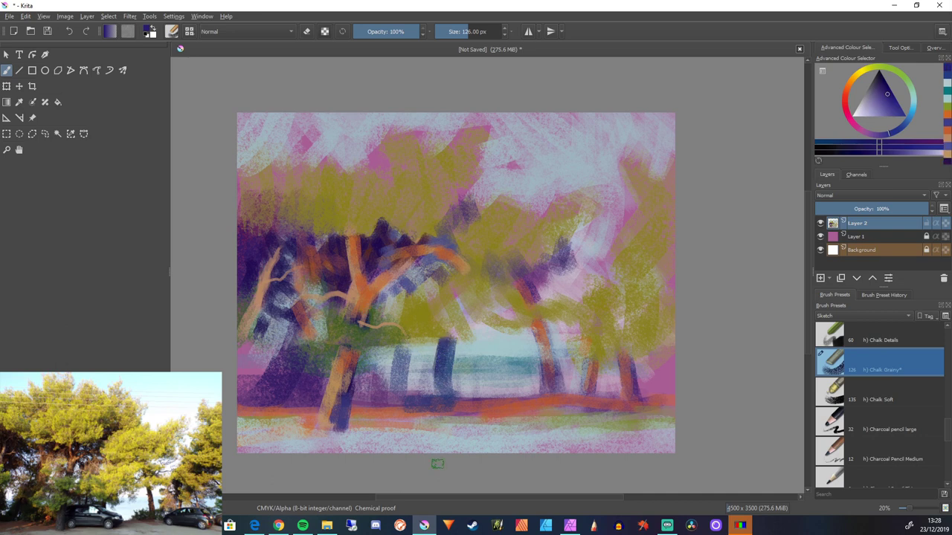
pyautogui.moveTo(389, 355); pyautogui.dragTo(402, 402)
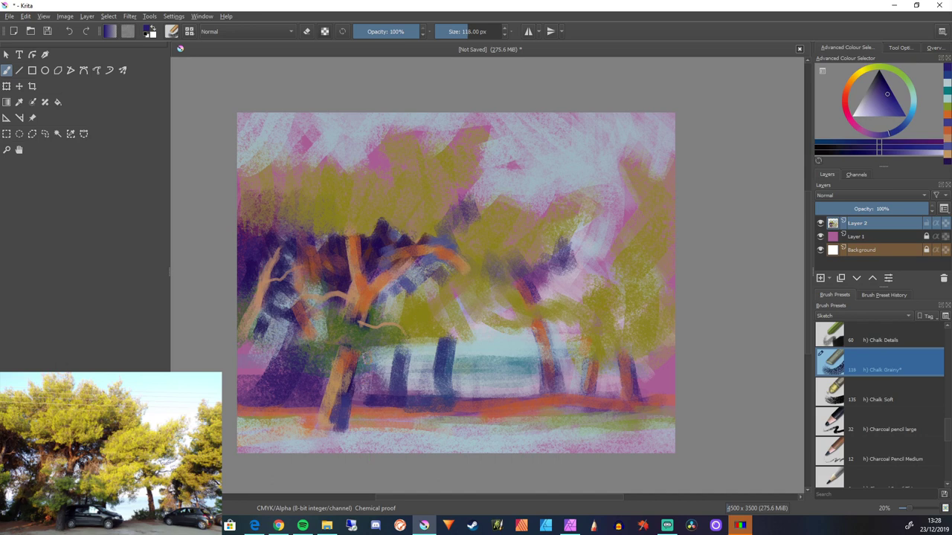
# Reduce the brush to 55 px and paint two thin dark violet-blue trunks just right of the main trunk
pyautogui.press('[')
pyautogui.press('[')
pyautogui.press('[')
pyautogui.press('[')
pyautogui.press('[')
pyautogui.press('[')
pyautogui.press('[')
pyautogui.press('[')
pyautogui.press('[')
pyautogui.press('[')
pyautogui.press('[')
pyautogui.press('[')
pyautogui.moveTo(378, 328); pyautogui.dragTo(387, 396)
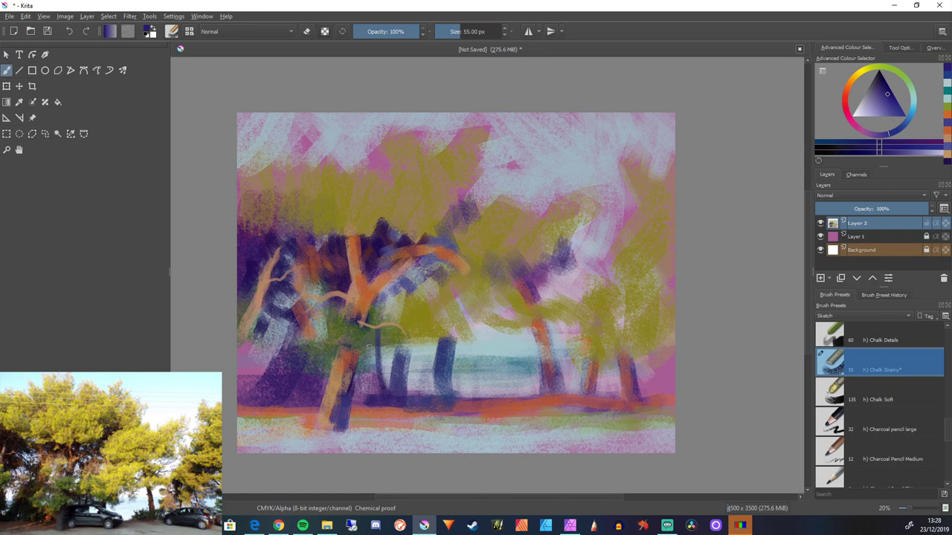
pyautogui.moveTo(368, 345)
pyautogui.mouseDown()
pyautogui.moveTo(370, 400)
pyautogui.moveTo(357, 398)
pyautogui.mouseUp()
# Darken the base of the second background trunk and extend its violet-blue ground shadow along the orange band
pyautogui.moveTo(473, 403); pyautogui.dragTo(447, 398)
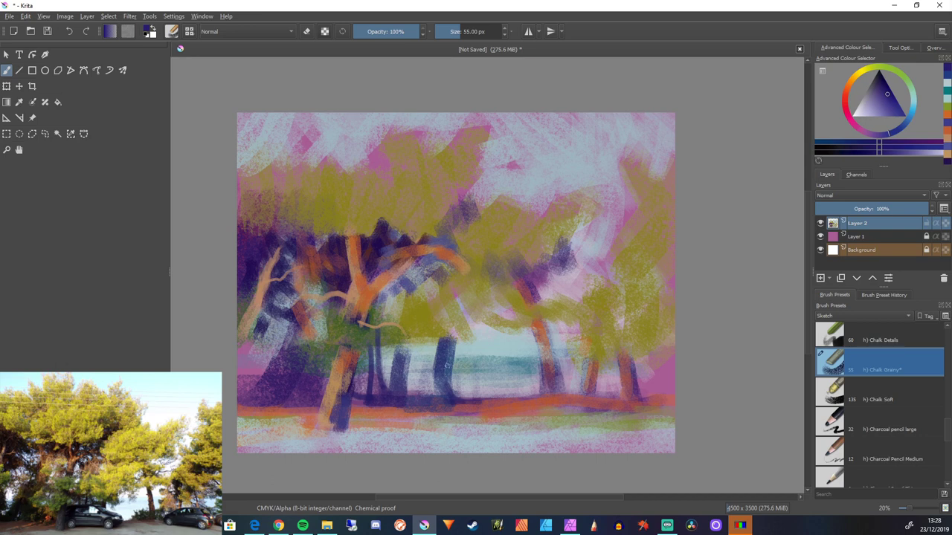
pyautogui.moveTo(446, 365)
pyautogui.mouseDown()
pyautogui.moveTo(451, 402)
pyautogui.moveTo(439, 399)
pyautogui.mouseUp()
pyautogui.moveTo(525, 399); pyautogui.dragTo(468, 400)
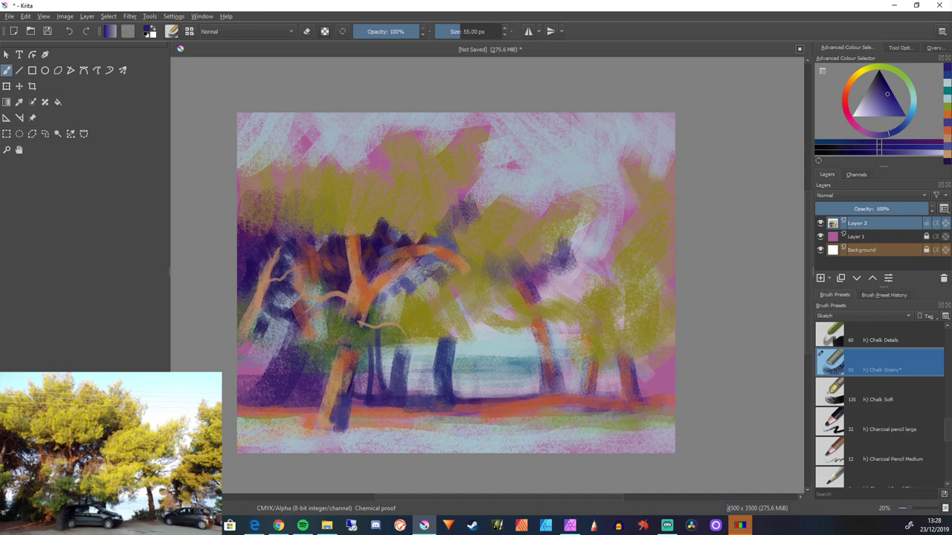
# Enlarge the brush to 320 px and paint dark violet-blue over the left-hand shadow mass down to the orange band
pyautogui.press(']')
pyautogui.press(']')
pyautogui.press(']')
pyautogui.press(']')
pyautogui.press(']')
pyautogui.press(']')
pyautogui.press(']')
pyautogui.press(']')
pyautogui.press(']')
pyautogui.press(']')
pyautogui.press(']')
pyautogui.press(']')
pyautogui.press(']')
pyautogui.press(']')
pyautogui.press(']')
pyautogui.press(']')
pyautogui.press(']')
pyautogui.press(']')
pyautogui.press(']')
pyautogui.press(']')
pyautogui.moveTo(272, 359)
pyautogui.mouseDown()
pyautogui.moveTo(265, 387)
pyautogui.moveTo(247, 388)
pyautogui.moveTo(240, 284)
pyautogui.moveTo(231, 381)
pyautogui.mouseUp()
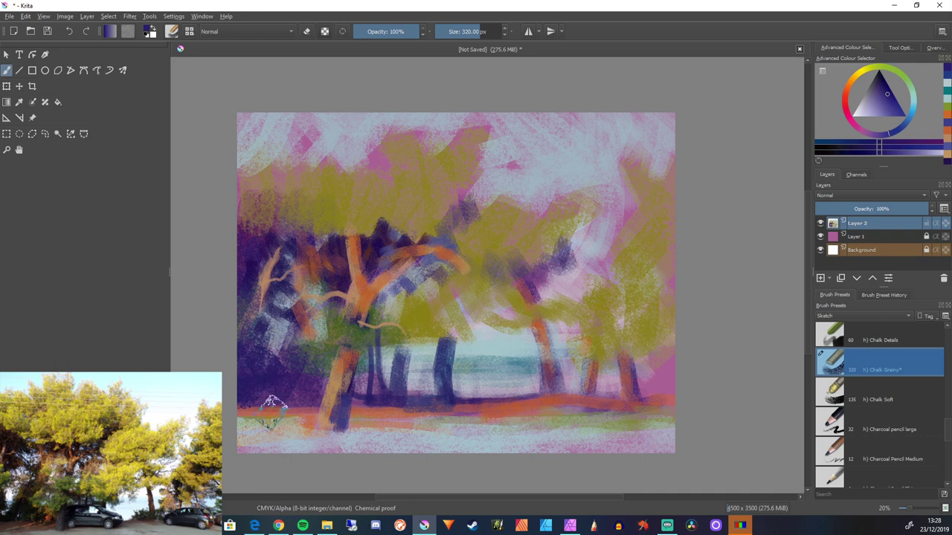
pyautogui.moveTo(312, 398)
pyautogui.mouseDown()
pyautogui.moveTo(230, 411)
pyautogui.moveTo(262, 435)
pyautogui.mouseUp()
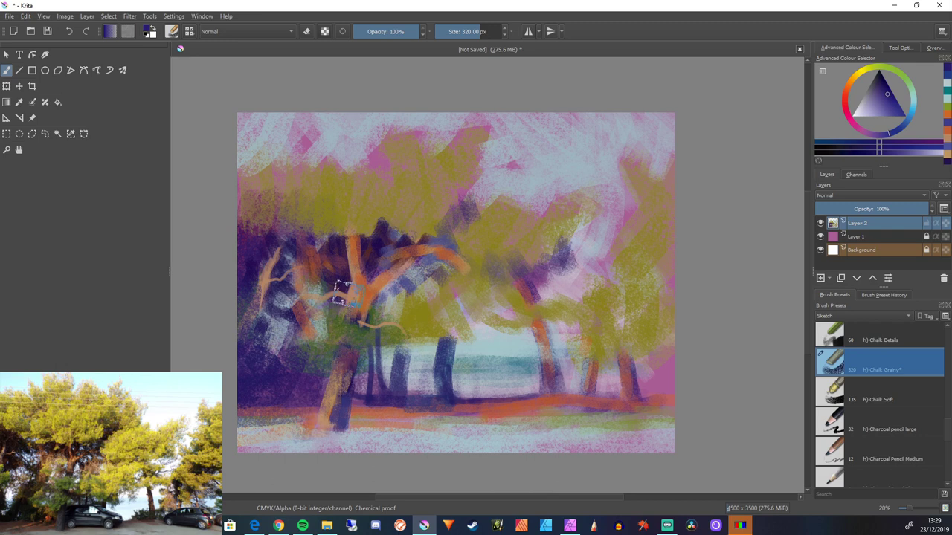
# Reduce the brush to 201 px and paint dark violet-blue over the main trunk just below its fork
pyautogui.press('[')
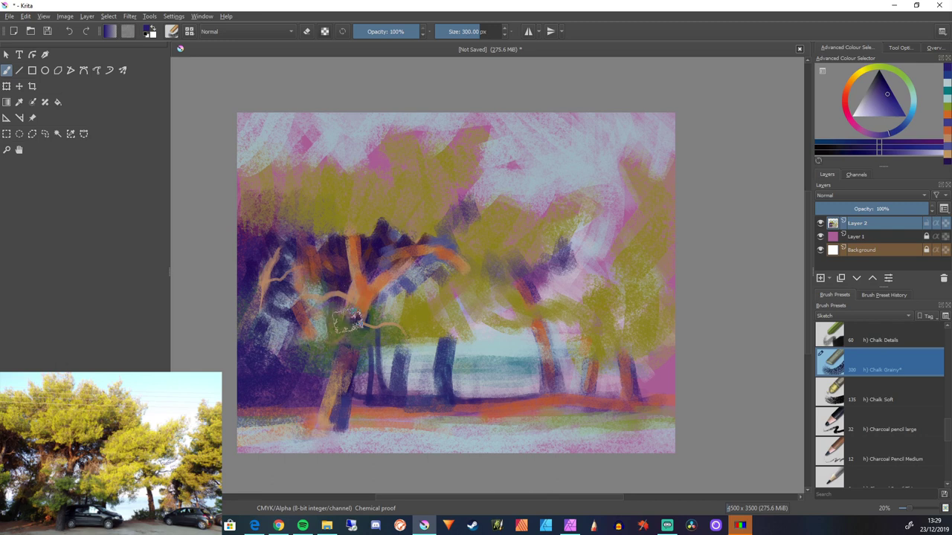
pyautogui.press('[')
pyautogui.press('[')
pyautogui.press('[')
pyautogui.press('[')
pyautogui.press('[')
pyautogui.press('[')
pyautogui.moveTo(356, 318)
pyautogui.mouseDown()
pyautogui.moveTo(341, 323)
pyautogui.moveTo(353, 314)
pyautogui.moveTo(339, 311)
pyautogui.moveTo(335, 344)
pyautogui.mouseUp()
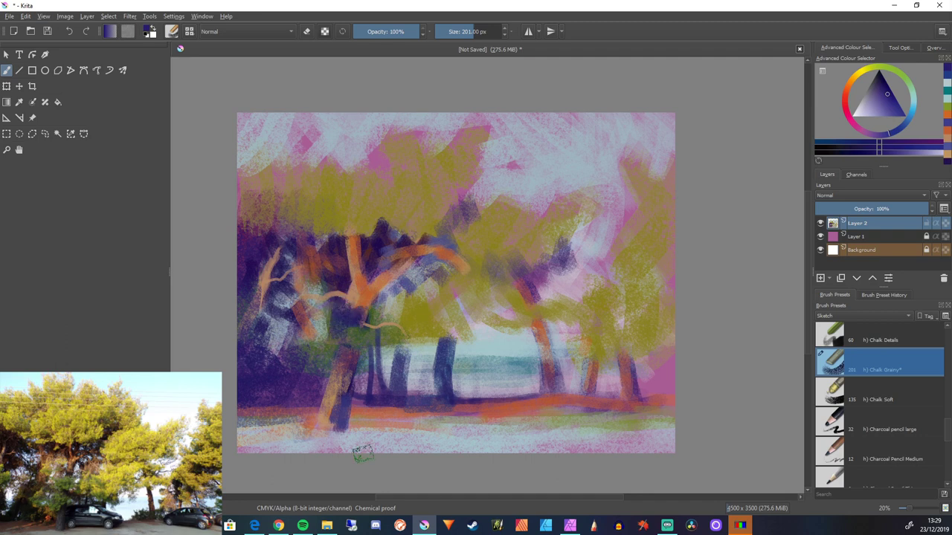
# Shrink the brush slightly and paint dark violet-blue shadow along the main tree's upright branch and under its arched branch
pyautogui.press('[')
pyautogui.moveTo(353, 240); pyautogui.dragTo(351, 276)
pyautogui.moveTo(342, 238)
pyautogui.mouseDown()
pyautogui.moveTo(349, 283)
pyautogui.moveTo(379, 296)
pyautogui.moveTo(417, 258)
pyautogui.mouseUp()
# Reduce the brush to 78 px and paint dark violet-blue shadows down the three right-hand trunks
pyautogui.press('[')
pyautogui.press('[')
pyautogui.press('[')
pyautogui.press('[')
pyautogui.press('[')
pyautogui.press('[')
pyautogui.press('[')
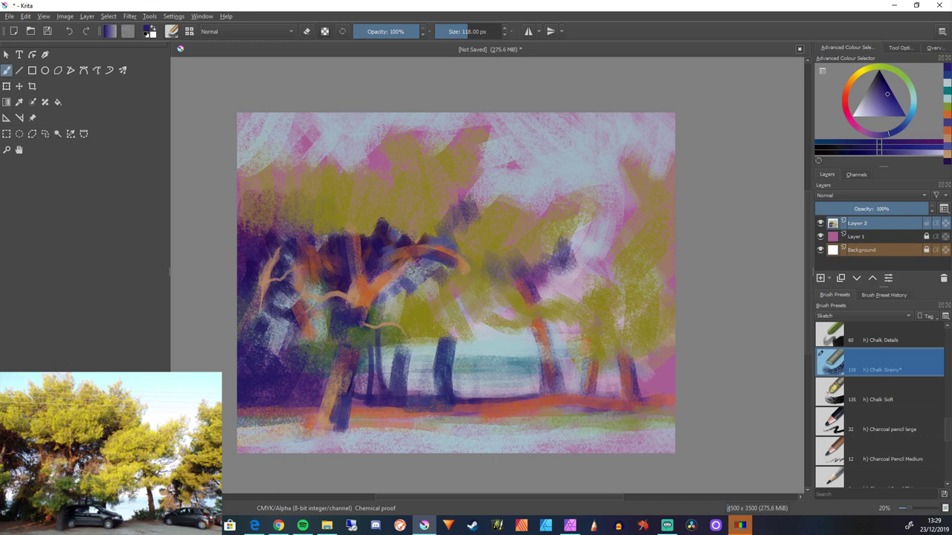
pyautogui.press('[')
pyautogui.press('[')
pyautogui.press('[')
pyautogui.press('[')
pyautogui.press('[')
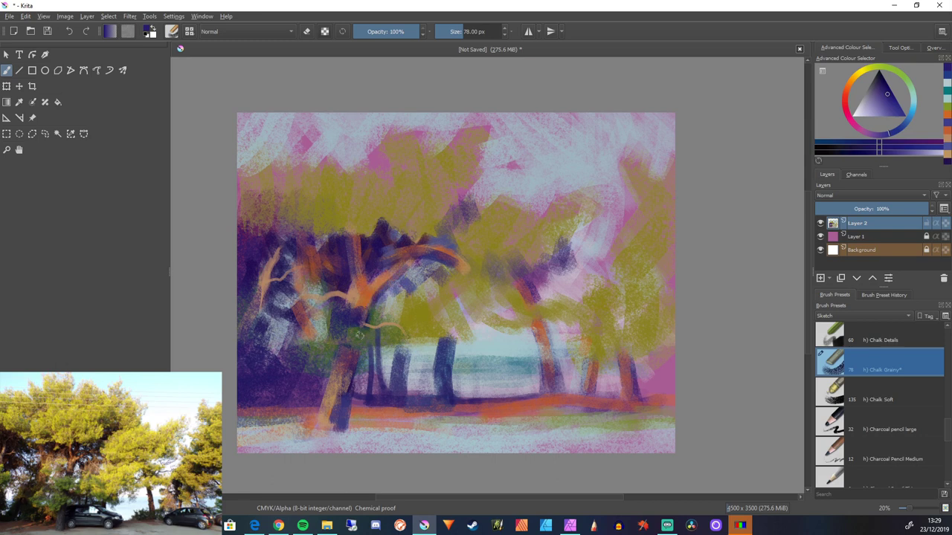
pyautogui.moveTo(547, 336)
pyautogui.mouseDown()
pyautogui.moveTo(565, 394)
pyautogui.moveTo(544, 388)
pyautogui.moveTo(562, 397)
pyautogui.mouseUp()
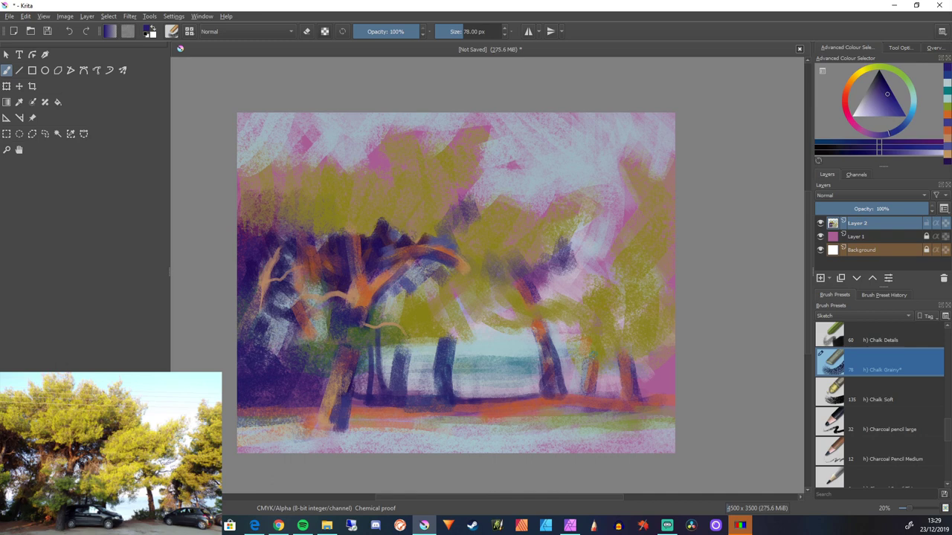
pyautogui.moveTo(595, 350); pyautogui.dragTo(587, 387)
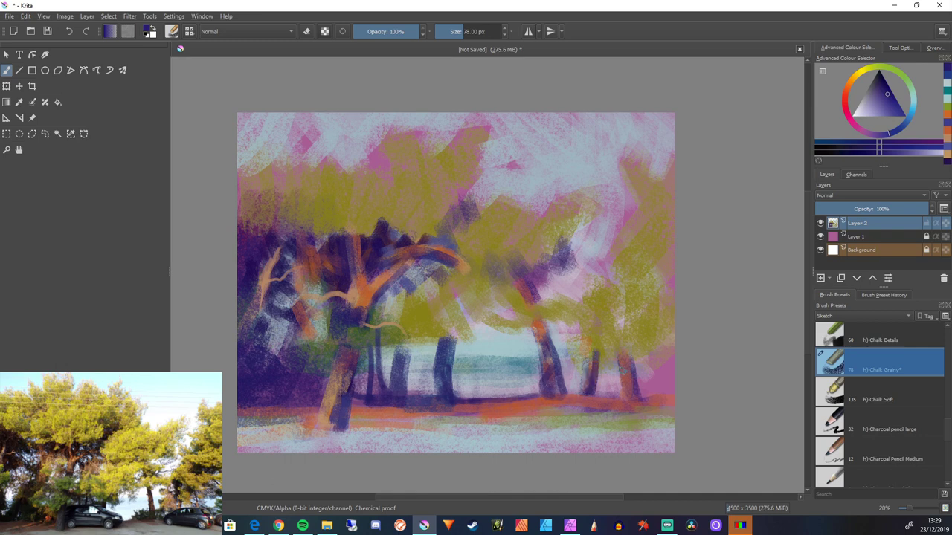
pyautogui.moveTo(625, 354); pyautogui.dragTo(634, 396)
# Choose a muted tan, then a lighter warm peach, and highlight the main tree's upright branch
pyautogui.keyDown('ctrl'); pyautogui.click(623, 377); pyautogui.keyUp('ctrl')
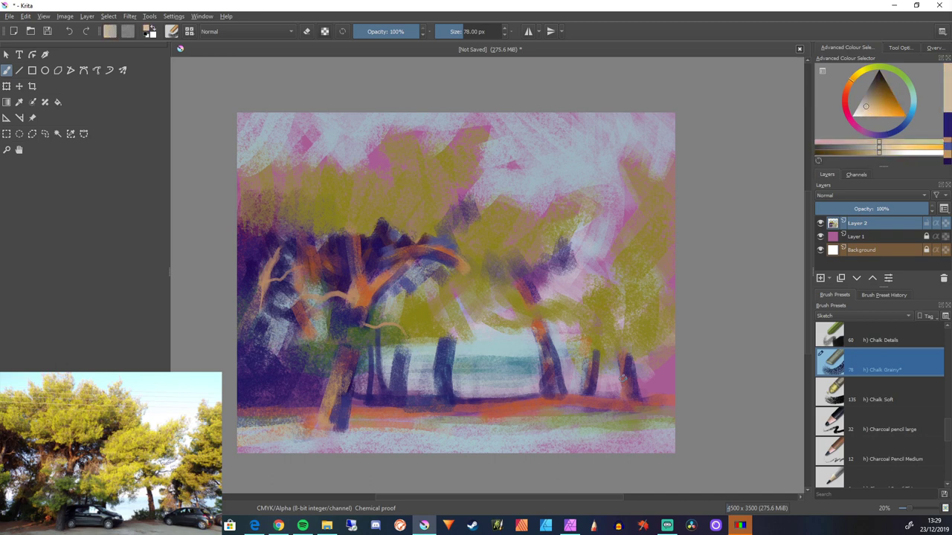
pyautogui.press('k')
pyautogui.press('k')
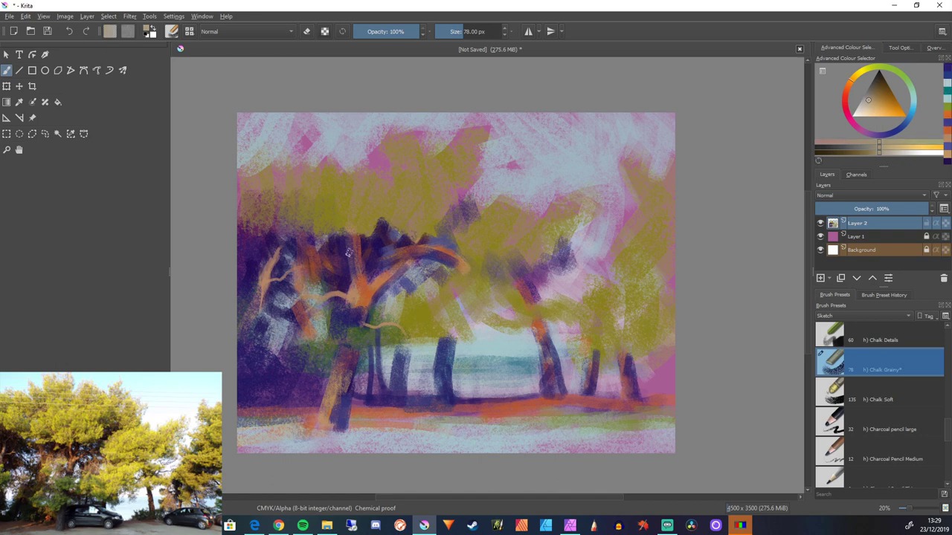
pyautogui.moveTo(350, 252); pyautogui.dragTo(355, 238)
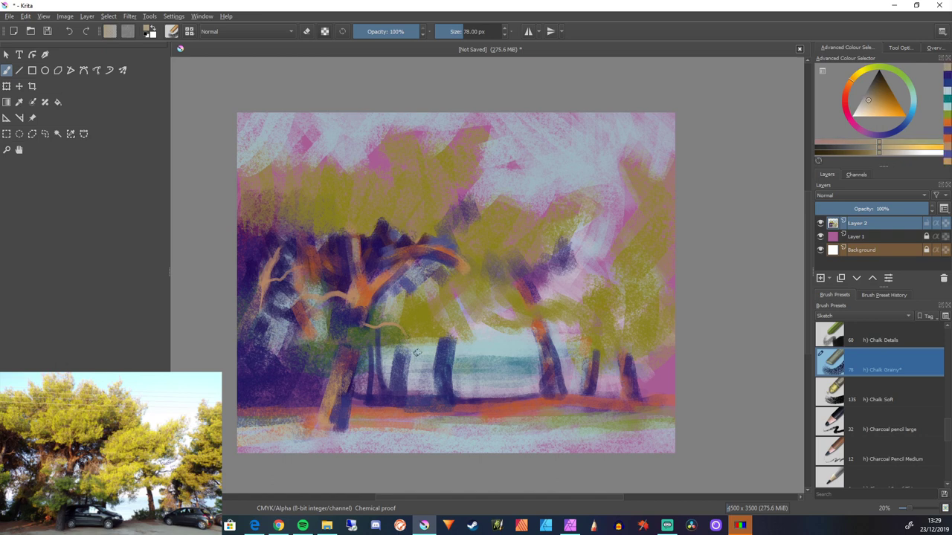
pyautogui.moveTo(878, 109); pyautogui.dragTo(870, 109)
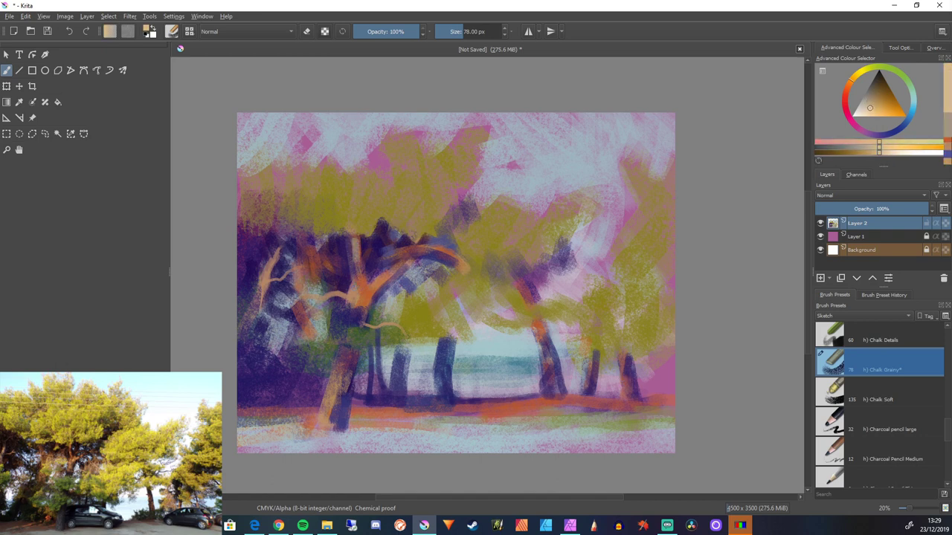
pyautogui.click(354, 261)
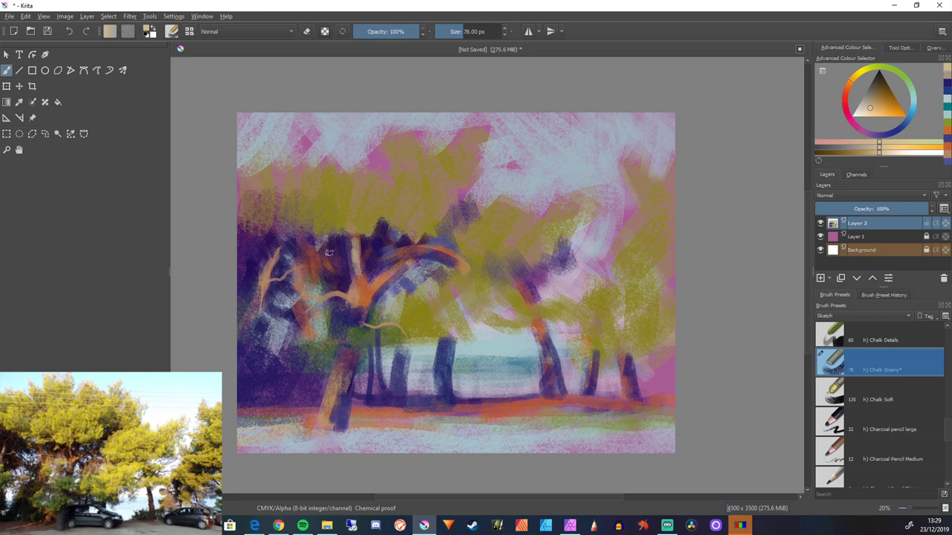
pyautogui.moveTo(352, 240); pyautogui.dragTo(354, 260)
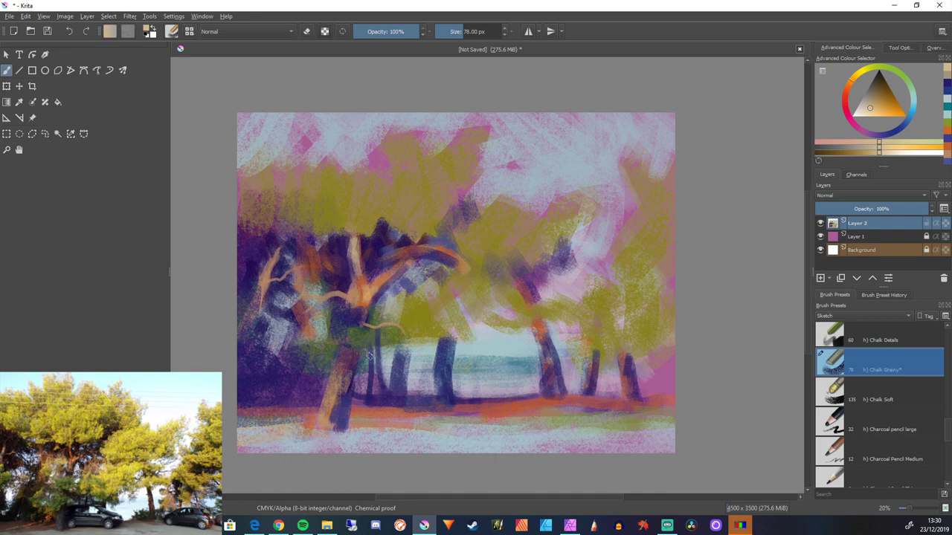
# Add warm peach highlights to the main tree's fork, left side branch and lower trunk, the far-left tree, and a background trunk
pyautogui.moveTo(374, 283); pyautogui.dragTo(372, 298)
pyautogui.moveTo(356, 287)
pyautogui.mouseDown()
pyautogui.moveTo(347, 326)
pyautogui.moveTo(323, 301)
pyautogui.mouseUp()
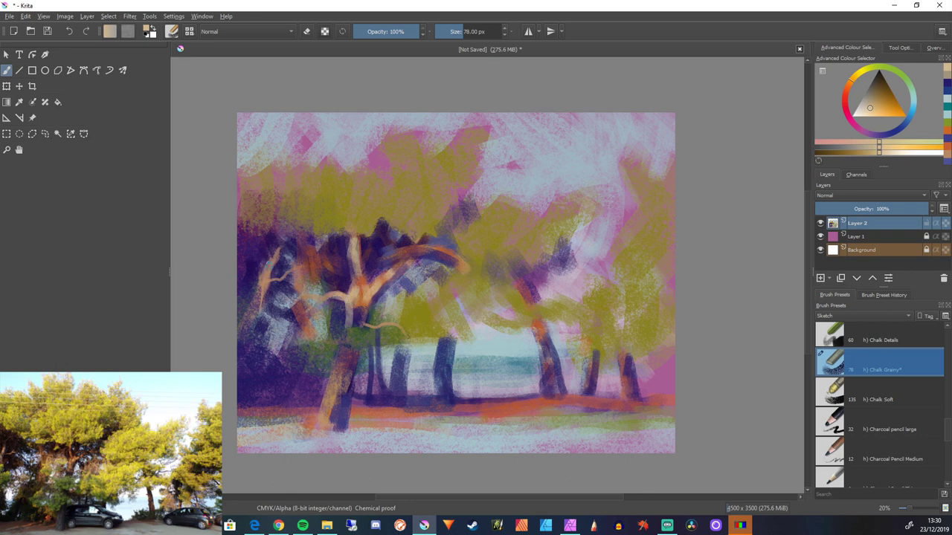
pyautogui.moveTo(268, 262); pyautogui.dragTo(241, 322)
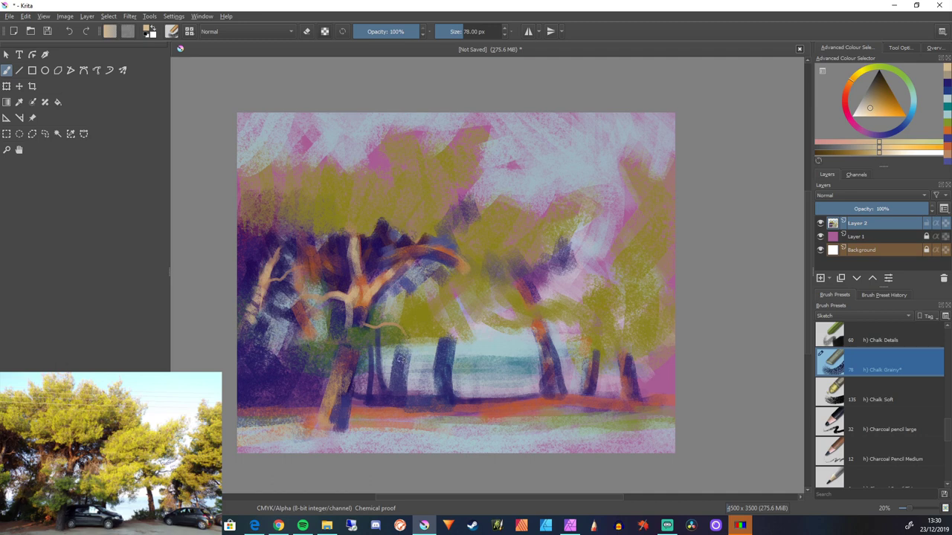
pyautogui.moveTo(401, 357); pyautogui.dragTo(399, 350)
pyautogui.moveTo(336, 373)
pyautogui.mouseDown()
pyautogui.moveTo(336, 417)
pyautogui.moveTo(349, 435)
pyautogui.mouseUp()
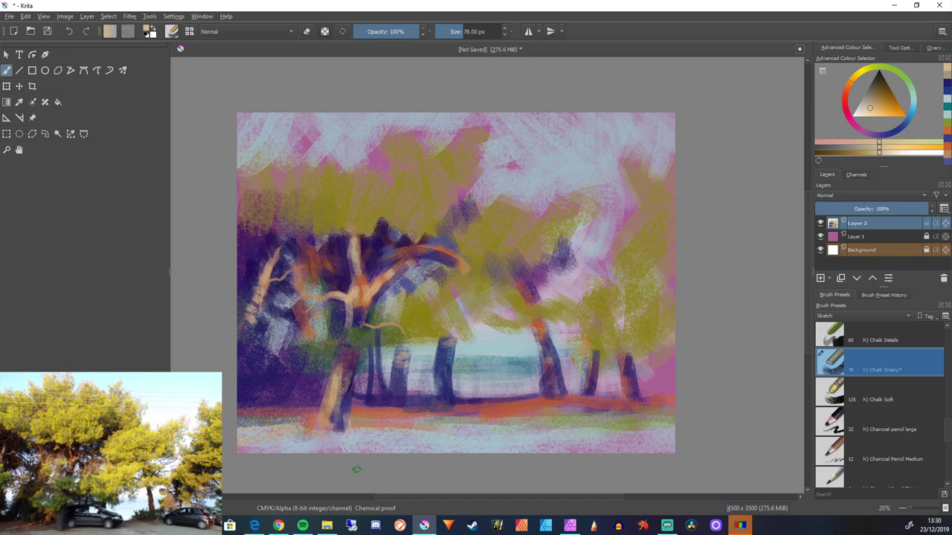
# Choose a soft yellow, enlarge the brush to 281 px and paint sunlit foliage across the lower canopy above the main tree's branches
pyautogui.click(866, 69)
pyautogui.click(881, 98)
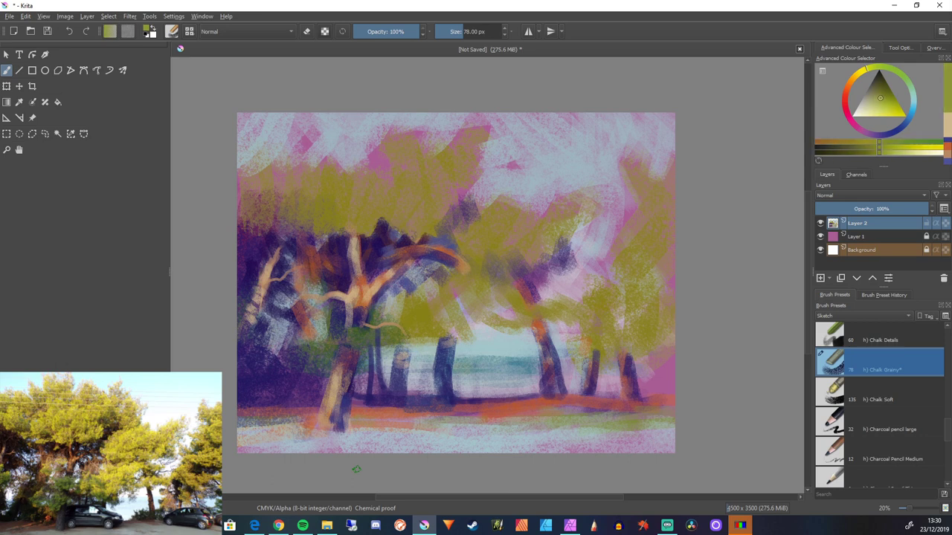
pyautogui.moveTo(880, 98); pyautogui.dragTo(877, 109)
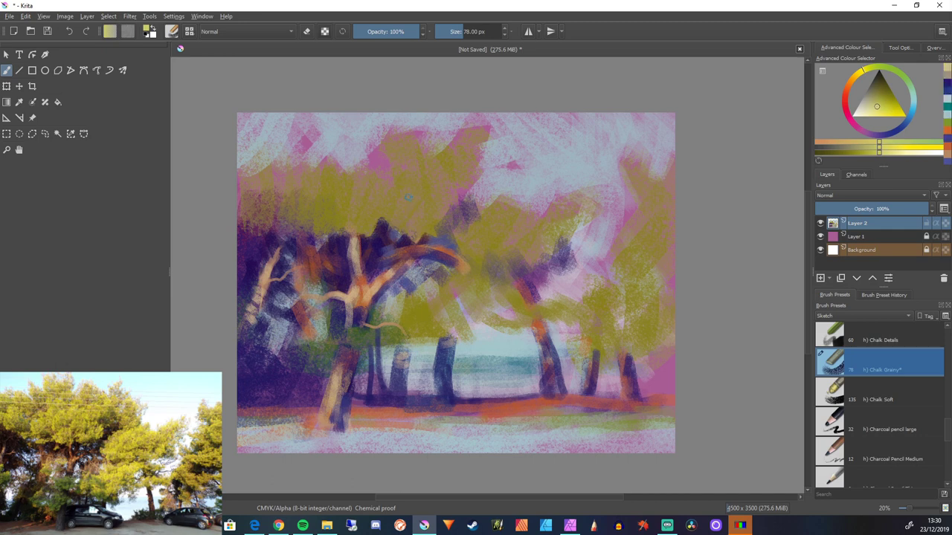
pyautogui.press(']')
pyautogui.press(']')
pyautogui.press(']')
pyautogui.press(']')
pyautogui.press(']')
pyautogui.press(']')
pyautogui.press(']')
pyautogui.press(']')
pyautogui.press(']')
pyautogui.press(']')
pyautogui.press(']')
pyautogui.press(']')
pyautogui.press(']')
pyautogui.press(']')
pyautogui.press(']')
pyautogui.press(']')
pyautogui.press(']')
pyautogui.moveTo(405, 202)
pyautogui.mouseDown()
pyautogui.moveTo(448, 221)
pyautogui.moveTo(407, 239)
pyautogui.moveTo(387, 236)
pyautogui.moveTo(388, 205)
pyautogui.moveTo(368, 236)
pyautogui.moveTo(371, 216)
pyautogui.moveTo(319, 246)
pyautogui.moveTo(320, 195)
pyautogui.moveTo(358, 216)
pyautogui.moveTo(391, 179)
pyautogui.moveTo(389, 201)
pyautogui.moveTo(410, 206)
pyautogui.moveTo(410, 171)
pyautogui.moveTo(366, 237)
pyautogui.moveTo(435, 203)
pyautogui.moveTo(430, 217)
pyautogui.moveTo(419, 189)
pyautogui.moveTo(442, 173)
pyautogui.moveTo(430, 204)
pyautogui.moveTo(469, 201)
pyautogui.mouseUp()
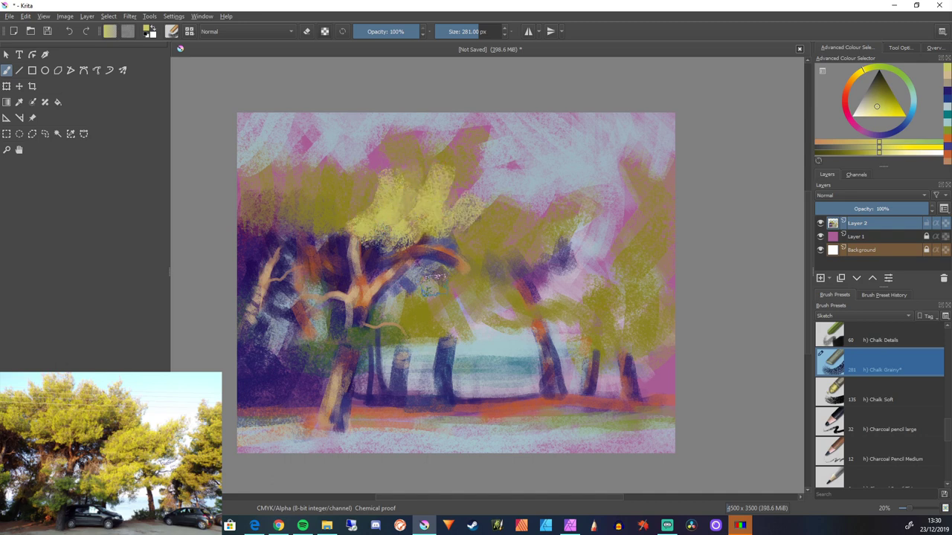
pyautogui.moveTo(347, 203)
pyautogui.mouseDown()
pyautogui.moveTo(336, 244)
pyautogui.moveTo(362, 220)
pyautogui.moveTo(350, 262)
pyautogui.mouseUp()
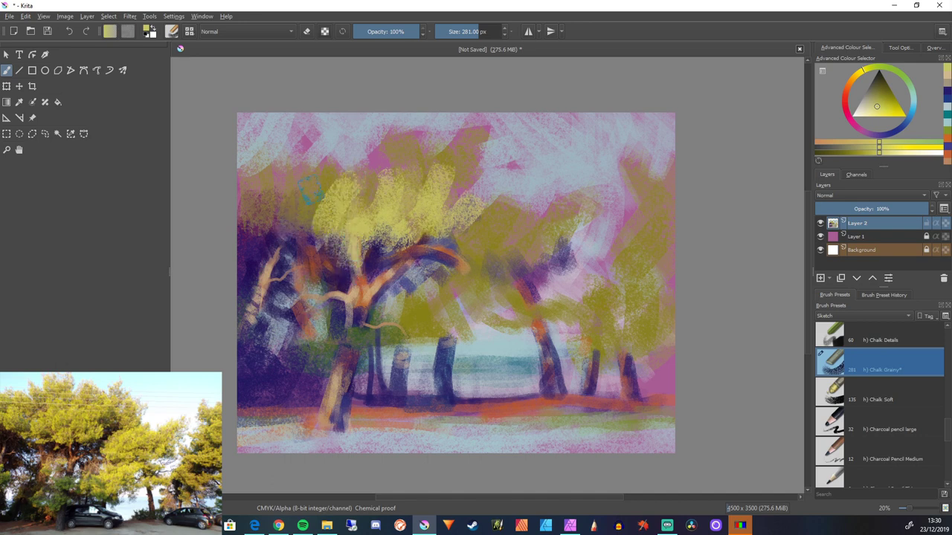
pyautogui.moveTo(311, 188)
pyautogui.mouseDown()
pyautogui.moveTo(306, 214)
pyautogui.moveTo(322, 221)
pyautogui.moveTo(309, 264)
pyautogui.mouseUp()
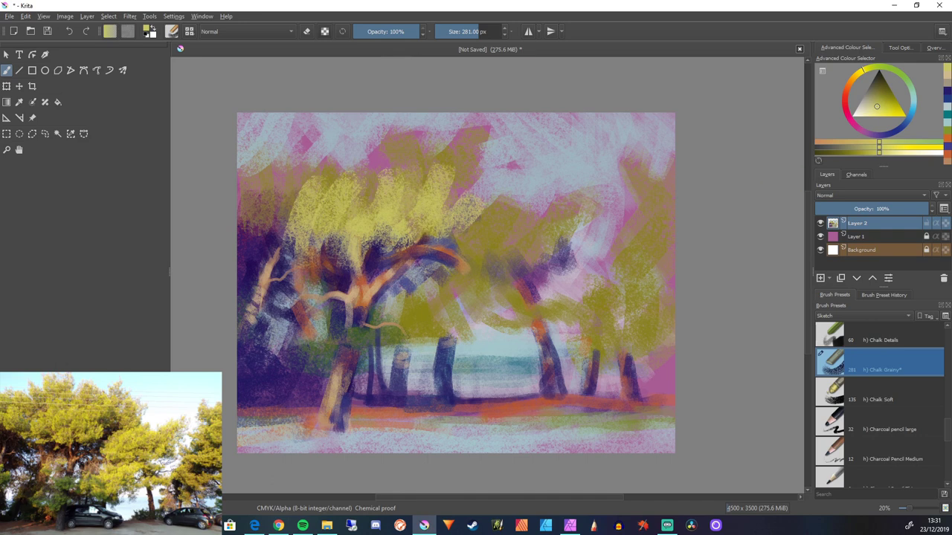
# Extend the soft yellow foliage over the main canopy's crown, its trailing edge above the arched branch, and the far-left treetop
pyautogui.moveTo(337, 124)
pyautogui.mouseDown()
pyautogui.moveTo(324, 168)
pyautogui.moveTo(336, 178)
pyautogui.moveTo(362, 192)
pyautogui.mouseUp()
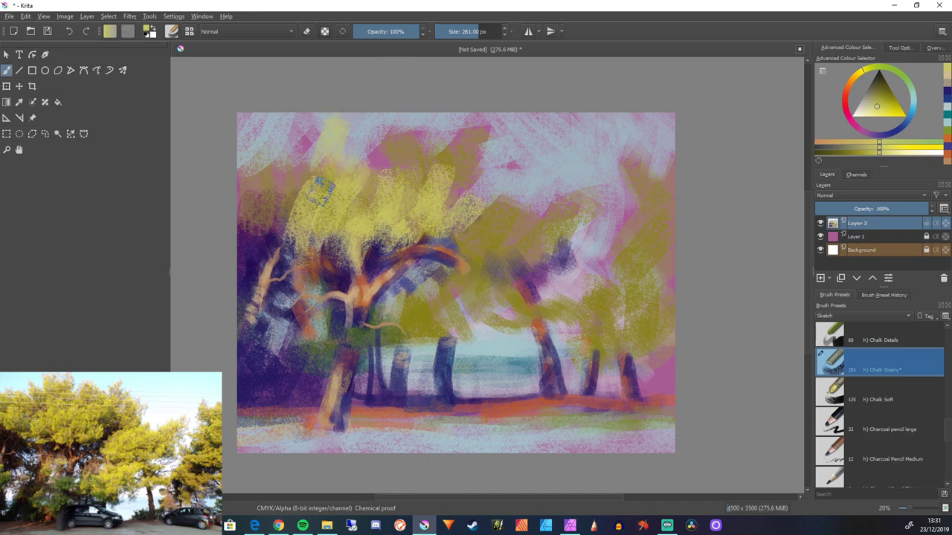
pyautogui.moveTo(302, 126); pyautogui.dragTo(323, 172)
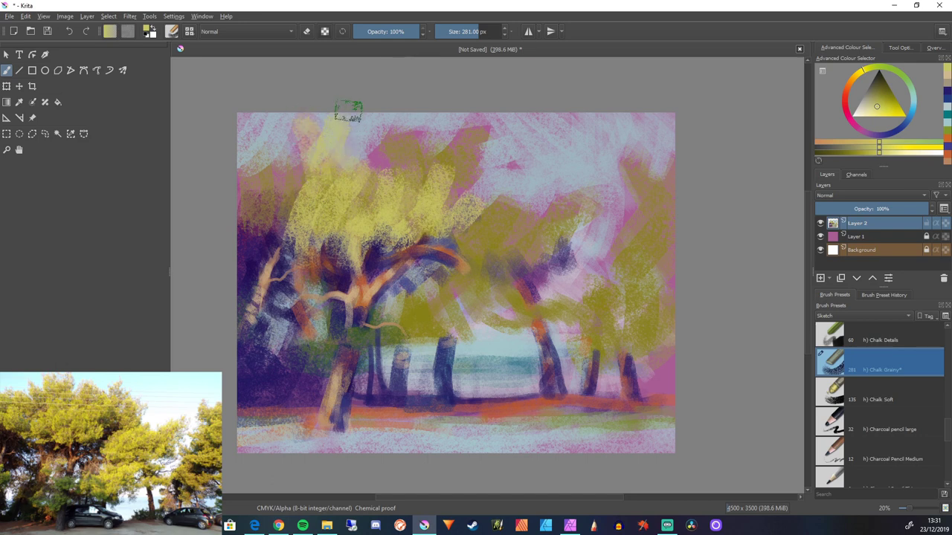
pyautogui.moveTo(345, 114)
pyautogui.mouseDown()
pyautogui.moveTo(337, 170)
pyautogui.moveTo(357, 168)
pyautogui.moveTo(382, 134)
pyautogui.moveTo(388, 199)
pyautogui.moveTo(366, 199)
pyautogui.moveTo(389, 132)
pyautogui.moveTo(397, 171)
pyautogui.moveTo(406, 169)
pyautogui.moveTo(398, 173)
pyautogui.moveTo(389, 153)
pyautogui.moveTo(358, 219)
pyautogui.moveTo(381, 206)
pyautogui.moveTo(436, 201)
pyautogui.moveTo(400, 182)
pyautogui.moveTo(436, 149)
pyautogui.moveTo(424, 192)
pyautogui.moveTo(441, 171)
pyautogui.moveTo(436, 187)
pyautogui.moveTo(449, 201)
pyautogui.moveTo(465, 135)
pyautogui.moveTo(460, 197)
pyautogui.moveTo(473, 175)
pyautogui.moveTo(461, 166)
pyautogui.moveTo(448, 202)
pyautogui.mouseUp()
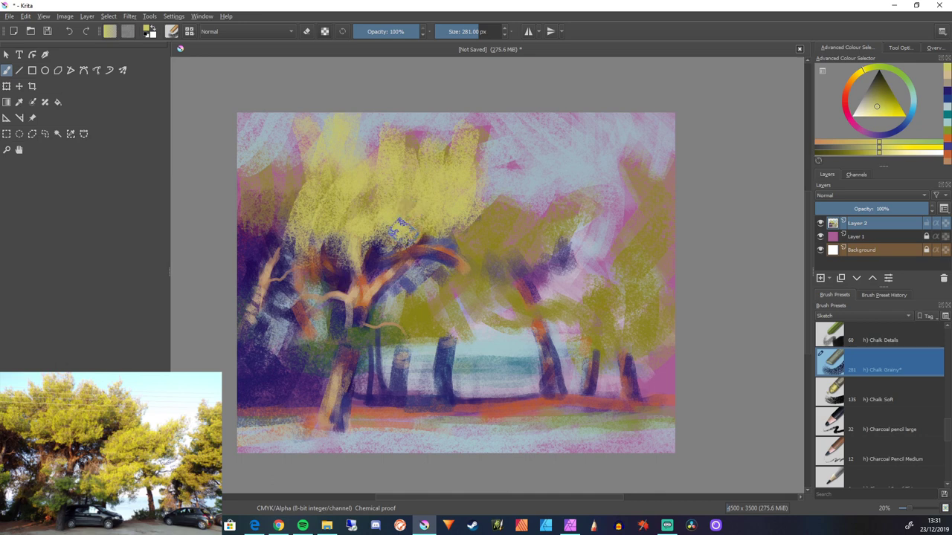
pyautogui.moveTo(488, 263)
pyautogui.mouseDown()
pyautogui.moveTo(462, 269)
pyautogui.moveTo(481, 272)
pyautogui.mouseUp()
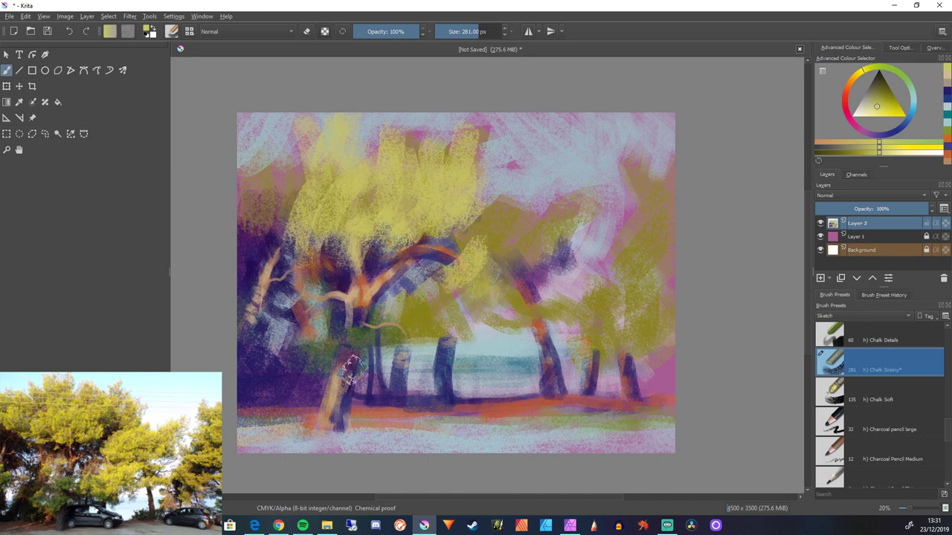
pyautogui.moveTo(475, 208); pyautogui.dragTo(492, 254)
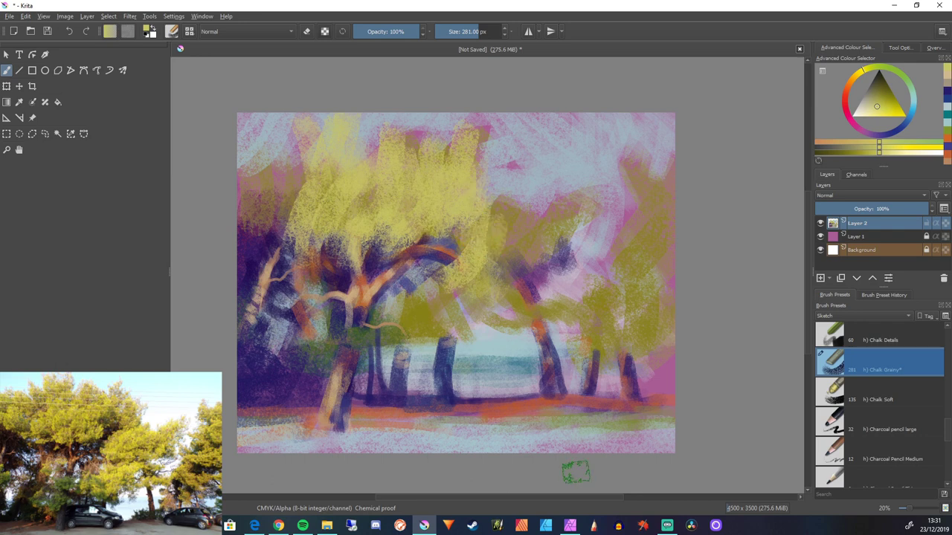
pyautogui.moveTo(275, 156); pyautogui.dragTo(289, 224)
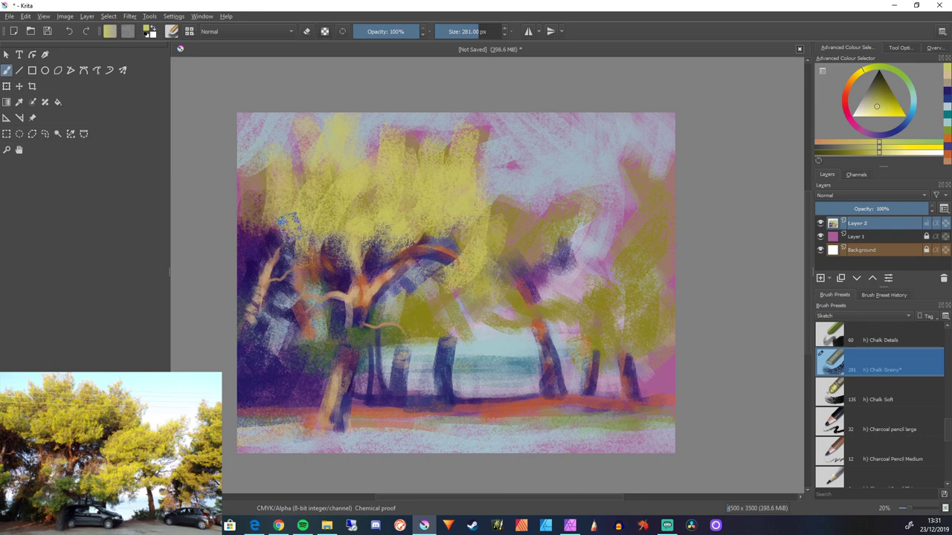
pyautogui.moveTo(256, 170); pyautogui.dragTo(237, 221)
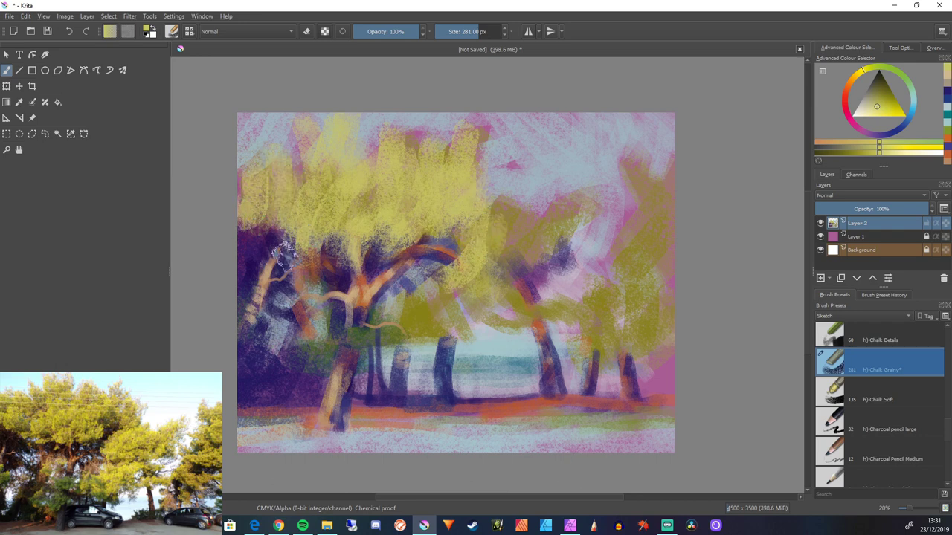
# Add soft yellow foliage between the far-left and main trees and in the low clump beneath the arched branch
pyautogui.moveTo(282, 249)
pyautogui.mouseDown()
pyautogui.moveTo(325, 265)
pyautogui.moveTo(264, 305)
pyautogui.mouseUp()
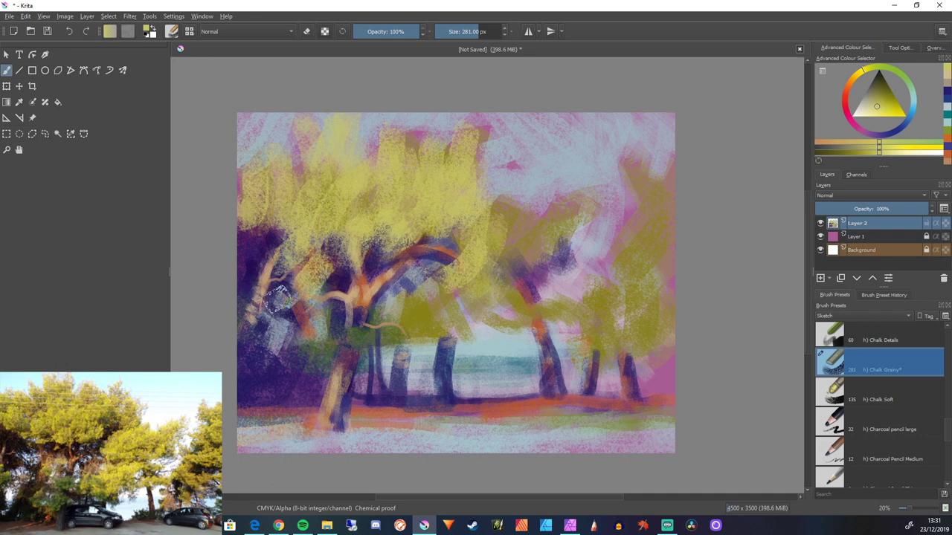
pyautogui.moveTo(335, 246); pyautogui.dragTo(336, 255)
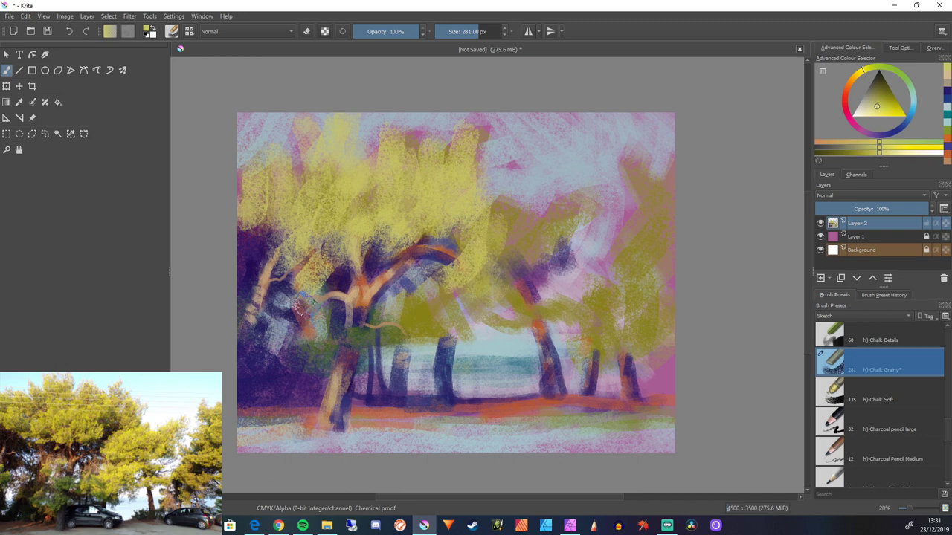
pyautogui.moveTo(299, 306)
pyautogui.mouseDown()
pyautogui.moveTo(280, 326)
pyautogui.moveTo(297, 335)
pyautogui.moveTo(285, 323)
pyautogui.moveTo(282, 346)
pyautogui.moveTo(271, 329)
pyautogui.moveTo(300, 292)
pyautogui.moveTo(264, 304)
pyautogui.mouseUp()
pyautogui.moveTo(422, 336)
pyautogui.mouseDown()
pyautogui.moveTo(397, 335)
pyautogui.moveTo(396, 349)
pyautogui.moveTo(422, 321)
pyautogui.moveTo(446, 353)
pyautogui.mouseUp()
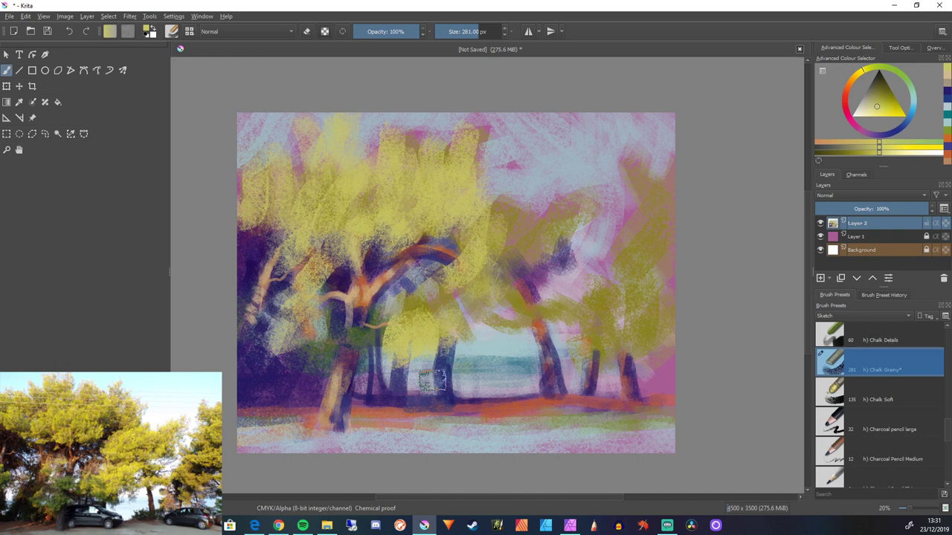
# Cover the central tree's canopy and the right-hand tree's foliage with soft yellow strokes, down over the slim trunk
pyautogui.moveTo(447, 309)
pyautogui.mouseDown()
pyautogui.moveTo(484, 296)
pyautogui.moveTo(484, 317)
pyautogui.moveTo(502, 301)
pyautogui.moveTo(447, 229)
pyautogui.moveTo(464, 253)
pyautogui.moveTo(424, 264)
pyautogui.moveTo(485, 241)
pyautogui.moveTo(498, 269)
pyautogui.moveTo(520, 228)
pyautogui.moveTo(498, 287)
pyautogui.moveTo(519, 242)
pyautogui.moveTo(532, 267)
pyautogui.moveTo(528, 256)
pyautogui.moveTo(546, 228)
pyautogui.moveTo(538, 234)
pyautogui.moveTo(563, 200)
pyautogui.moveTo(539, 247)
pyautogui.moveTo(564, 240)
pyautogui.moveTo(529, 281)
pyautogui.mouseUp()
pyautogui.moveTo(531, 247); pyautogui.dragTo(504, 282)
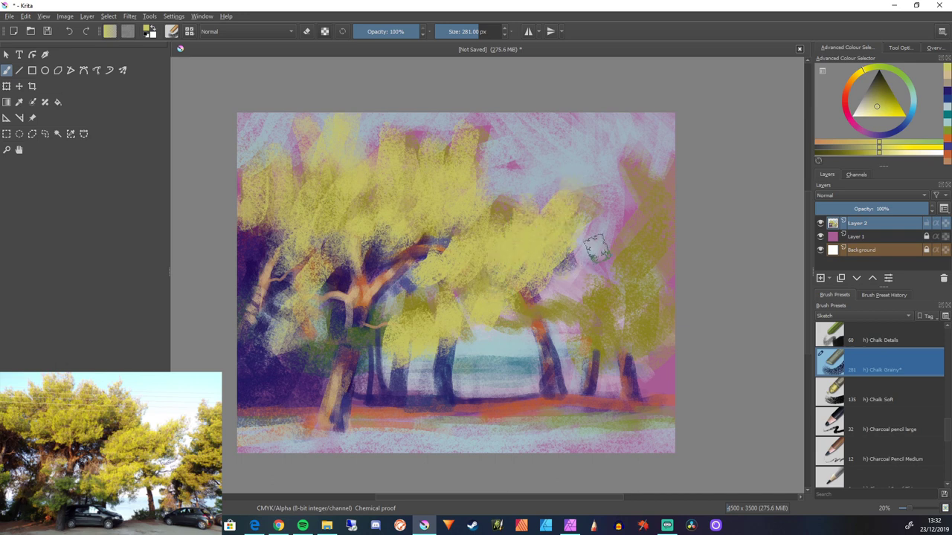
pyautogui.moveTo(643, 168)
pyautogui.mouseDown()
pyautogui.moveTo(642, 195)
pyautogui.moveTo(657, 199)
pyautogui.moveTo(675, 180)
pyautogui.moveTo(601, 258)
pyautogui.moveTo(641, 197)
pyautogui.mouseUp()
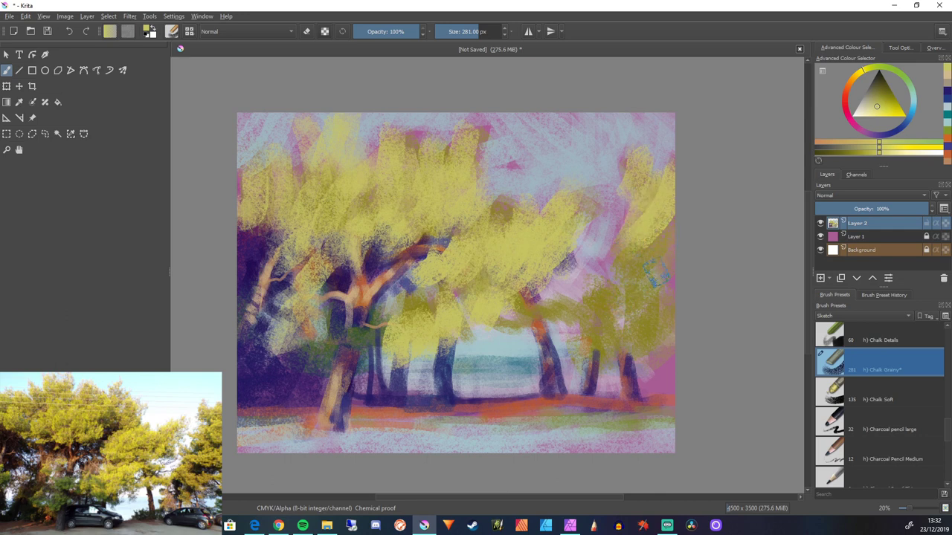
pyautogui.moveTo(655, 272)
pyautogui.mouseDown()
pyautogui.moveTo(675, 265)
pyautogui.moveTo(609, 277)
pyautogui.mouseUp()
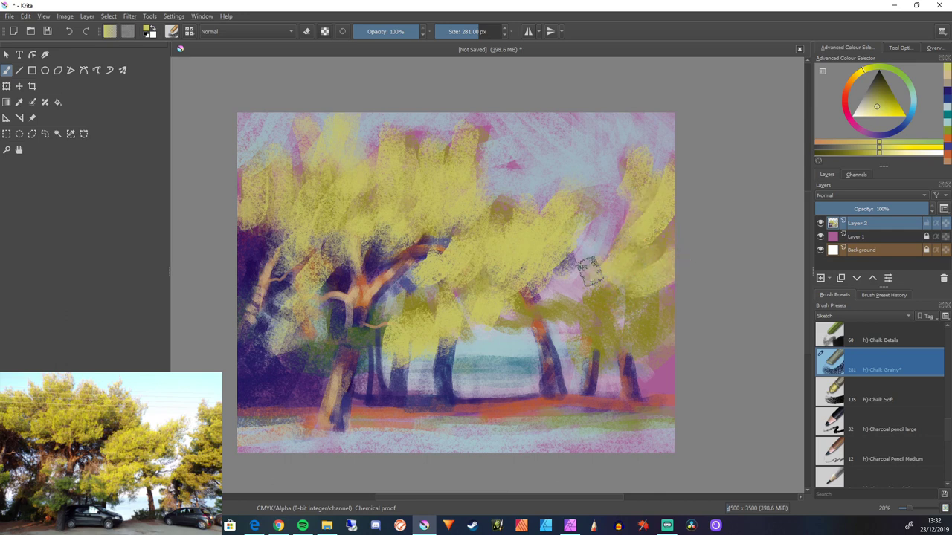
pyautogui.moveTo(662, 307)
pyautogui.mouseDown()
pyautogui.moveTo(638, 320)
pyautogui.moveTo(571, 301)
pyautogui.mouseUp()
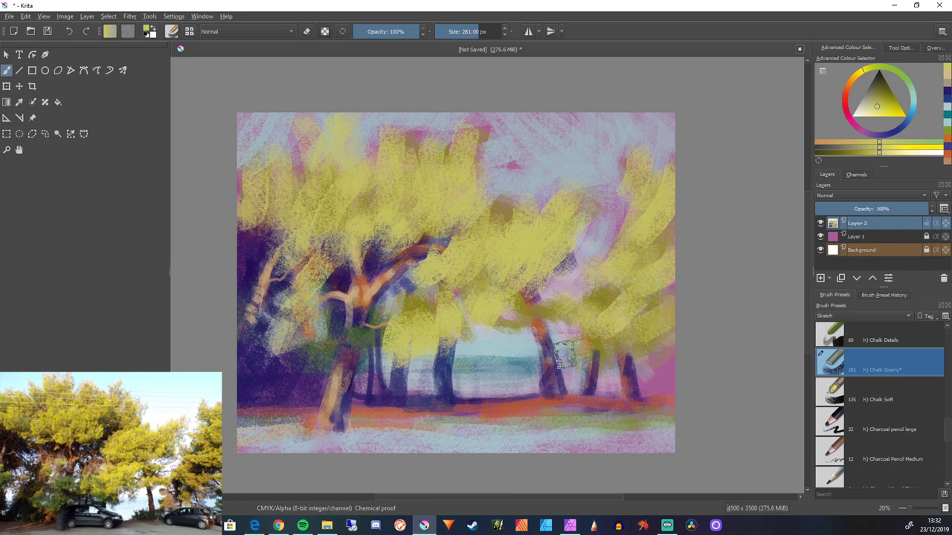
pyautogui.moveTo(593, 369)
pyautogui.mouseDown()
pyautogui.moveTo(580, 357)
pyautogui.moveTo(591, 407)
pyautogui.mouseUp()
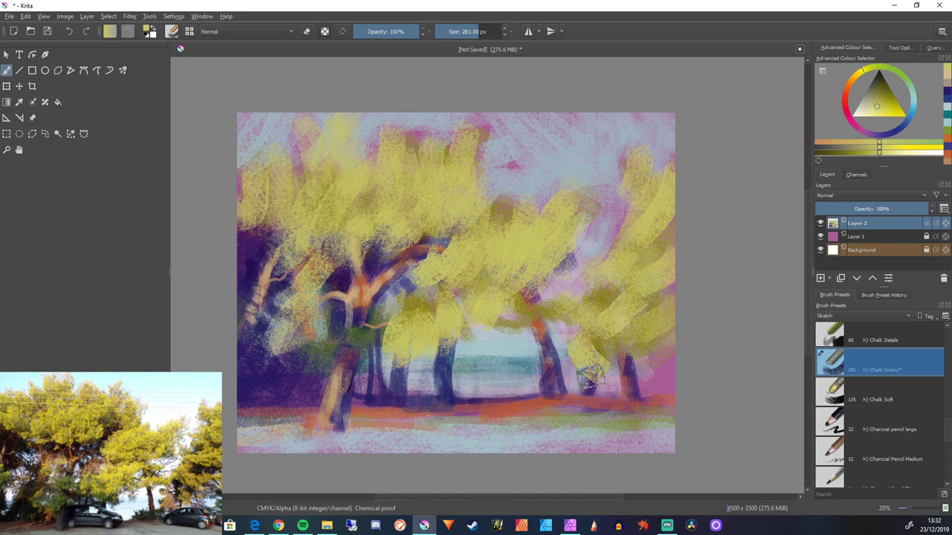
# Shift the colour to warm ochre, reduce the brush to 230 px and dab it over the right-hand and central canopies
pyautogui.click(853, 77)
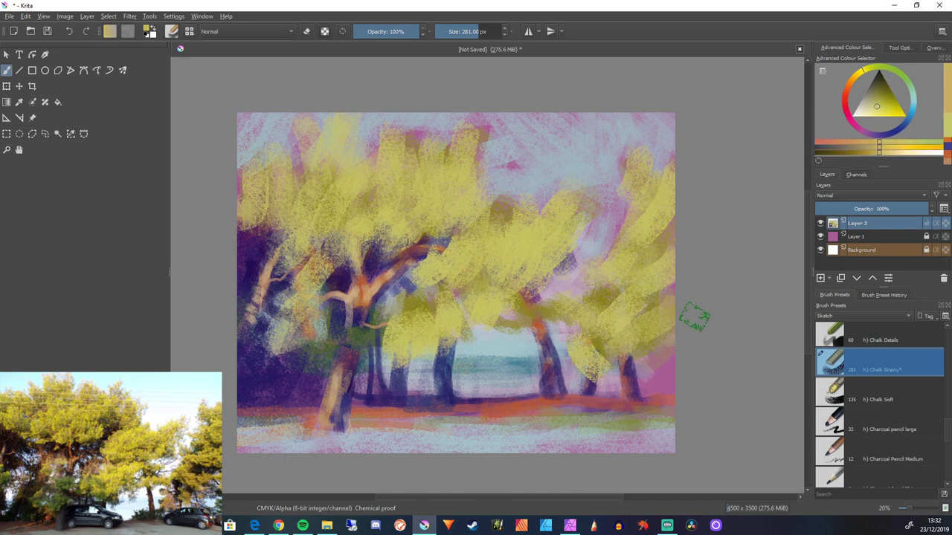
pyautogui.moveTo(621, 334)
pyautogui.mouseDown()
pyautogui.moveTo(639, 310)
pyautogui.moveTo(603, 403)
pyautogui.moveTo(637, 484)
pyautogui.moveTo(639, 327)
pyautogui.moveTo(599, 373)
pyautogui.moveTo(601, 325)
pyautogui.moveTo(597, 344)
pyautogui.moveTo(611, 352)
pyautogui.moveTo(618, 307)
pyautogui.mouseUp()
pyautogui.press('[')
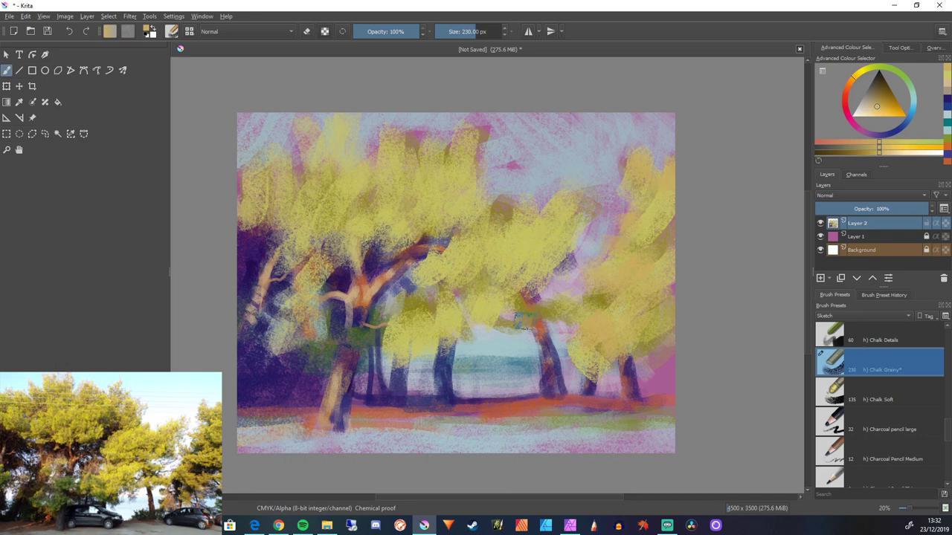
pyautogui.moveTo(584, 197); pyautogui.dragTo(552, 229)
pyautogui.moveTo(521, 260); pyautogui.dragTo(476, 284)
# Dab warm ochre across the main and far-left canopies, the lower-left foliage and the main tree's lower trunk
pyautogui.moveTo(365, 219); pyautogui.dragTo(363, 244)
pyautogui.moveTo(260, 160); pyautogui.dragTo(253, 212)
pyautogui.moveTo(411, 136); pyautogui.dragTo(406, 160)
pyautogui.moveTo(476, 134); pyautogui.dragTo(470, 174)
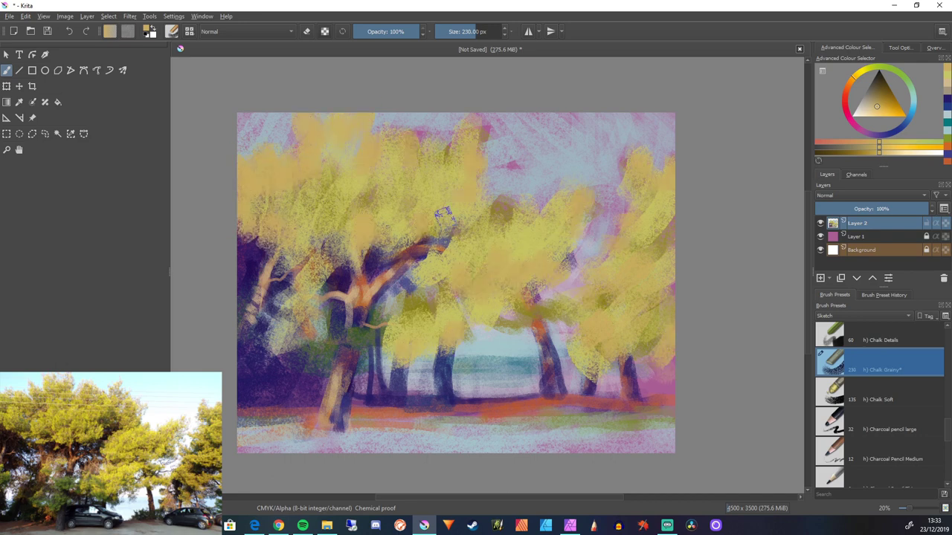
pyautogui.moveTo(283, 327); pyautogui.dragTo(249, 357)
pyautogui.moveTo(357, 338)
pyautogui.mouseDown()
pyautogui.moveTo(312, 361)
pyautogui.moveTo(320, 383)
pyautogui.mouseUp()
# Choose a muted violet-blue and paint the foreground strip, then shadow patches within the right-hand, central and main tree foliage
pyautogui.click(891, 133)
pyautogui.moveTo(245, 445); pyautogui.dragTo(547, 441)
pyautogui.moveTo(665, 435); pyautogui.dragTo(556, 446)
pyautogui.moveTo(572, 327); pyautogui.dragTo(592, 368)
pyautogui.moveTo(604, 321); pyautogui.dragTo(635, 353)
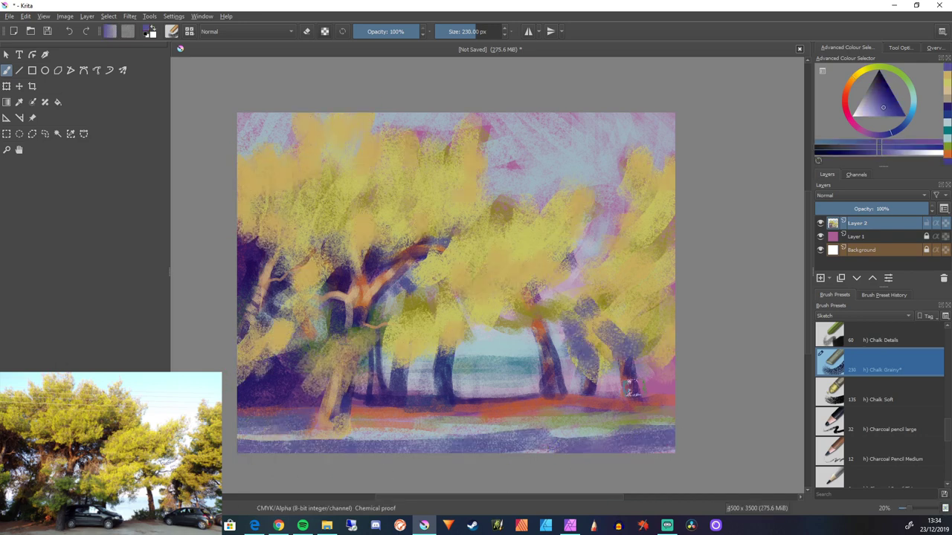
pyautogui.moveTo(631, 387)
pyautogui.mouseDown()
pyautogui.moveTo(620, 261)
pyautogui.moveTo(636, 193)
pyautogui.moveTo(549, 427)
pyautogui.moveTo(402, 364)
pyautogui.moveTo(268, 365)
pyautogui.moveTo(442, 375)
pyautogui.moveTo(428, 253)
pyautogui.mouseUp()
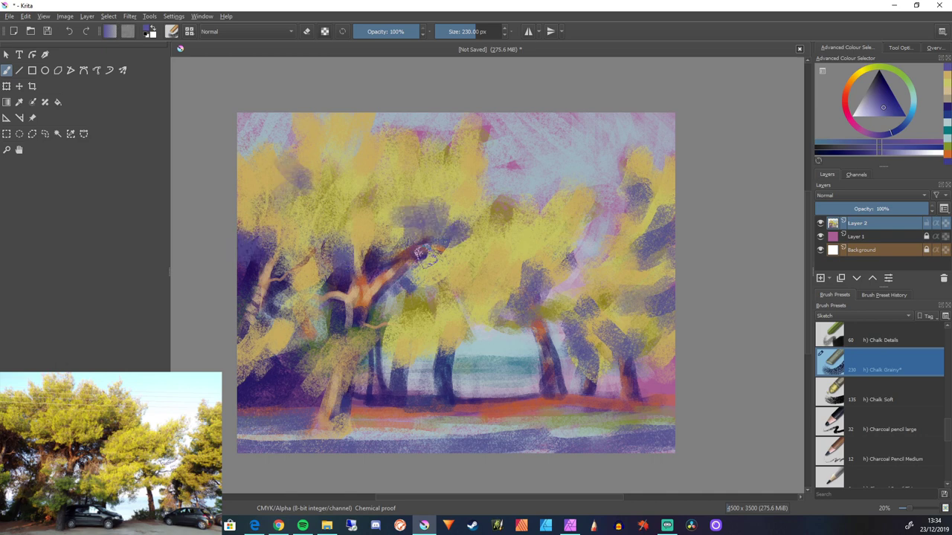
# Choose a very pale lilac and brighten the distant water and the gaps between the background trunks
pyautogui.click(858, 109)
pyautogui.moveTo(456, 372); pyautogui.dragTo(536, 391)
pyautogui.moveTo(571, 362); pyautogui.dragTo(573, 386)
pyautogui.moveTo(476, 331); pyautogui.dragTo(528, 346)
pyautogui.moveTo(502, 294); pyautogui.dragTo(514, 306)
# Paint pale lilac sky between the central and right-hand canopies and brighten the openings beneath the central canopy
pyautogui.moveTo(546, 290); pyautogui.dragTo(610, 212)
pyautogui.moveTo(587, 245)
pyautogui.mouseDown()
pyautogui.moveTo(612, 192)
pyautogui.moveTo(543, 197)
pyautogui.mouseUp()
pyautogui.moveTo(624, 155); pyautogui.dragTo(551, 177)
pyautogui.moveTo(491, 160); pyautogui.dragTo(499, 205)
pyautogui.moveTo(508, 300); pyautogui.dragTo(498, 342)
pyautogui.moveTo(552, 325); pyautogui.dragTo(559, 344)
# Paint light blue over the upper sky and in the gaps between the far-left and main trees
pyautogui.moveTo(522, 199); pyautogui.dragTo(499, 152)
pyautogui.moveTo(446, 125); pyautogui.dragTo(383, 121)
pyautogui.moveTo(307, 274)
pyautogui.mouseDown()
pyautogui.moveTo(291, 282)
pyautogui.moveTo(297, 319)
pyautogui.moveTo(637, 134)
pyautogui.moveTo(236, 92)
pyautogui.mouseUp()
pyautogui.keyDown('ctrl'); pyautogui.click(290, 281); pyautogui.keyUp('ctrl')
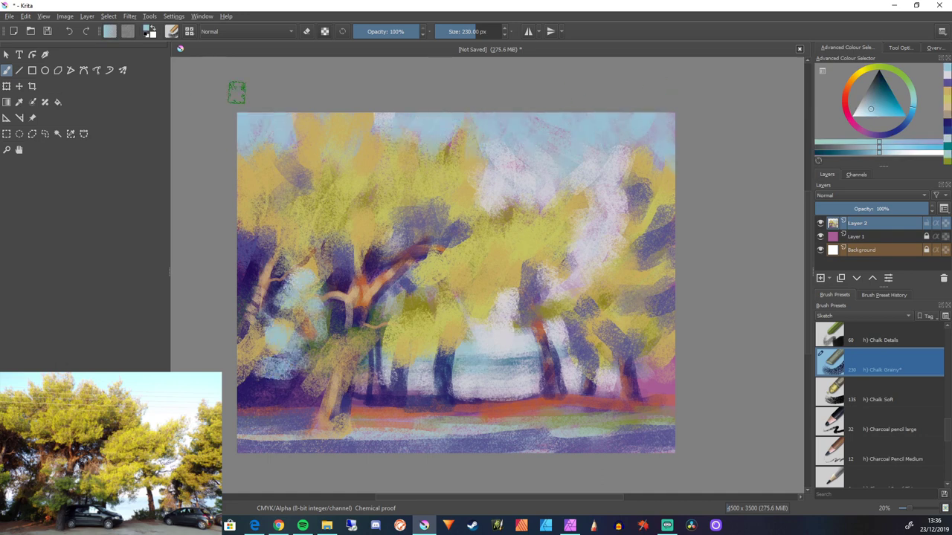
pyautogui.moveTo(614, 153); pyautogui.dragTo(623, 139)
# Sample and lighten the foliage yellow, reduce the brush to 176 px and highlight the top of the central canopy
pyautogui.keyDown('ctrl'); pyautogui.click(503, 231); pyautogui.keyUp('ctrl')
pyautogui.press('l')
pyautogui.press('l')
pyautogui.press('[')
pyautogui.press('[')
pyautogui.press('[')
pyautogui.press('[')
pyautogui.moveTo(503, 231); pyautogui.dragTo(545, 214)
pyautogui.moveTo(571, 220); pyautogui.dragTo(568, 197)
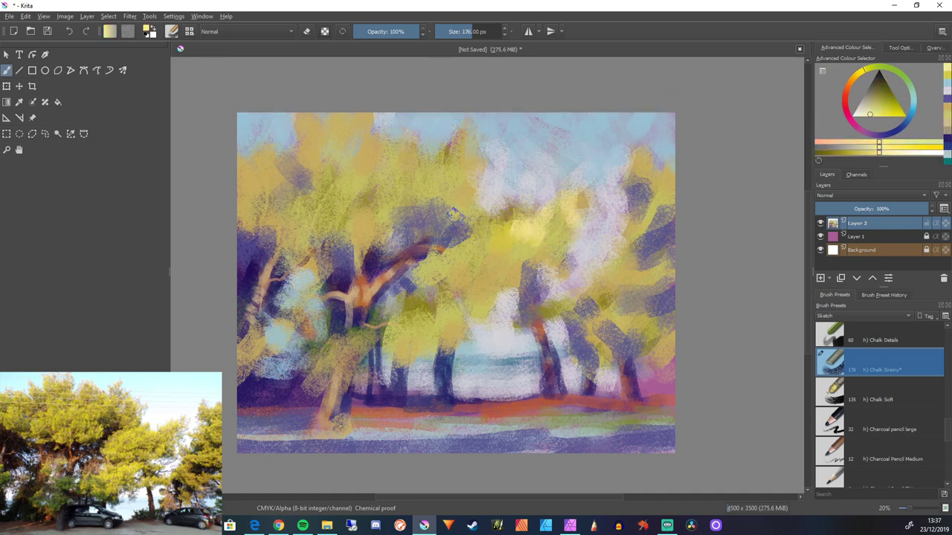
# Add pale yellow highlights over the main canopy, the low clump under the arched branch and the central tree's lower foliage
pyautogui.moveTo(450, 214)
pyautogui.mouseDown()
pyautogui.moveTo(454, 260)
pyautogui.moveTo(402, 193)
pyautogui.moveTo(285, 232)
pyautogui.moveTo(382, 138)
pyautogui.moveTo(282, 159)
pyautogui.moveTo(468, 312)
pyautogui.moveTo(407, 342)
pyautogui.moveTo(454, 338)
pyautogui.mouseUp()
pyautogui.keyDown('ctrl'); pyautogui.click(505, 239); pyautogui.keyUp('ctrl')
pyautogui.moveTo(537, 306)
pyautogui.mouseDown()
pyautogui.moveTo(550, 333)
pyautogui.moveTo(475, 334)
pyautogui.moveTo(454, 360)
pyautogui.mouseUp()
# Choose a mid green and paint shaded foliage under the central canopy and around the main tree's lower trunk
pyautogui.click(900, 74)
pyautogui.moveTo(513, 328); pyautogui.dragTo(529, 336)
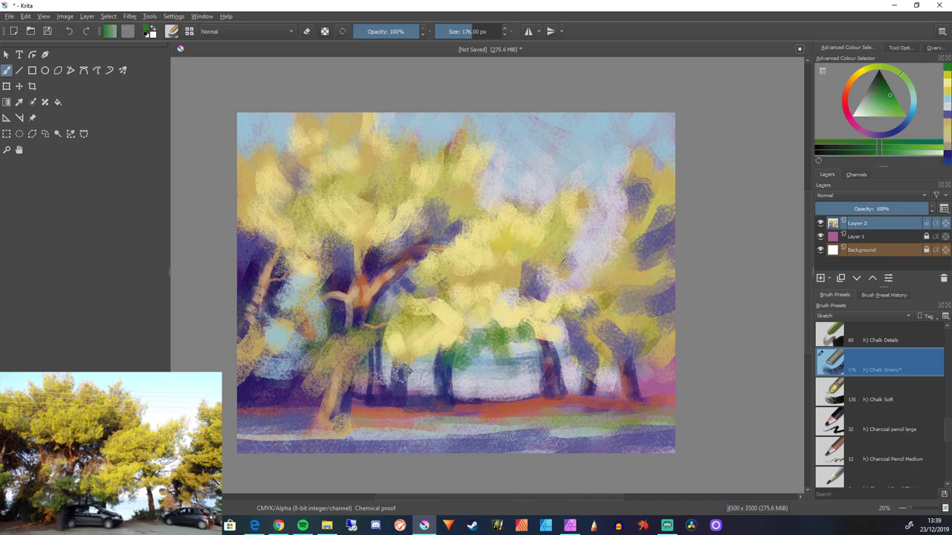
pyautogui.moveTo(430, 360); pyautogui.dragTo(394, 348)
pyautogui.moveTo(409, 316); pyautogui.dragTo(303, 379)
pyautogui.moveTo(294, 382); pyautogui.dragTo(324, 346)
# Sample the foreground violet-blue and paint shadows beneath the central foliage, beside the main trunk and into the lower-left gaps
pyautogui.keyDown('ctrl'); pyautogui.click(323, 450); pyautogui.keyUp('ctrl')
pyautogui.moveTo(502, 335); pyautogui.dragTo(476, 344)
pyautogui.moveTo(476, 344); pyautogui.dragTo(414, 368)
pyautogui.moveTo(391, 336); pyautogui.dragTo(359, 370)
pyautogui.moveTo(491, 345); pyautogui.dragTo(508, 369)
pyautogui.moveTo(321, 320); pyautogui.dragTo(276, 383)
pyautogui.moveTo(312, 303); pyautogui.dragTo(306, 322)
# Reduce the brush to 78 px, sample a dark violet and darken the background trunk left of the water
pyautogui.press('[')
pyautogui.press('[')
pyautogui.press('[')
pyautogui.press('[')
pyautogui.press('[')
pyautogui.press('[')
pyautogui.press('[')
pyautogui.press('[')
pyautogui.press('[')
pyautogui.press('[')
pyautogui.press('[')
pyautogui.press('[')
pyautogui.keyDown('ctrl'); pyautogui.click(447, 373); pyautogui.keyUp('ctrl')
pyautogui.moveTo(449, 354); pyautogui.dragTo(448, 388)
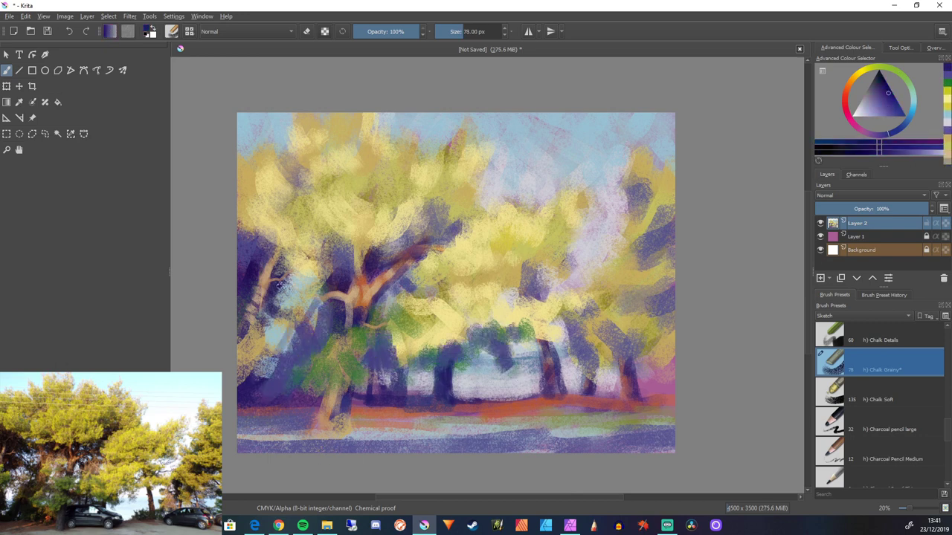
# Paint thin dark violet branches and trunks between the far-left tree and the main tree
pyautogui.press('[')
pyautogui.press('[')
pyautogui.moveTo(318, 298); pyautogui.dragTo(282, 357)
pyautogui.press(']')
pyautogui.press(']')
pyautogui.moveTo(284, 339); pyautogui.dragTo(257, 390)
pyautogui.moveTo(293, 363); pyautogui.dragTo(256, 400)
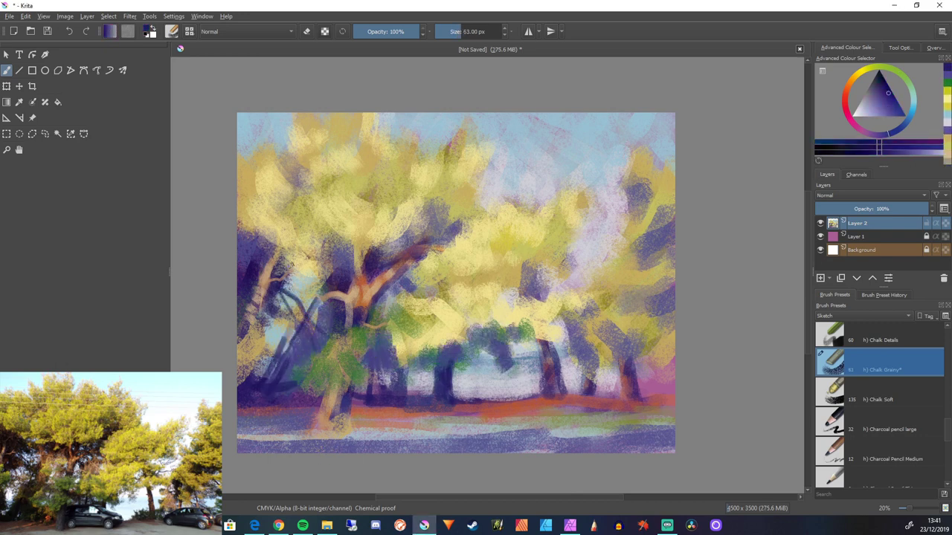
# Enlarge the brush slightly and paint dark violet shadows under the main canopy around the upright branch and far-left trunk
pyautogui.press(']')
pyautogui.press(']')
pyautogui.moveTo(299, 262); pyautogui.dragTo(310, 288)
pyautogui.moveTo(253, 241); pyautogui.dragTo(243, 272)
pyautogui.moveTo(346, 249); pyautogui.dragTo(327, 266)
pyautogui.moveTo(386, 248); pyautogui.dragTo(373, 278)
pyautogui.moveTo(382, 250)
pyautogui.mouseDown()
pyautogui.moveTo(413, 227)
pyautogui.moveTo(360, 284)
pyautogui.moveTo(369, 281)
pyautogui.mouseUp()
# Sample the bark's warm peach and repaint highlights on the main tree's upright branch and fork
pyautogui.keyDown('ctrl'); pyautogui.click(395, 212); pyautogui.keyUp('ctrl')
pyautogui.keyDown('ctrl'); pyautogui.click(372, 284); pyautogui.keyUp('ctrl')
pyautogui.moveTo(367, 278)
pyautogui.mouseDown()
pyautogui.moveTo(401, 258)
pyautogui.moveTo(367, 282)
pyautogui.mouseUp()
pyautogui.moveTo(360, 253); pyautogui.dragTo(352, 288)
pyautogui.keyDown('ctrl'); pyautogui.click(381, 251); pyautogui.keyUp('ctrl')
pyautogui.moveTo(365, 251)
pyautogui.mouseDown()
pyautogui.moveTo(363, 279)
pyautogui.moveTo(350, 290)
pyautogui.moveTo(368, 279)
pyautogui.mouseUp()
pyautogui.keyDown('ctrl'); pyautogui.click(356, 262); pyautogui.keyUp('ctrl')
# Sample a dark shadow colour and deepen the main canopy's underside, the arched branch's outer end and the background trunk
pyautogui.keyDown('ctrl'); pyautogui.click(381, 252); pyautogui.keyUp('ctrl')
pyautogui.moveTo(378, 238); pyautogui.dragTo(354, 257)
pyautogui.moveTo(324, 253); pyautogui.dragTo(295, 262)
pyautogui.moveTo(435, 242); pyautogui.dragTo(471, 211)
pyautogui.press(']')
pyautogui.press(']')
pyautogui.moveTo(449, 349); pyautogui.dragTo(447, 373)
# Choose a dark maroon and paint it under the main canopy beside the upright branch and across the far-left shadows
pyautogui.click(844, 103)
pyautogui.moveTo(375, 248); pyautogui.dragTo(367, 287)
pyautogui.moveTo(346, 250)
pyautogui.mouseDown()
pyautogui.moveTo(329, 268)
pyautogui.moveTo(333, 287)
pyautogui.mouseUp()
pyautogui.keyDown('ctrl'); pyautogui.click(340, 259); pyautogui.keyUp('ctrl')
pyautogui.moveTo(288, 258); pyautogui.dragTo(275, 280)
pyautogui.moveTo(278, 237); pyautogui.dragTo(244, 224)
# Enlarge the brush to 201 px, sample a foliage yellow and paint leaves over the canopy's lower edge above the arched branch
pyautogui.press(']')
pyautogui.keyDown('ctrl'); pyautogui.click(373, 231); pyautogui.keyUp('ctrl')
pyautogui.press(']')
pyautogui.press(']')
pyautogui.moveTo(442, 222); pyautogui.dragTo(399, 243)
pyautogui.moveTo(401, 233); pyautogui.dragTo(375, 248)
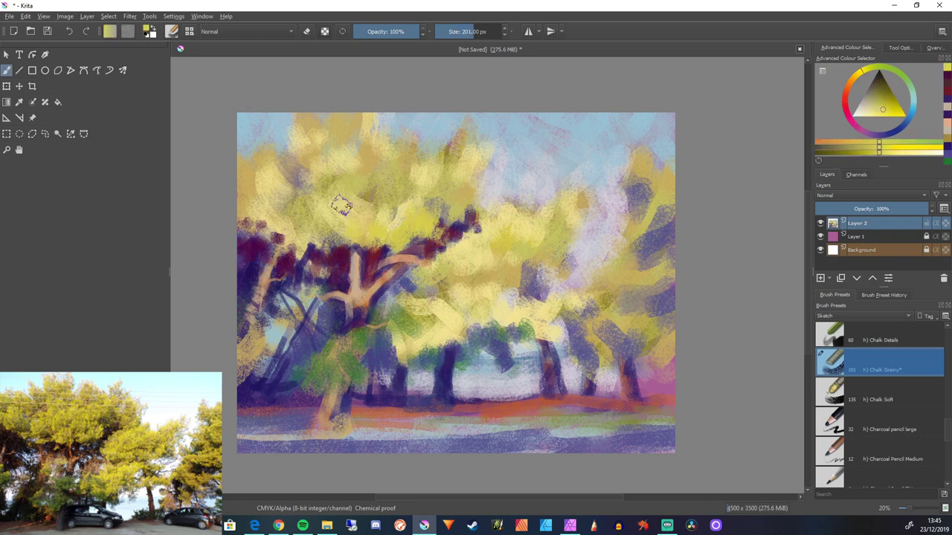
# Paint broad bright yellow foliage strokes over the main canopy, the middle canopy and the leaf clumps above the background trunks
pyautogui.moveTo(349, 186); pyautogui.dragTo(339, 210)
pyautogui.moveTo(471, 188); pyautogui.dragTo(458, 225)
pyautogui.moveTo(266, 167); pyautogui.dragTo(258, 202)
pyautogui.moveTo(391, 312)
pyautogui.mouseDown()
pyautogui.moveTo(408, 345)
pyautogui.moveTo(370, 363)
pyautogui.mouseUp()
pyautogui.moveTo(506, 298); pyautogui.dragTo(481, 336)
pyautogui.moveTo(549, 320)
pyautogui.mouseDown()
pyautogui.moveTo(497, 333)
pyautogui.moveTo(474, 352)
pyautogui.mouseUp()
pyautogui.moveTo(534, 268); pyautogui.dragTo(424, 297)
pyautogui.moveTo(569, 234)
pyautogui.mouseDown()
pyautogui.moveTo(530, 273)
pyautogui.moveTo(465, 278)
pyautogui.mouseUp()
pyautogui.moveTo(589, 285); pyautogui.dragTo(623, 314)
# Sample a muted violet, reduce the brush to 144 px and dab shadow patches among the foliage of the main and middle canopies
pyautogui.keyDown('ctrl'); pyautogui.click(449, 269); pyautogui.keyUp('ctrl')
pyautogui.moveTo(476, 285); pyautogui.dragTo(440, 281)
pyautogui.keyDown('ctrl'); pyautogui.click(408, 286); pyautogui.keyUp('ctrl')
pyautogui.hotkey('ctrl', 'z')
pyautogui.press('[')
pyautogui.press('[')
pyautogui.moveTo(571, 253); pyautogui.dragTo(573, 273)
pyautogui.moveTo(581, 228); pyautogui.dragTo(585, 235)
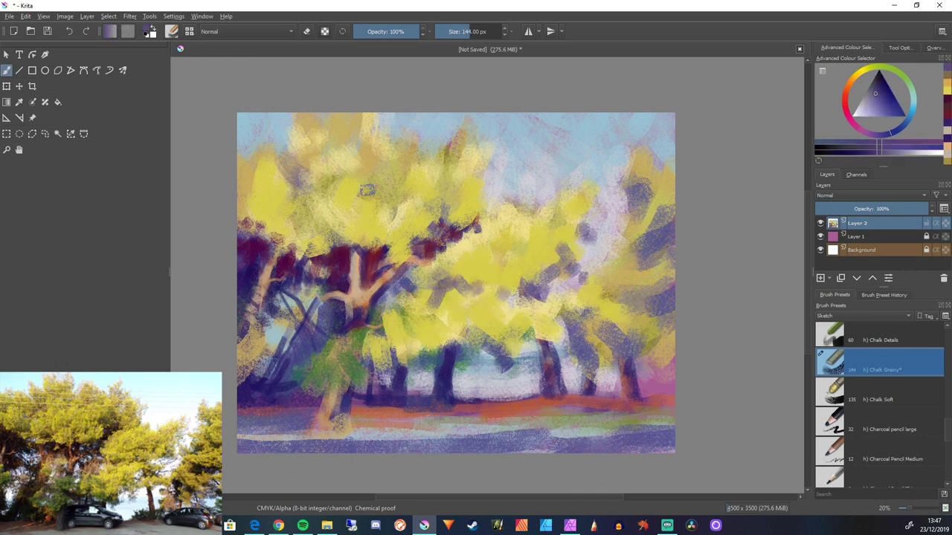
pyautogui.moveTo(422, 207); pyautogui.dragTo(435, 220)
pyautogui.moveTo(394, 216); pyautogui.dragTo(389, 229)
# Add violet shadow strokes along the ground behind the trunks, at the main trunk's base and through the bush in front of it
pyautogui.moveTo(454, 394); pyautogui.dragTo(537, 398)
pyautogui.moveTo(565, 393); pyautogui.dragTo(580, 397)
pyautogui.moveTo(345, 405); pyautogui.dragTo(342, 426)
pyautogui.moveTo(369, 351)
pyautogui.mouseDown()
pyautogui.moveTo(348, 382)
pyautogui.moveTo(306, 390)
pyautogui.mouseUp()
# Sample a yellow-green from the middle canopy and dab lit leaves onto the bush around the main trunk
pyautogui.keyDown('ctrl'); pyautogui.click(561, 218); pyautogui.keyUp('ctrl')
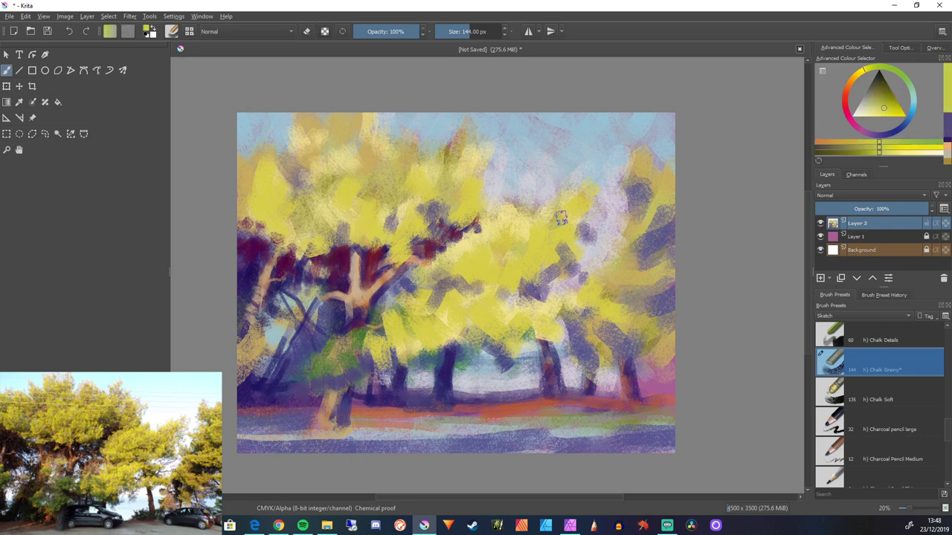
pyautogui.moveTo(330, 337); pyautogui.dragTo(300, 369)
pyautogui.moveTo(317, 361); pyautogui.dragTo(297, 383)
# Choose a saturated orange and paint warm bark on the main tree's upright branch, fork and arched branch
pyautogui.click(855, 77)
pyautogui.moveTo(355, 256); pyautogui.dragTo(355, 294)
pyautogui.click(848, 85)
pyautogui.moveTo(356, 311); pyautogui.dragTo(352, 325)
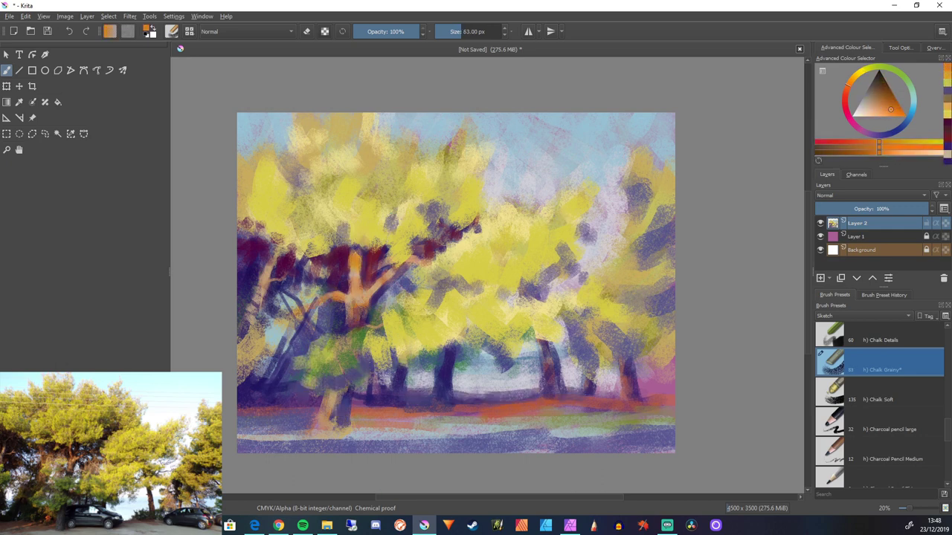
pyautogui.moveTo(406, 263); pyautogui.dragTo(430, 265)
# Choose a pale peach, reduce the brush to 30 px and draw thin lit branches beside the main tree's fork and far-left trunk
pyautogui.click(865, 109)
pyautogui.press('[')
pyautogui.press('[')
pyautogui.press('[')
pyautogui.press('[')
pyautogui.press('[')
pyautogui.moveTo(271, 281)
pyautogui.mouseDown()
pyautogui.moveTo(313, 262)
pyautogui.moveTo(350, 263)
pyautogui.mouseUp()
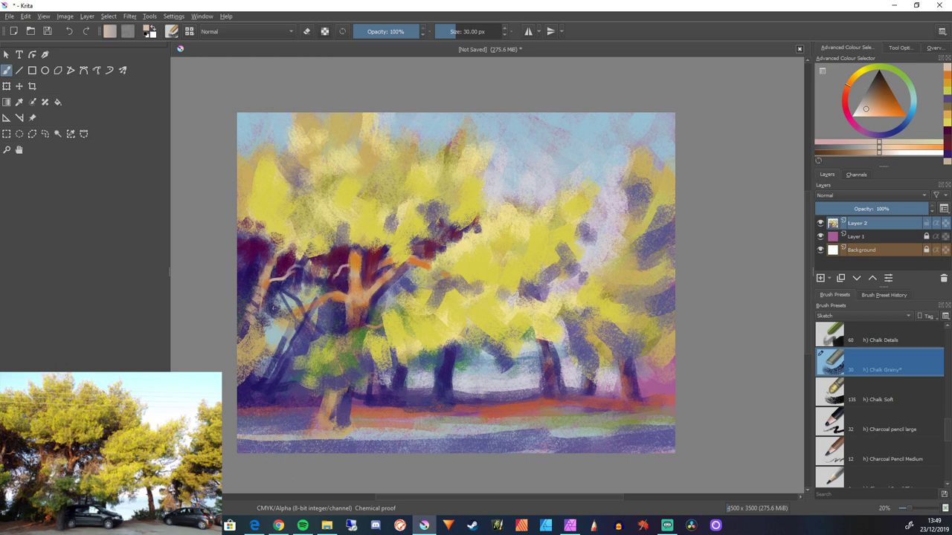
# Sample a dark indigo to strengthen the right-hand trunks, and add orange-brown bark highlights to them
pyautogui.keyDown('ctrl'); pyautogui.click(336, 331); pyautogui.keyUp('ctrl')
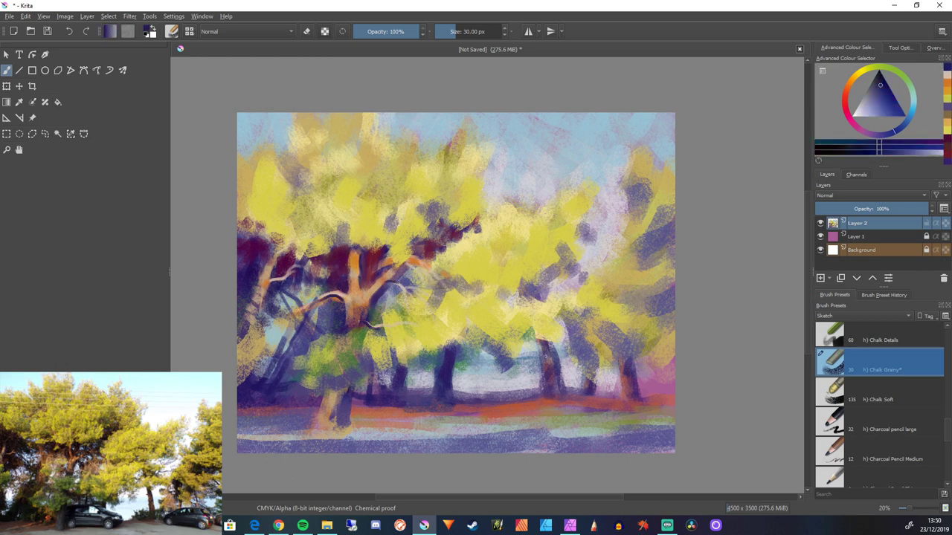
pyautogui.press(']')
pyautogui.moveTo(540, 342); pyautogui.dragTo(551, 372)
pyautogui.moveTo(576, 337)
pyautogui.mouseDown()
pyautogui.moveTo(594, 376)
pyautogui.moveTo(557, 390)
pyautogui.mouseUp()
pyautogui.keyDown('ctrl'); pyautogui.click(629, 371); pyautogui.keyUp('ctrl')
pyautogui.moveTo(628, 368); pyautogui.dragTo(636, 398)
# With a 22 px brush, draw thin dark blue branches in the middle tree and off-white twigs below the main tree's arched branch
pyautogui.keyDown('ctrl'); pyautogui.click(547, 357); pyautogui.keyUp('ctrl')
pyautogui.moveTo(530, 283); pyautogui.dragTo(540, 300)
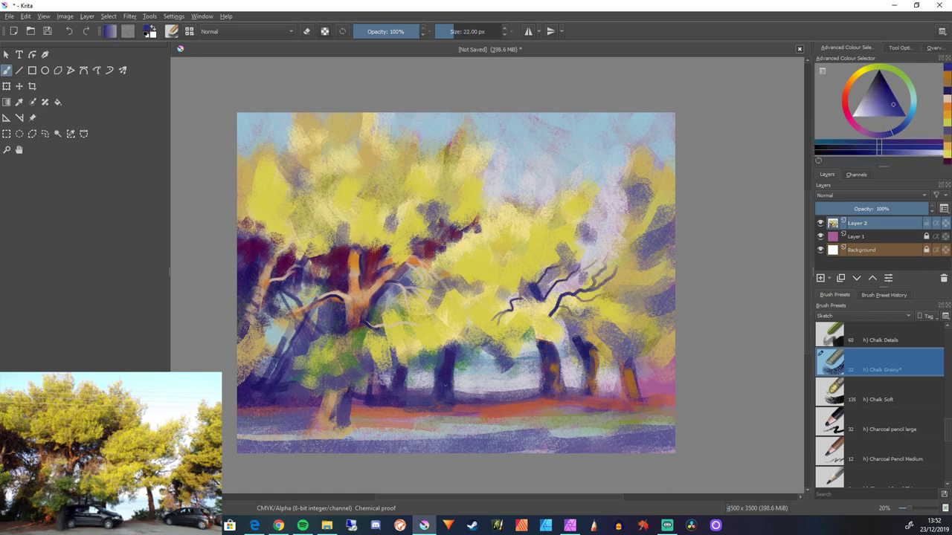
pyautogui.click(854, 112)
pyautogui.moveTo(400, 284); pyautogui.dragTo(419, 312)
pyautogui.moveTo(407, 264); pyautogui.dragTo(444, 292)
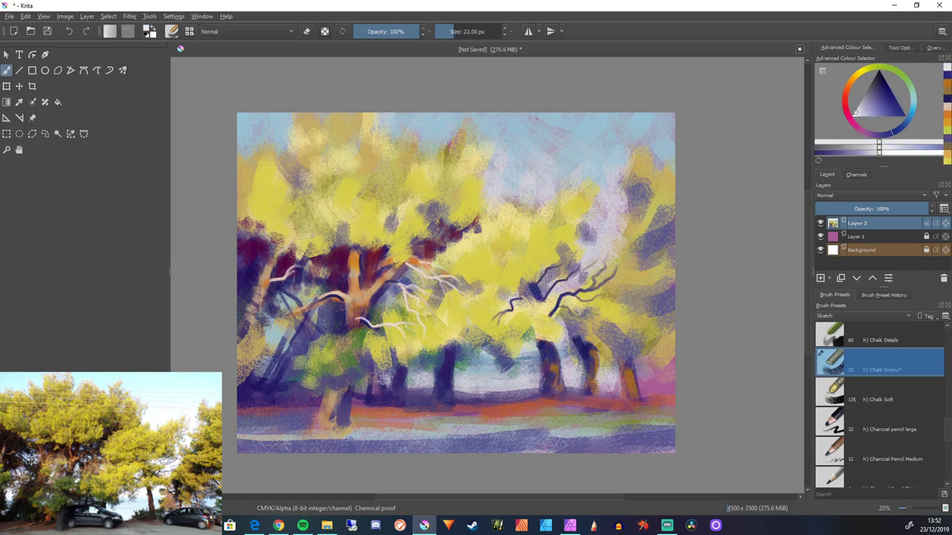
# Choose a near-black indigo and add dark accents beside the upright branch, among the background trunks and in the bush
pyautogui.click(879, 82)
pyautogui.moveTo(360, 256); pyautogui.dragTo(361, 278)
pyautogui.moveTo(407, 372)
pyautogui.mouseDown()
pyautogui.moveTo(422, 346)
pyautogui.moveTo(395, 374)
pyautogui.mouseUp()
pyautogui.moveTo(361, 354); pyautogui.dragTo(363, 387)
# Enlarge the brush to 118 px and deepen the shadows on the main tree, the far-left trunks and the right-hand trunk
pyautogui.click(468, 31)
pyautogui.moveTo(364, 260)
pyautogui.mouseDown()
pyautogui.moveTo(392, 254)
pyautogui.moveTo(351, 287)
pyautogui.mouseUp()
pyautogui.moveTo(353, 300); pyautogui.dragTo(364, 321)
pyautogui.moveTo(269, 272); pyautogui.dragTo(252, 324)
pyautogui.moveTo(288, 327)
pyautogui.mouseDown()
pyautogui.moveTo(275, 373)
pyautogui.moveTo(319, 357)
pyautogui.mouseUp()
pyautogui.moveTo(323, 325); pyautogui.dragTo(314, 353)
pyautogui.moveTo(620, 347); pyautogui.dragTo(629, 363)
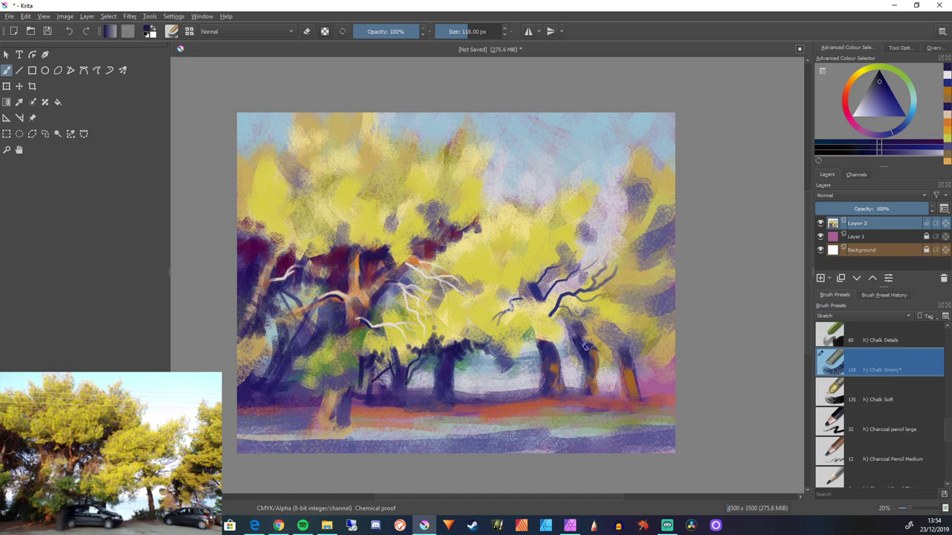
# Paint dark indigo shadows under the middle canopy between the right-hand trunks and into the far-right tree
pyautogui.moveTo(603, 324); pyautogui.dragTo(620, 352)
pyautogui.moveTo(561, 325); pyautogui.dragTo(590, 347)
pyautogui.moveTo(591, 313); pyautogui.dragTo(612, 337)
pyautogui.moveTo(627, 295); pyautogui.dragTo(646, 322)
pyautogui.moveTo(651, 294)
pyautogui.mouseDown()
pyautogui.moveTo(669, 336)
pyautogui.moveTo(638, 360)
pyautogui.mouseUp()
# Enlarge the brush to 342 px and mass dark indigo shadow over the far-right edge and the lower-left area down to the ground
pyautogui.click(482, 31)
pyautogui.moveTo(655, 269); pyautogui.dragTo(656, 395)
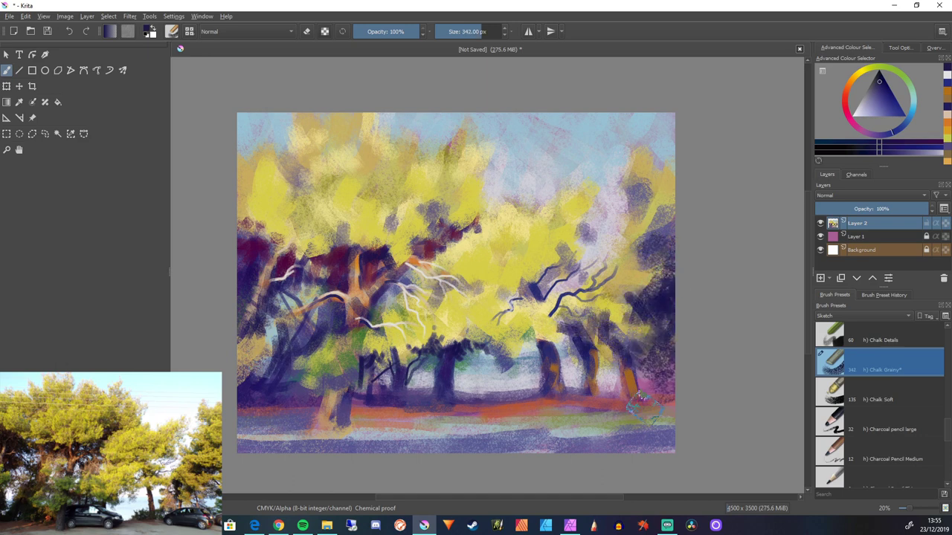
pyautogui.moveTo(269, 324); pyautogui.dragTo(262, 373)
pyautogui.moveTo(257, 379); pyautogui.dragTo(299, 427)
# Choose a reddish brown and glaze it across the foreground ground beneath the main tree
pyautogui.click(845, 94)
pyautogui.click(880, 92)
pyautogui.moveTo(350, 397)
pyautogui.mouseDown()
pyautogui.moveTo(343, 420)
pyautogui.moveTo(491, 421)
pyautogui.mouseUp()
# With a 154 px brush, paint muted pink bark on the main, background and right-hand trunks, and dab muted olive into the middle canopy
pyautogui.click(470, 31)
pyautogui.click(868, 101)
pyautogui.moveTo(342, 308); pyautogui.dragTo(345, 336)
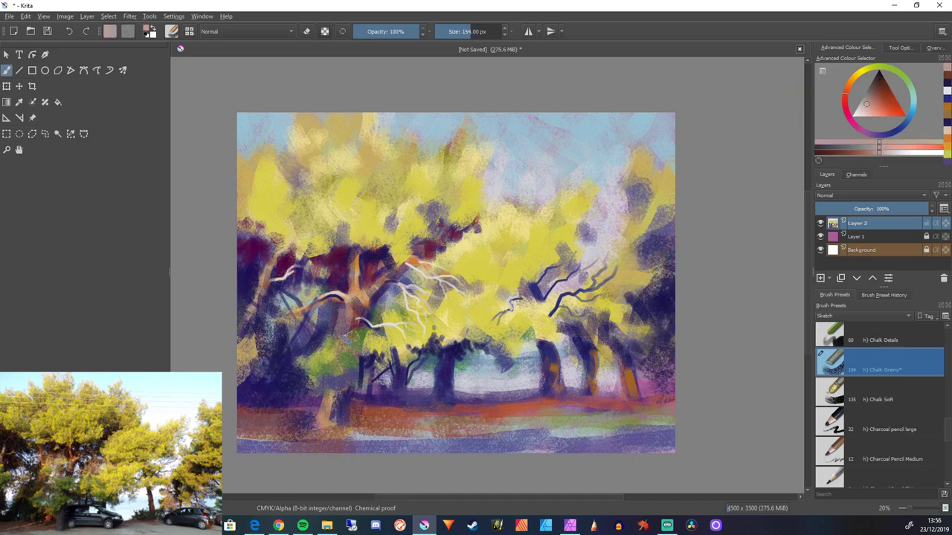
pyautogui.moveTo(546, 354); pyautogui.dragTo(549, 375)
pyautogui.moveTo(449, 347); pyautogui.dragTo(451, 384)
pyautogui.click(863, 69)
pyautogui.moveTo(492, 304); pyautogui.dragTo(467, 323)
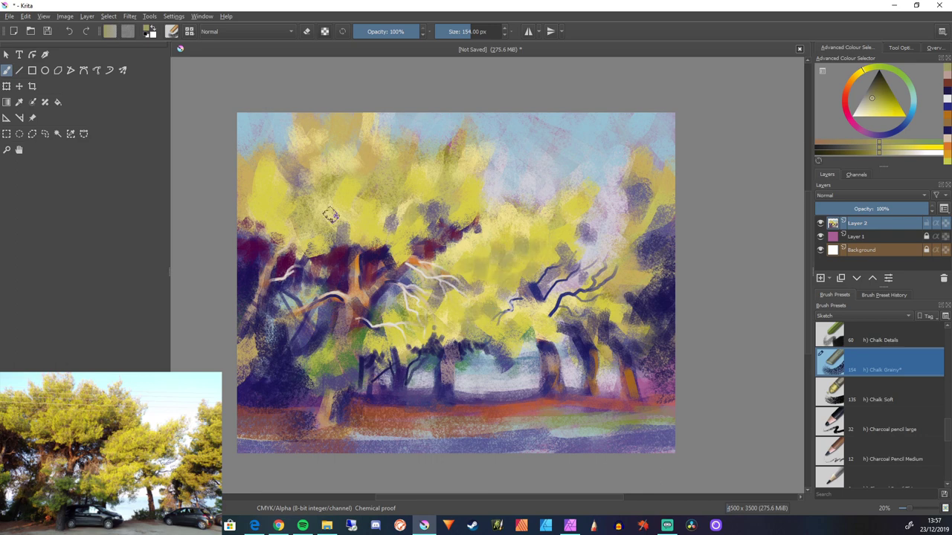
# Choose a saturated bright yellow and dab sunlit leaf highlights across the main canopy
pyautogui.keyDown('ctrl'); pyautogui.click(334, 198); pyautogui.keyUp('ctrl')
pyautogui.click(889, 116)
pyautogui.press('[')
pyautogui.moveTo(334, 199); pyautogui.dragTo(367, 185)
pyautogui.moveTo(274, 204); pyautogui.dragTo(263, 201)
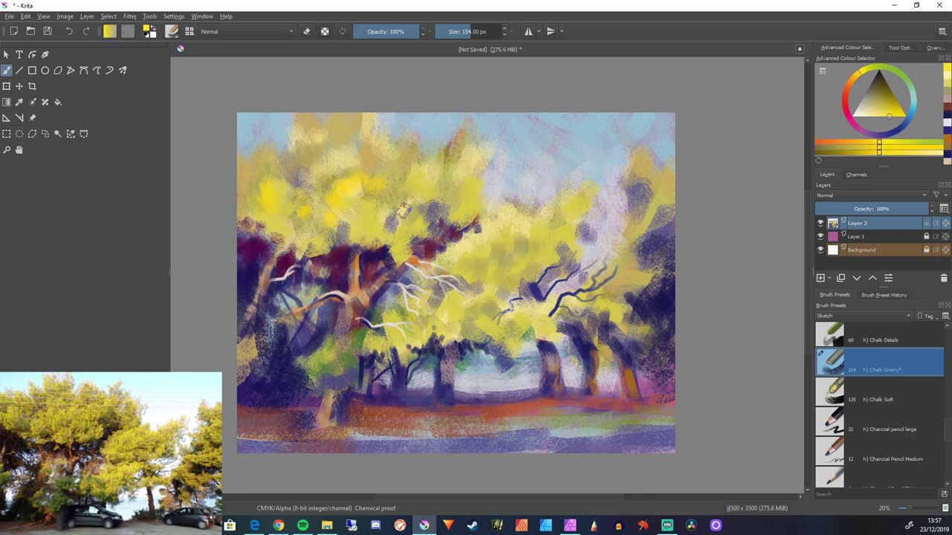
pyautogui.moveTo(427, 215); pyautogui.dragTo(418, 236)
pyautogui.moveTo(369, 238); pyautogui.dragTo(368, 246)
pyautogui.moveTo(426, 152); pyautogui.dragTo(427, 158)
pyautogui.moveTo(440, 182); pyautogui.dragTo(453, 180)
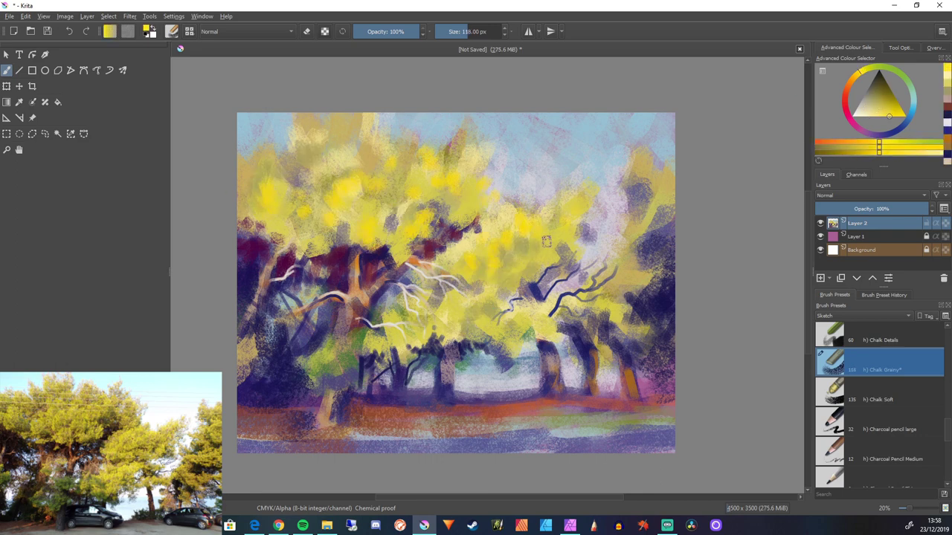
# Add saturated yellow leaf highlights to the middle canopy and its lower edge above the right-hand trunks with a 118 px brush
pyautogui.moveTo(546, 242); pyautogui.dragTo(495, 283)
pyautogui.moveTo(531, 325); pyautogui.dragTo(513, 337)
pyautogui.moveTo(560, 320); pyautogui.dragTo(590, 329)
# Sample a rust brown and paint it around and below the main tree's arched branch
pyautogui.keyDown('ctrl'); pyautogui.click(429, 247); pyautogui.keyUp('ctrl')
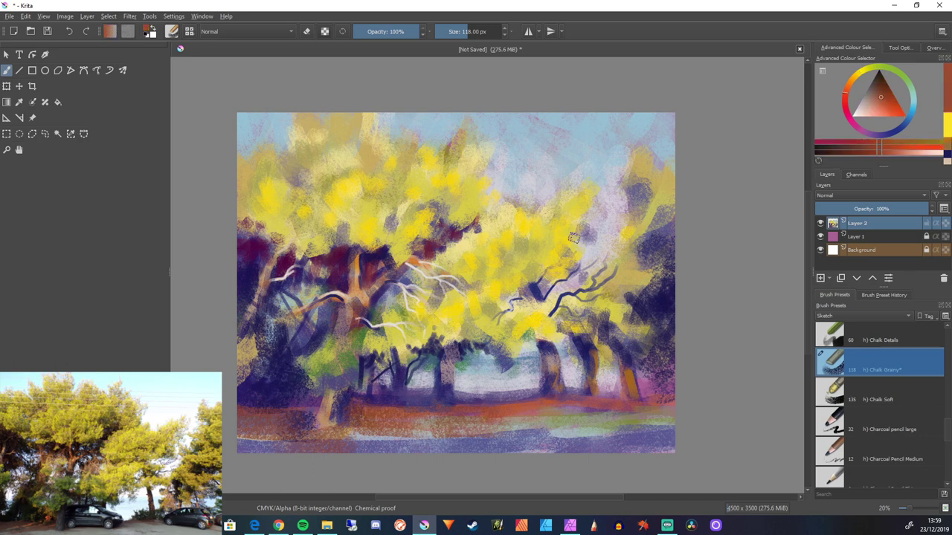
pyautogui.moveTo(432, 259); pyautogui.dragTo(412, 276)
pyautogui.moveTo(427, 230); pyautogui.dragTo(426, 246)
pyautogui.moveTo(442, 281); pyautogui.dragTo(419, 309)
pyautogui.moveTo(401, 292); pyautogui.dragTo(417, 309)
# Sample a pale blue, reduce the brush to 110 px and dab sky gaps around the main tree's branches
pyautogui.keyDown('ctrl'); pyautogui.click(404, 274); pyautogui.keyUp('ctrl')
pyautogui.press('[')
pyautogui.press('[')
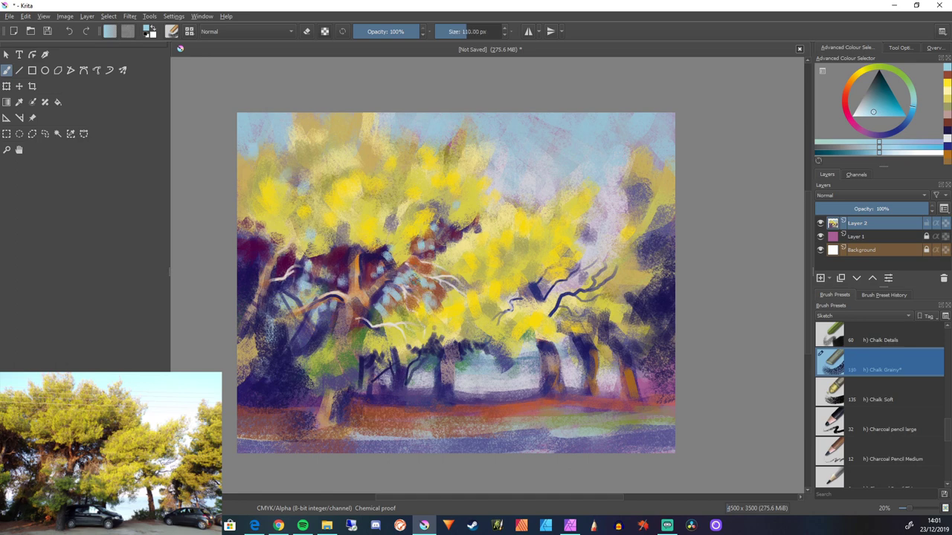
# Sample a dark indigo and paint it over parts of the blue gaps around the arched branch and beside the main trunk
pyautogui.keyDown('ctrl'); pyautogui.click(415, 333); pyautogui.keyUp('ctrl')
pyautogui.keyDown('ctrl'); pyautogui.click(383, 258); pyautogui.keyUp('ctrl')
pyautogui.moveTo(395, 292); pyautogui.dragTo(383, 305)
pyautogui.moveTo(419, 272); pyautogui.dragTo(403, 288)
pyautogui.moveTo(387, 257); pyautogui.dragTo(377, 263)
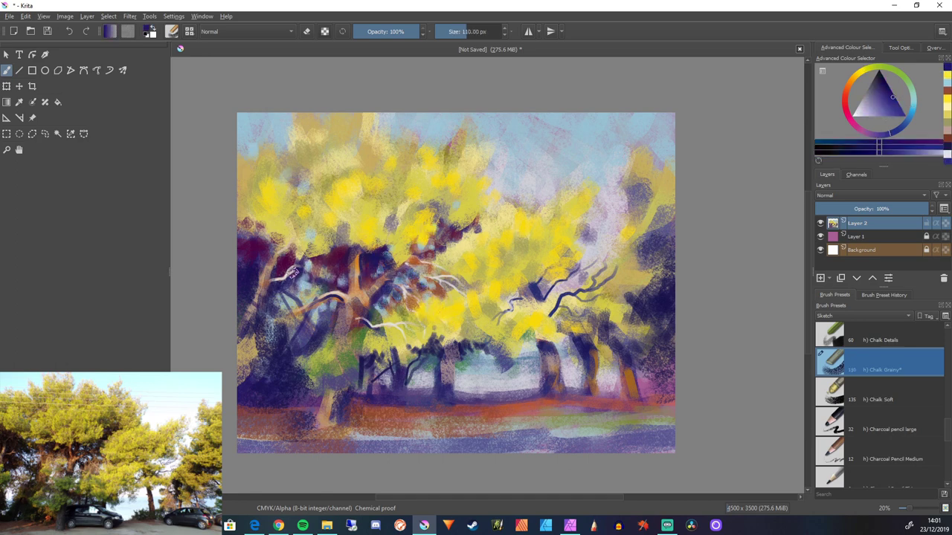
pyautogui.moveTo(334, 307); pyautogui.dragTo(322, 332)
# Repaint the main fork and arched branch in warm orange with twigs hanging beneath, and separate the twigs with dark purple strokes
pyautogui.keyDown('ctrl'); pyautogui.click(555, 239); pyautogui.keyUp('ctrl')
pyautogui.moveTo(366, 293); pyautogui.dragTo(402, 276)
pyautogui.moveTo(358, 299); pyautogui.dragTo(350, 327)
pyautogui.keyDown('ctrl'); pyautogui.click(356, 266); pyautogui.keyUp('ctrl')
pyautogui.press('[')
pyautogui.moveTo(408, 277); pyautogui.dragTo(447, 299)
pyautogui.moveTo(402, 271)
pyautogui.mouseDown()
pyautogui.moveTo(445, 292)
pyautogui.moveTo(426, 281)
pyautogui.mouseUp()
pyautogui.keyDown('ctrl'); pyautogui.click(383, 259); pyautogui.keyUp('ctrl')
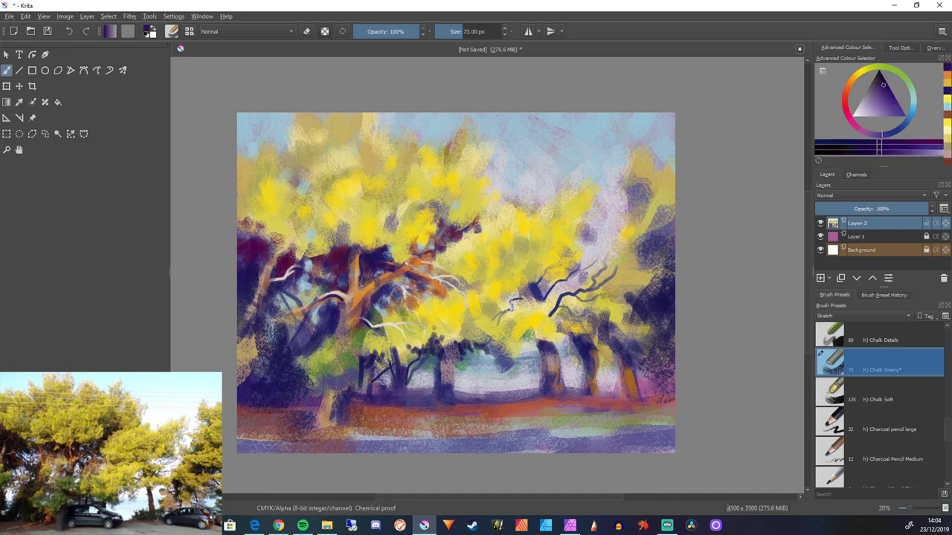
pyautogui.moveTo(394, 301); pyautogui.dragTo(413, 321)
# Sample a pale beige from the bark, enlarge the brush and paint a highlight on the main trunk below the fork
pyautogui.keyDown('ctrl'); pyautogui.click(346, 301); pyautogui.keyUp('ctrl')
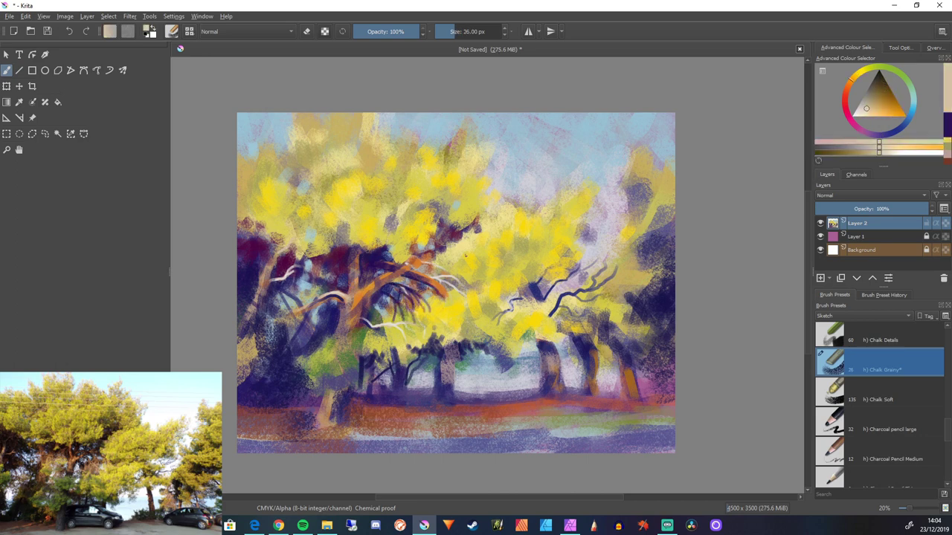
pyautogui.press(']')
pyautogui.press(']')
pyautogui.press(']')
pyautogui.press(']')
pyautogui.press(']')
pyautogui.press(']')
pyautogui.press(']')
pyautogui.press(']')
pyautogui.press(']')
pyautogui.press(']')
pyautogui.press(']')
pyautogui.press(']')
pyautogui.press(']')
pyautogui.press(']')
pyautogui.press(']')
pyautogui.press(']')
pyautogui.press(']')
pyautogui.press(']')
pyautogui.moveTo(361, 301); pyautogui.dragTo(355, 319)
pyautogui.press('[')
pyautogui.press('[')
# Add ochre highlights to the arched branch, and cover the pale twigs' ends with yellow leaves using a 68 px brush
pyautogui.keyDown('ctrl'); pyautogui.click(424, 283); pyautogui.keyUp('ctrl')
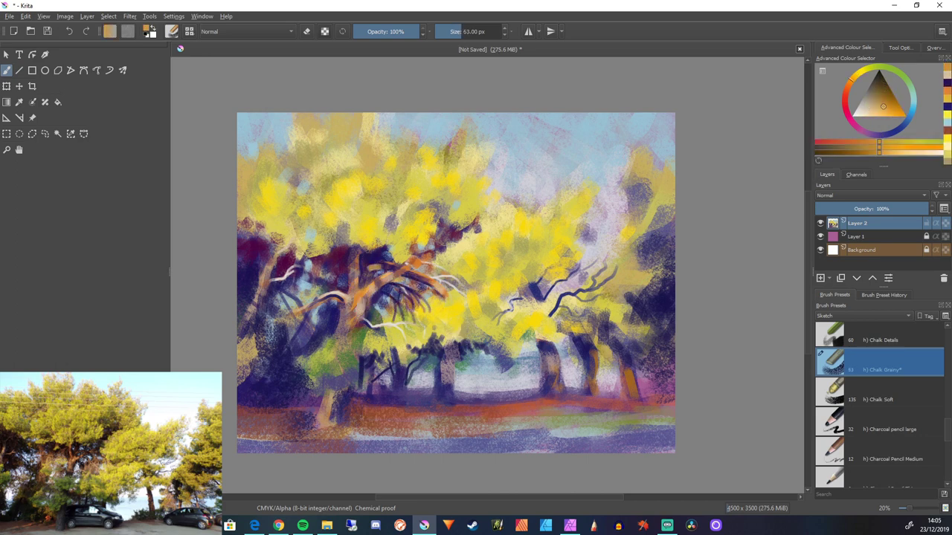
pyautogui.keyDown('ctrl'); pyautogui.click(425, 306); pyautogui.keyUp('ctrl')
pyautogui.press(']')
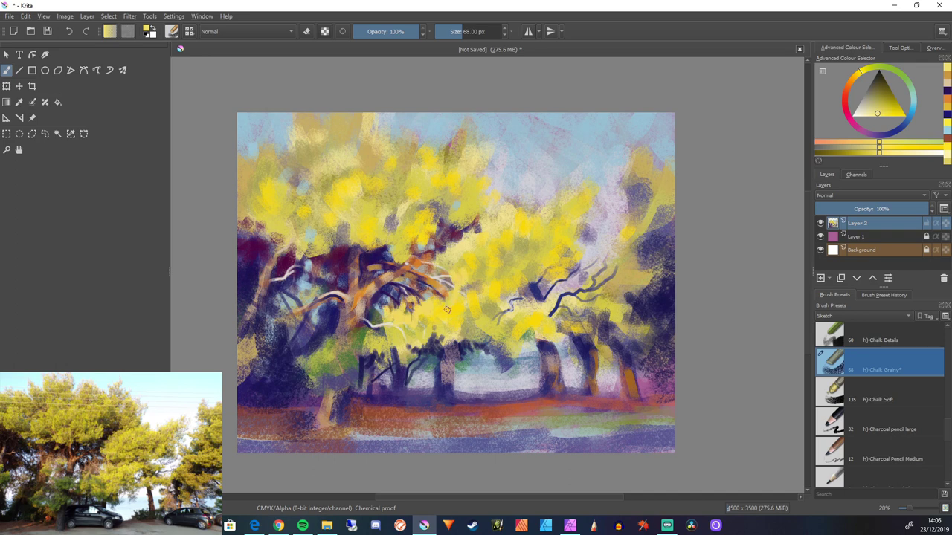
# Sample pale blue and off-white sky colours and dab sky gaps into the canopy tops and around the far-right tree
pyautogui.keyDown('ctrl'); pyautogui.click(516, 214); pyautogui.keyUp('ctrl')
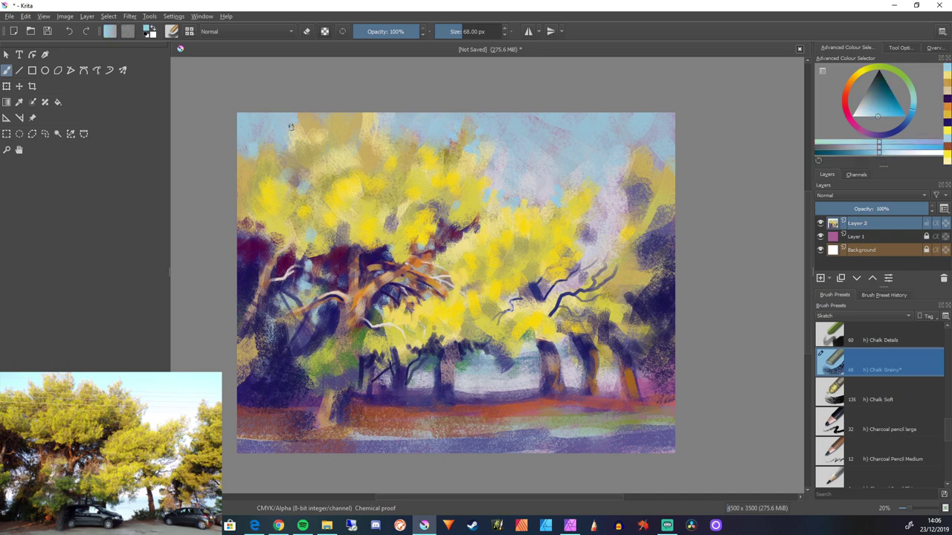
pyautogui.keyDown('ctrl'); pyautogui.click(518, 200); pyautogui.keyUp('ctrl')
pyautogui.keyDown('ctrl'); pyautogui.click(534, 206); pyautogui.keyUp('ctrl')
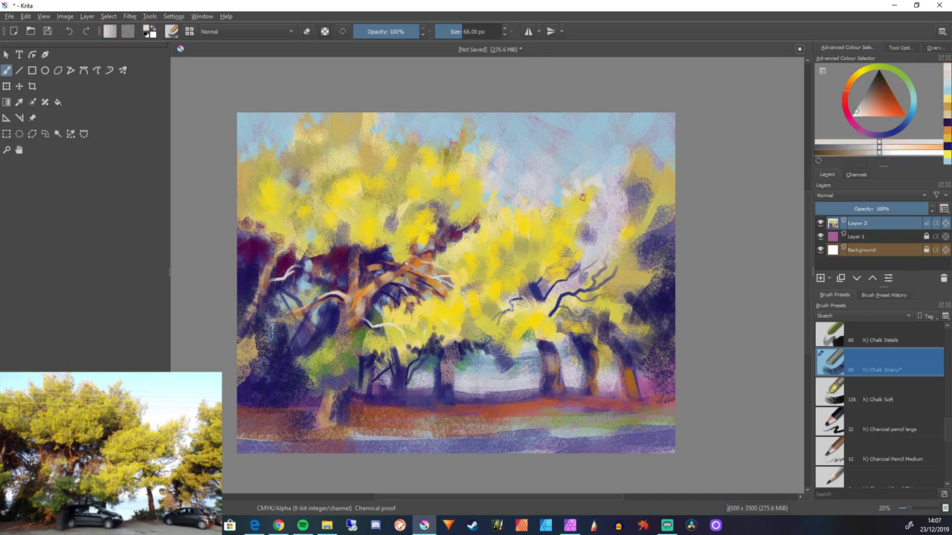
pyautogui.moveTo(620, 219); pyautogui.dragTo(637, 193)
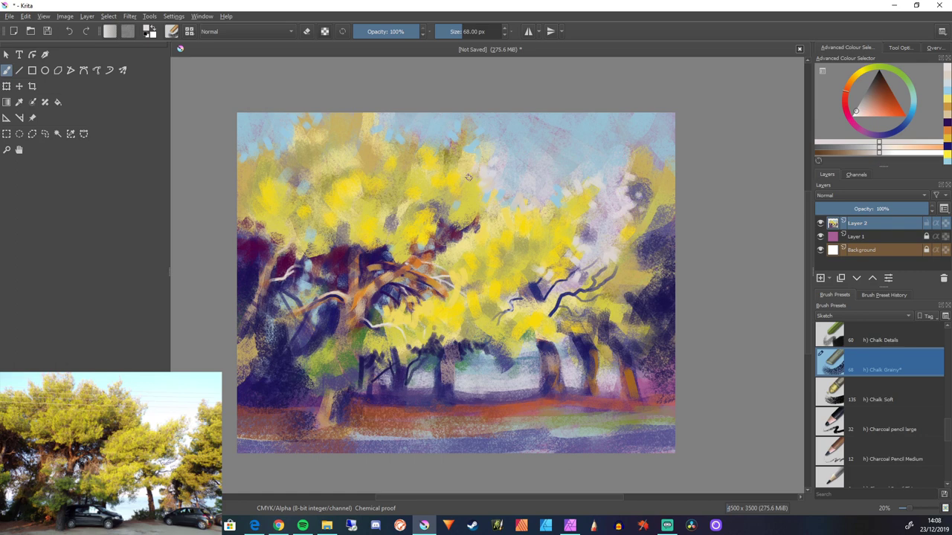
# Paint low bushes in dark indigo and dark green along the horizon between the right-hand trunks
pyautogui.keyDown('ctrl'); pyautogui.click(550, 358); pyautogui.keyUp('ctrl')
pyautogui.moveTo(524, 378)
pyautogui.mouseDown()
pyautogui.moveTo(531, 392)
pyautogui.moveTo(490, 393)
pyautogui.mouseUp()
pyautogui.moveTo(566, 369)
pyautogui.mouseDown()
pyautogui.moveTo(574, 390)
pyautogui.moveTo(641, 391)
pyautogui.mouseUp()
pyautogui.keyDown('ctrl'); pyautogui.click(527, 339); pyautogui.keyUp('ctrl')
pyautogui.moveTo(525, 381); pyautogui.dragTo(528, 391)
pyautogui.moveTo(542, 380); pyautogui.dragTo(541, 389)
# Sample the pale green from the foreground strip and dab leaves over the bush around the main trunk with a 135 px brush
pyautogui.keyDown('ctrl'); pyautogui.click(595, 430); pyautogui.keyUp('ctrl')
pyautogui.moveTo(344, 336); pyautogui.dragTo(331, 353)
pyautogui.moveTo(360, 339); pyautogui.dragTo(326, 377)
pyautogui.moveTo(310, 349); pyautogui.dragTo(299, 363)
pyautogui.moveTo(335, 366)
pyautogui.mouseDown()
pyautogui.moveTo(305, 390)
pyautogui.moveTo(291, 380)
pyautogui.mouseUp()
pyautogui.moveTo(356, 364); pyautogui.dragTo(339, 382)
pyautogui.moveTo(293, 349); pyautogui.dragTo(269, 368)
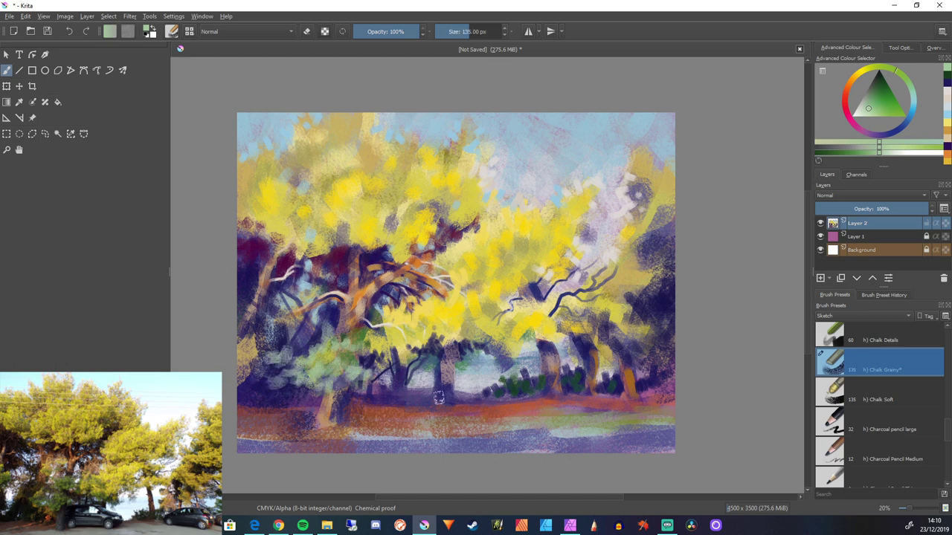
# Sample greens from the bush and dab leaves over the right-hand trunks and the shadows beside the main trunk
pyautogui.moveTo(580, 338); pyautogui.dragTo(571, 358)
pyautogui.moveTo(532, 374); pyautogui.dragTo(524, 388)
pyautogui.keyDown('ctrl'); pyautogui.click(387, 338); pyautogui.keyUp('ctrl')
pyautogui.press(']')
pyautogui.press(']')
pyautogui.press(']')
pyautogui.press(']')
pyautogui.press(']')
pyautogui.press(']')
pyautogui.press(']')
pyautogui.press(']')
pyautogui.moveTo(315, 299); pyautogui.dragTo(282, 330)
pyautogui.keyDown('ctrl'); pyautogui.click(361, 332); pyautogui.keyUp('ctrl')
# Sample olive green from the foliage and dab leaves under the yellow canopy, along the horizon bushes and over the right-hand trunks
pyautogui.keyDown('ctrl'); pyautogui.click(412, 309); pyautogui.keyUp('ctrl')
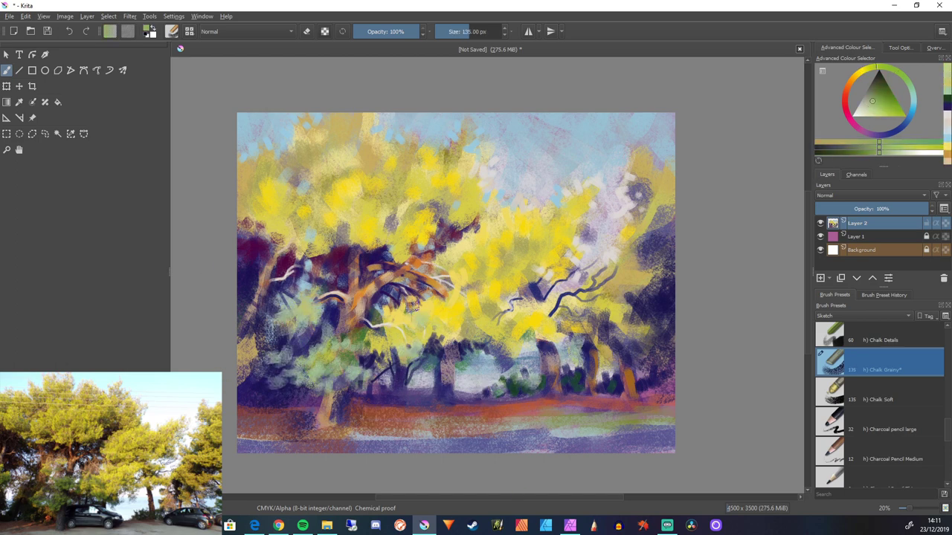
pyautogui.moveTo(421, 307); pyautogui.dragTo(404, 326)
pyautogui.moveTo(410, 336); pyautogui.dragTo(388, 353)
pyautogui.moveTo(290, 357); pyautogui.dragTo(260, 381)
pyautogui.moveTo(521, 337); pyautogui.dragTo(489, 361)
pyautogui.moveTo(628, 325)
pyautogui.mouseDown()
pyautogui.moveTo(608, 357)
pyautogui.moveTo(587, 342)
pyautogui.moveTo(548, 388)
pyautogui.mouseUp()
pyautogui.moveTo(610, 378); pyautogui.dragTo(584, 393)
# Sample dark indigo and maroon from the shadows and paint horizontal bands across the foreground ground
pyautogui.keyDown('ctrl'); pyautogui.click(342, 399); pyautogui.keyUp('ctrl')
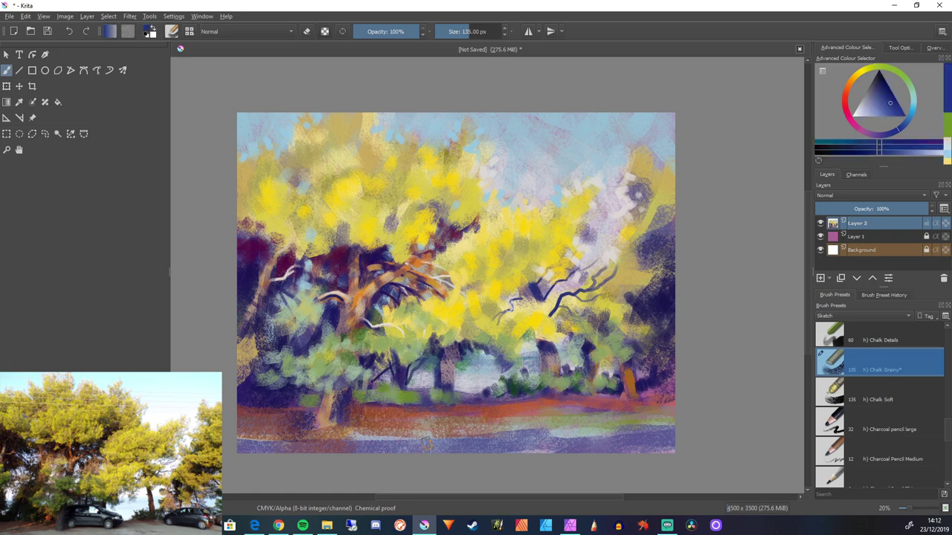
pyautogui.moveTo(241, 426); pyautogui.dragTo(406, 415)
pyautogui.keyDown('ctrl'); pyautogui.click(258, 247); pyautogui.keyUp('ctrl')
pyautogui.moveTo(583, 415); pyautogui.dragTo(672, 411)
pyautogui.moveTo(476, 433); pyautogui.dragTo(636, 425)
# Dab maroon accents into the right-hand tree's foliage, the far-right tree and the shadows beside the main trunk
pyautogui.moveTo(534, 250); pyautogui.dragTo(519, 263)
pyautogui.moveTo(582, 244); pyautogui.dragTo(563, 275)
pyautogui.moveTo(560, 324); pyautogui.dragTo(537, 347)
pyautogui.moveTo(536, 334); pyautogui.dragTo(513, 350)
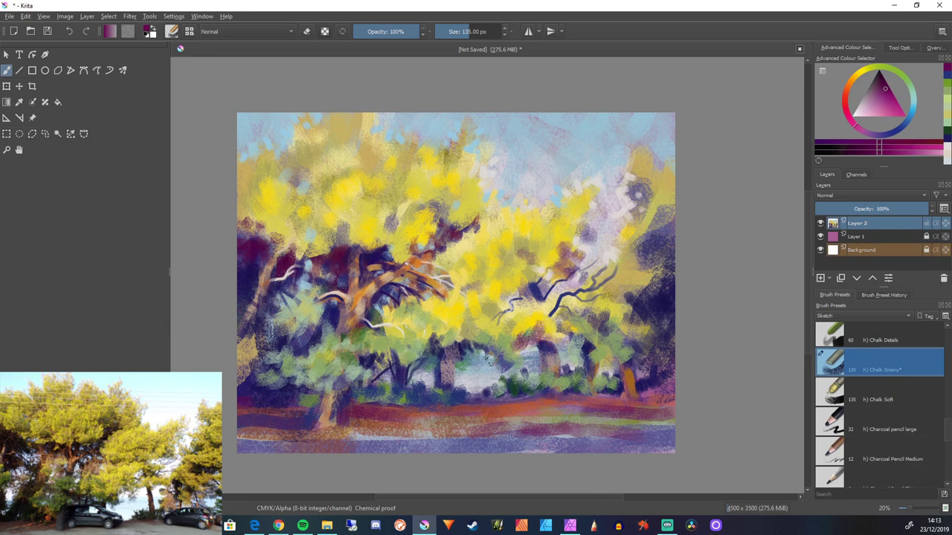
pyautogui.moveTo(548, 254); pyautogui.dragTo(537, 270)
pyautogui.moveTo(656, 251); pyautogui.dragTo(640, 272)
pyautogui.moveTo(655, 321); pyautogui.dragTo(640, 336)
pyautogui.moveTo(311, 298); pyautogui.dragTo(291, 333)
pyautogui.moveTo(318, 306)
pyautogui.mouseDown()
pyautogui.moveTo(310, 325)
pyautogui.moveTo(313, 315)
pyautogui.mouseUp()
pyautogui.keyDown('ctrl'); pyautogui.click(318, 315); pyautogui.keyUp('ctrl')
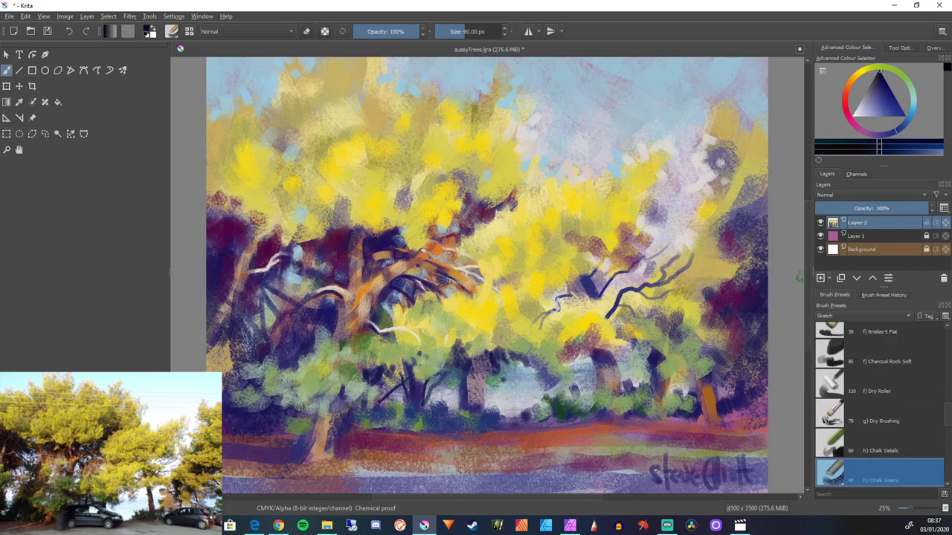
# Add a new paint layer above Layer 2 and pick up a pale yellow for foliage highlights
pyautogui.click(821, 277)
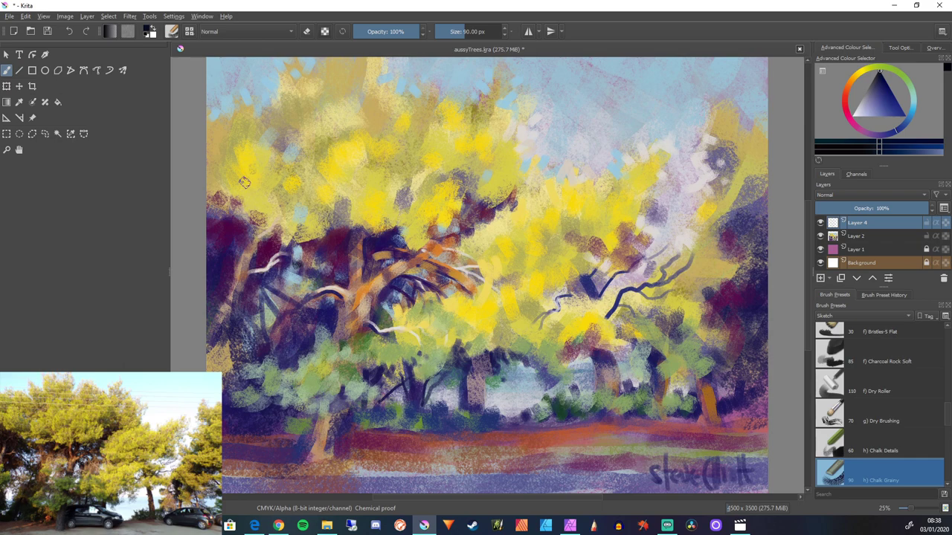
pyautogui.keyDown('ctrl'); pyautogui.click(244, 182); pyautogui.keyUp('ctrl')
pyautogui.keyDown('ctrl'); pyautogui.click(244, 182); pyautogui.keyUp('ctrl')
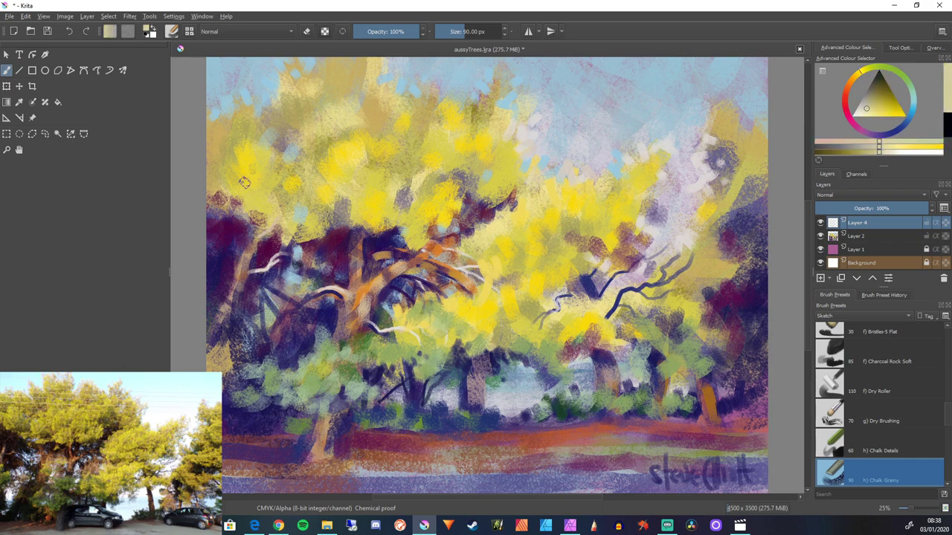
pyautogui.keyDown('ctrl'); pyautogui.click(244, 182); pyautogui.keyUp('ctrl')
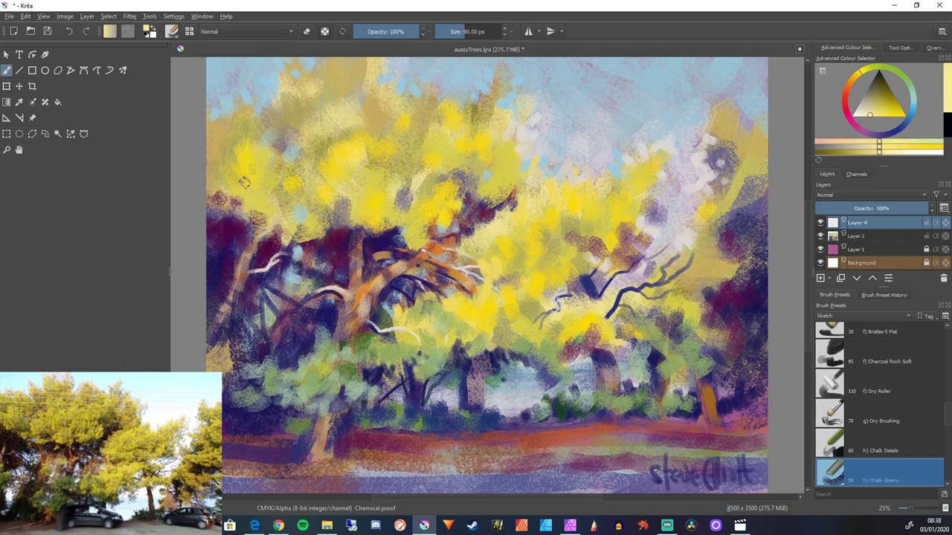
pyautogui.hotkey('alt', 'Tab')
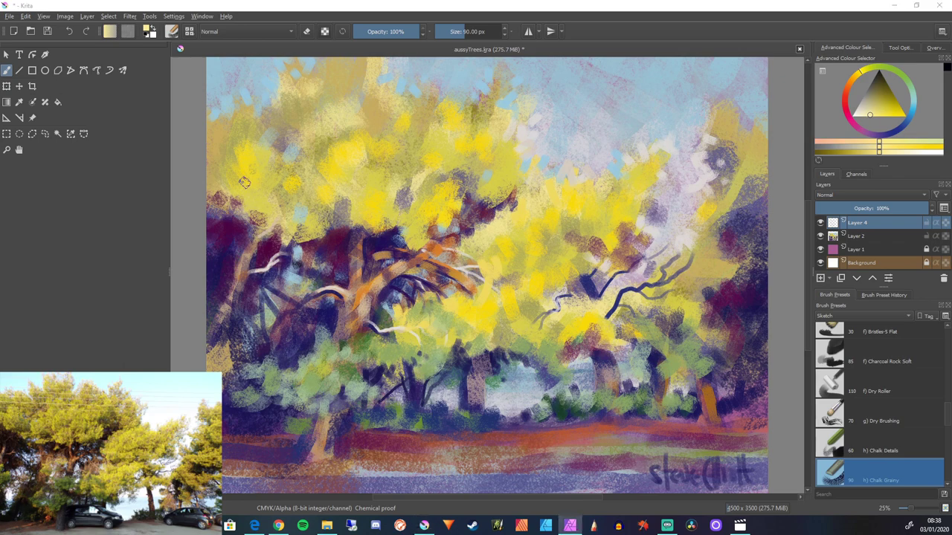
pyautogui.hotkey('alt', 'Tab')
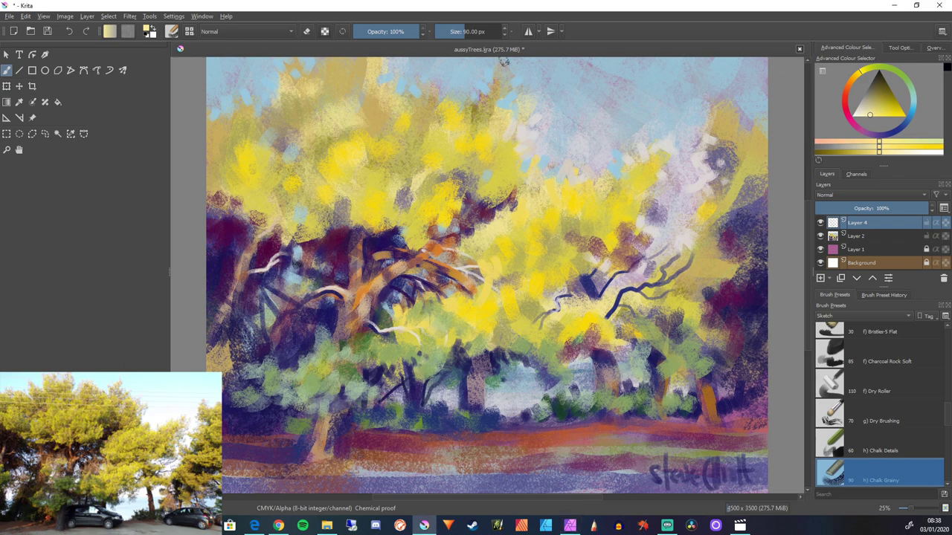
pyautogui.rightClick(505, 64)
pyautogui.rightClick(407, 88)
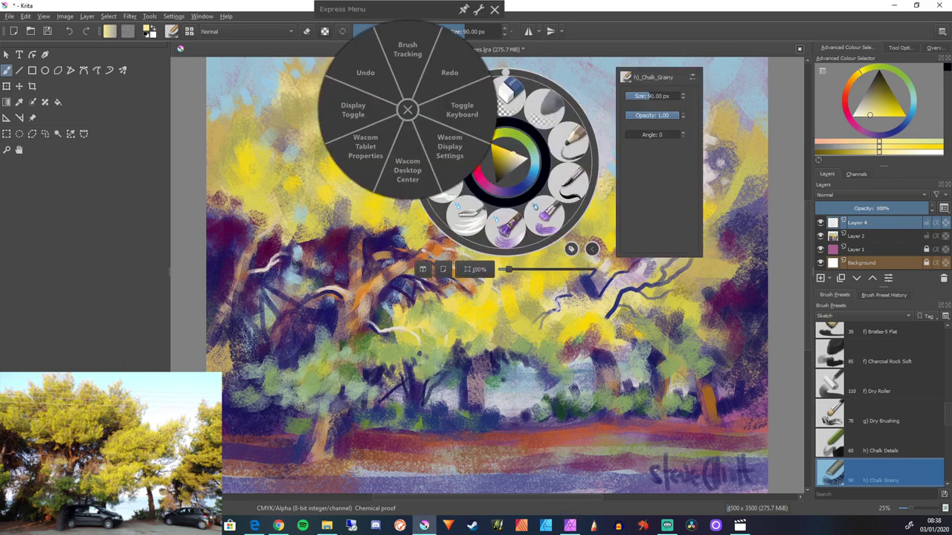
pyautogui.click(408, 110)
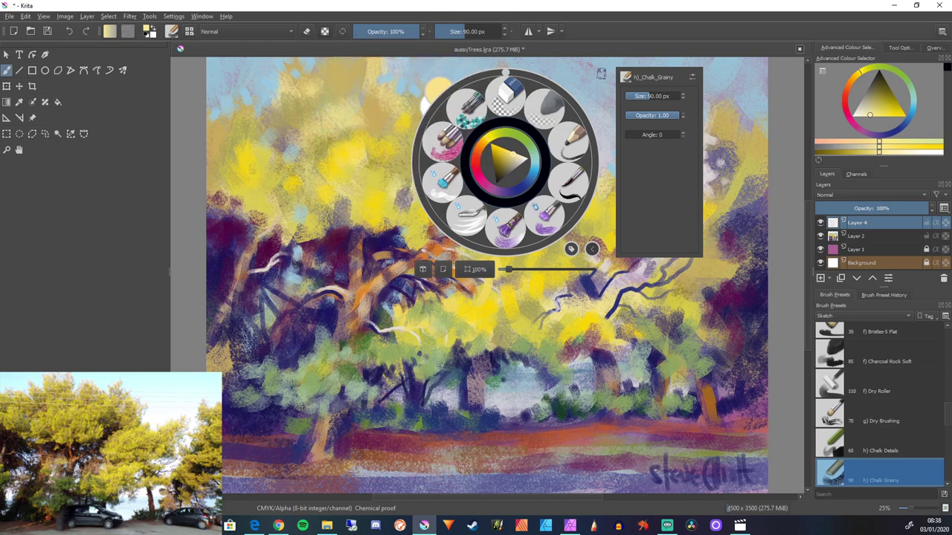
pyautogui.click(594, 305)
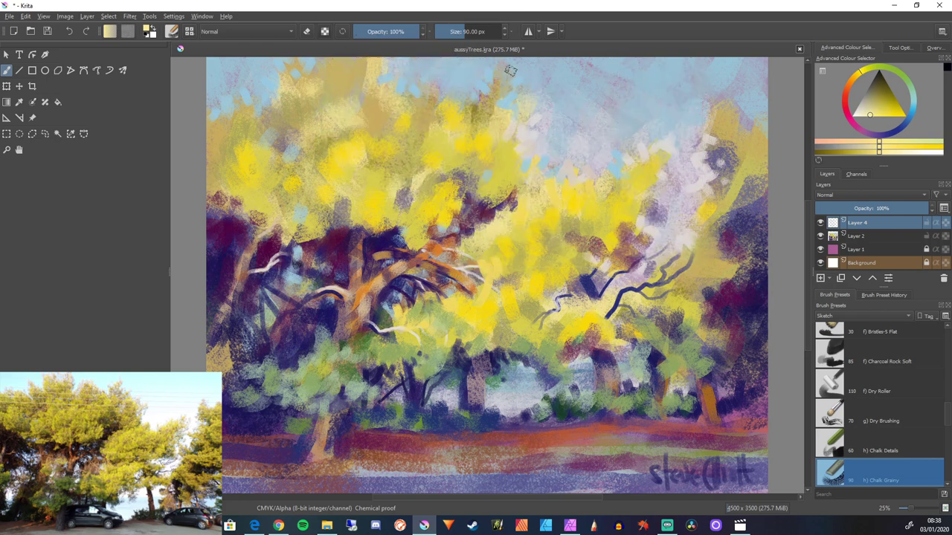
# Dab pale yellow highlights across the tops and sunlit clumps of the large canopy with the 90 px Chalk Grainy brush
pyautogui.moveTo(509, 73)
pyautogui.mouseDown()
pyautogui.moveTo(446, 94)
pyautogui.moveTo(435, 58)
pyautogui.moveTo(499, 113)
pyautogui.mouseUp()
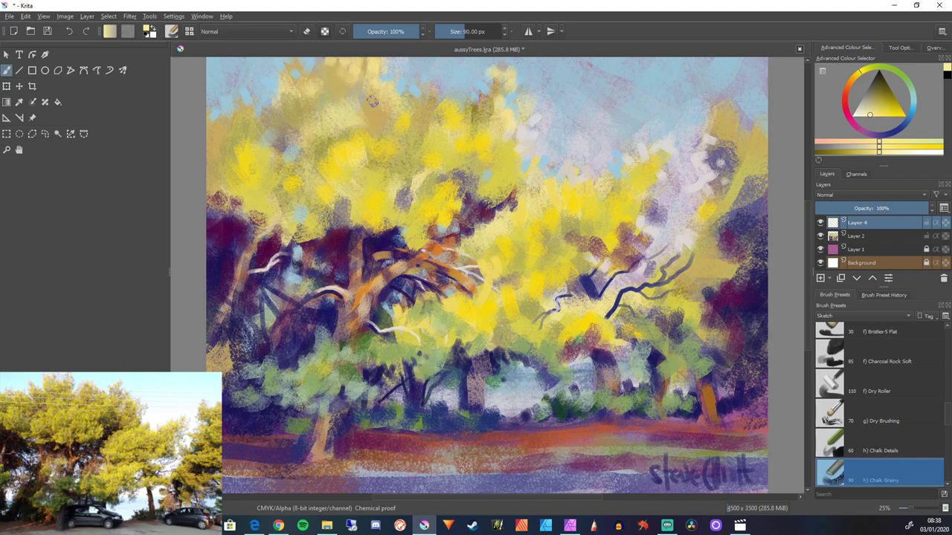
pyautogui.moveTo(386, 79); pyautogui.dragTo(387, 93)
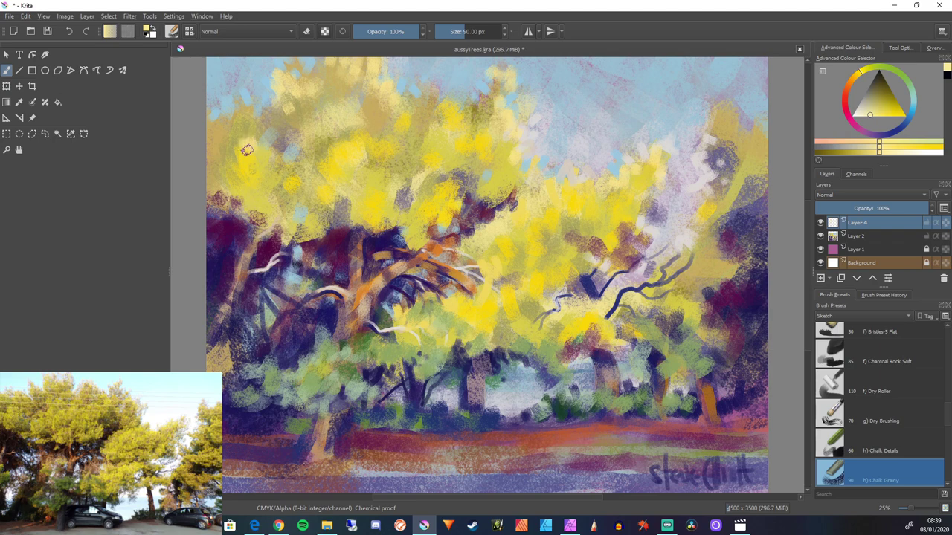
pyautogui.moveTo(238, 154); pyautogui.dragTo(209, 165)
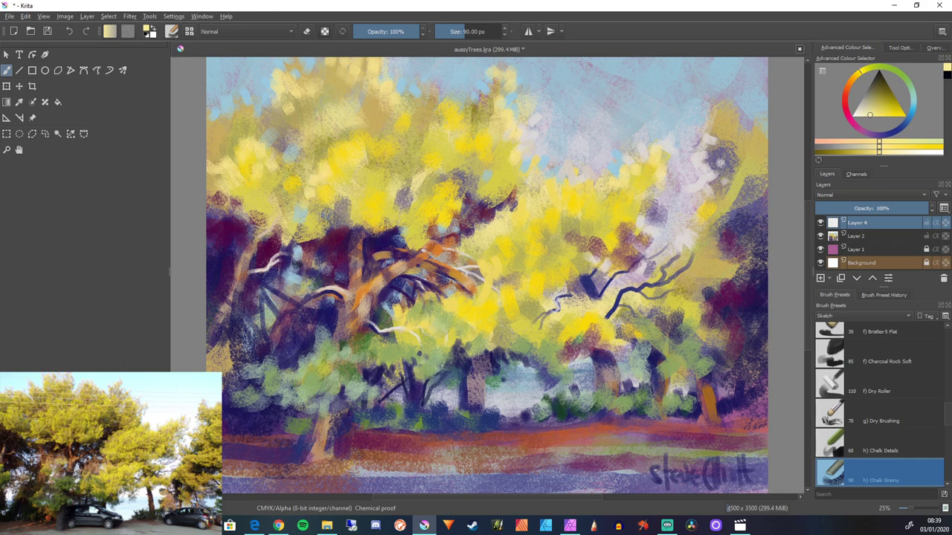
pyautogui.moveTo(330, 151); pyautogui.dragTo(334, 145)
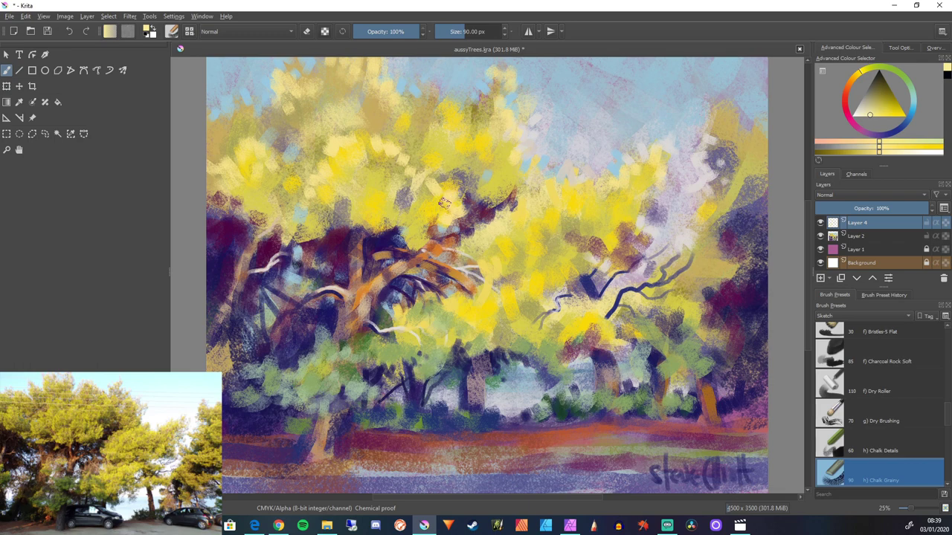
# Choose a light blue and dab small sky touches along the top edge of the large canopy
pyautogui.rightClick(423, 223)
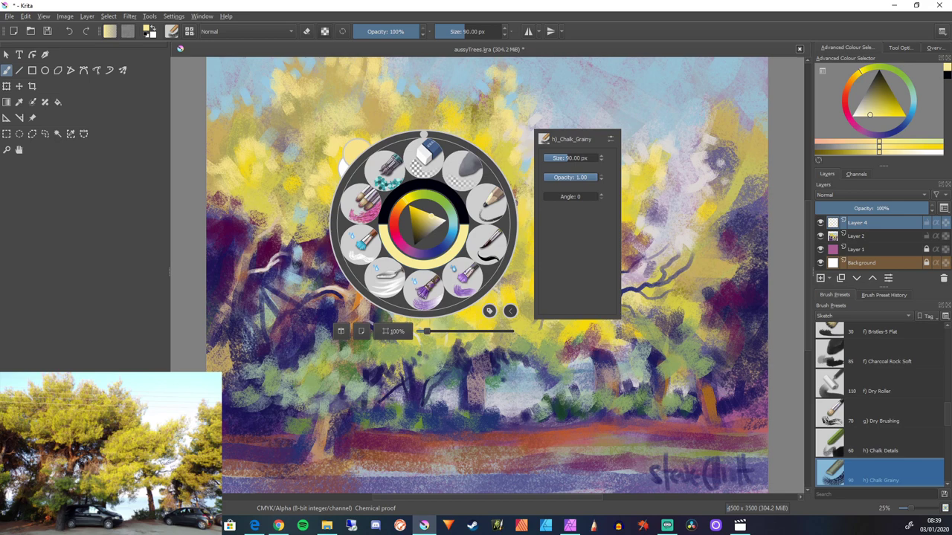
pyautogui.moveTo(450, 237); pyautogui.dragTo(448, 242)
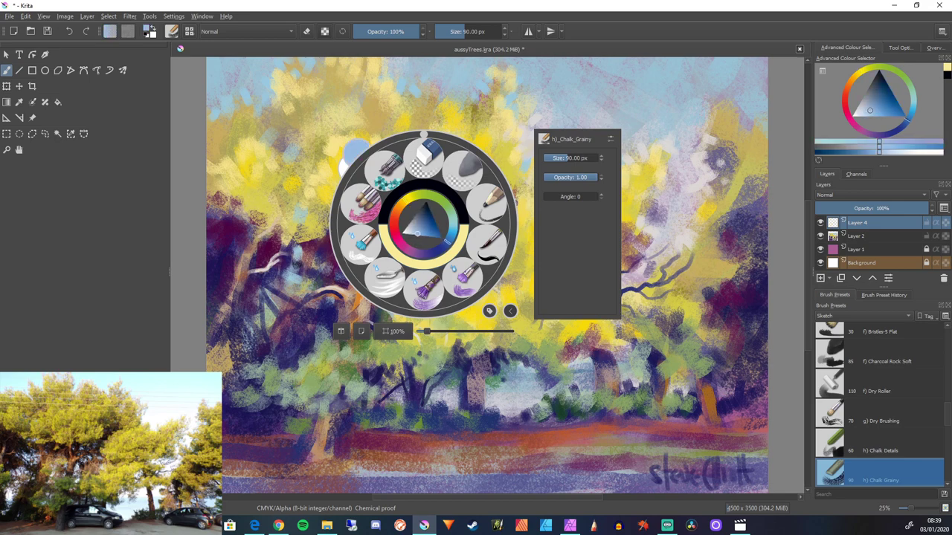
pyautogui.click(432, 233)
pyautogui.click(413, 233)
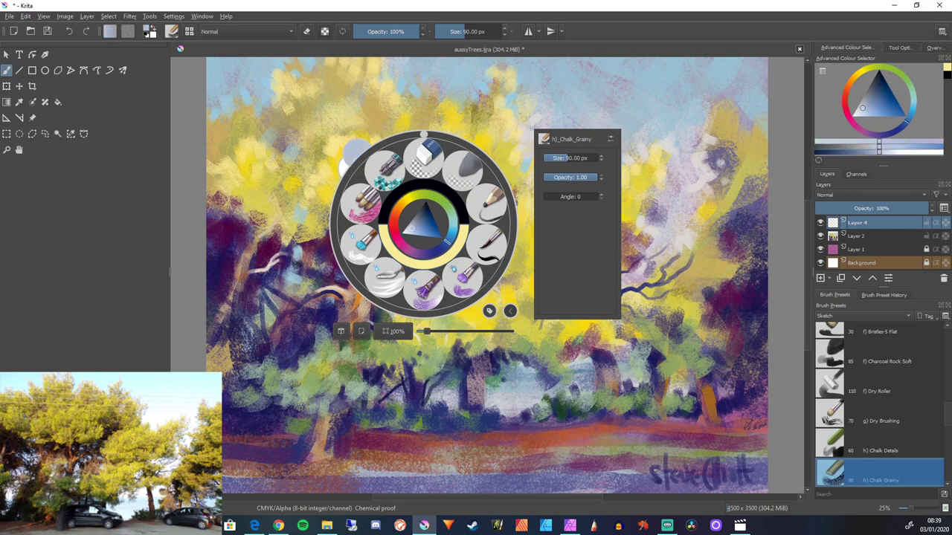
pyautogui.click(417, 232)
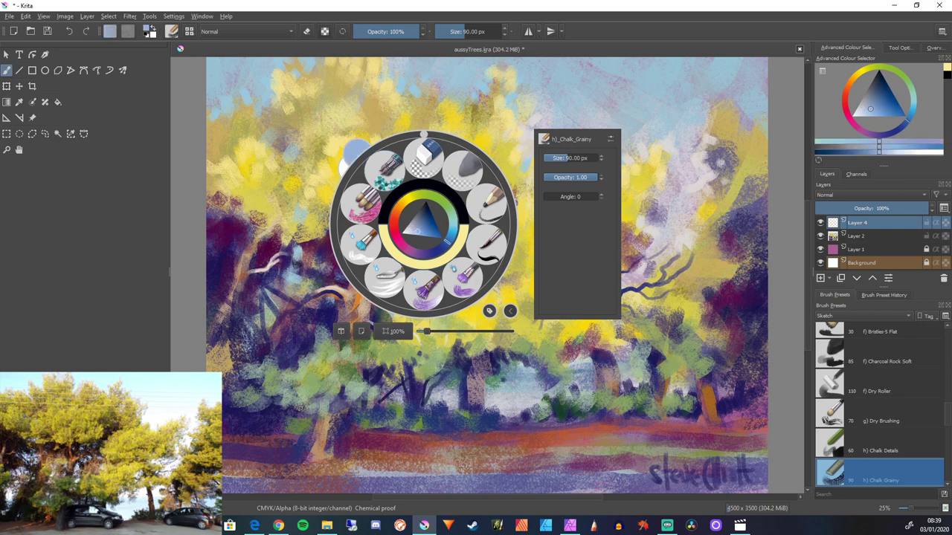
pyautogui.click(386, 86)
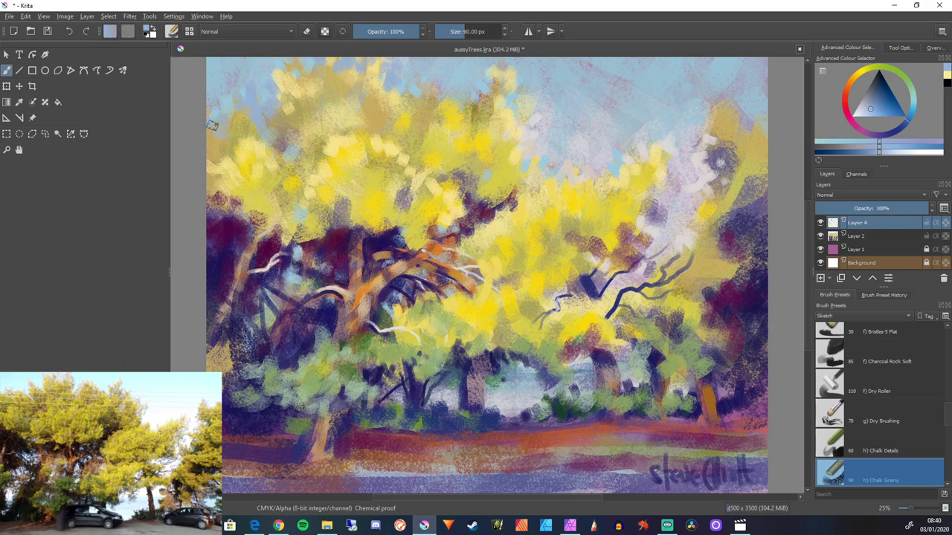
# Choose a bluish white and paint bright sky gaps at the large canopy's upper left and top
pyautogui.rightClick(234, 108)
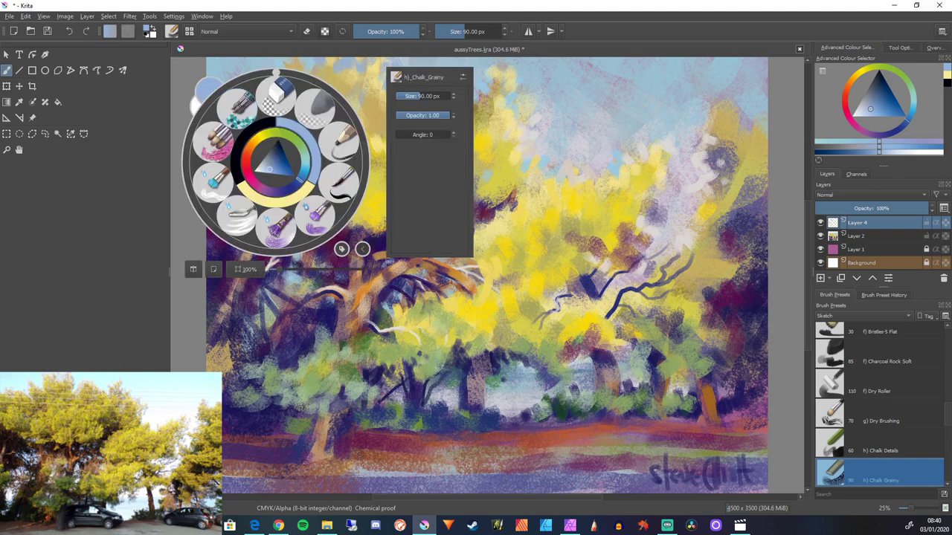
pyautogui.click(260, 170)
pyautogui.rightClick(253, 128)
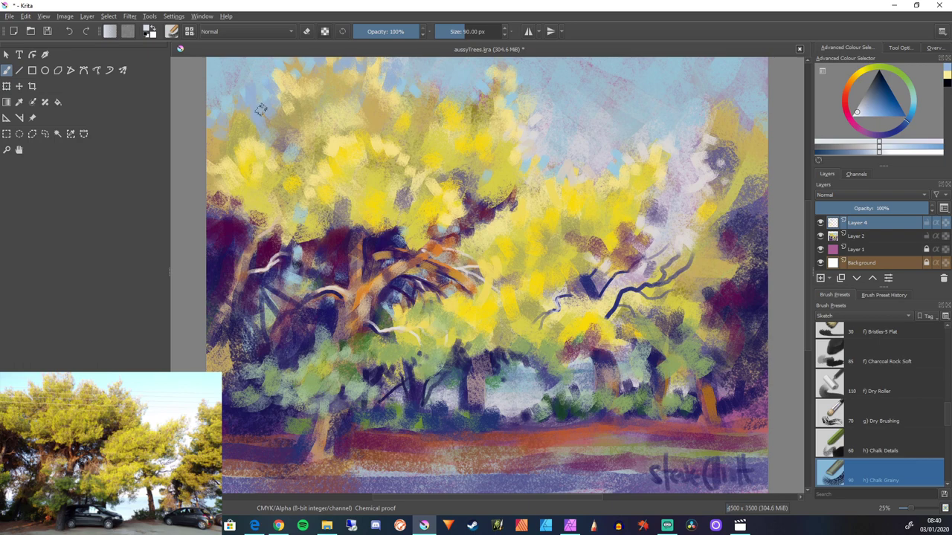
pyautogui.moveTo(260, 110); pyautogui.dragTo(261, 126)
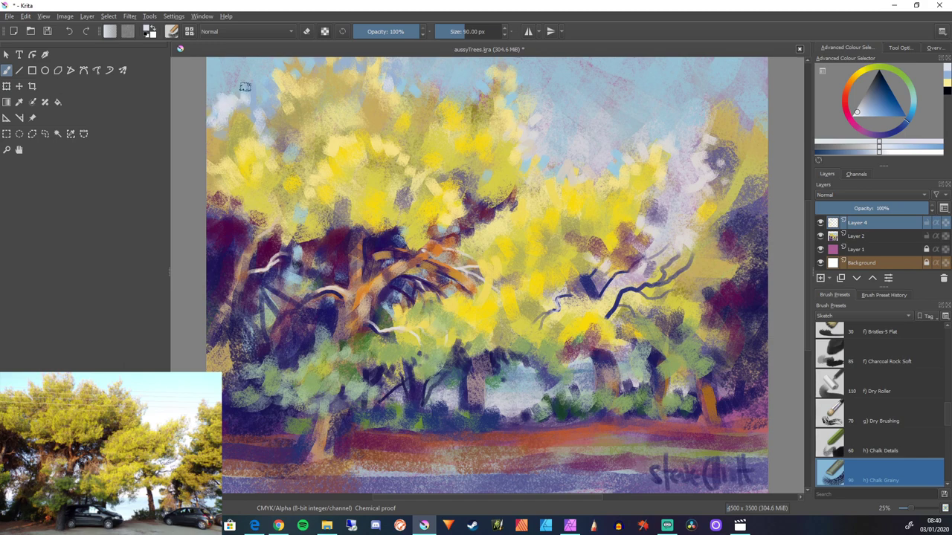
pyautogui.moveTo(243, 88); pyautogui.dragTo(269, 119)
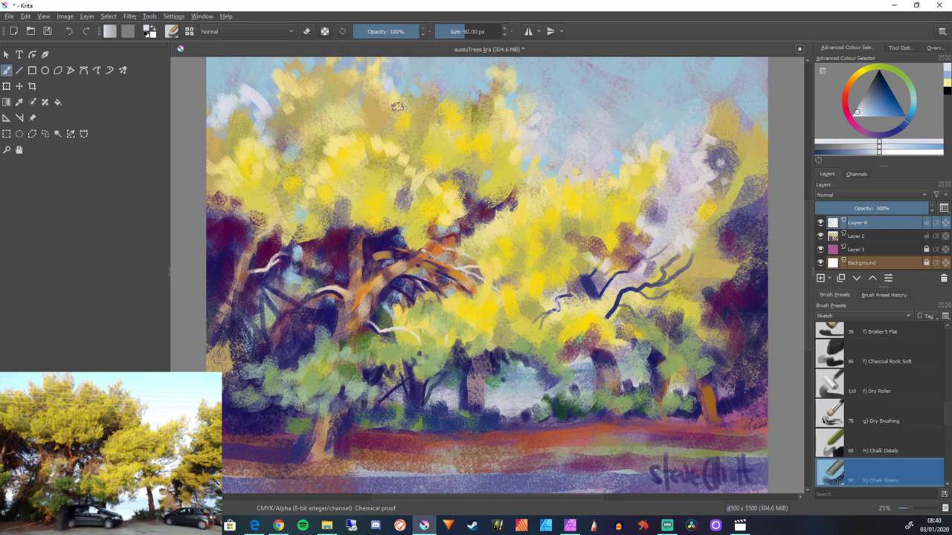
pyautogui.moveTo(400, 86)
pyautogui.mouseDown()
pyautogui.moveTo(394, 113)
pyautogui.moveTo(393, 86)
pyautogui.moveTo(412, 79)
pyautogui.moveTo(406, 87)
pyautogui.moveTo(400, 66)
pyautogui.moveTo(433, 76)
pyautogui.moveTo(414, 87)
pyautogui.moveTo(387, 73)
pyautogui.mouseUp()
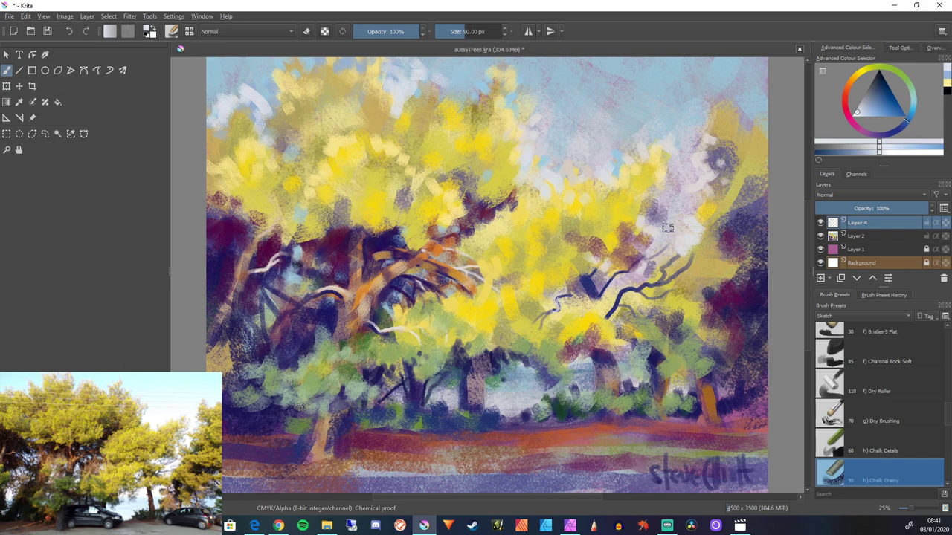
# Dab bluish-white sky holes into the left edge of the far-right tree's foliage
pyautogui.click(712, 215)
pyautogui.click(713, 236)
pyautogui.click(720, 199)
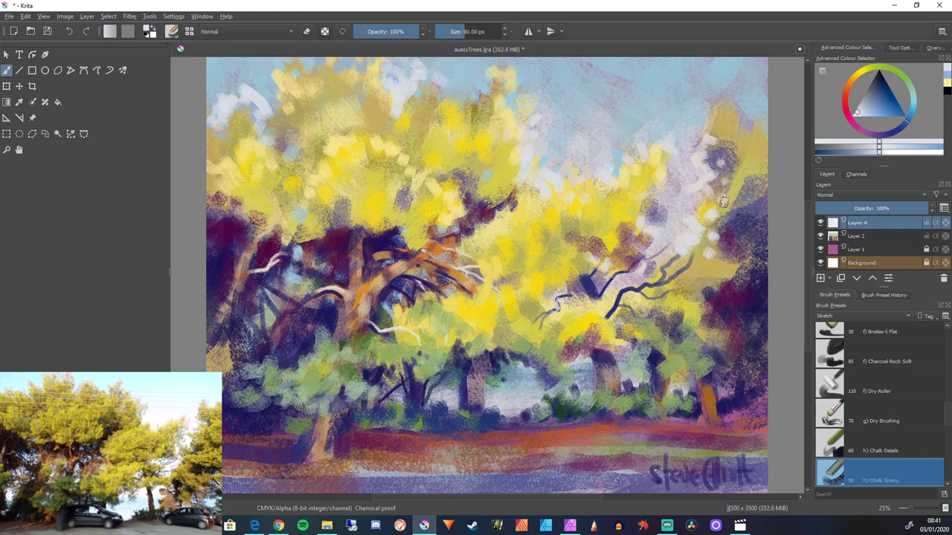
pyautogui.click(704, 206)
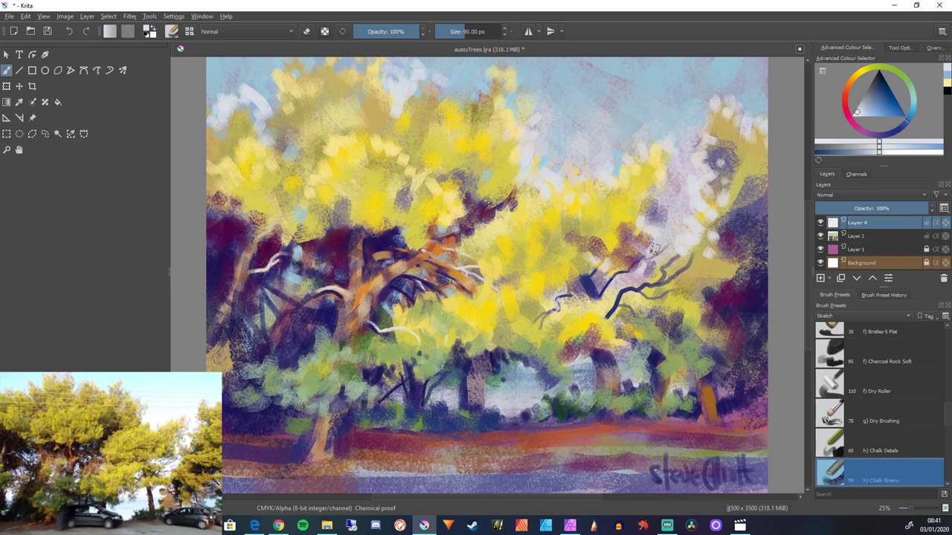
# Paint bluish-white sky into the gap between the right-hand trees, working around the dark branches
pyautogui.moveTo(659, 237)
pyautogui.mouseDown()
pyautogui.moveTo(653, 250)
pyautogui.moveTo(664, 265)
pyautogui.mouseUp()
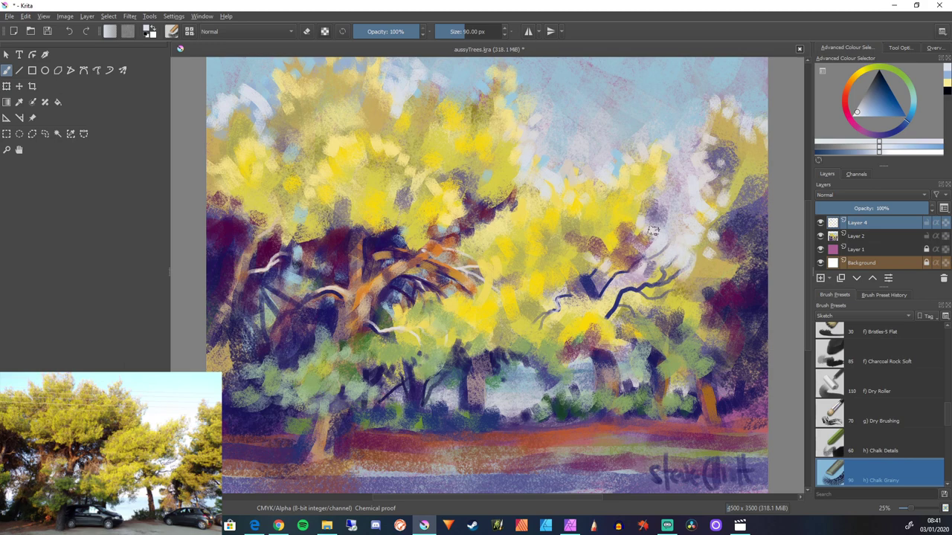
pyautogui.moveTo(667, 199)
pyautogui.mouseDown()
pyautogui.moveTo(654, 220)
pyautogui.moveTo(638, 201)
pyautogui.moveTo(643, 223)
pyautogui.moveTo(649, 193)
pyautogui.moveTo(661, 203)
pyautogui.moveTo(673, 168)
pyautogui.moveTo(682, 220)
pyautogui.mouseUp()
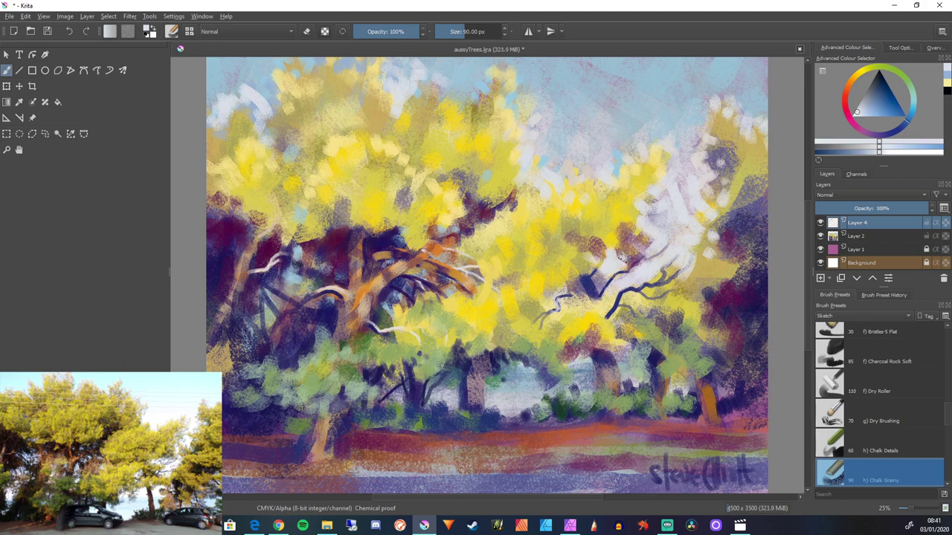
pyautogui.moveTo(592, 260)
pyautogui.mouseDown()
pyautogui.moveTo(597, 283)
pyautogui.moveTo(602, 272)
pyautogui.moveTo(599, 284)
pyautogui.moveTo(618, 284)
pyautogui.moveTo(600, 313)
pyautogui.mouseUp()
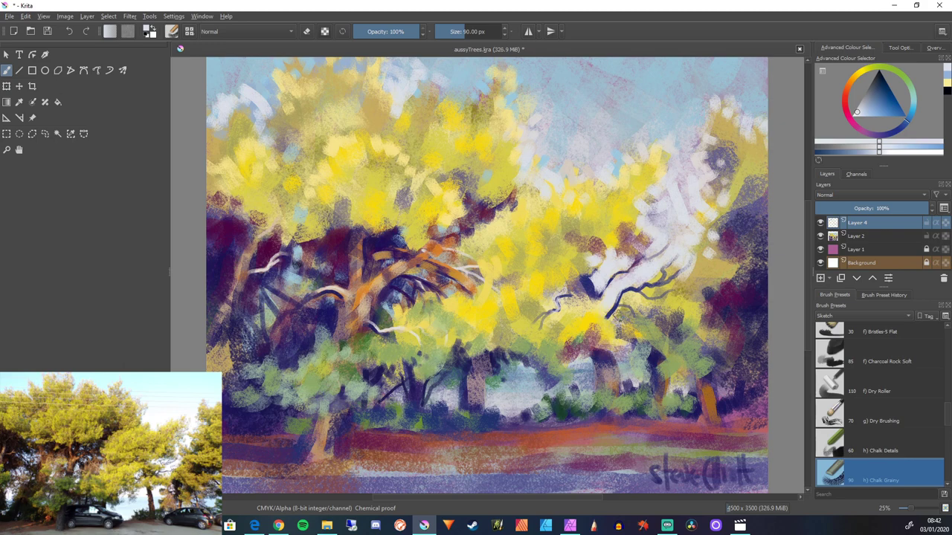
# Paint a bluish-white sky strip above the water between the trunks, and dab sky around the thin twigs above it
pyautogui.moveTo(627, 342); pyautogui.dragTo(569, 359)
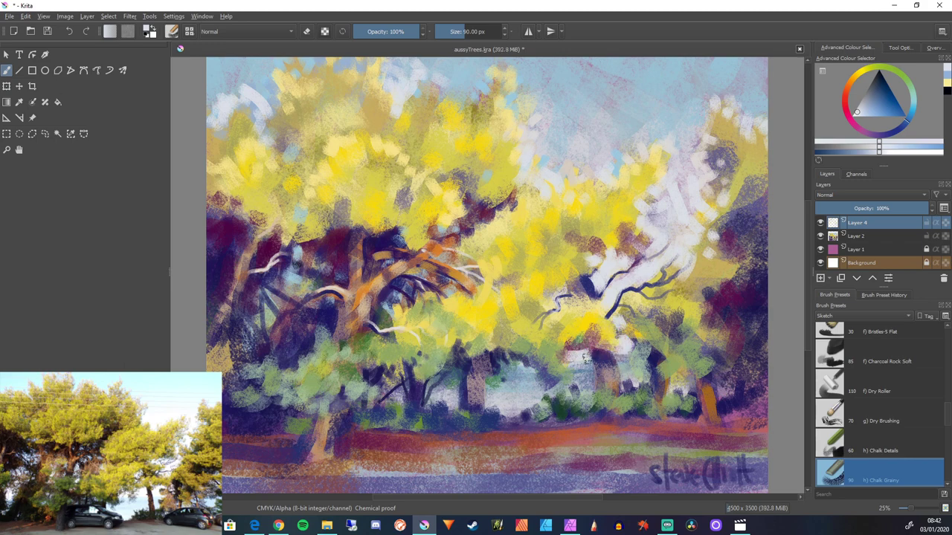
pyautogui.moveTo(629, 359); pyautogui.dragTo(571, 361)
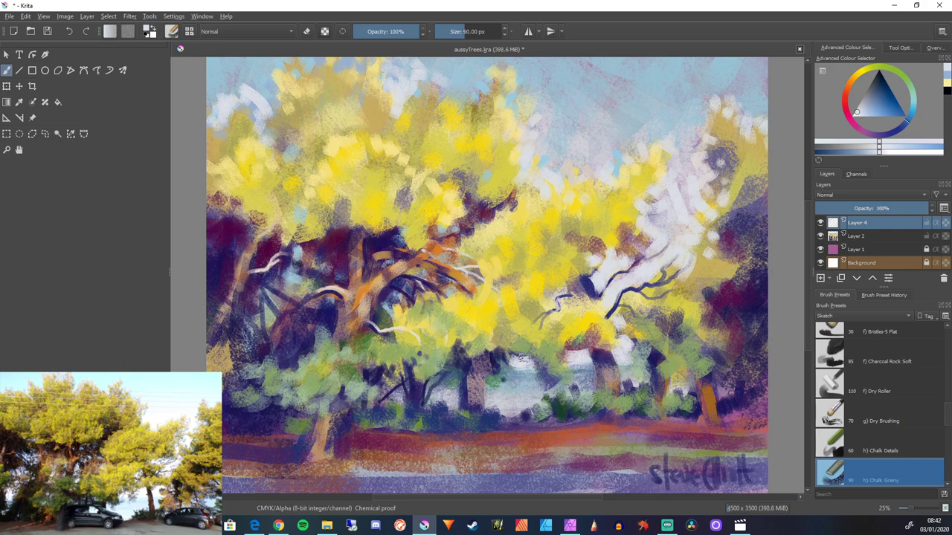
pyautogui.moveTo(524, 361)
pyautogui.mouseDown()
pyautogui.moveTo(589, 364)
pyautogui.moveTo(565, 366)
pyautogui.mouseUp()
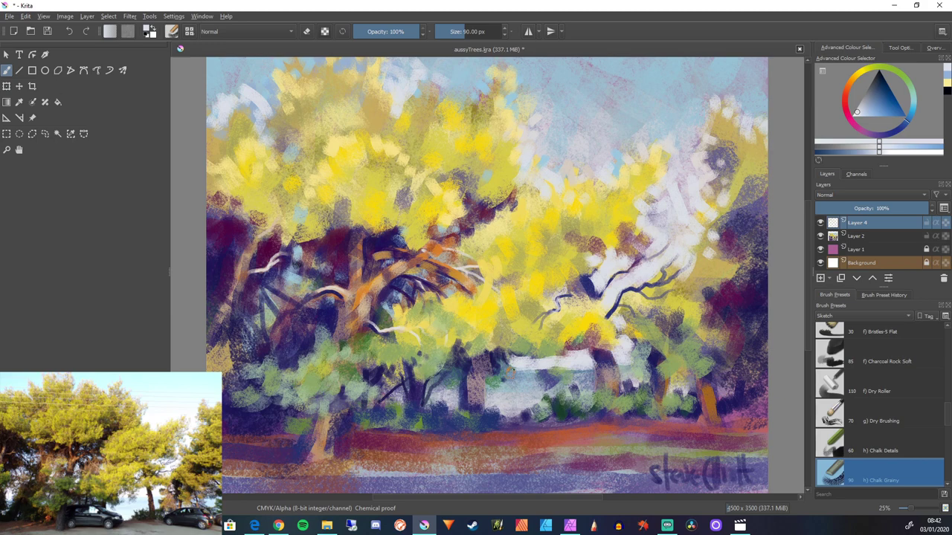
pyautogui.moveTo(512, 368); pyautogui.dragTo(458, 364)
pyautogui.moveTo(537, 326); pyautogui.dragTo(571, 301)
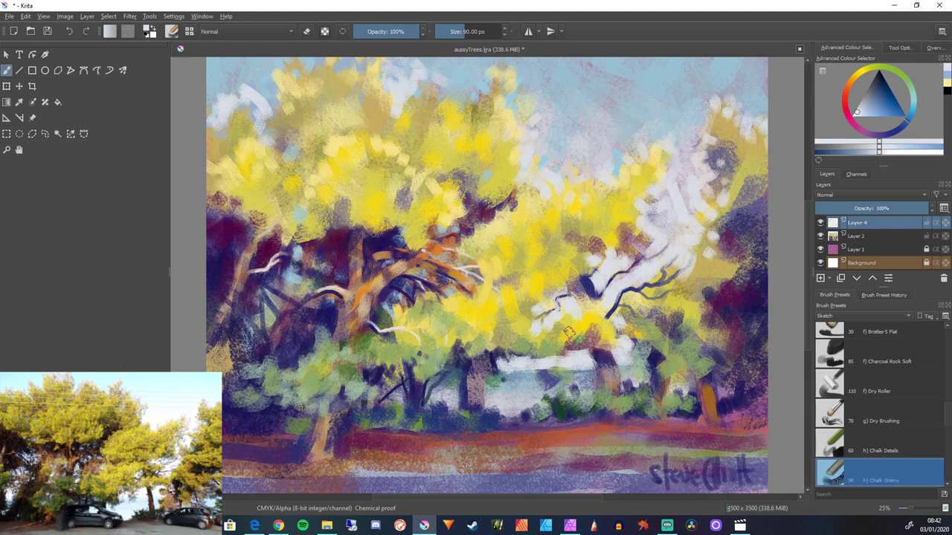
# Choose a muted reddish brown and paint it into the dark shadows beneath the left canopy and onto the tree trunks
pyautogui.keyDown('ctrl'); pyautogui.click(569, 333); pyautogui.keyUp('ctrl')
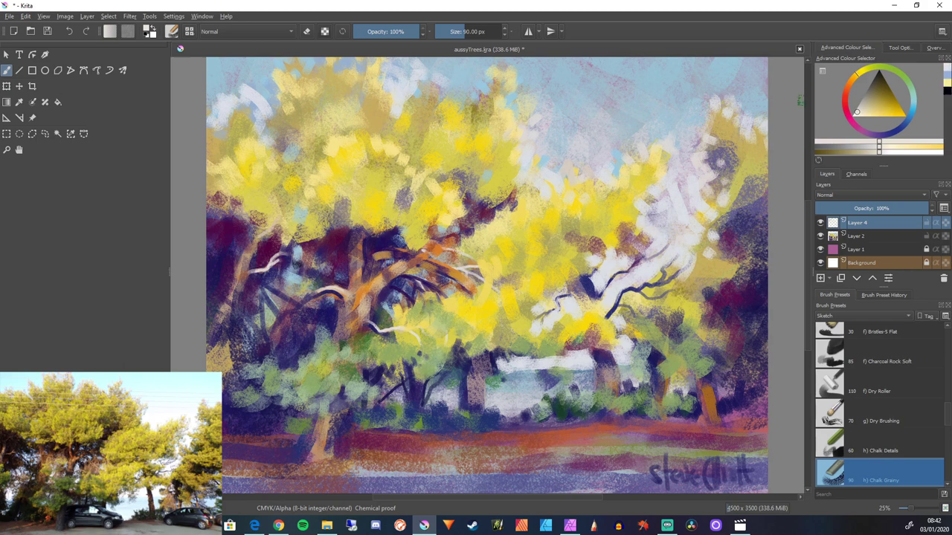
pyautogui.click(845, 95)
pyautogui.moveTo(858, 111); pyautogui.dragTo(879, 109)
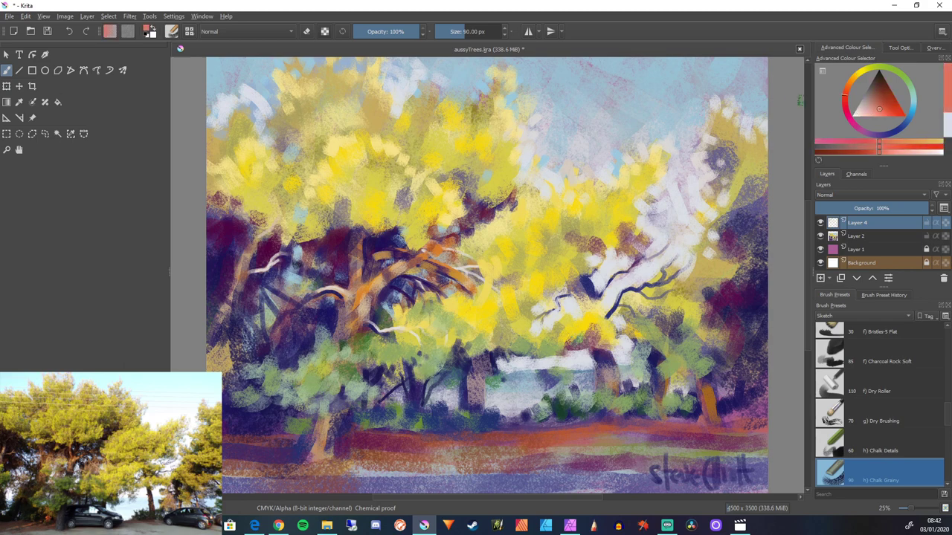
pyautogui.click(871, 97)
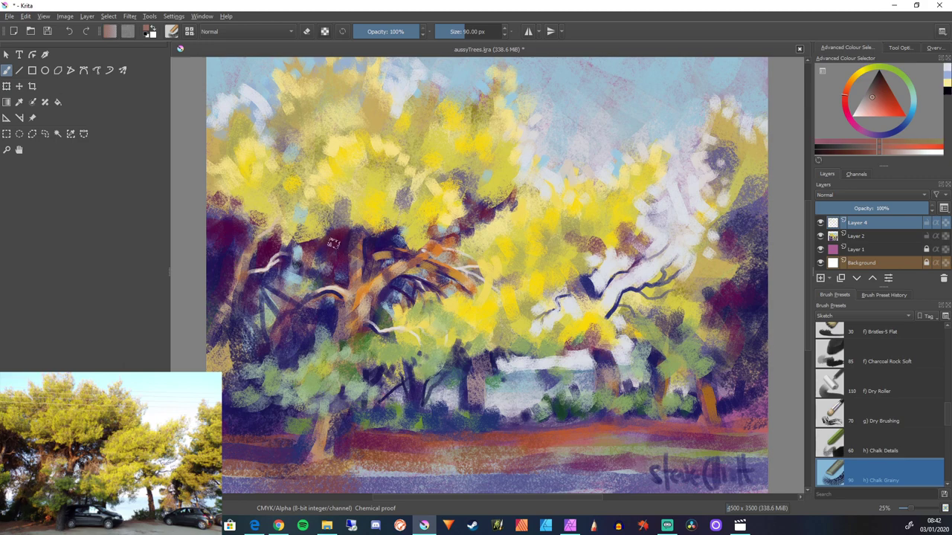
pyautogui.moveTo(307, 244)
pyautogui.mouseDown()
pyautogui.moveTo(301, 279)
pyautogui.moveTo(350, 296)
pyautogui.mouseUp()
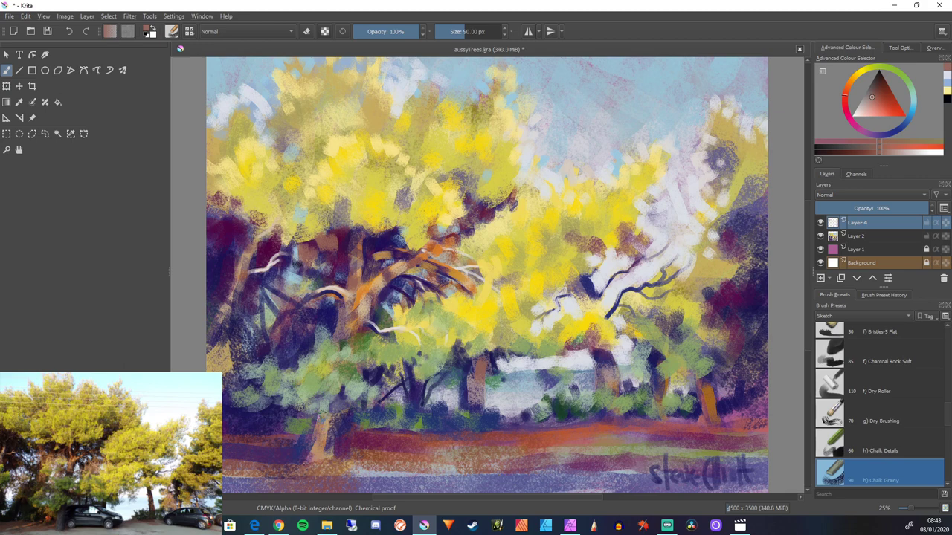
pyautogui.moveTo(324, 415); pyautogui.dragTo(313, 442)
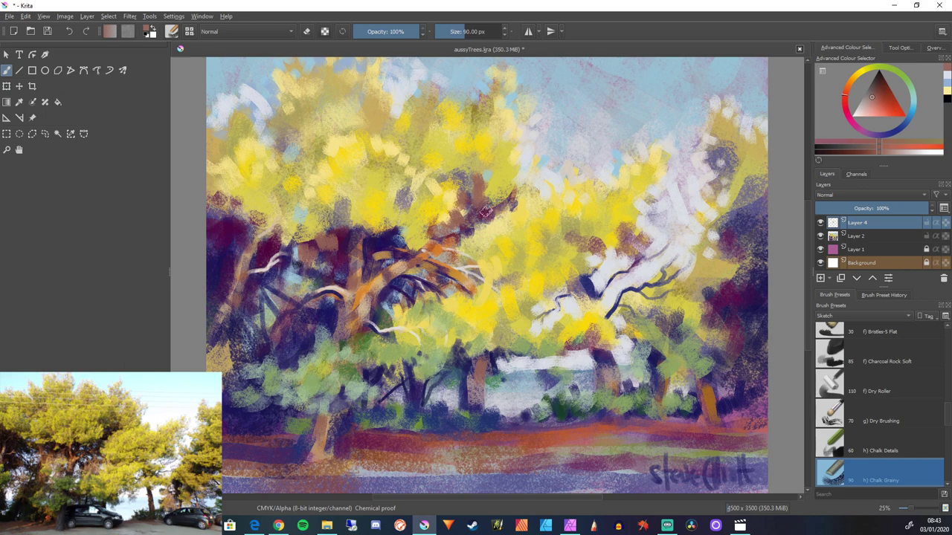
# Choose a darker reddish brown and dab the shadowed foliage above and at the ends of the large orange branches
pyautogui.moveTo(888, 93)
pyautogui.mouseDown()
pyautogui.moveTo(895, 98)
pyautogui.moveTo(885, 82)
pyautogui.mouseUp()
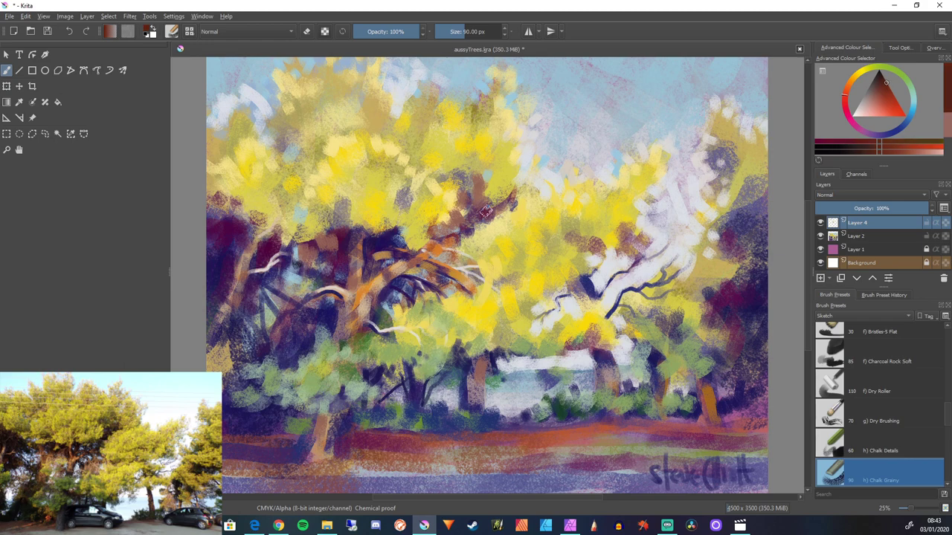
pyautogui.moveTo(490, 216); pyautogui.dragTo(480, 223)
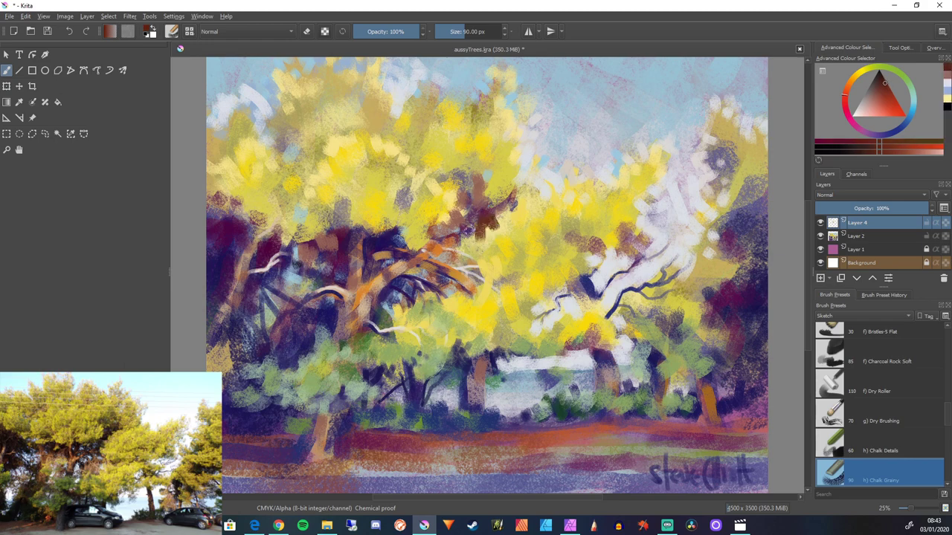
pyautogui.moveTo(493, 204)
pyautogui.mouseDown()
pyautogui.moveTo(506, 212)
pyautogui.moveTo(489, 195)
pyautogui.mouseUp()
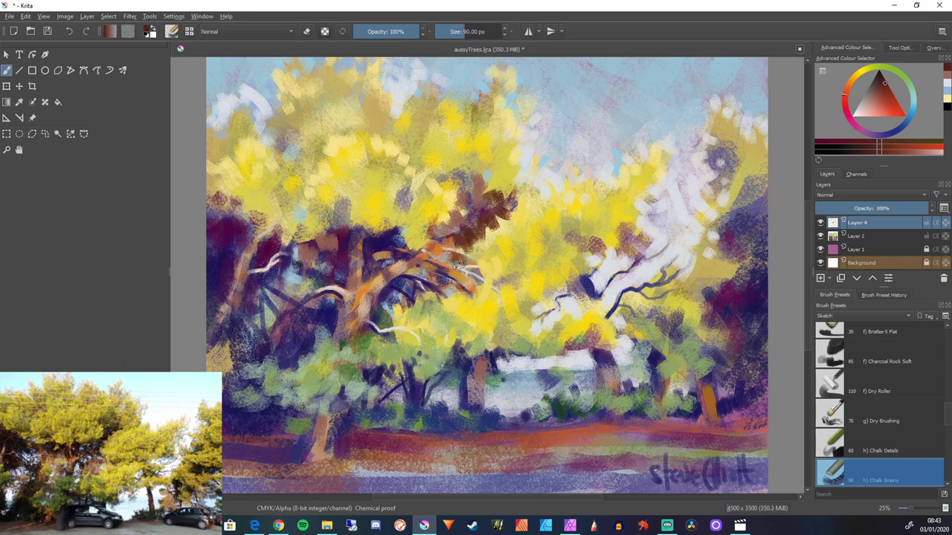
pyautogui.moveTo(468, 261)
pyautogui.mouseDown()
pyautogui.moveTo(457, 262)
pyautogui.moveTo(477, 280)
pyautogui.mouseUp()
# Choose a dark indigo blue and paint shadows between and beneath the large tree's orange branches
pyautogui.click(896, 131)
pyautogui.moveTo(884, 91); pyautogui.dragTo(891, 133)
pyautogui.click(887, 104)
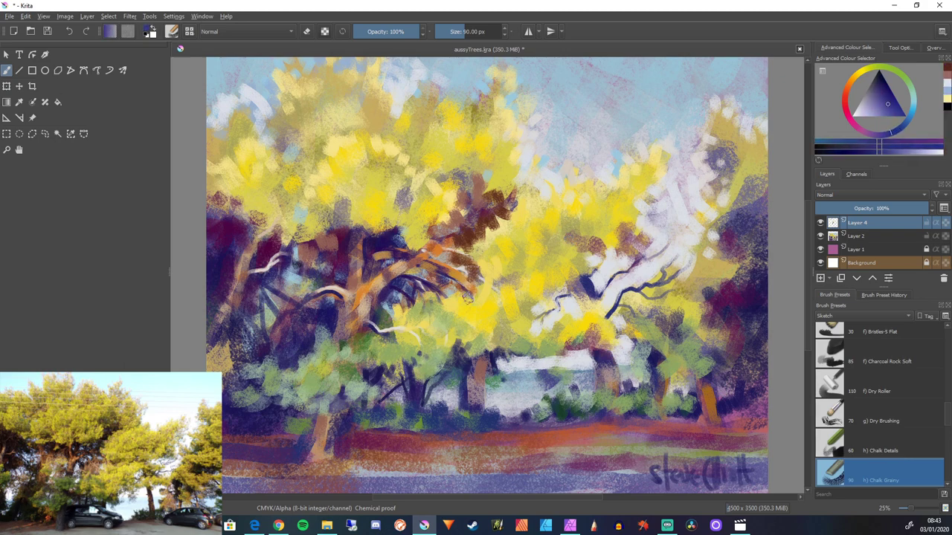
pyautogui.moveTo(469, 270)
pyautogui.mouseDown()
pyautogui.moveTo(465, 297)
pyautogui.moveTo(463, 282)
pyautogui.moveTo(481, 276)
pyautogui.moveTo(458, 255)
pyautogui.moveTo(474, 235)
pyautogui.moveTo(452, 242)
pyautogui.mouseUp()
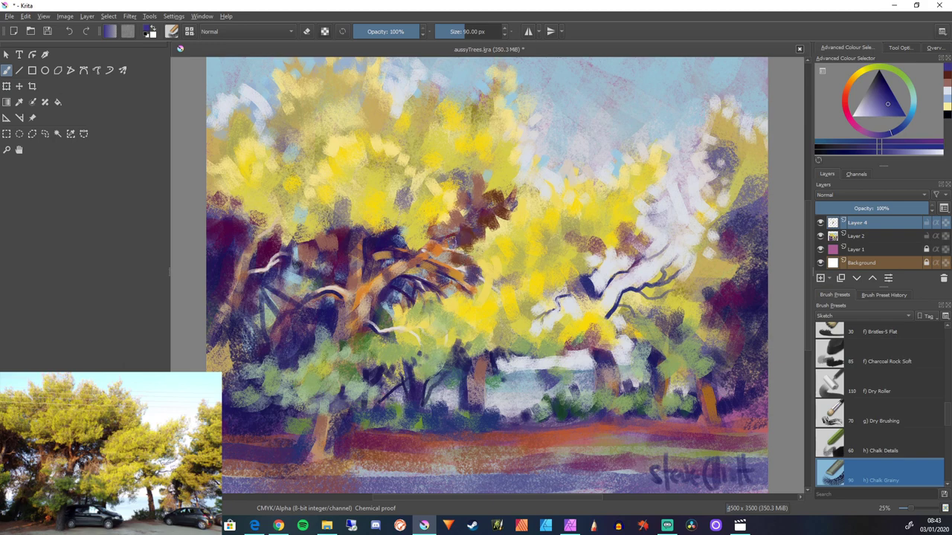
pyautogui.moveTo(455, 239)
pyautogui.mouseDown()
pyautogui.moveTo(450, 266)
pyautogui.moveTo(457, 258)
pyautogui.moveTo(463, 280)
pyautogui.moveTo(451, 281)
pyautogui.mouseUp()
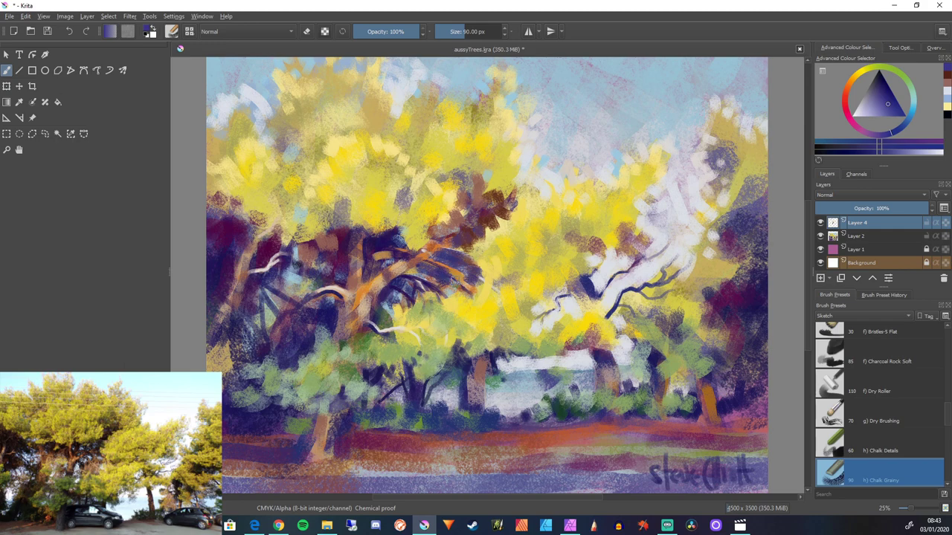
pyautogui.moveTo(441, 276)
pyautogui.mouseDown()
pyautogui.moveTo(463, 273)
pyautogui.moveTo(454, 291)
pyautogui.mouseUp()
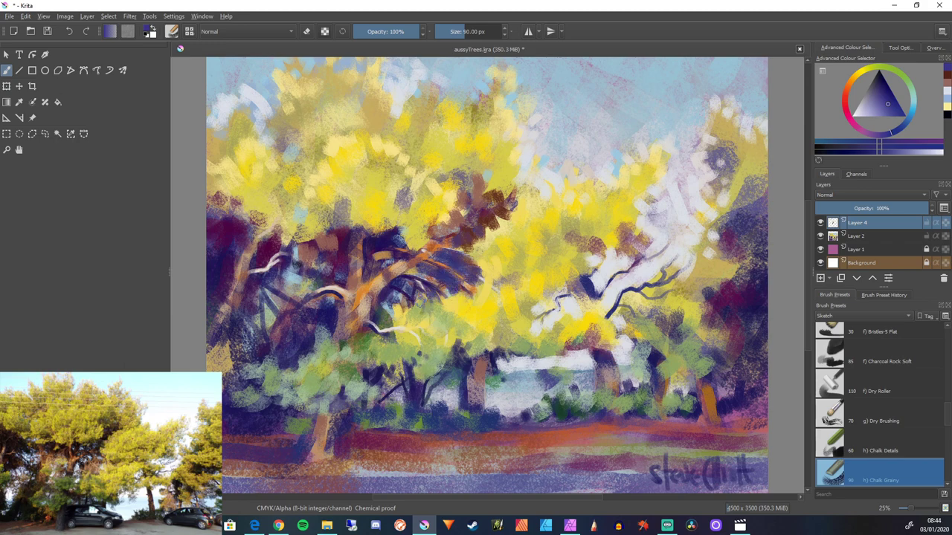
pyautogui.moveTo(401, 302); pyautogui.dragTo(403, 312)
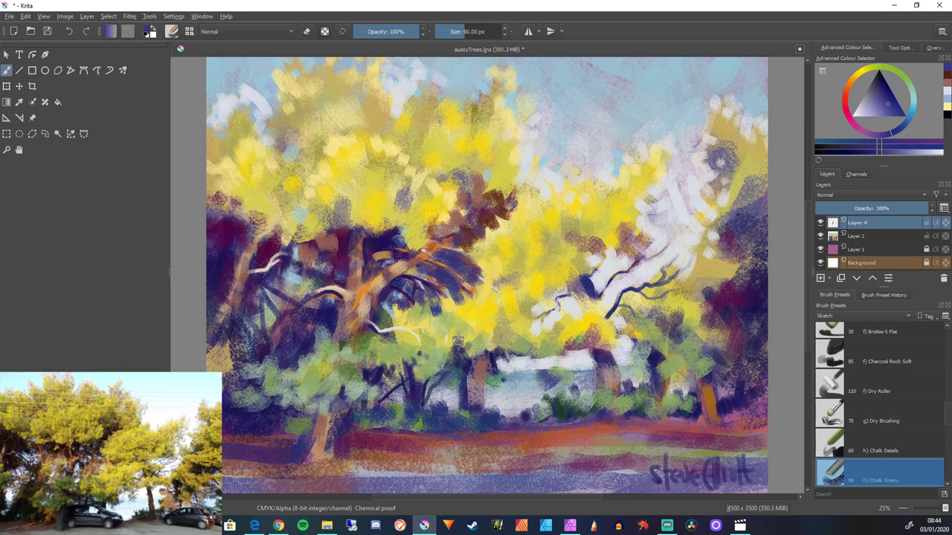
pyautogui.moveTo(452, 303); pyautogui.dragTo(452, 306)
# Reduce the brush to 44 px and add finer indigo strokes to the foliage under the curved branches
pyautogui.press('[')
pyautogui.press('[')
pyautogui.press('[')
pyautogui.press('[')
pyautogui.press('[')
pyautogui.press('[')
pyautogui.press('[')
pyautogui.press('[')
pyautogui.press('[')
pyautogui.moveTo(407, 312); pyautogui.dragTo(397, 314)
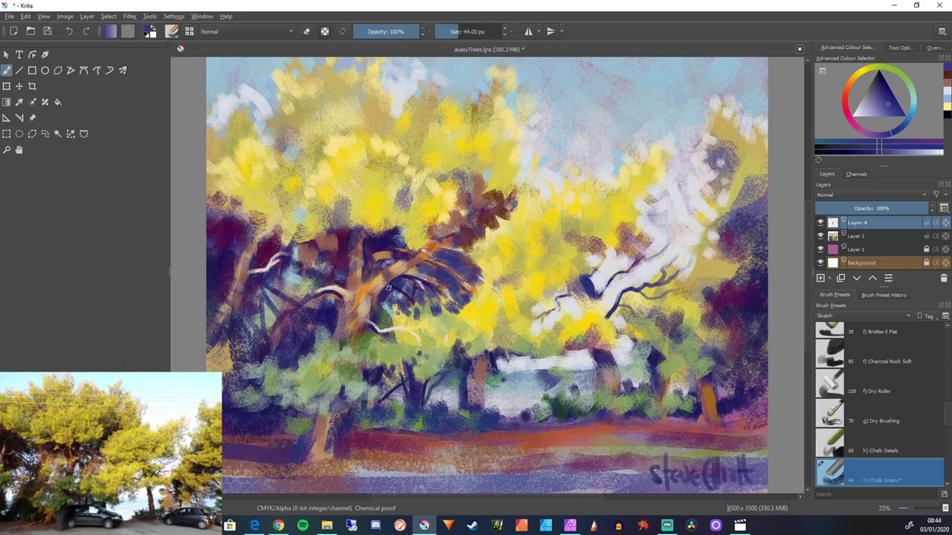
# Sample a pale grey from the left tree's background and dab small sky gaps under the curved branches and in the bushes below
pyautogui.press('p')
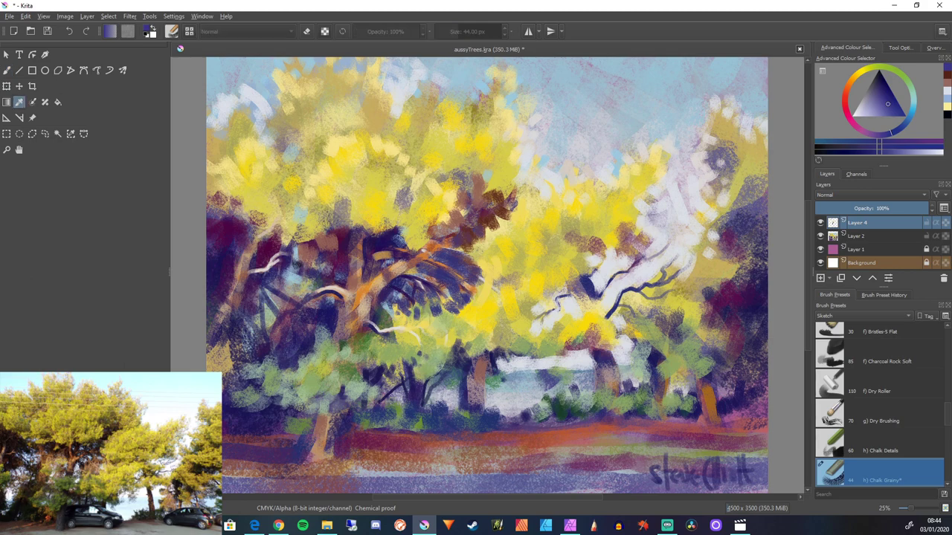
pyautogui.click(297, 268)
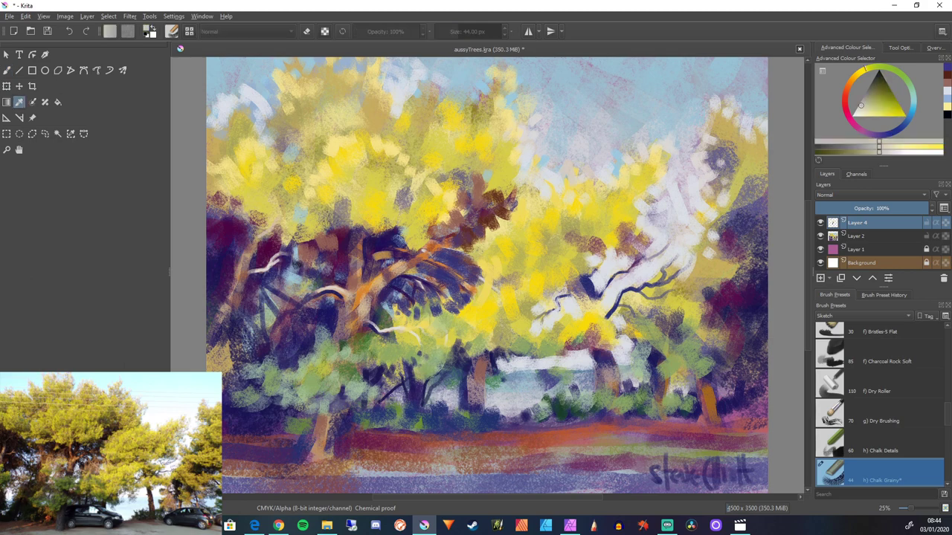
pyautogui.press('b')
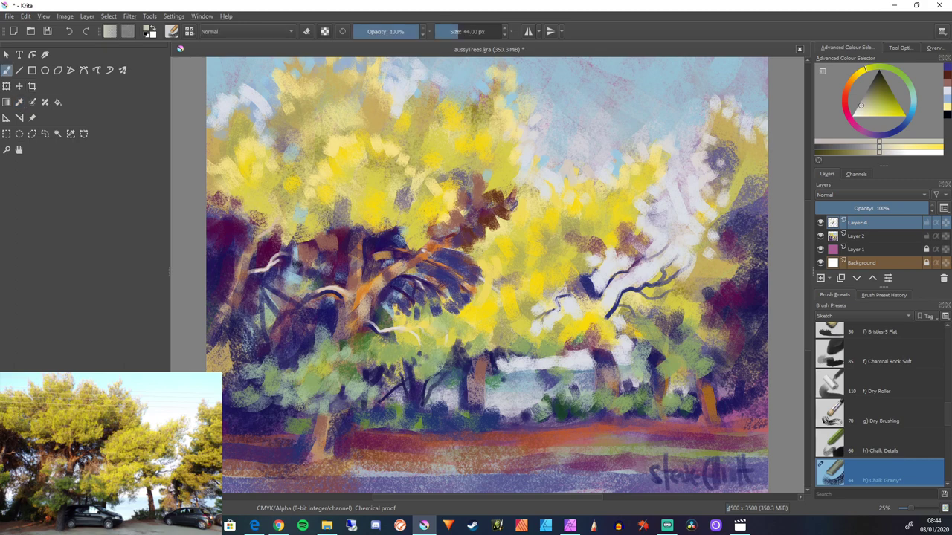
pyautogui.moveTo(422, 300); pyautogui.dragTo(423, 307)
pyautogui.moveTo(417, 330); pyautogui.dragTo(416, 329)
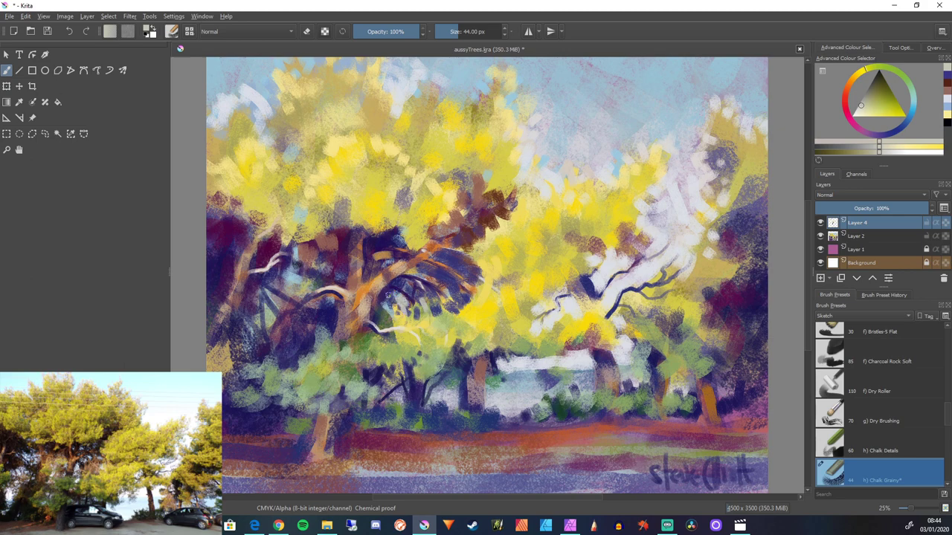
pyautogui.moveTo(389, 294)
pyautogui.mouseDown()
pyautogui.moveTo(397, 302)
pyautogui.moveTo(403, 280)
pyautogui.moveTo(409, 293)
pyautogui.mouseUp()
pyautogui.moveTo(388, 320)
pyautogui.mouseDown()
pyautogui.moveTo(390, 327)
pyautogui.moveTo(397, 317)
pyautogui.moveTo(394, 339)
pyautogui.mouseUp()
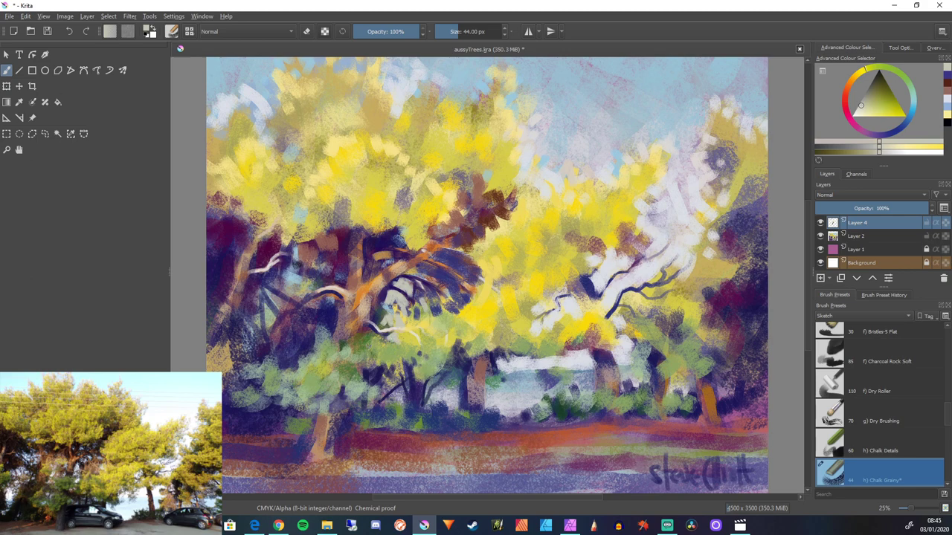
pyautogui.moveTo(371, 343); pyautogui.dragTo(378, 351)
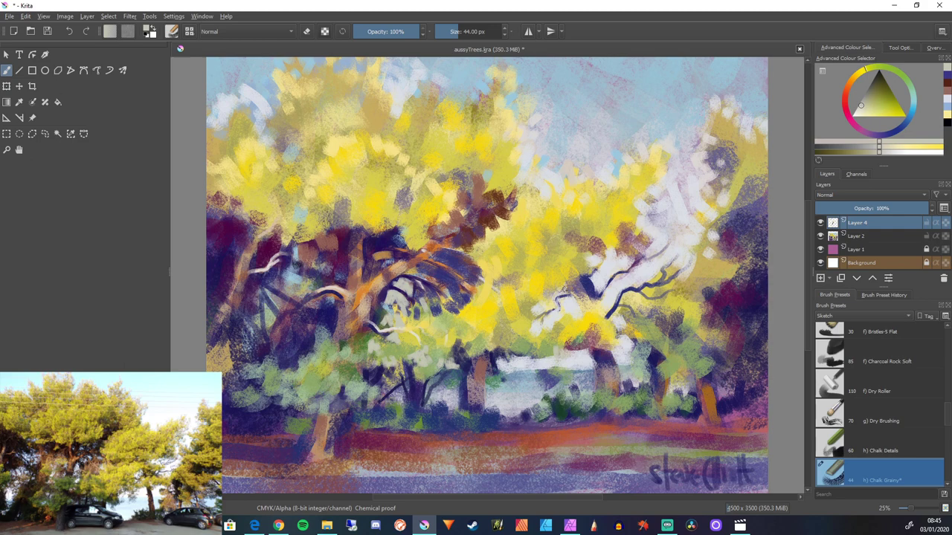
# Choose a light cyan-tinted white and extend the ragged sky gap above the water between the middle trunks
pyautogui.click(860, 109)
pyautogui.press('l')
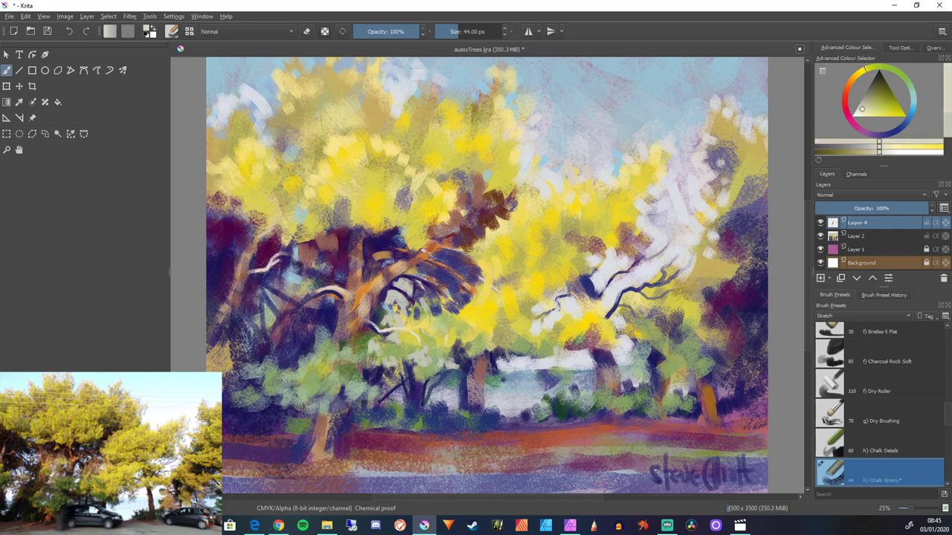
pyautogui.click(913, 98)
pyautogui.moveTo(913, 98); pyautogui.dragTo(913, 108)
pyautogui.press('k')
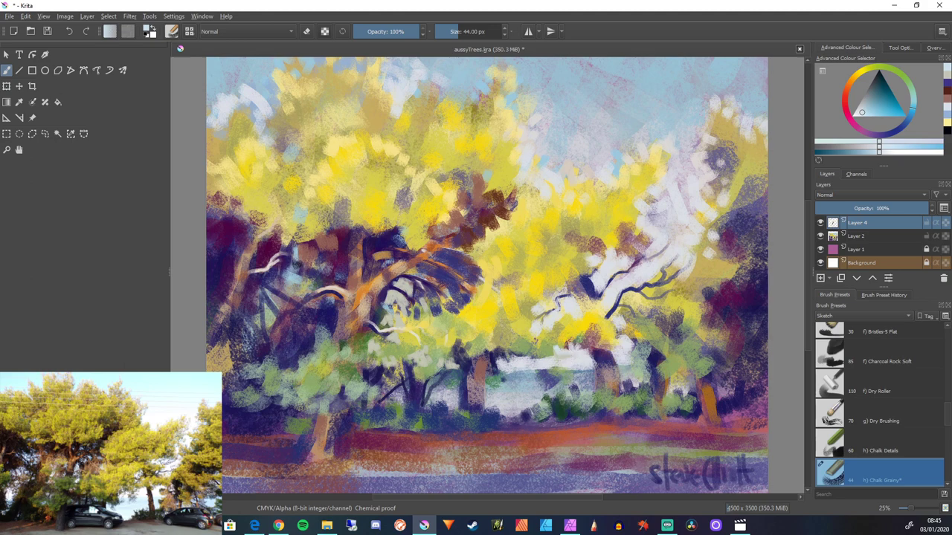
pyautogui.moveTo(578, 349)
pyautogui.mouseDown()
pyautogui.moveTo(583, 332)
pyautogui.moveTo(589, 350)
pyautogui.moveTo(569, 340)
pyautogui.moveTo(587, 355)
pyautogui.mouseUp()
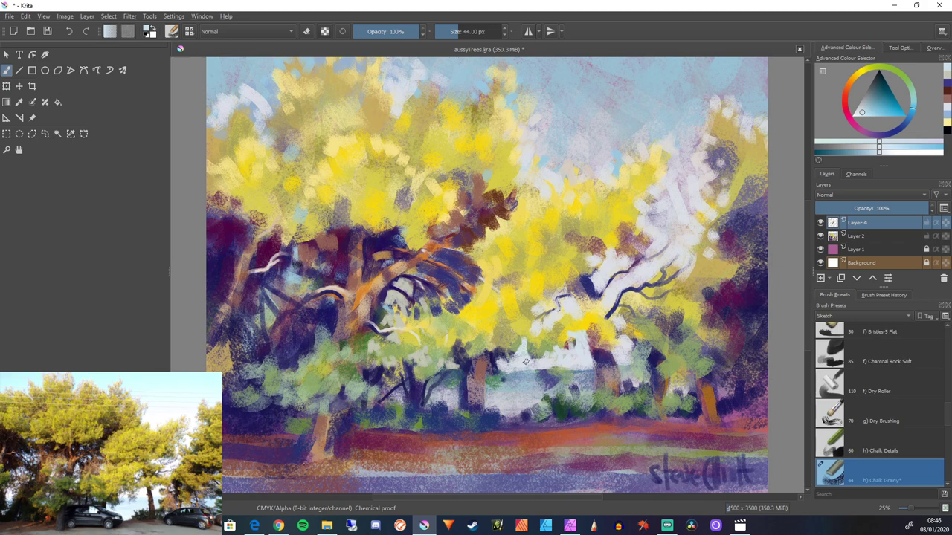
pyautogui.moveTo(519, 336)
pyautogui.mouseDown()
pyautogui.moveTo(507, 356)
pyautogui.moveTo(528, 355)
pyautogui.mouseUp()
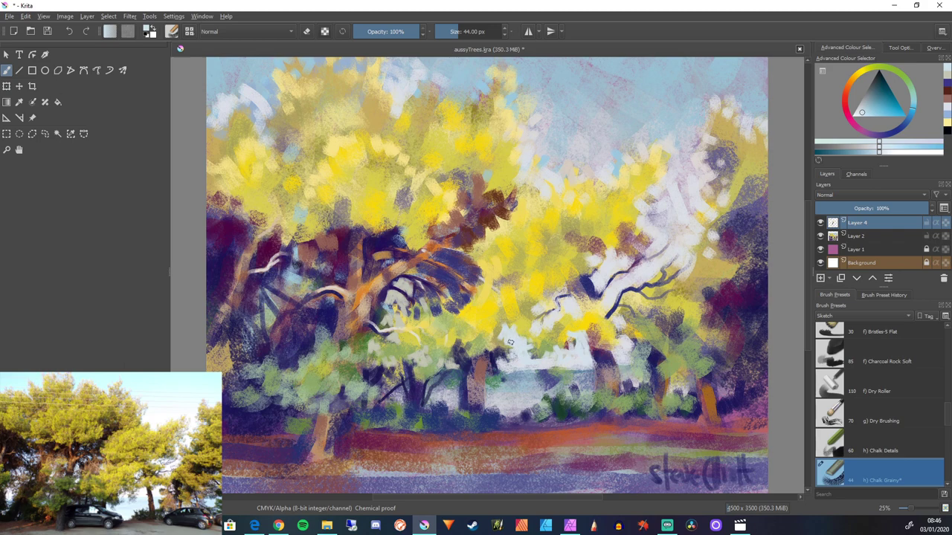
pyautogui.click(508, 351)
pyautogui.moveTo(493, 366); pyautogui.dragTo(500, 370)
# Choose a light blue, enlarge the brush to 188 px, and paint the water between the trunks and the sky beside the outer canopies
pyautogui.keyDown('ctrl'); pyautogui.click(513, 366); pyautogui.keyUp('ctrl')
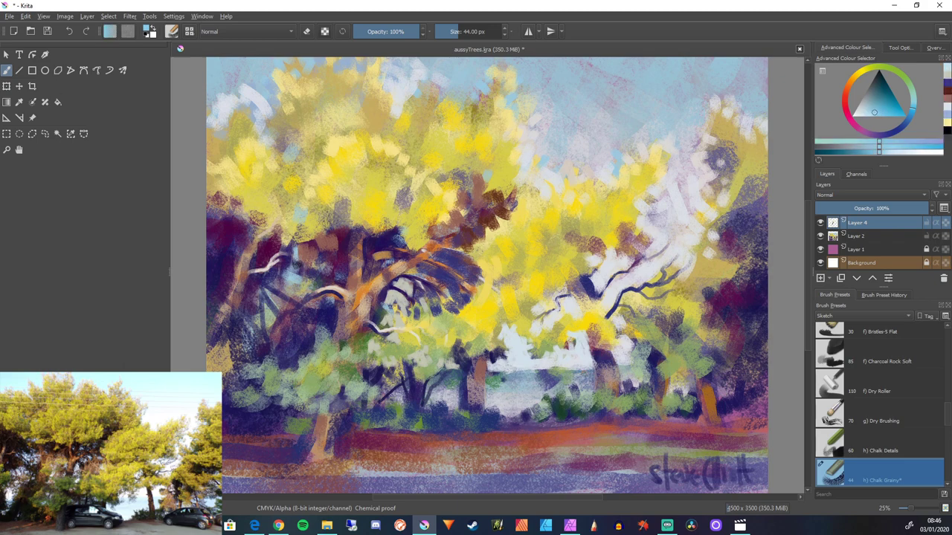
pyautogui.moveTo(547, 374)
pyautogui.mouseDown()
pyautogui.moveTo(587, 374)
pyautogui.moveTo(519, 373)
pyautogui.moveTo(574, 370)
pyautogui.mouseUp()
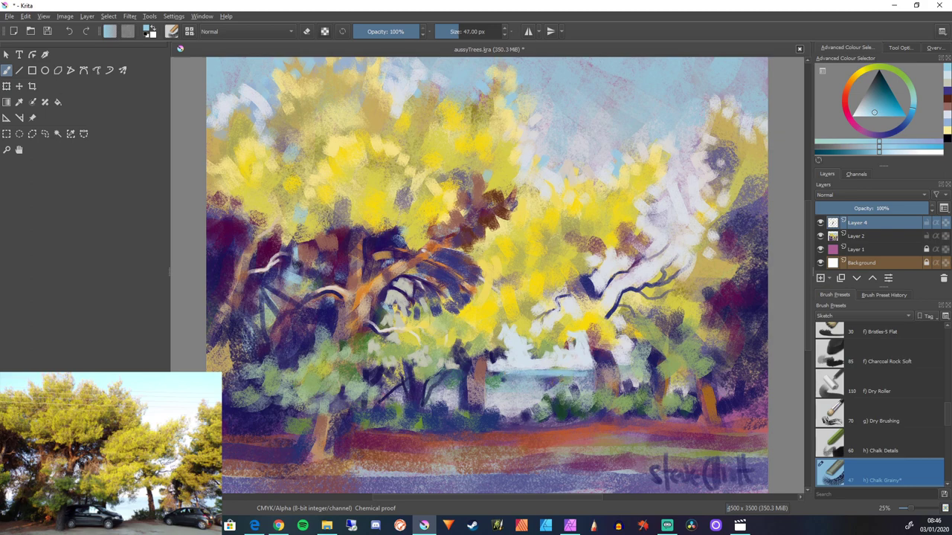
pyautogui.moveTo(571, 377); pyautogui.dragTo(591, 375)
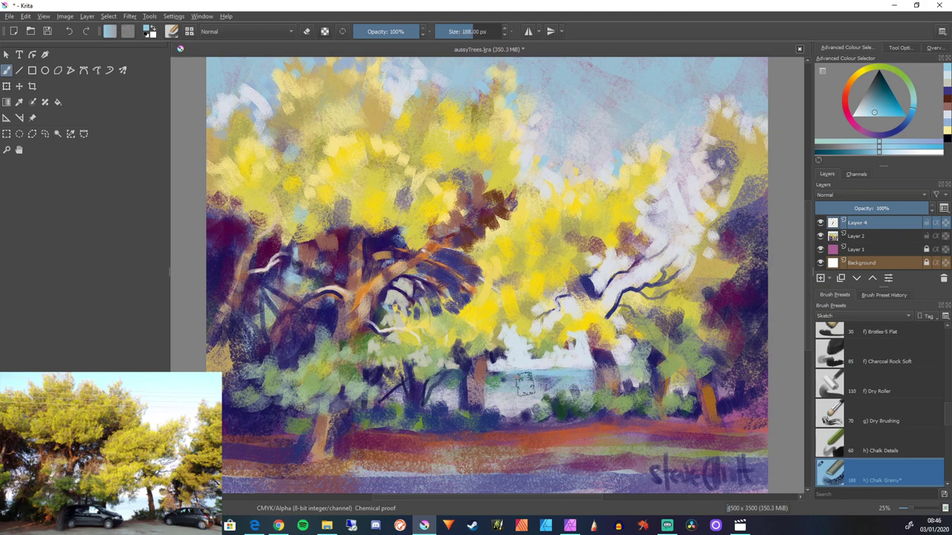
pyautogui.moveTo(524, 383)
pyautogui.mouseDown()
pyautogui.moveTo(559, 382)
pyautogui.moveTo(493, 377)
pyautogui.mouseUp()
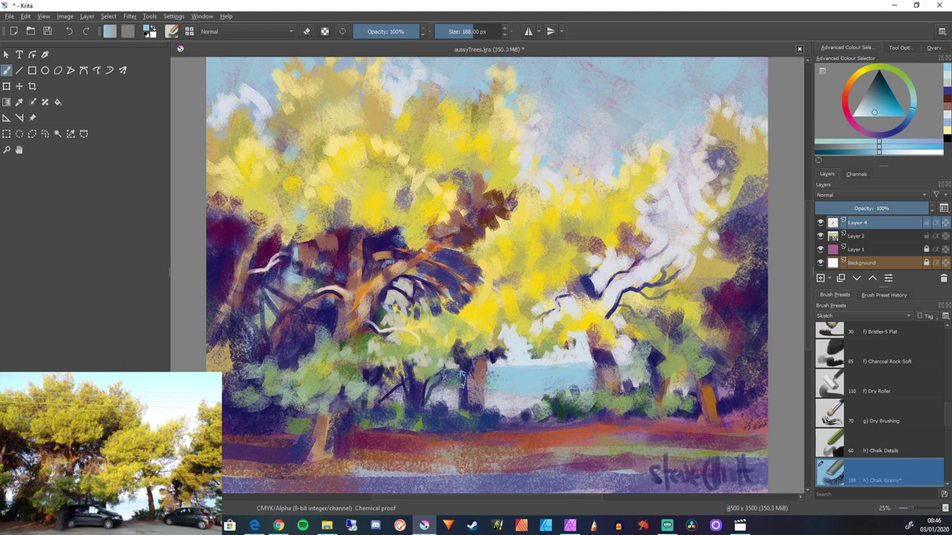
pyautogui.moveTo(454, 379)
pyautogui.mouseDown()
pyautogui.moveTo(445, 377)
pyautogui.moveTo(449, 394)
pyautogui.moveTo(439, 400)
pyautogui.moveTo(394, 393)
pyautogui.moveTo(392, 377)
pyautogui.moveTo(417, 389)
pyautogui.mouseUp()
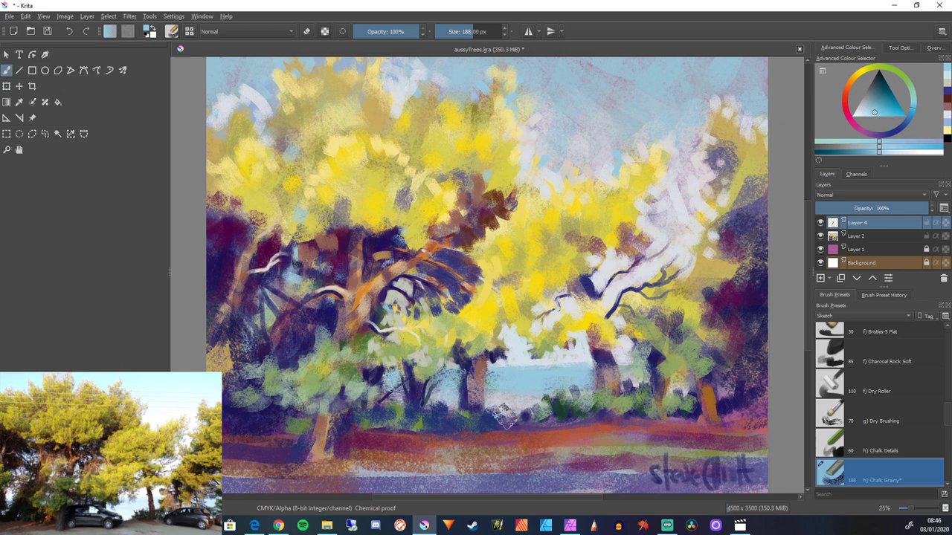
pyautogui.moveTo(684, 104)
pyautogui.mouseDown()
pyautogui.moveTo(679, 117)
pyautogui.moveTo(707, 85)
pyautogui.moveTo(752, 119)
pyautogui.moveTo(760, 108)
pyautogui.mouseUp()
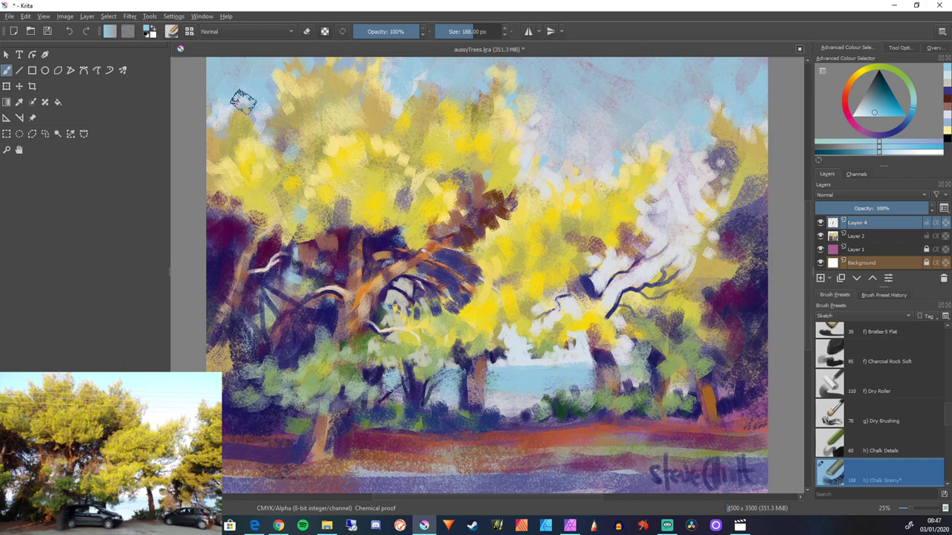
# Sample a bluish white, reduce the brush to 103 px and further to 68 px, and dab sky gaps between the large tree's curved branches
pyautogui.keyDown('ctrl'); pyautogui.click(605, 264); pyautogui.keyUp('ctrl')
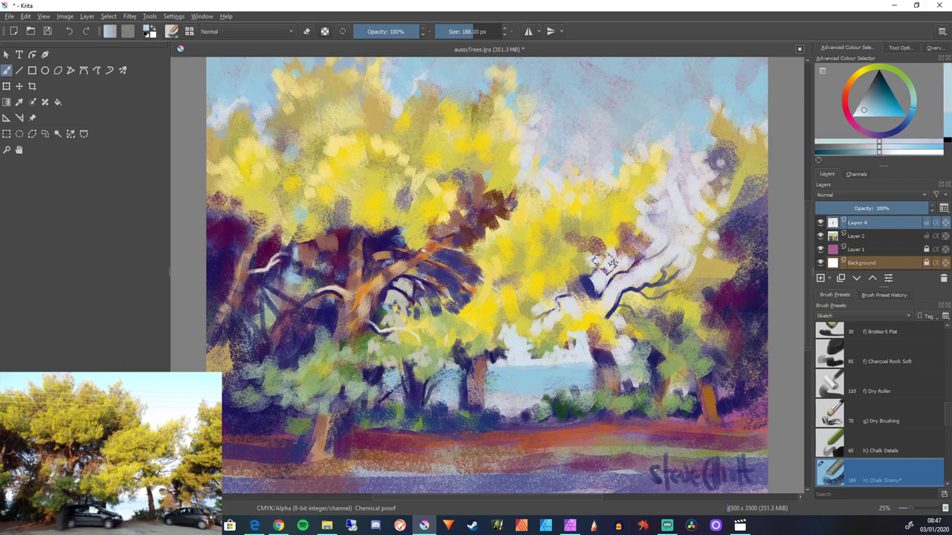
pyautogui.keyDown('ctrl'); pyautogui.click(605, 262); pyautogui.keyUp('ctrl')
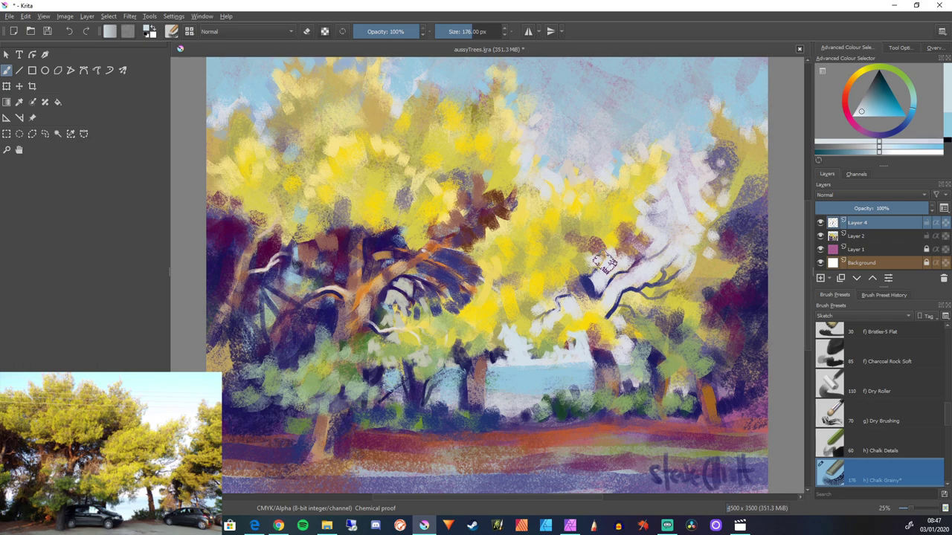
pyautogui.press('[')
pyautogui.press('[')
pyautogui.press('[')
pyautogui.press('[')
pyautogui.press('[')
pyautogui.press('[')
pyautogui.press('[')
pyautogui.press('[')
pyautogui.press('[')
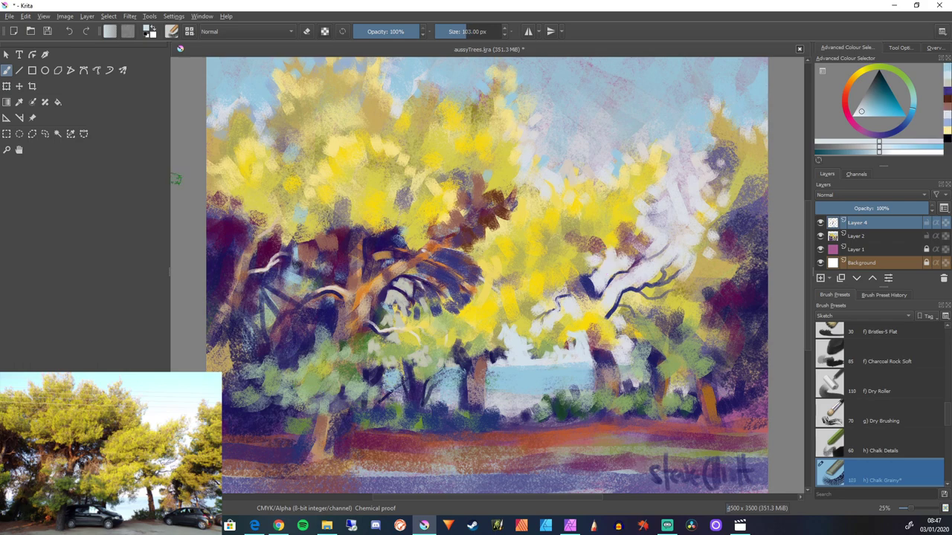
pyautogui.moveTo(407, 274); pyautogui.dragTo(403, 285)
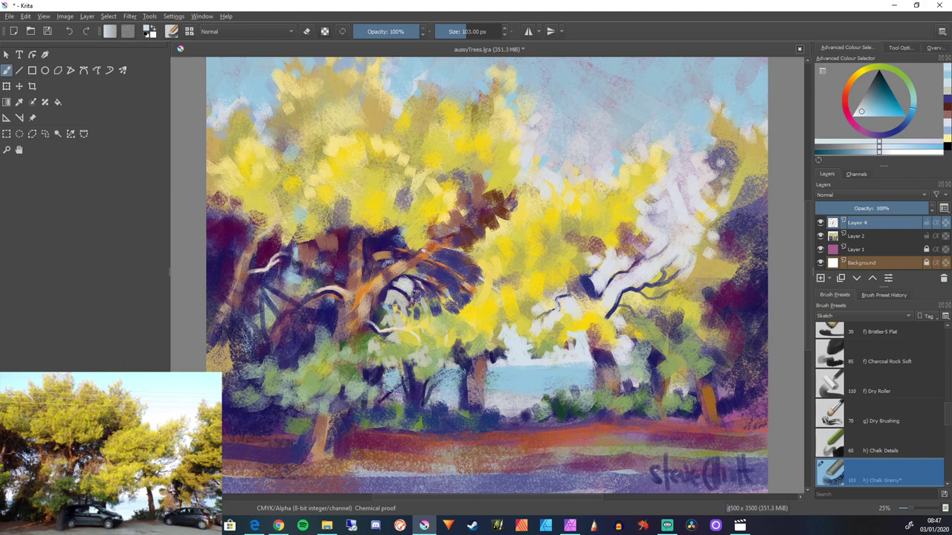
pyautogui.press('[')
pyautogui.press('[')
pyautogui.press('[')
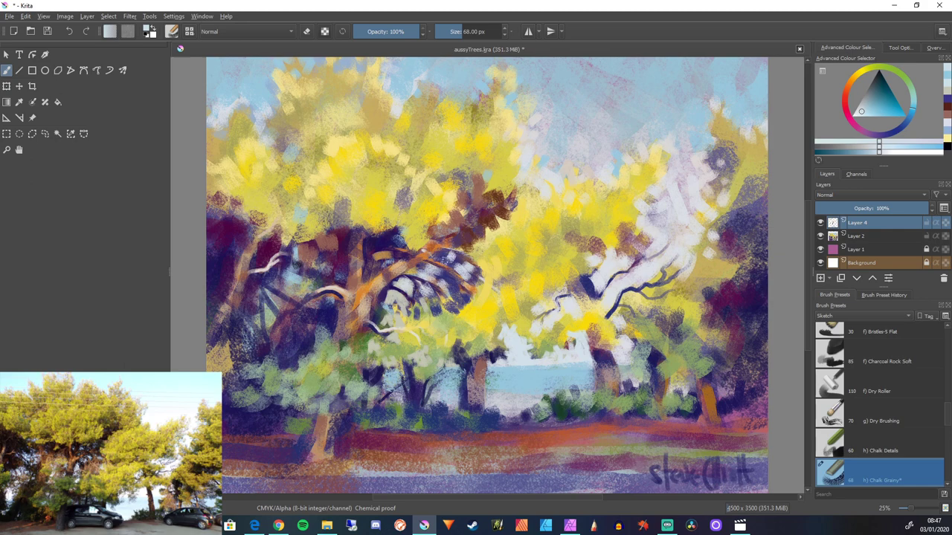
# Dab pale gaps between the large tree's upper branches, choose a dark teal, and shade beneath the brown foliage cluster
pyautogui.moveTo(441, 260)
pyautogui.mouseDown()
pyautogui.moveTo(467, 232)
pyautogui.moveTo(487, 233)
pyautogui.mouseUp()
pyautogui.click(882, 83)
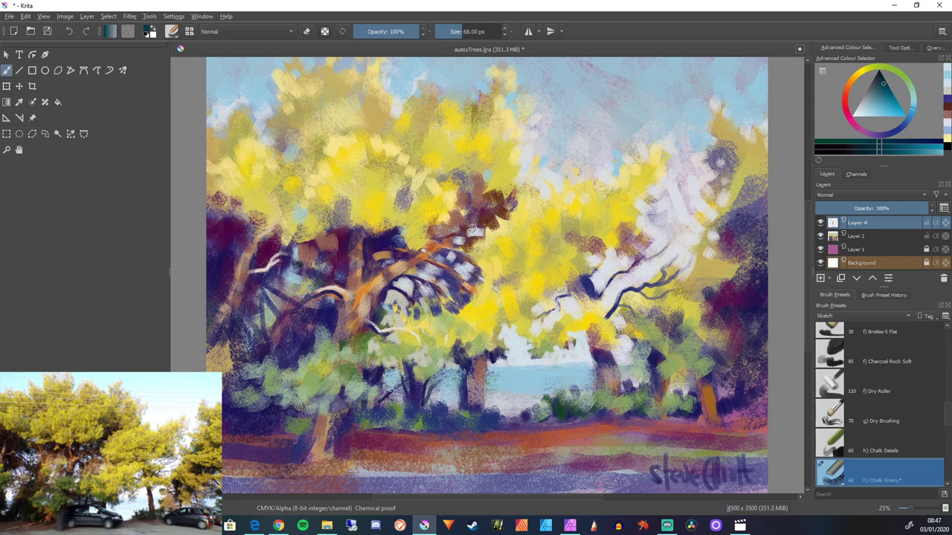
pyautogui.moveTo(478, 226)
pyautogui.mouseDown()
pyautogui.moveTo(466, 238)
pyautogui.moveTo(474, 232)
pyautogui.mouseUp()
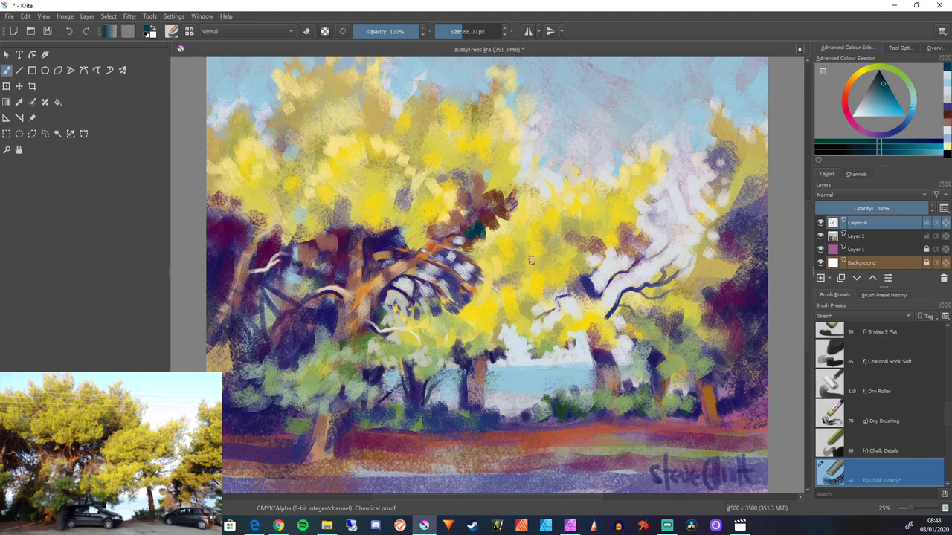
# Choose a dark navy blue and deepen the shadows around the curved branches and beneath the left canopy
pyautogui.click(893, 132)
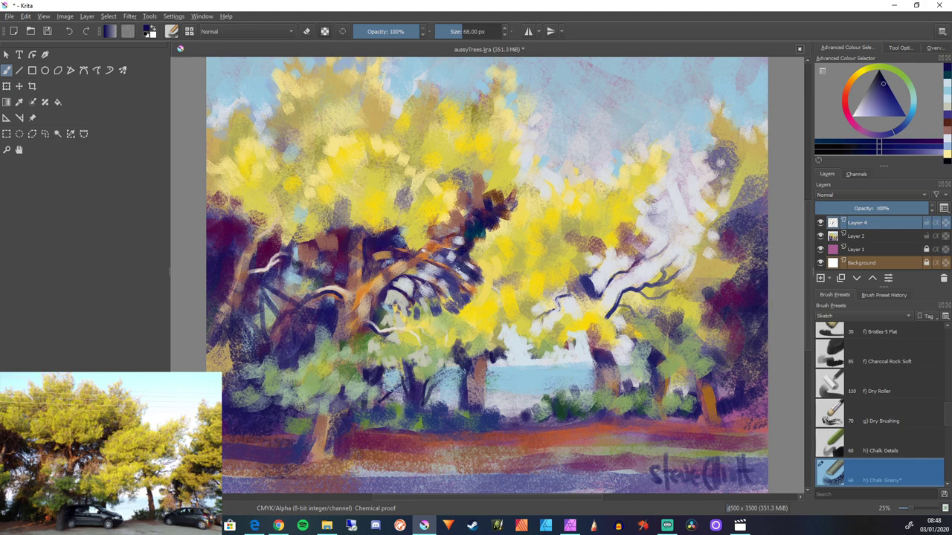
pyautogui.moveTo(438, 253); pyautogui.dragTo(454, 262)
pyautogui.moveTo(414, 263)
pyautogui.mouseDown()
pyautogui.moveTo(401, 268)
pyautogui.moveTo(394, 240)
pyautogui.moveTo(380, 238)
pyautogui.mouseUp()
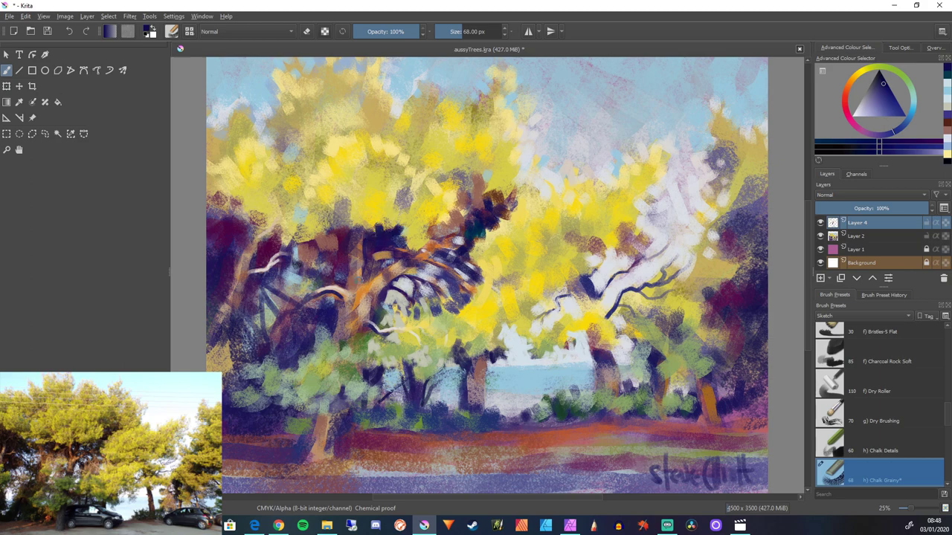
pyautogui.moveTo(370, 256); pyautogui.dragTo(365, 287)
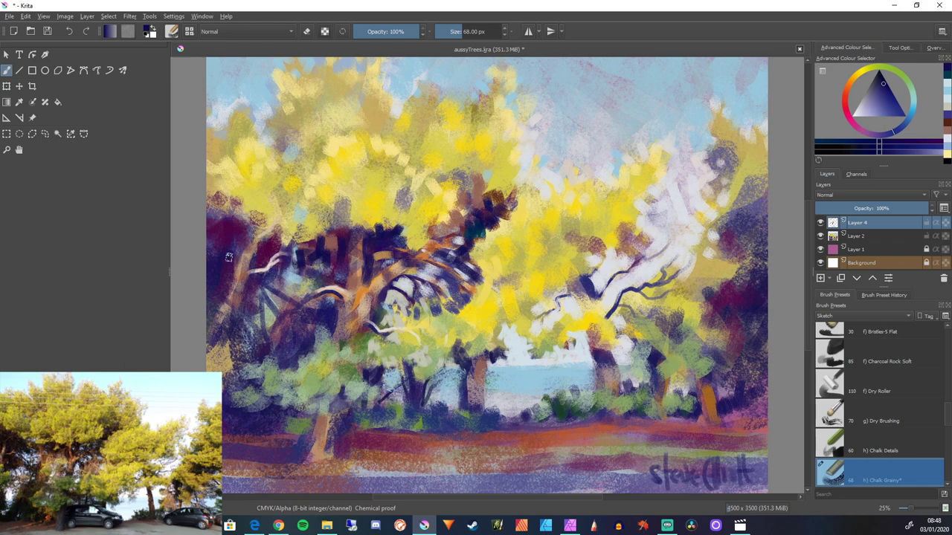
pyautogui.moveTo(260, 247); pyautogui.dragTo(272, 247)
# Choose a mustard yellow, enlarge the brush to 165 px, and extend the large tree's foliage down over its upper branches
pyautogui.click(861, 72)
pyautogui.moveTo(883, 98); pyautogui.dragTo(889, 106)
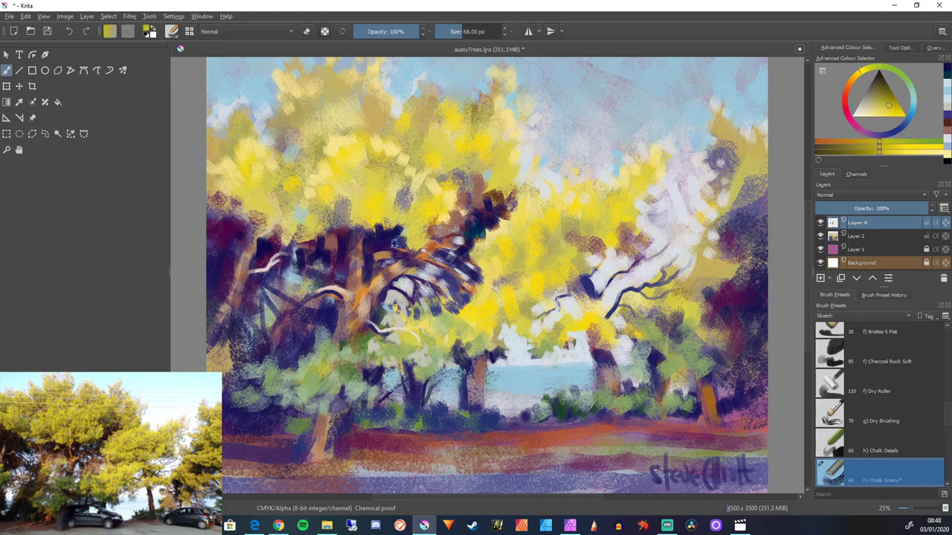
pyautogui.moveTo(380, 229)
pyautogui.mouseDown()
pyautogui.moveTo(382, 241)
pyautogui.moveTo(397, 235)
pyautogui.moveTo(376, 235)
pyautogui.mouseUp()
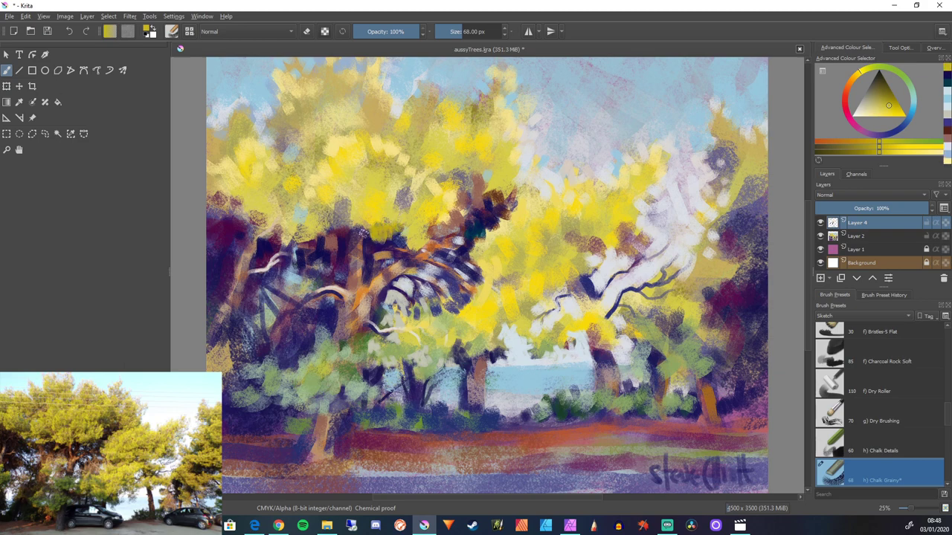
pyautogui.press(']')
pyautogui.press(']')
pyautogui.press(']')
pyautogui.press(']')
pyautogui.press(']')
pyautogui.press(']')
pyautogui.press(']')
pyautogui.press(']')
pyautogui.press(']')
pyautogui.press(']')
pyautogui.press(']')
pyautogui.press(']')
pyautogui.press(']')
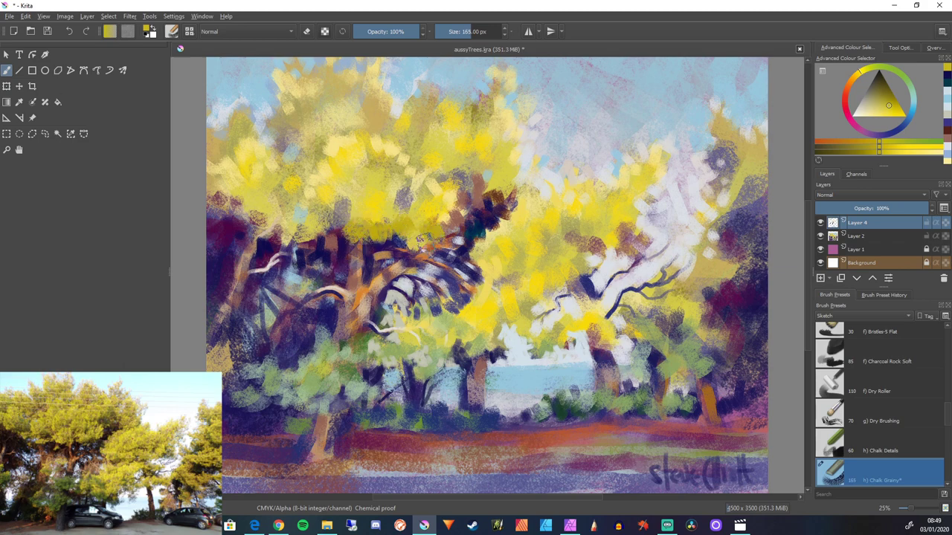
pyautogui.moveTo(409, 295)
pyautogui.mouseDown()
pyautogui.moveTo(403, 255)
pyautogui.moveTo(426, 243)
pyautogui.moveTo(429, 270)
pyautogui.moveTo(421, 215)
pyautogui.mouseUp()
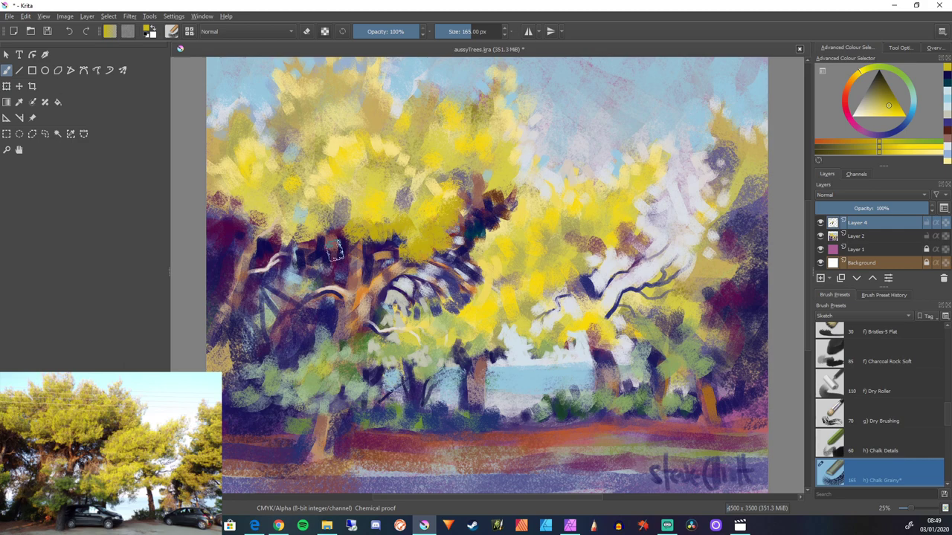
# Dab mustard foliage clumps along the left canopy's lower edge and over the green bushes at the lower left
pyautogui.moveTo(333, 249); pyautogui.dragTo(316, 260)
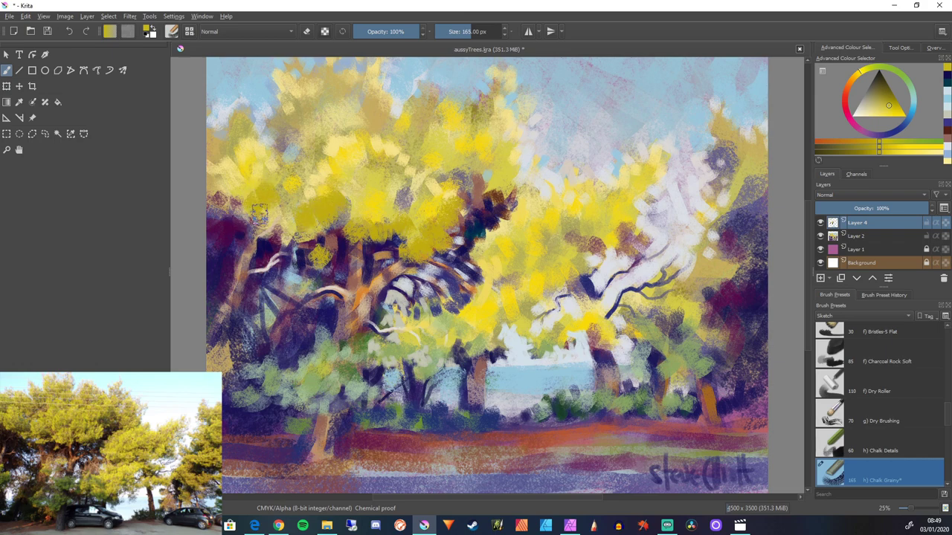
pyautogui.moveTo(259, 215)
pyautogui.mouseDown()
pyautogui.moveTo(234, 238)
pyautogui.moveTo(231, 220)
pyautogui.moveTo(231, 268)
pyautogui.moveTo(244, 291)
pyautogui.moveTo(217, 255)
pyautogui.mouseUp()
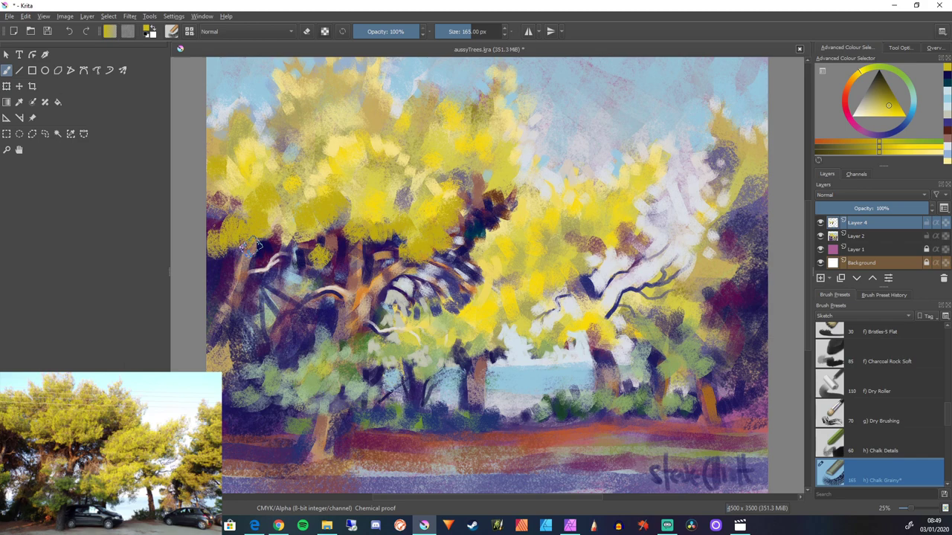
pyautogui.moveTo(257, 245)
pyautogui.mouseDown()
pyautogui.moveTo(280, 249)
pyautogui.moveTo(290, 230)
pyautogui.moveTo(300, 265)
pyautogui.mouseUp()
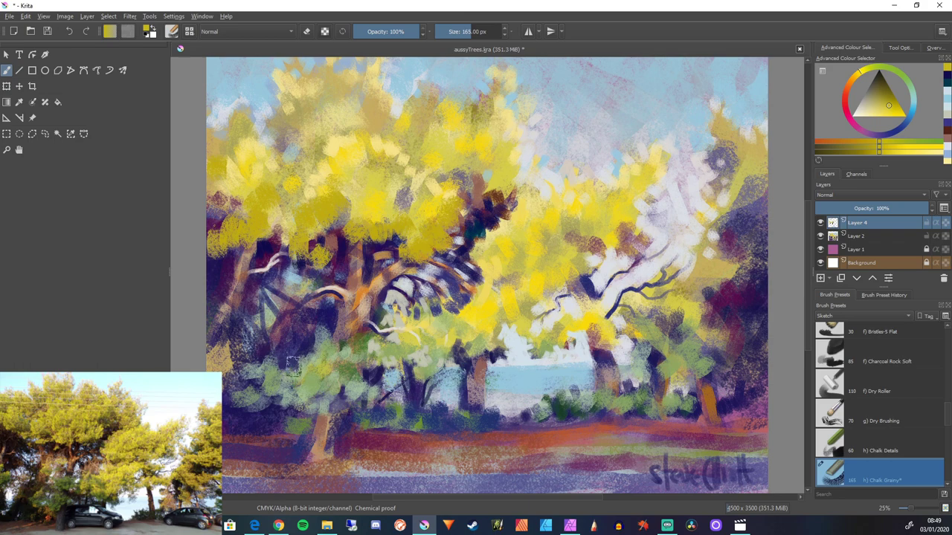
pyautogui.moveTo(275, 357)
pyautogui.mouseDown()
pyautogui.moveTo(297, 368)
pyautogui.moveTo(301, 394)
pyautogui.moveTo(278, 394)
pyautogui.moveTo(294, 364)
pyautogui.moveTo(260, 392)
pyautogui.mouseUp()
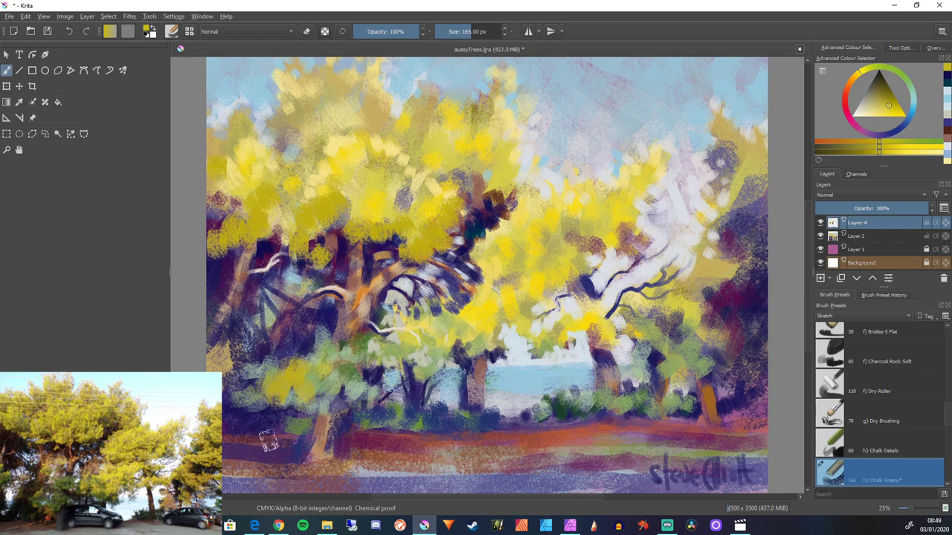
pyautogui.moveTo(316, 407); pyautogui.dragTo(305, 435)
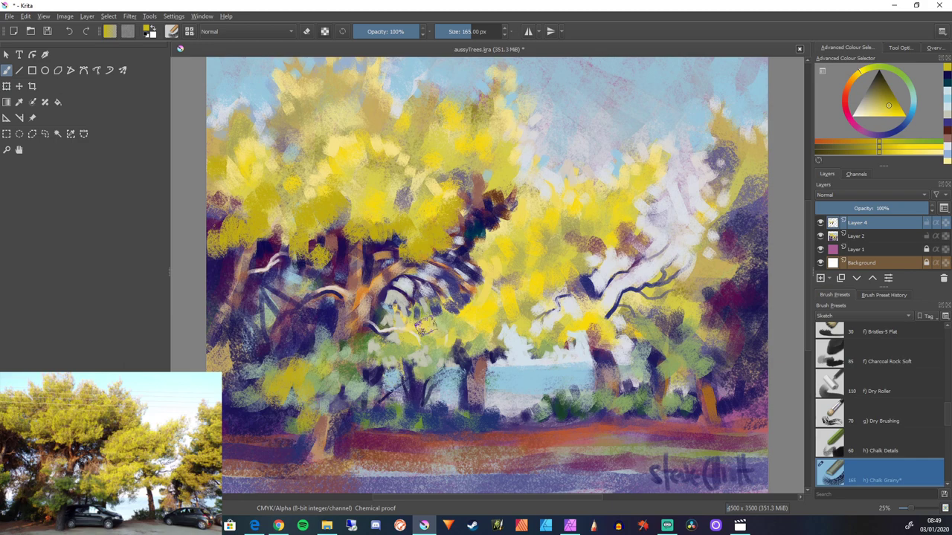
# Paint mustard foliage over the bush in front of the middle trunks and across the right-hand trees
pyautogui.moveTo(450, 346)
pyautogui.mouseDown()
pyautogui.moveTo(423, 359)
pyautogui.moveTo(414, 413)
pyautogui.moveTo(389, 356)
pyautogui.moveTo(408, 342)
pyautogui.moveTo(403, 370)
pyautogui.moveTo(423, 349)
pyautogui.moveTo(419, 394)
pyautogui.mouseUp()
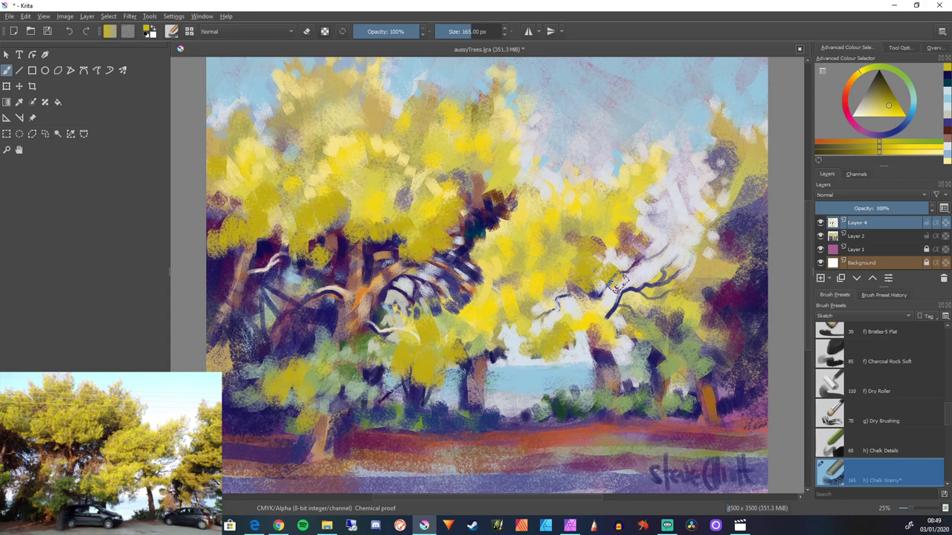
pyautogui.moveTo(744, 266)
pyautogui.mouseDown()
pyautogui.moveTo(694, 285)
pyautogui.moveTo(684, 271)
pyautogui.moveTo(727, 319)
pyautogui.moveTo(686, 332)
pyautogui.moveTo(668, 317)
pyautogui.moveTo(654, 364)
pyautogui.moveTo(676, 368)
pyautogui.moveTo(666, 357)
pyautogui.moveTo(653, 385)
pyautogui.moveTo(635, 373)
pyautogui.moveTo(649, 359)
pyautogui.mouseUp()
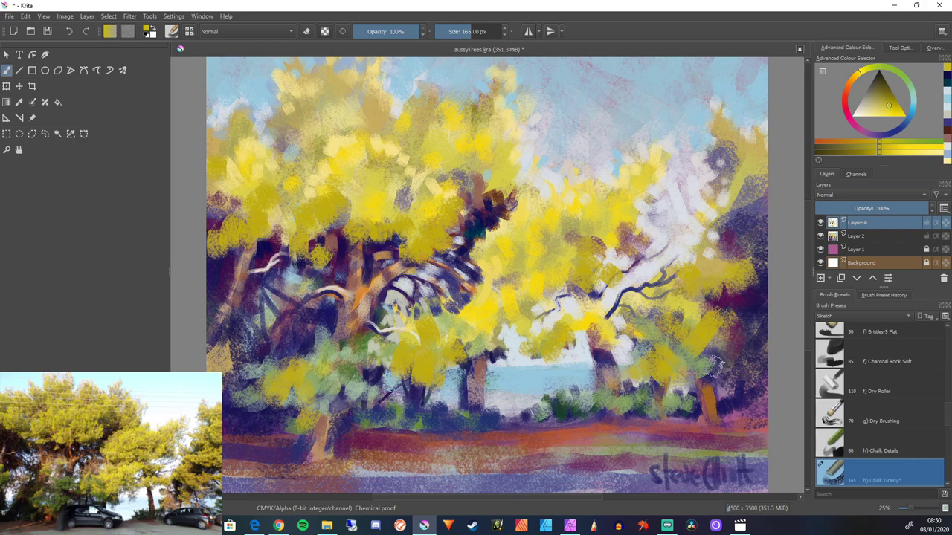
pyautogui.moveTo(715, 364); pyautogui.dragTo(724, 362)
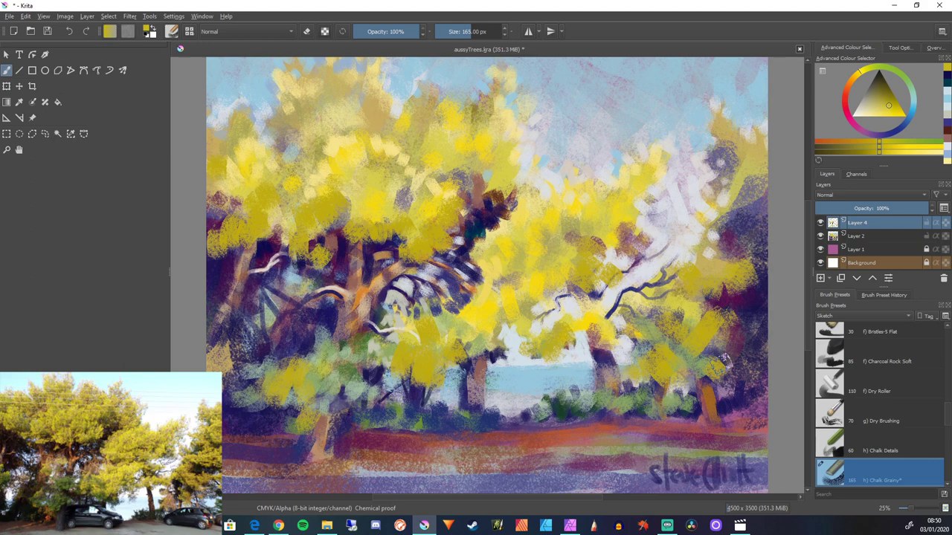
pyautogui.moveTo(725, 359)
pyautogui.mouseDown()
pyautogui.moveTo(710, 432)
pyautogui.moveTo(707, 372)
pyautogui.moveTo(688, 376)
pyautogui.mouseUp()
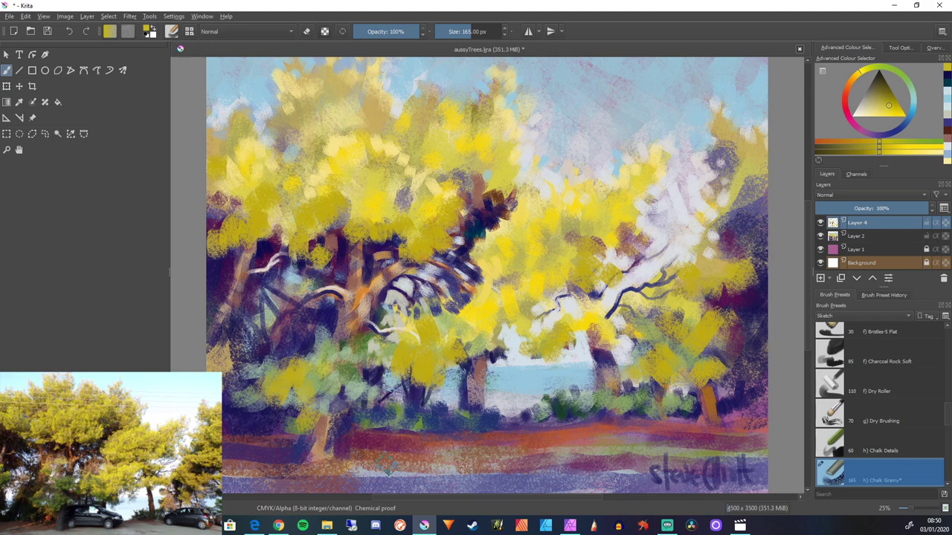
# Darken the mustard to a deep olive and shade the middle bush and the right-hand trees' foliage
pyautogui.press('k')
pyautogui.moveTo(439, 357)
pyautogui.mouseDown()
pyautogui.moveTo(446, 364)
pyautogui.moveTo(437, 371)
pyautogui.moveTo(472, 361)
pyautogui.moveTo(389, 371)
pyautogui.moveTo(418, 357)
pyautogui.moveTo(406, 356)
pyautogui.moveTo(373, 375)
pyautogui.moveTo(424, 374)
pyautogui.mouseUp()
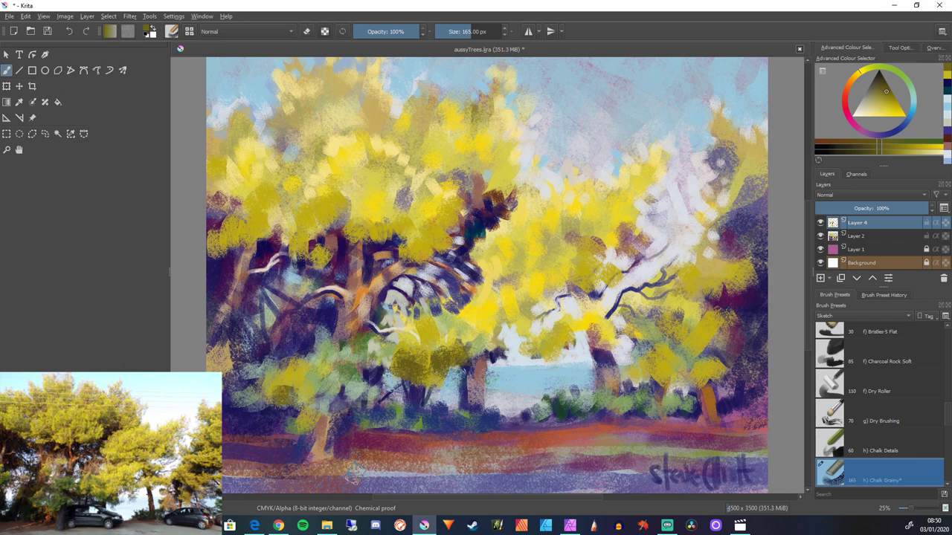
pyautogui.rightClick(406, 320)
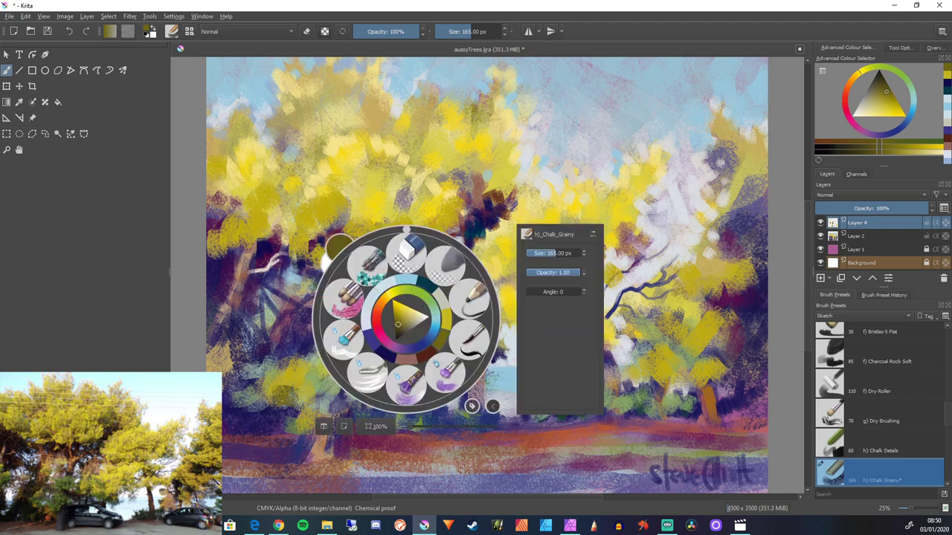
pyautogui.rightClick(406, 323)
pyautogui.moveTo(406, 319); pyautogui.dragTo(430, 348)
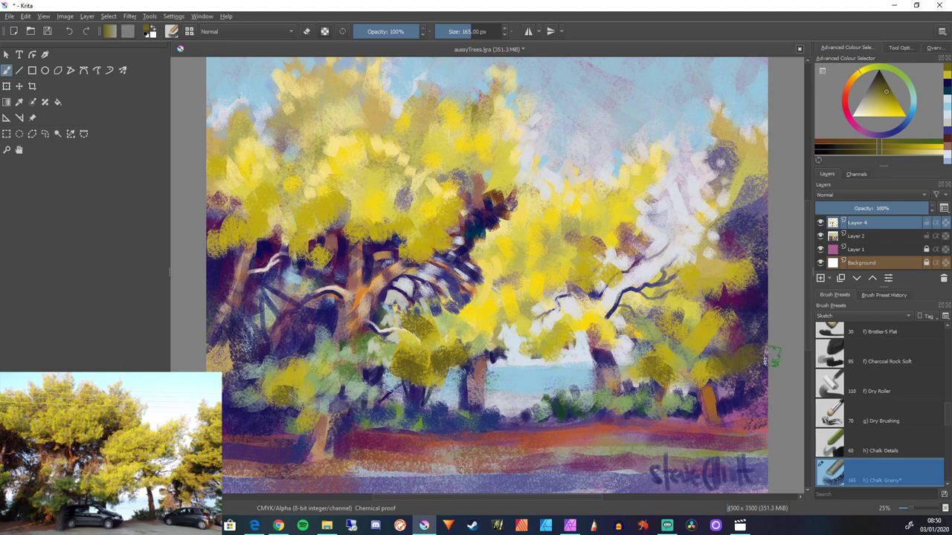
pyautogui.moveTo(732, 244)
pyautogui.mouseDown()
pyautogui.moveTo(751, 236)
pyautogui.moveTo(732, 254)
pyautogui.moveTo(753, 285)
pyautogui.moveTo(710, 321)
pyautogui.mouseUp()
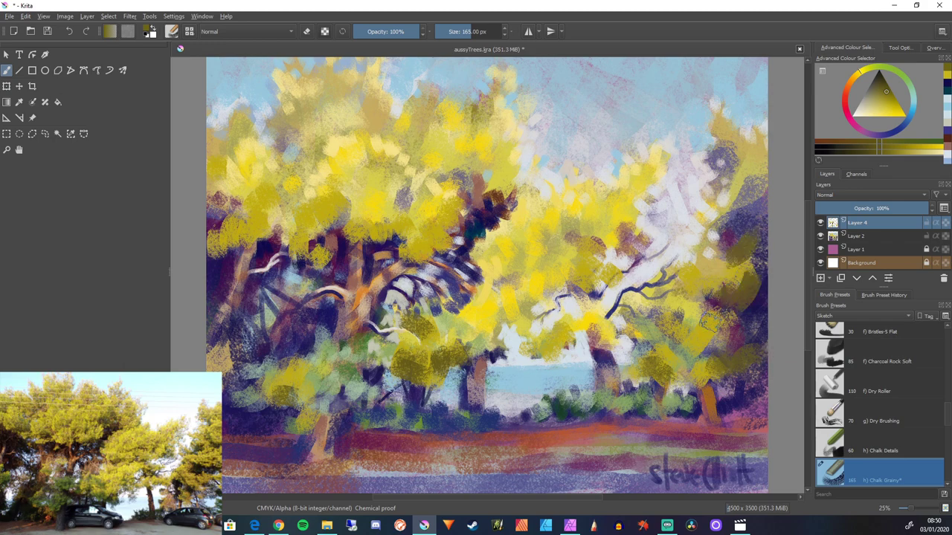
# Dab deep olive shadows around the large tree's brown foliage cluster, across its canopy, and into the middle tree's foliage
pyautogui.moveTo(476, 193)
pyautogui.mouseDown()
pyautogui.moveTo(481, 171)
pyautogui.moveTo(488, 190)
pyautogui.moveTo(503, 192)
pyautogui.moveTo(439, 209)
pyautogui.mouseUp()
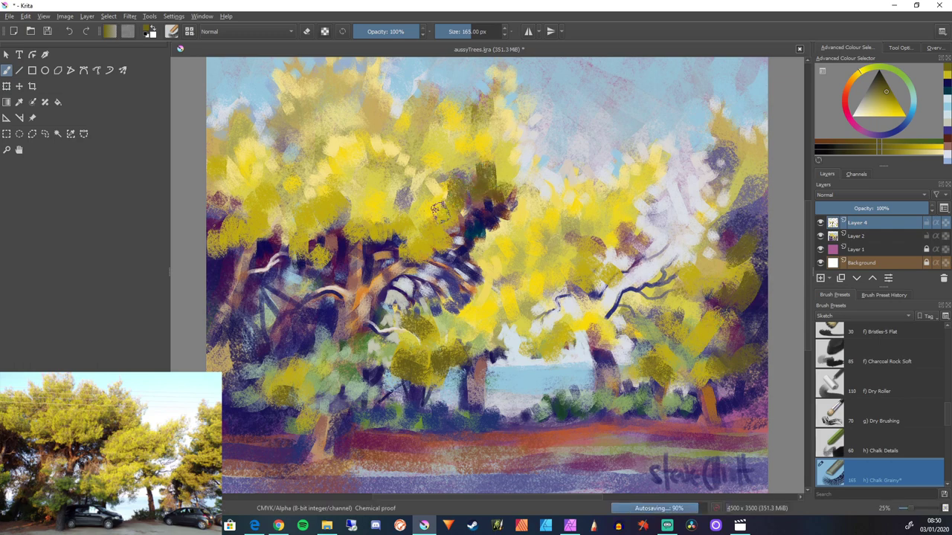
pyautogui.moveTo(463, 242)
pyautogui.mouseDown()
pyautogui.moveTo(456, 226)
pyautogui.moveTo(459, 238)
pyautogui.mouseUp()
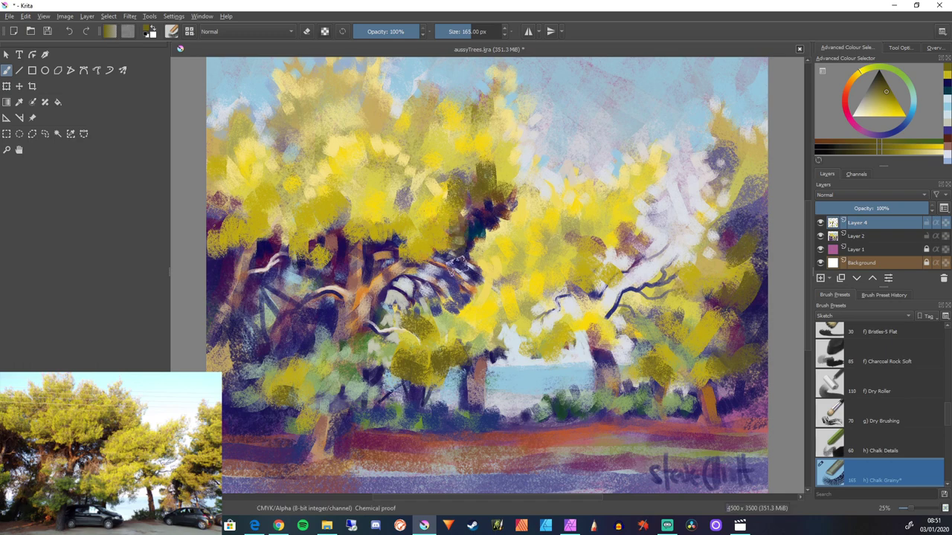
pyautogui.moveTo(457, 262)
pyautogui.mouseDown()
pyautogui.moveTo(416, 230)
pyautogui.moveTo(431, 253)
pyautogui.moveTo(457, 242)
pyautogui.moveTo(345, 258)
pyautogui.moveTo(372, 237)
pyautogui.moveTo(335, 258)
pyautogui.moveTo(324, 249)
pyautogui.moveTo(282, 264)
pyautogui.moveTo(298, 229)
pyautogui.moveTo(325, 217)
pyautogui.moveTo(328, 225)
pyautogui.mouseUp()
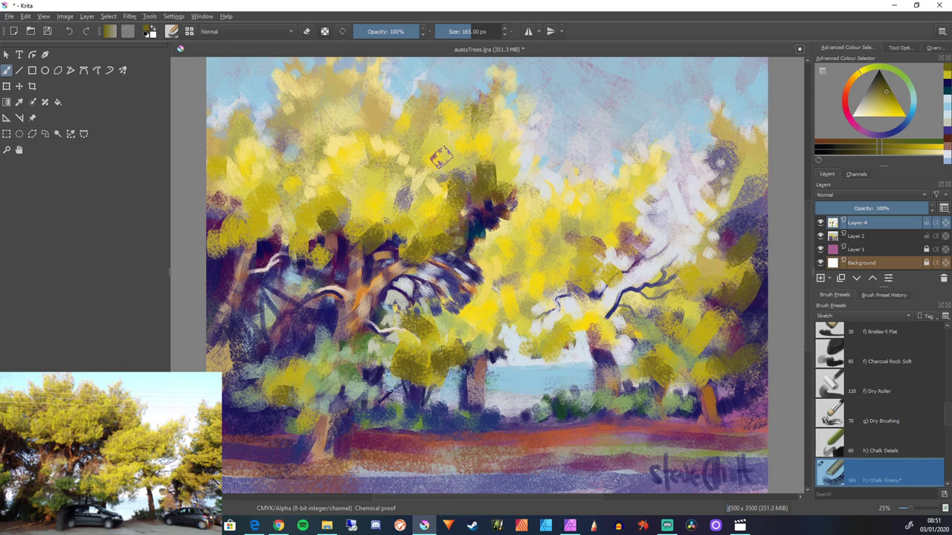
pyautogui.moveTo(462, 145); pyautogui.dragTo(467, 186)
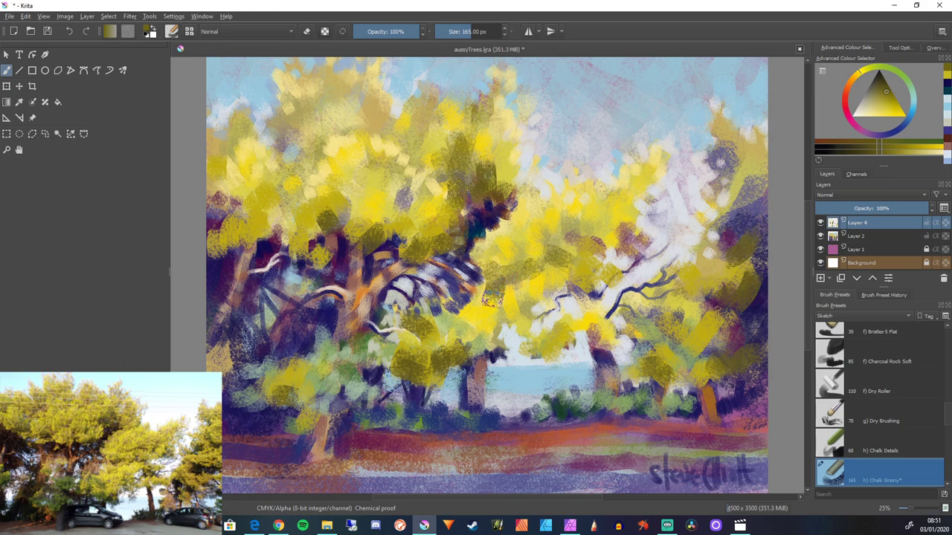
pyautogui.moveTo(601, 281)
pyautogui.mouseDown()
pyautogui.moveTo(606, 294)
pyautogui.moveTo(618, 290)
pyautogui.mouseUp()
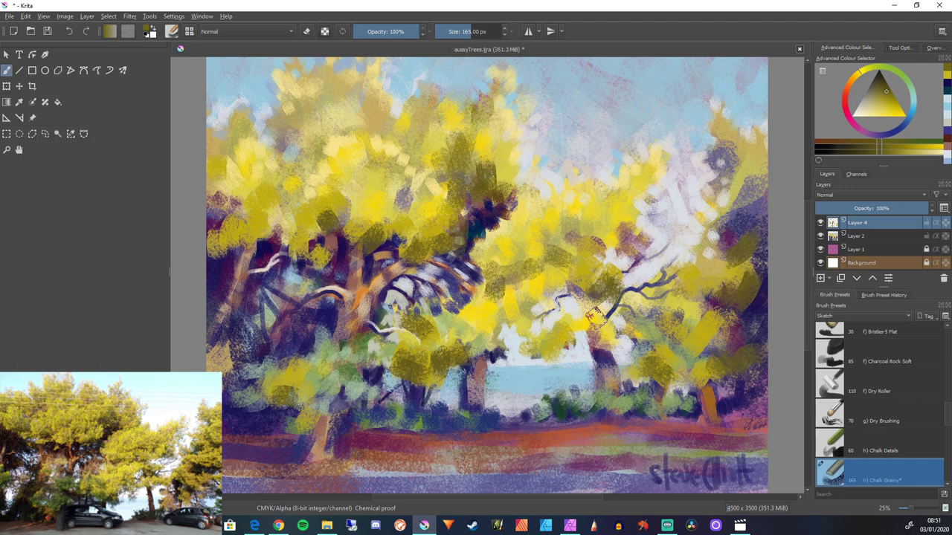
# Sample a light yellow from the middle tree, reduce the brush to 84 px, and dab highlights on its lower foliage and the bushes
pyautogui.keyDown('ctrl'); pyautogui.click(595, 317); pyautogui.keyUp('ctrl')
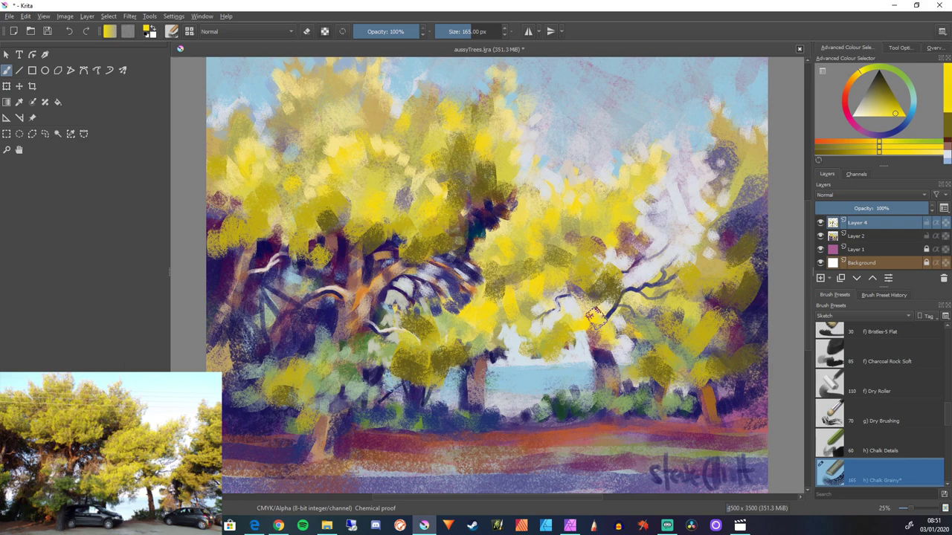
pyautogui.keyDown('ctrl'); pyautogui.click(595, 317); pyautogui.keyUp('ctrl')
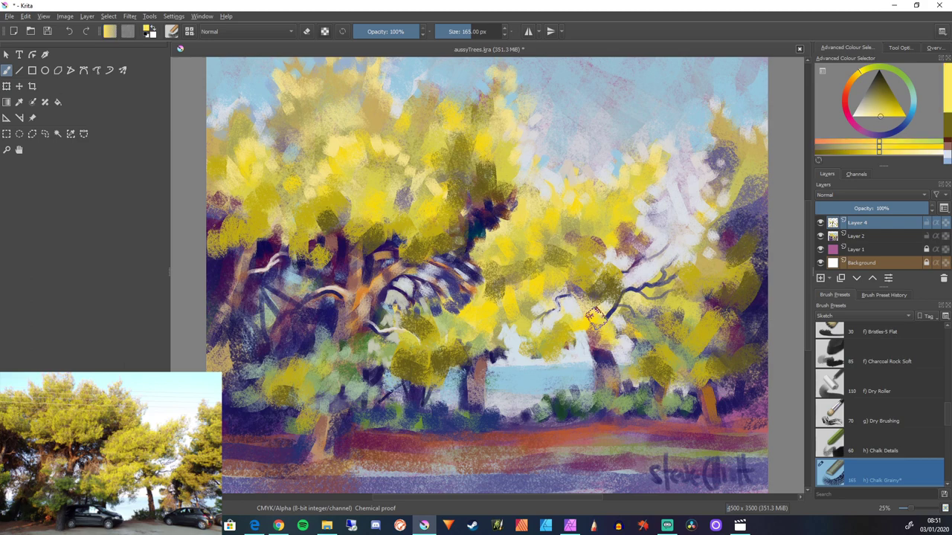
pyautogui.press('[')
pyautogui.press('[')
pyautogui.press('[')
pyautogui.press('[')
pyautogui.press('[')
pyautogui.press('[')
pyautogui.press('[')
pyautogui.press('[')
pyautogui.press('[')
pyautogui.press('[')
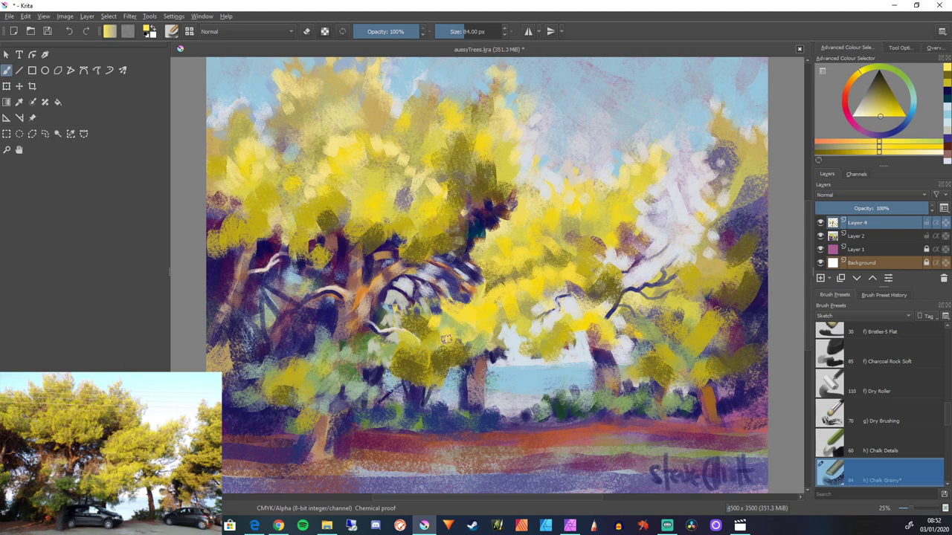
pyautogui.moveTo(426, 310)
pyautogui.mouseDown()
pyautogui.moveTo(424, 332)
pyautogui.moveTo(406, 322)
pyautogui.mouseUp()
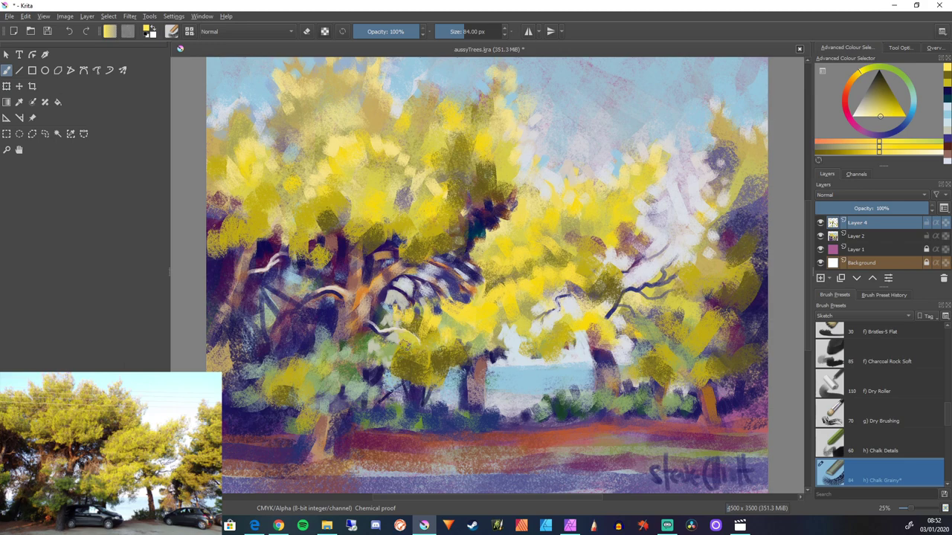
pyautogui.moveTo(412, 352); pyautogui.dragTo(413, 360)
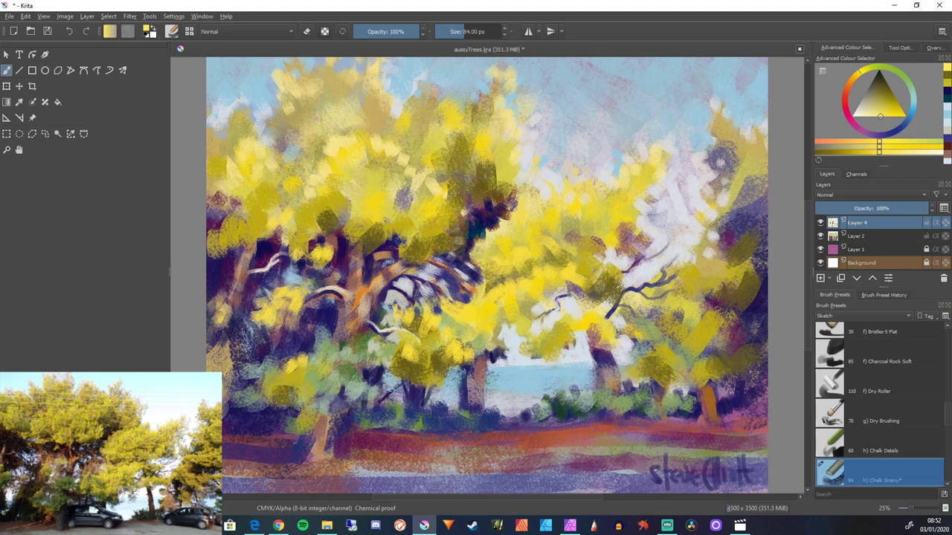
# Reuse the deep olive and dab small leaf clusters over the pale gap between the middle and right-hand trees
pyautogui.click(948, 75)
pyautogui.moveTo(622, 245); pyautogui.dragTo(610, 262)
pyautogui.moveTo(665, 207); pyautogui.dragTo(674, 219)
pyautogui.moveTo(649, 231); pyautogui.dragTo(716, 244)
pyautogui.moveTo(702, 245); pyautogui.dragTo(691, 262)
pyautogui.moveTo(736, 181)
pyautogui.mouseDown()
pyautogui.moveTo(723, 204)
pyautogui.moveTo(723, 169)
pyautogui.mouseUp()
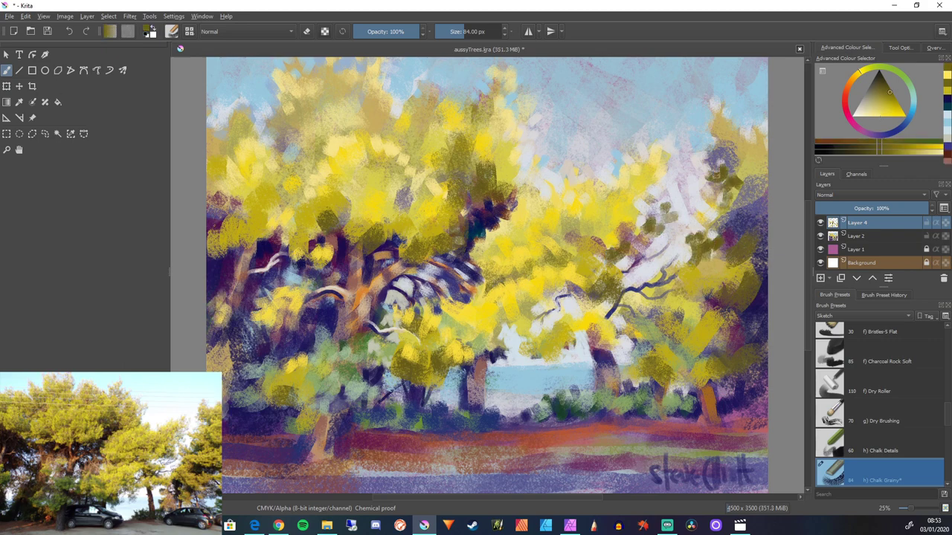
# Dab deep olive leaves against the sky along the large tree's upper right edge
pyautogui.moveTo(533, 125); pyautogui.dragTo(526, 137)
pyautogui.moveTo(514, 145); pyautogui.dragTo(523, 170)
pyautogui.moveTo(513, 73); pyautogui.dragTo(509, 86)
# Choose a pale salmon pink and scatter small accents across the large tree's canopy and its right edge
pyautogui.click(844, 93)
pyautogui.click(866, 110)
pyautogui.moveTo(537, 124); pyautogui.dragTo(530, 141)
pyautogui.moveTo(435, 102); pyautogui.dragTo(428, 114)
pyautogui.moveTo(370, 73); pyautogui.dragTo(364, 88)
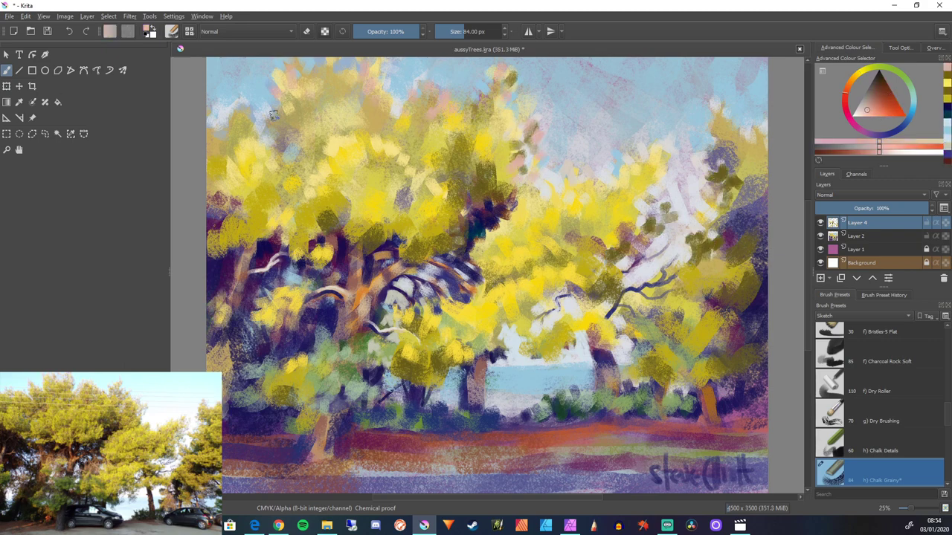
pyautogui.moveTo(355, 142); pyautogui.dragTo(347, 165)
pyautogui.moveTo(227, 151); pyautogui.dragTo(237, 162)
pyautogui.moveTo(220, 165); pyautogui.dragTo(223, 179)
pyautogui.moveTo(340, 191); pyautogui.dragTo(345, 215)
# Add pale salmon pink highlights to the large tree's trunk, the far-left trunk, and the middle tree's trunk
pyautogui.moveTo(358, 312); pyautogui.dragTo(344, 332)
pyautogui.moveTo(245, 256); pyautogui.dragTo(239, 276)
pyautogui.moveTo(240, 281); pyautogui.dragTo(232, 301)
pyautogui.moveTo(609, 368); pyautogui.dragTo(613, 380)
pyautogui.moveTo(592, 341); pyautogui.dragTo(594, 354)
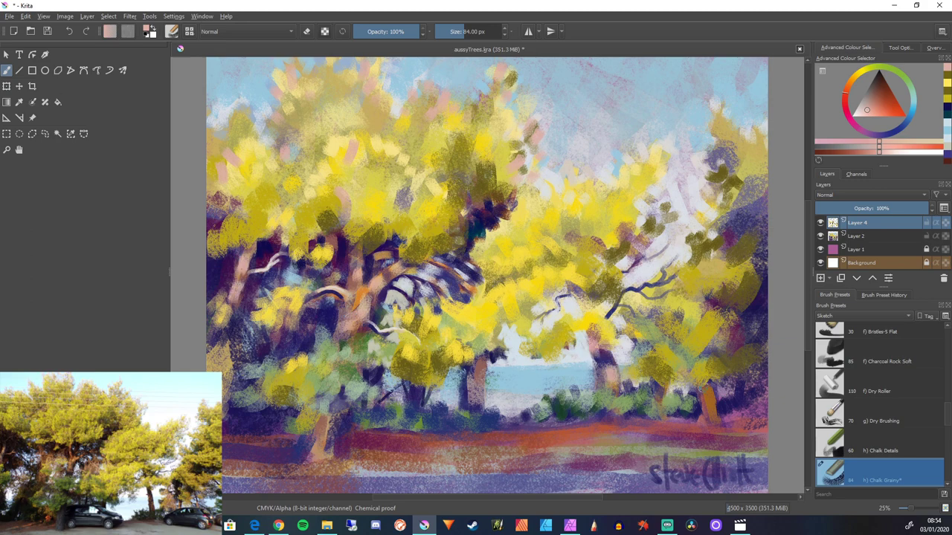
# Add pale salmon pink to the far-right trunk and streak sampled light tones across the ground beneath the large tree
pyautogui.moveTo(702, 388); pyautogui.dragTo(707, 411)
pyautogui.moveTo(693, 243); pyautogui.dragTo(689, 246)
pyautogui.moveTo(417, 450)
pyautogui.mouseDown()
pyautogui.moveTo(541, 449)
pyautogui.moveTo(254, 462)
pyautogui.mouseUp()
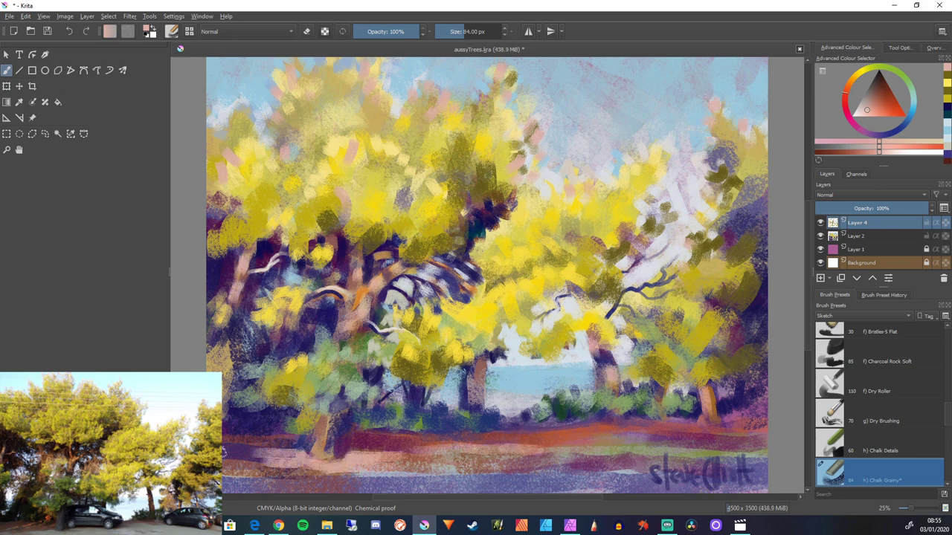
pyautogui.keyDown('ctrl'); pyautogui.click(286, 445); pyautogui.keyUp('ctrl')
pyautogui.moveTo(314, 447); pyautogui.dragTo(240, 451)
# Darken the foreground left trunk with a sampled deep purple and restate its lit side in pale lilac pink
pyautogui.keyDown('ctrl'); pyautogui.click(275, 418); pyautogui.keyUp('ctrl')
pyautogui.moveTo(343, 394); pyautogui.dragTo(339, 444)
pyautogui.keyDown('ctrl'); pyautogui.click(494, 404); pyautogui.keyUp('ctrl')
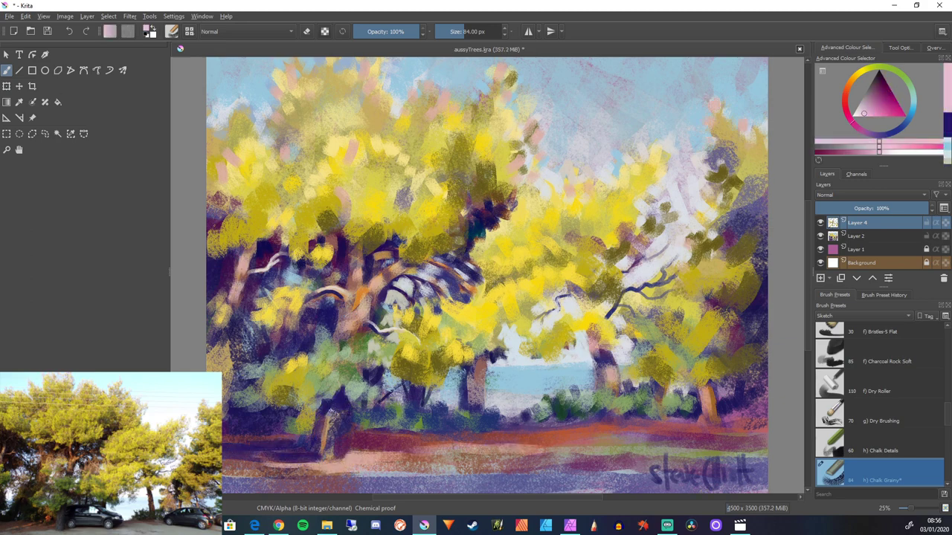
pyautogui.moveTo(334, 411); pyautogui.dragTo(318, 440)
pyautogui.moveTo(338, 396)
pyautogui.mouseDown()
pyautogui.moveTo(320, 452)
pyautogui.moveTo(365, 451)
pyautogui.mouseUp()
# Streak pale lilac pink across the ground and along the lower water band between the trunks
pyautogui.moveTo(313, 461); pyautogui.dragTo(275, 466)
pyautogui.moveTo(402, 452); pyautogui.dragTo(612, 450)
pyautogui.moveTo(497, 383); pyautogui.dragTo(571, 387)
pyautogui.moveTo(571, 383); pyautogui.dragTo(593, 383)
pyautogui.moveTo(513, 394); pyautogui.dragTo(484, 395)
pyautogui.moveTo(457, 390); pyautogui.dragTo(444, 401)
pyautogui.moveTo(436, 393)
pyautogui.mouseDown()
pyautogui.moveTo(426, 405)
pyautogui.moveTo(408, 403)
pyautogui.mouseUp()
# Sample a light canopy tone and dab small leaves over the large tree's dark right hollow and upper canopy
pyautogui.press('[')
pyautogui.press('[')
pyautogui.press('[')
pyautogui.press('[')
pyautogui.press('[')
pyautogui.press('[')
pyautogui.press('[')
pyautogui.press('[')
pyautogui.press('[')
pyautogui.press('[')
pyautogui.press('[')
pyautogui.press('[')
pyautogui.press('[')
pyautogui.press('[')
pyautogui.press('[')
pyautogui.press('[')
pyautogui.press('[')
pyautogui.press('[')
pyautogui.press('[')
pyautogui.press('[')
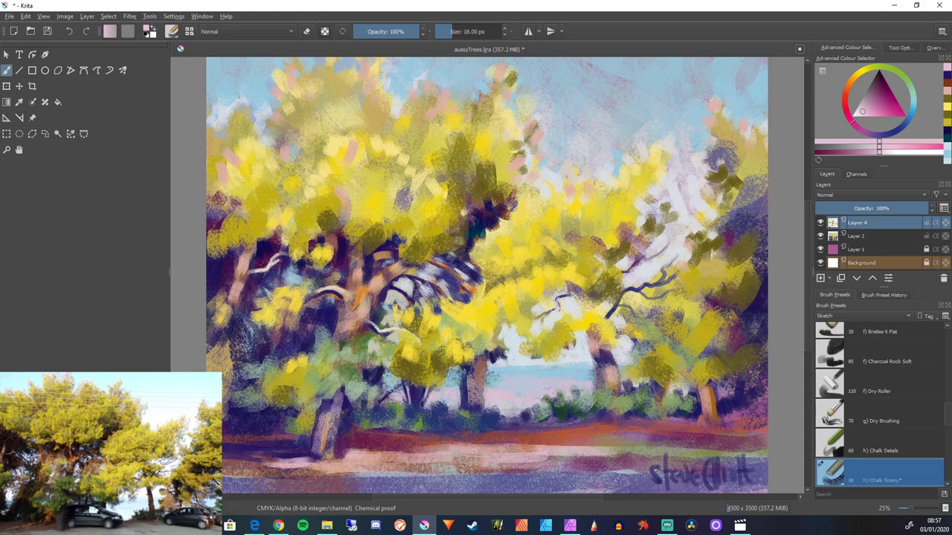
pyautogui.keyDown('ctrl'); pyautogui.click(401, 154); pyautogui.keyUp('ctrl')
pyautogui.press(']')
pyautogui.press(']')
pyautogui.press(']')
pyautogui.press(']')
pyautogui.press(']')
pyautogui.press(']')
pyautogui.press(']')
pyautogui.press(']')
pyautogui.press(']')
pyautogui.press(']')
pyautogui.press(']')
pyautogui.press(']')
pyautogui.moveTo(494, 223); pyautogui.dragTo(473, 245)
pyautogui.moveTo(506, 208); pyautogui.dragTo(495, 219)
pyautogui.moveTo(521, 206); pyautogui.dragTo(501, 225)
pyautogui.moveTo(431, 81); pyautogui.dragTo(422, 91)
pyautogui.moveTo(433, 94)
pyautogui.mouseDown()
pyautogui.moveTo(430, 107)
pyautogui.moveTo(437, 100)
pyautogui.mouseUp()
# Sample olive tones from the canopy and dab leaves along the large tree's dark underside with a 47 px brush
pyautogui.keyDown('ctrl'); pyautogui.click(440, 231); pyautogui.keyUp('ctrl')
pyautogui.moveTo(446, 251)
pyautogui.mouseDown()
pyautogui.moveTo(435, 259)
pyautogui.moveTo(390, 249)
pyautogui.mouseUp()
pyautogui.moveTo(486, 201); pyautogui.dragTo(472, 215)
pyautogui.moveTo(473, 213); pyautogui.dragTo(458, 235)
pyautogui.moveTo(399, 249); pyautogui.dragTo(393, 258)
pyautogui.moveTo(375, 243)
pyautogui.mouseDown()
pyautogui.moveTo(351, 258)
pyautogui.moveTo(327, 237)
pyautogui.mouseUp()
pyautogui.moveTo(360, 227); pyautogui.dragTo(338, 238)
pyautogui.keyDown('ctrl'); pyautogui.click(426, 233); pyautogui.keyUp('ctrl')
pyautogui.moveTo(444, 249); pyautogui.dragTo(430, 257)
pyautogui.moveTo(466, 226); pyautogui.dragTo(441, 250)
pyautogui.moveTo(339, 251); pyautogui.dragTo(326, 263)
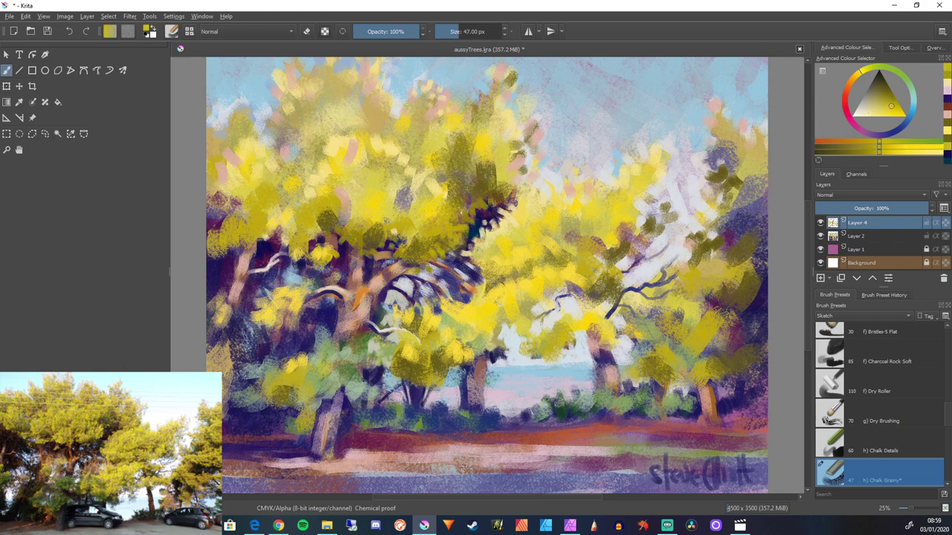
# Sample bright yellow and dab leaf highlights over the middle and right-hand trees with a 59 px brush
pyautogui.keyDown('ctrl'); pyautogui.click(567, 258); pyautogui.keyUp('ctrl')
pyautogui.press(']')
pyautogui.press(']')
pyautogui.press(']')
pyautogui.moveTo(560, 292); pyautogui.dragTo(549, 305)
pyautogui.moveTo(636, 268); pyautogui.dragTo(618, 280)
pyautogui.moveTo(696, 268)
pyautogui.mouseDown()
pyautogui.moveTo(669, 293)
pyautogui.moveTo(666, 311)
pyautogui.mouseUp()
pyautogui.moveTo(689, 264); pyautogui.dragTo(677, 278)
pyautogui.moveTo(629, 324); pyautogui.dragTo(650, 344)
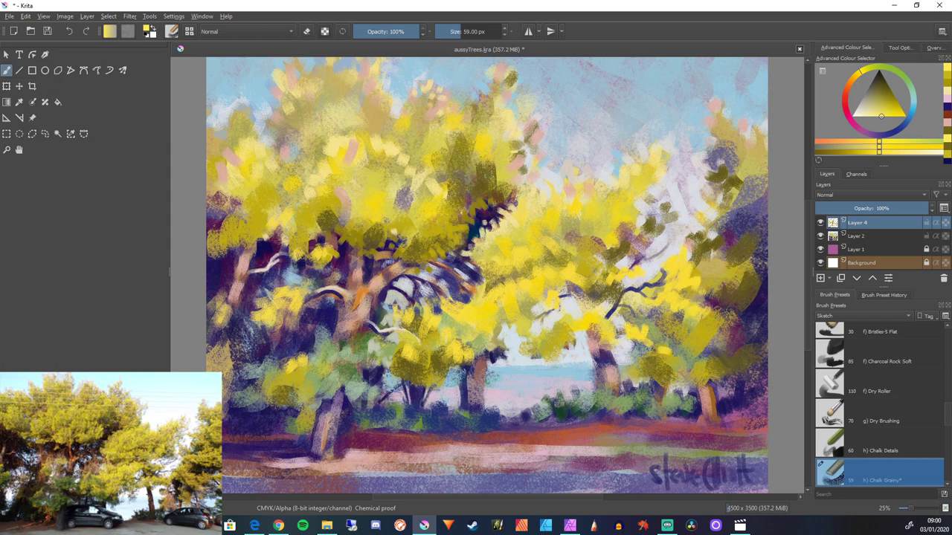
pyautogui.moveTo(685, 249); pyautogui.dragTo(664, 274)
# Dab hanging leaf clusters in yellow and sampled dark olive along the middle tree's lower foliage
pyautogui.moveTo(560, 334)
pyautogui.mouseDown()
pyautogui.moveTo(534, 360)
pyautogui.moveTo(545, 376)
pyautogui.mouseUp()
pyautogui.keyDown('ctrl'); pyautogui.click(568, 342); pyautogui.keyUp('ctrl')
pyautogui.moveTo(565, 336); pyautogui.dragTo(546, 357)
pyautogui.moveTo(519, 320); pyautogui.dragTo(509, 330)
pyautogui.moveTo(524, 300); pyautogui.dragTo(518, 315)
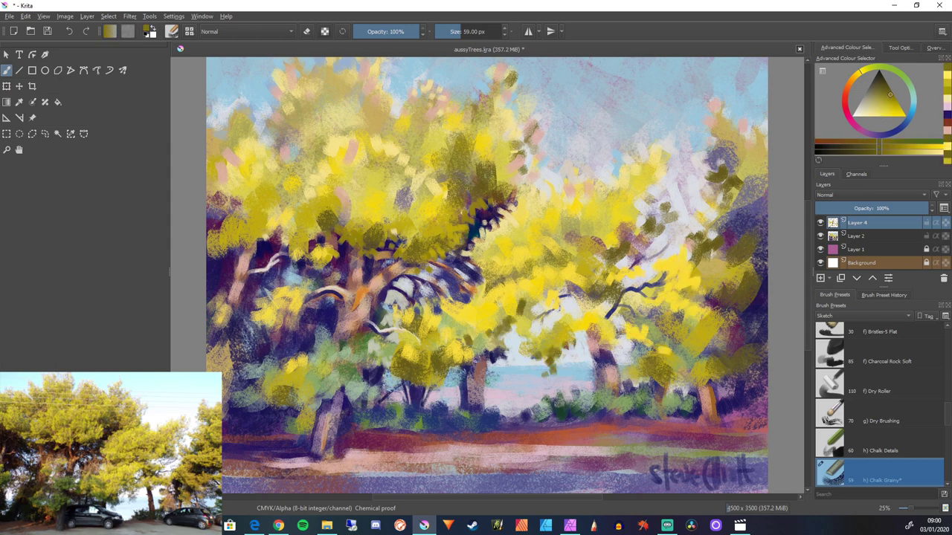
pyautogui.moveTo(593, 278); pyautogui.dragTo(584, 296)
# Sample light tones from the middle tree and dab small pale accents into its foliage
pyautogui.keyDown('ctrl'); pyautogui.click(562, 309); pyautogui.keyUp('ctrl')
pyautogui.keyDown('ctrl'); pyautogui.click(503, 307); pyautogui.keyUp('ctrl')
pyautogui.moveTo(467, 319); pyautogui.dragTo(455, 337)
pyautogui.moveTo(579, 228); pyautogui.dragTo(577, 240)
# Paint thin branches in deep purple and indigo under the large tree and by the far-left trunk with a 20 px brush
pyautogui.keyDown('ctrl'); pyautogui.click(437, 280); pyautogui.keyUp('ctrl')
pyautogui.press('[')
pyautogui.press('[')
pyautogui.press('[')
pyautogui.press('[')
pyautogui.moveTo(425, 284); pyautogui.dragTo(450, 305)
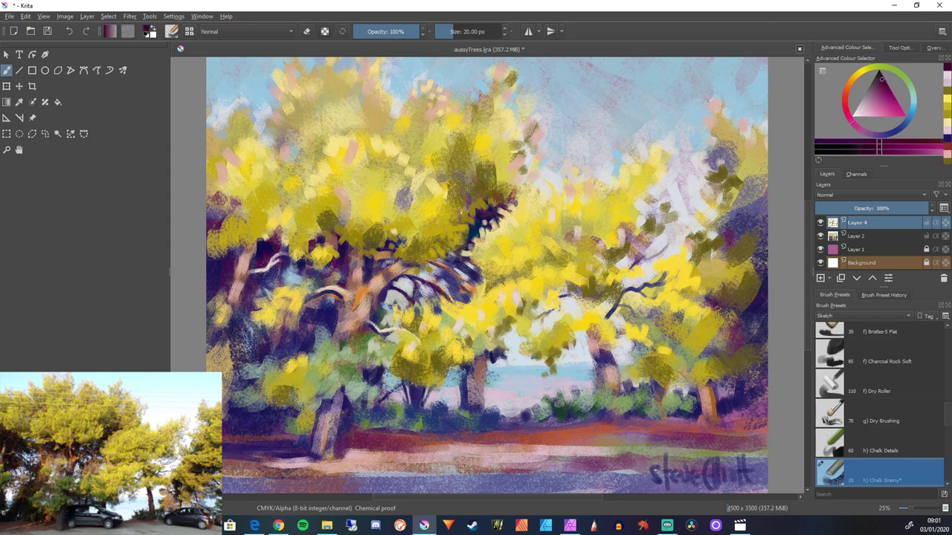
pyautogui.rightClick(434, 290)
pyautogui.keyDown('ctrl'); pyautogui.click(462, 331); pyautogui.keyUp('ctrl')
pyautogui.moveTo(395, 290)
pyautogui.mouseDown()
pyautogui.moveTo(406, 316)
pyautogui.moveTo(411, 296)
pyautogui.mouseUp()
pyautogui.moveTo(418, 270); pyautogui.dragTo(463, 293)
pyautogui.moveTo(455, 272); pyautogui.dragTo(470, 276)
pyautogui.moveTo(283, 270)
pyautogui.mouseDown()
pyautogui.moveTo(300, 285)
pyautogui.moveTo(287, 286)
pyautogui.mouseUp()
# Add dark indigo twigs to the branch in the pale gap and shade the middle tree's trunk
pyautogui.moveTo(647, 282); pyautogui.dragTo(665, 246)
pyautogui.moveTo(653, 276); pyautogui.dragTo(657, 264)
pyautogui.moveTo(581, 346); pyautogui.dragTo(596, 378)
pyautogui.moveTo(595, 371); pyautogui.dragTo(597, 399)
pyautogui.press('[')
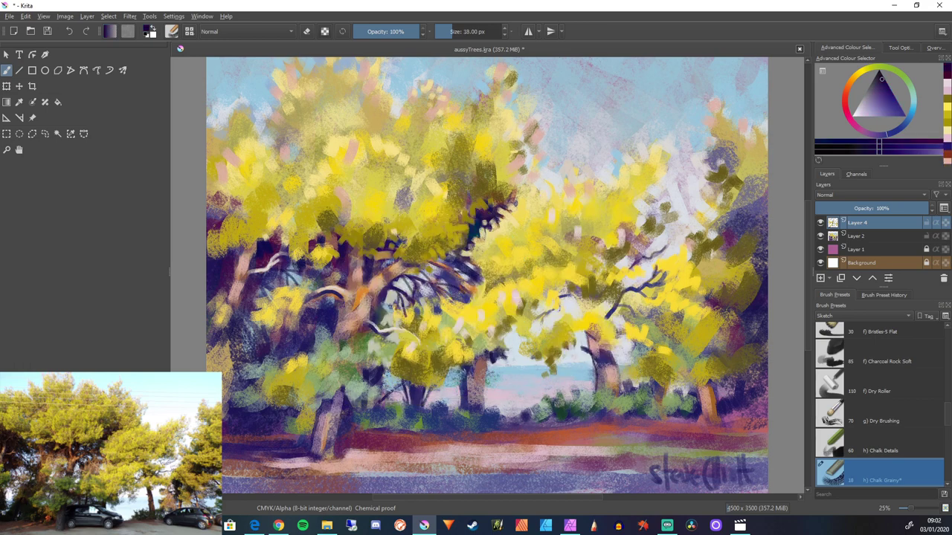
pyautogui.press('+')
pyautogui.press('+')
pyautogui.moveTo(587, 327)
pyautogui.mouseDown()
pyautogui.moveTo(592, 349)
pyautogui.moveTo(626, 371)
pyautogui.moveTo(638, 423)
pyautogui.mouseUp()
# Enlarge the brush to 78 px and paint a dark indigo patch of trunk within the middle tree's foliage
pyautogui.press('-')
pyautogui.press(']')
pyautogui.press(']')
pyautogui.press(']')
pyautogui.press(']')
pyautogui.press(']')
pyautogui.press(']')
pyautogui.press(']')
pyautogui.press(']')
pyautogui.press(']')
pyautogui.press(']')
pyautogui.press(']')
pyautogui.press(']')
pyautogui.press(']')
pyautogui.press(']')
pyautogui.press(']')
pyautogui.press(']')
pyautogui.press(']')
pyautogui.press(']')
pyautogui.press(']')
pyautogui.moveTo(607, 297); pyautogui.dragTo(618, 316)
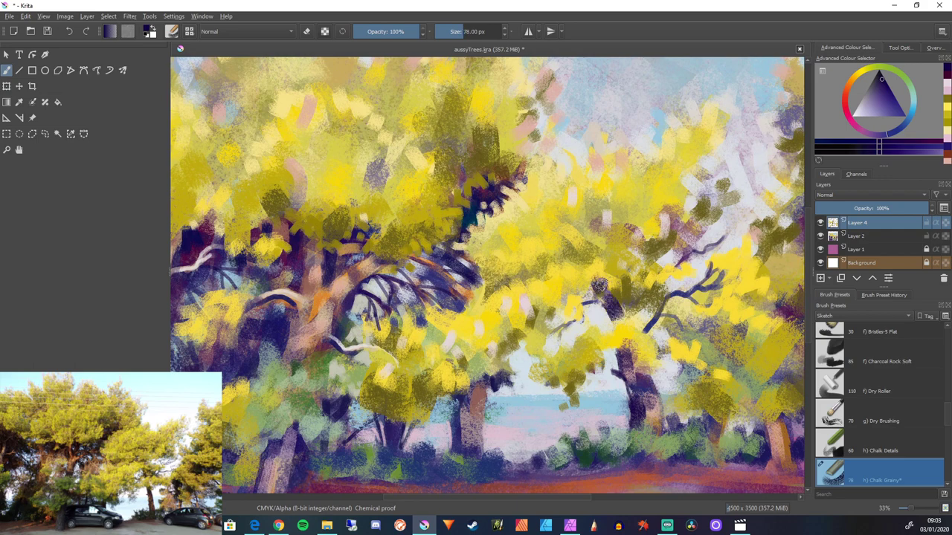
# Sample light sky blue and brush it over the sky between the trees and above the large tree at 201 px
pyautogui.press('-')
pyautogui.press('-')
pyautogui.press('[')
pyautogui.keyDown('ctrl'); pyautogui.click(640, 190); pyautogui.keyUp('ctrl')
pyautogui.moveTo(562, 216); pyautogui.dragTo(562, 244)
pyautogui.moveTo(559, 180); pyautogui.dragTo(561, 230)
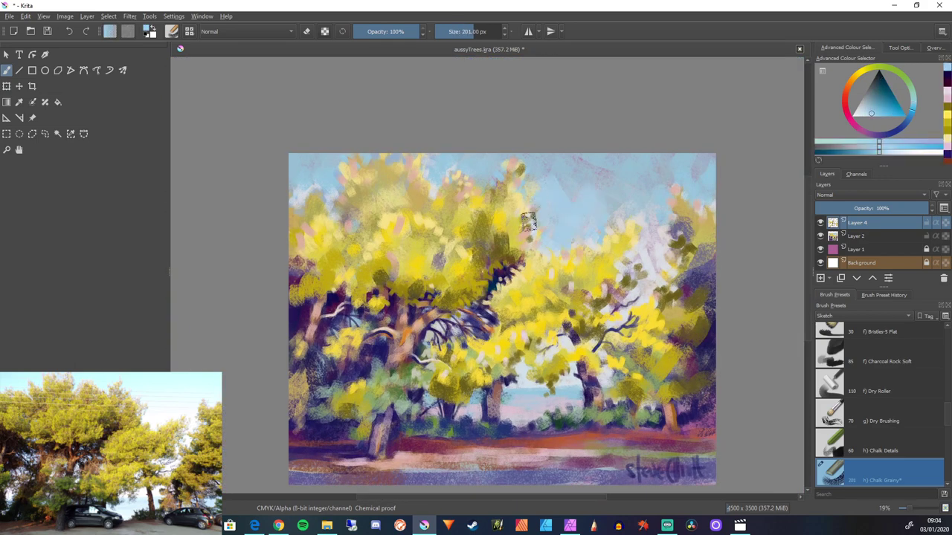
pyautogui.moveTo(616, 160); pyautogui.dragTo(581, 204)
pyautogui.moveTo(549, 158); pyautogui.dragTo(526, 176)
pyautogui.moveTo(390, 159); pyautogui.dragTo(390, 174)
# Reduce the brush to 63 px and cut small sky-blue gaps along the large tree's right edge and middle tree's top
pyautogui.press('[')
pyautogui.press('[')
pyautogui.moveTo(523, 206); pyautogui.dragTo(547, 265)
pyautogui.moveTo(558, 254); pyautogui.dragTo(563, 264)
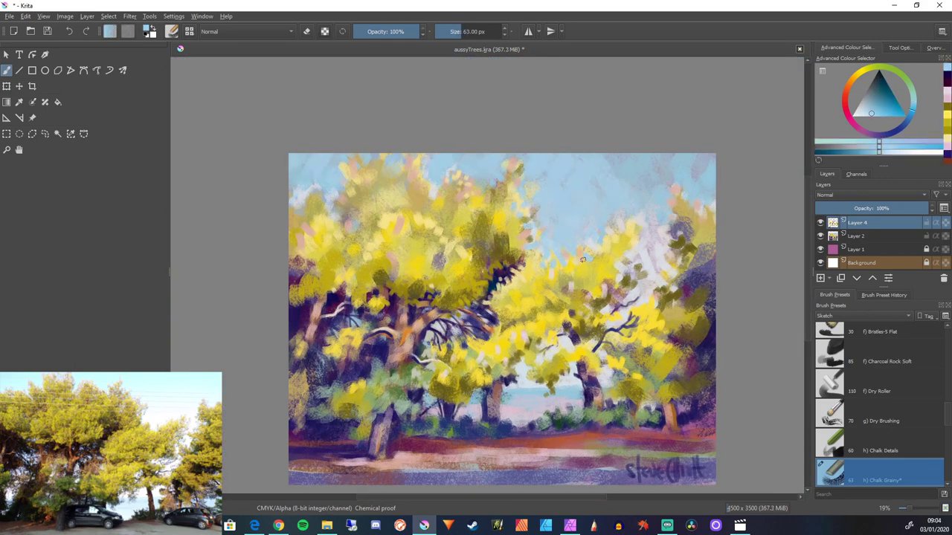